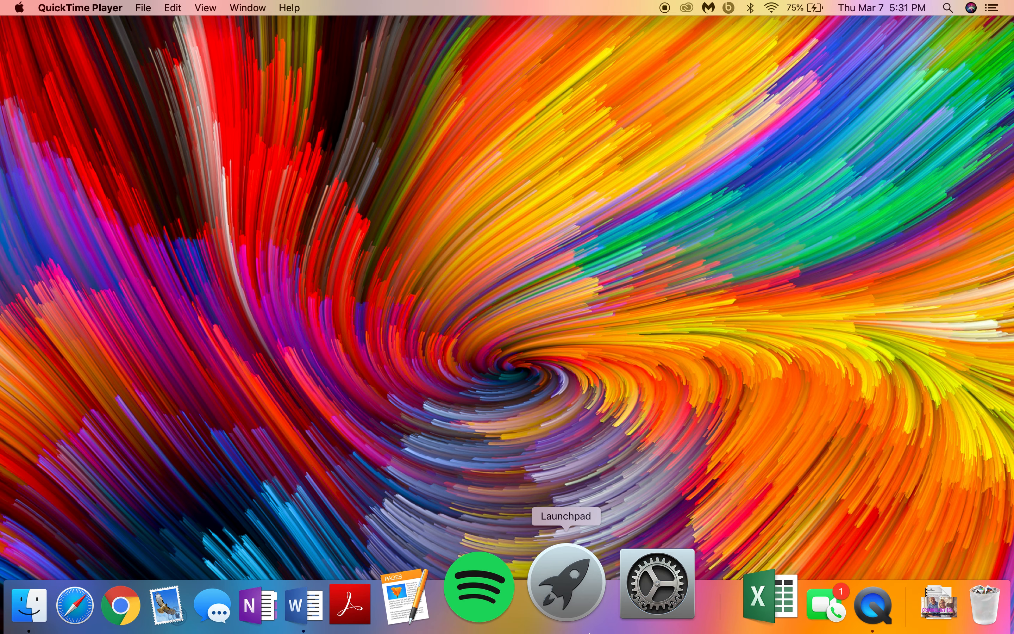
# Step: Launch Word and create a new blank document (Document3) from the template gallery
pyautogui.click(420, 627)
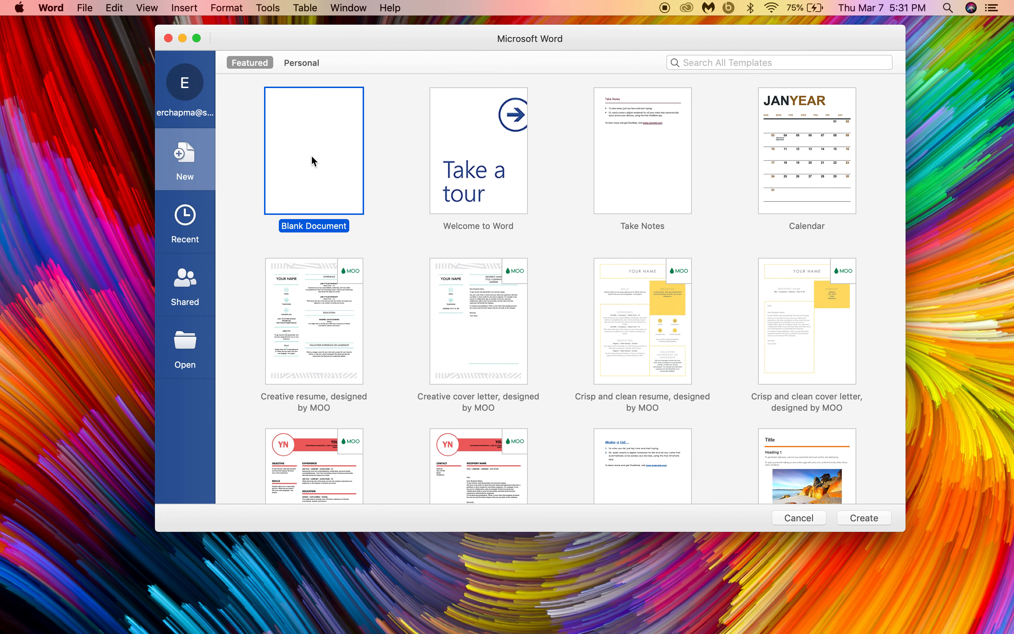
pyautogui.click(884, 516)
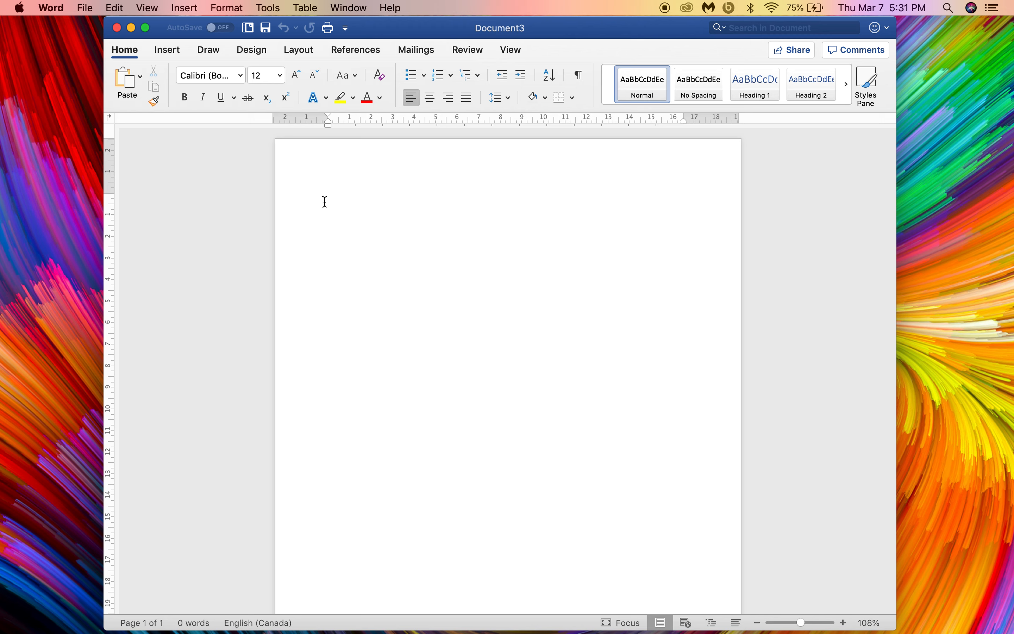
# Step: Set the empty first paragraph to 2.0 (double) line spacing
pyautogui.click(355, 204)
pyautogui.moveTo(354, 203); pyautogui.dragTo(453, 285)
pyautogui.click(501, 98)
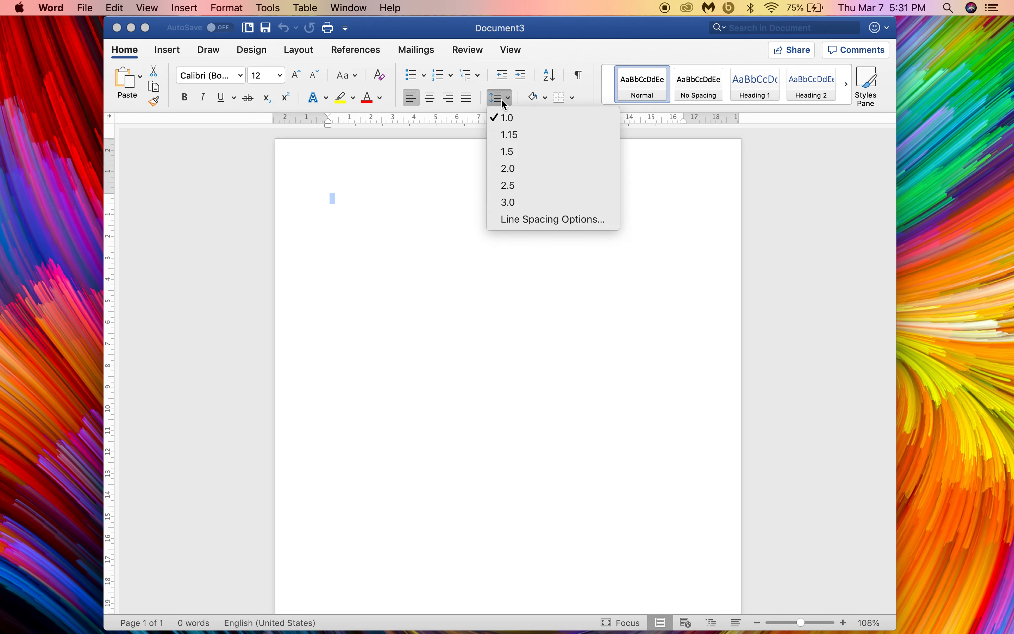
pyautogui.click(514, 166)
# Step: Change the empty paragraph's font to Times New Roman 12 pt
pyautogui.click(332, 202)
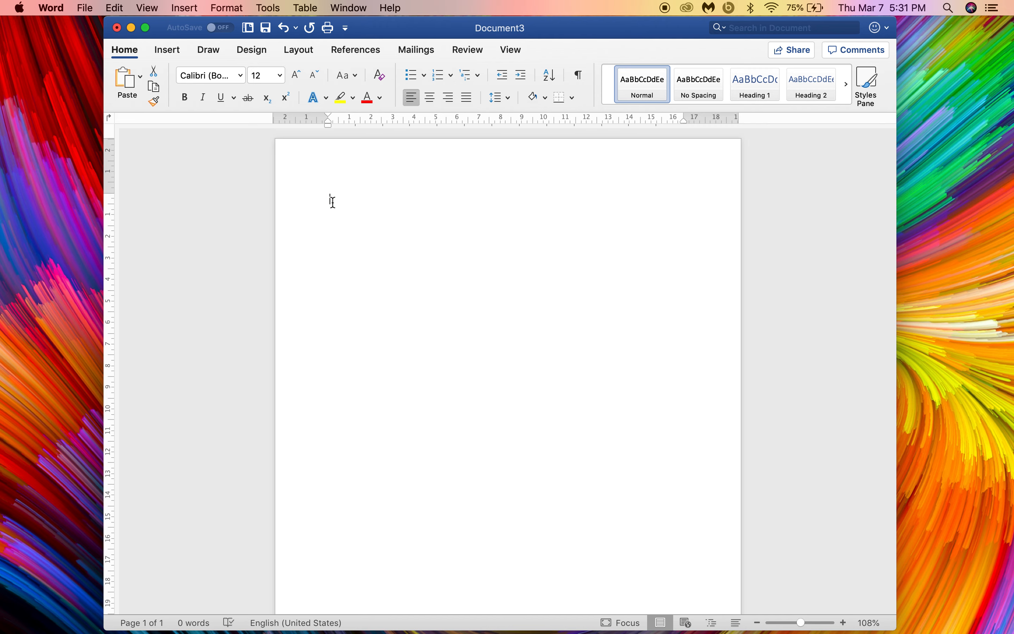
pyautogui.moveTo(333, 203); pyautogui.dragTo(305, 181)
pyautogui.click(241, 75)
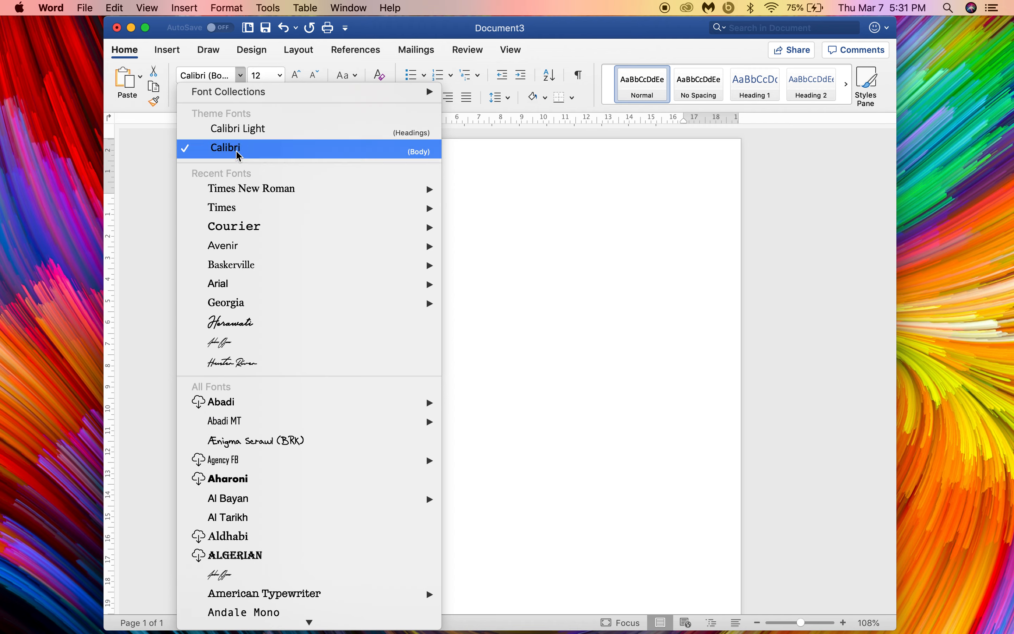
pyautogui.click(220, 186)
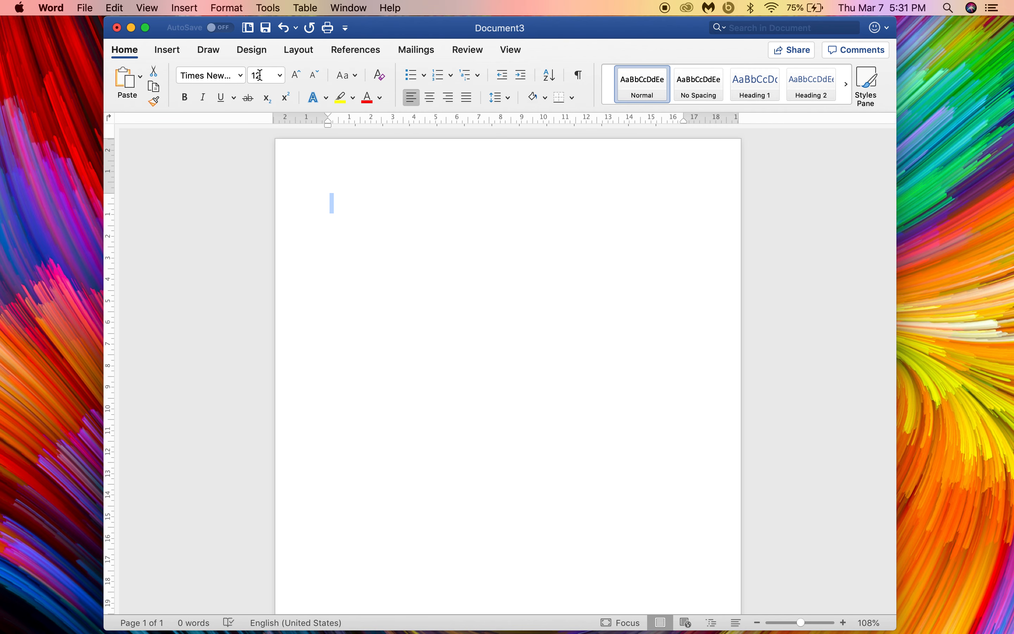
pyautogui.click(365, 208)
# Step: Type the centred 'Title: Subtitle' line, the author's name, Simon Fraser University and the student number
pyautogui.press('Return')
pyautogui.press('Return')
pyautogui.press('Return')
pyautogui.press('Return')
pyautogui.write('Title: ')
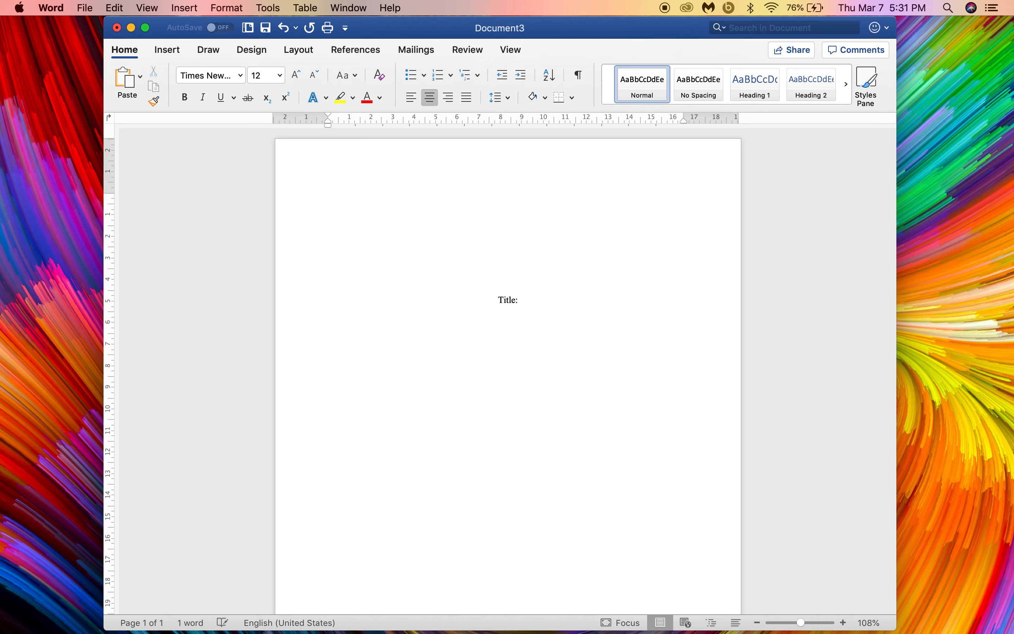
pyautogui.write('Subtitle')
pyautogui.press('Return')
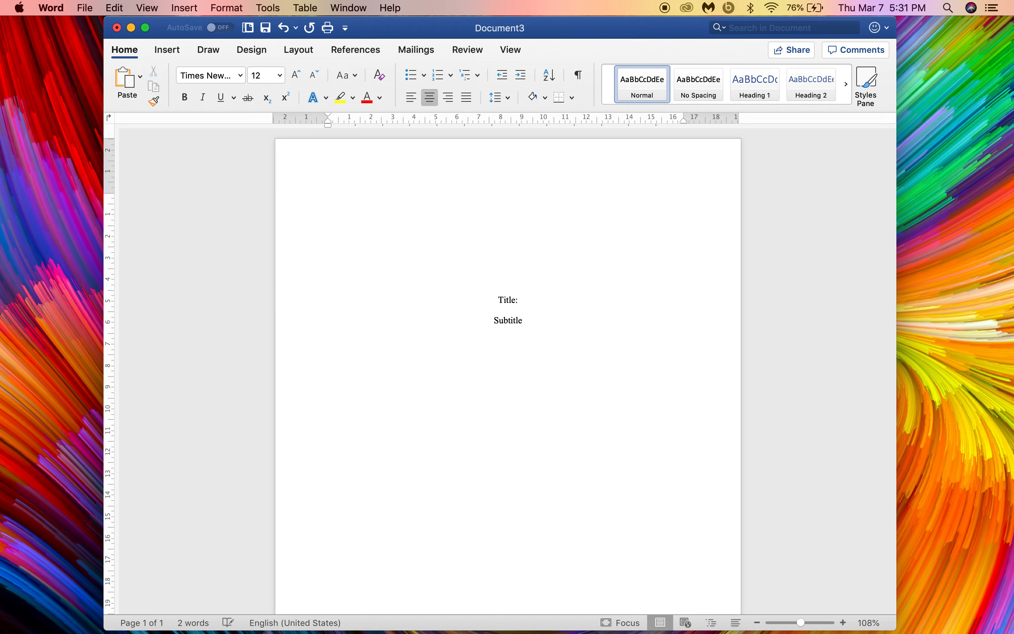
pyautogui.write('EMma')
pyautogui.press('BackSpace')
pyautogui.press('BackSpace')
pyautogui.press('BackSpace')
pyautogui.press('Return')
pyautogui.write('Simon Fraser University')
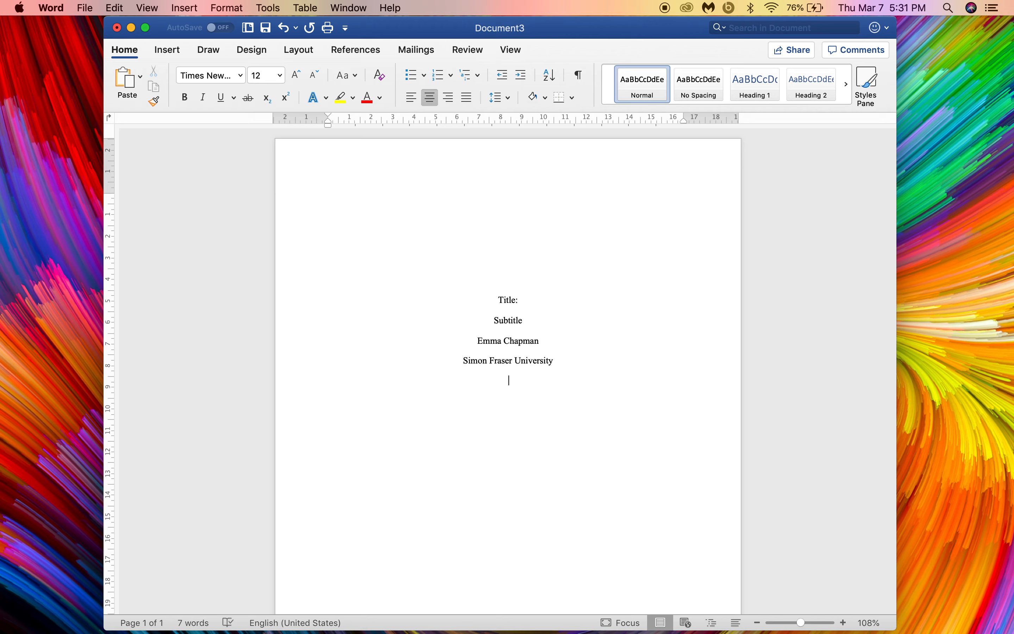
pyautogui.write('30127XXXX')
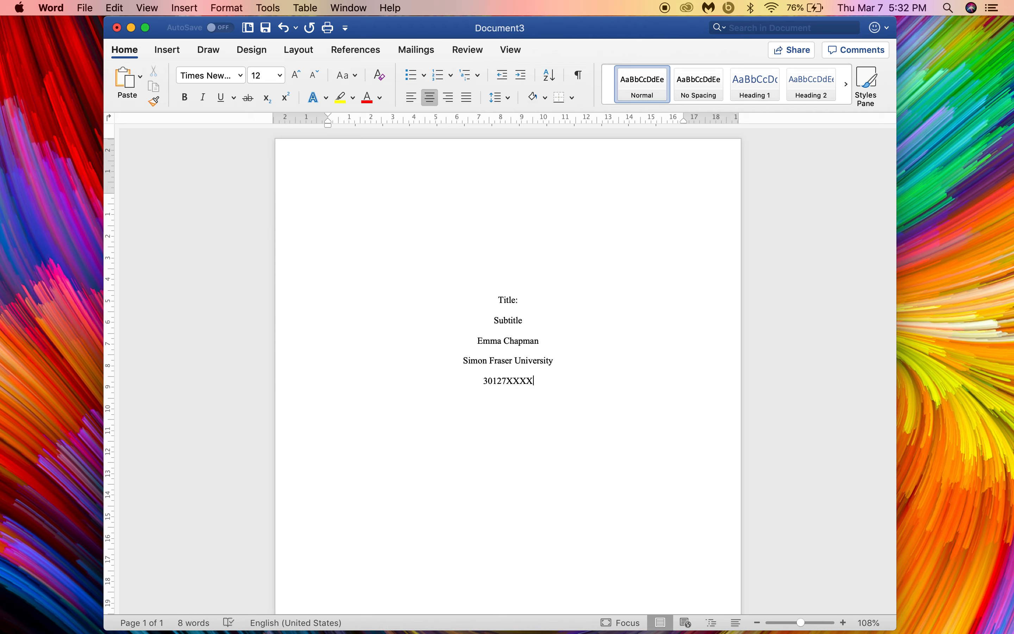
# Step: Add CRIM 104 D10X, the instructor's and TA's names and 'Date', then insert a page break
pyautogui.press('Return')
pyautogui.write('CRIM 104 D10X')
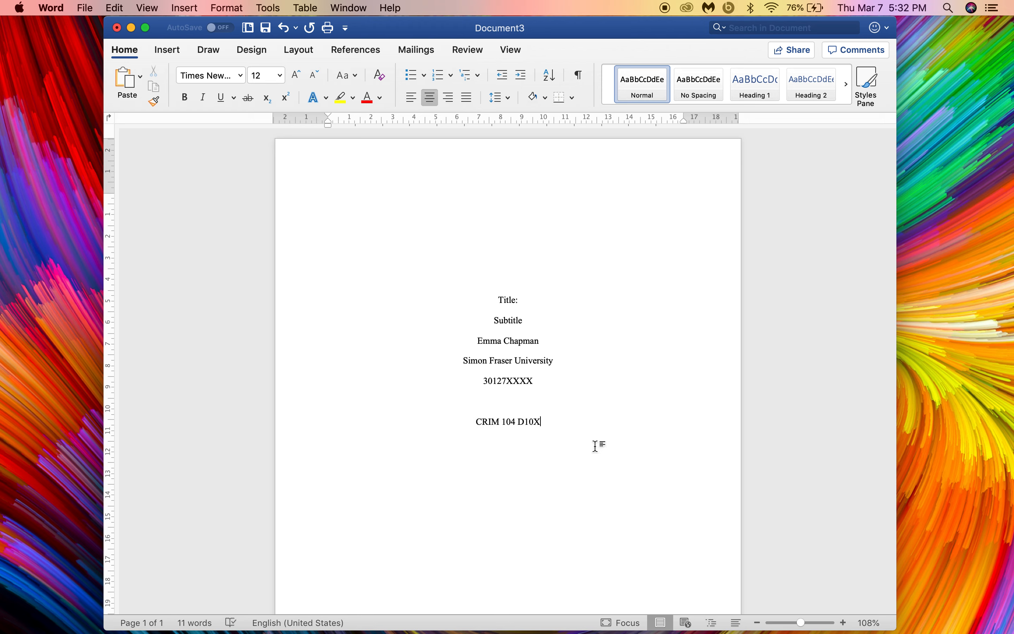
pyautogui.press('Return')
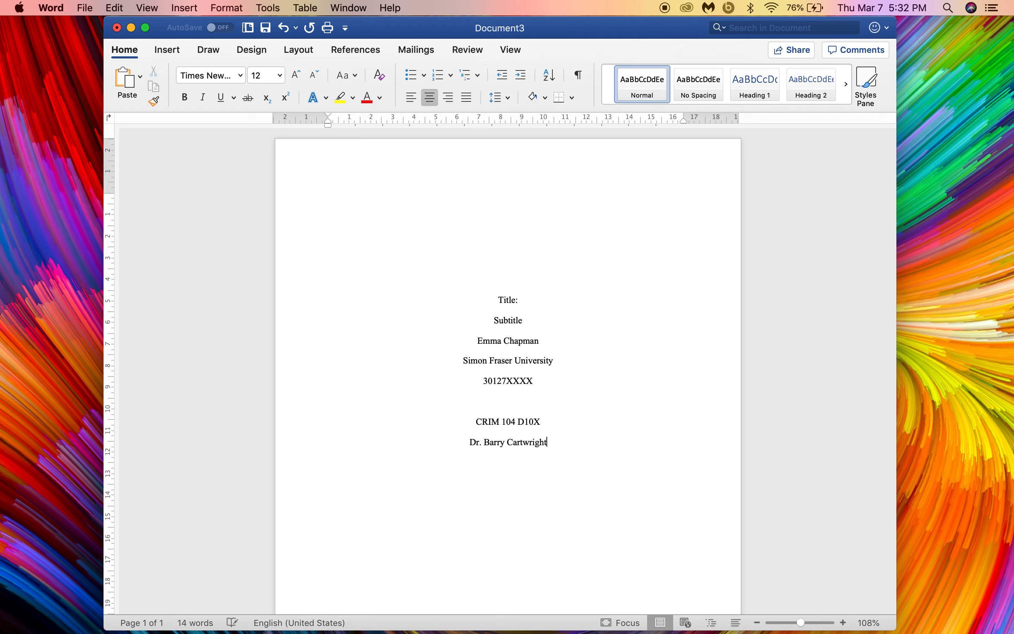
pyautogui.press('Return')
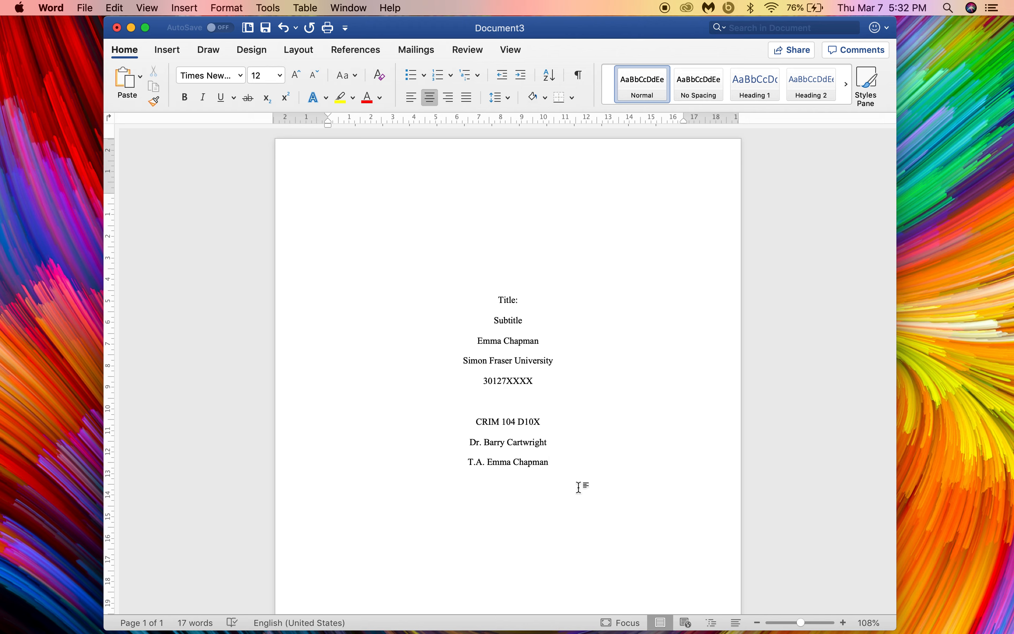
pyautogui.press('Return')
pyautogui.press('Return')
pyautogui.write('Date')
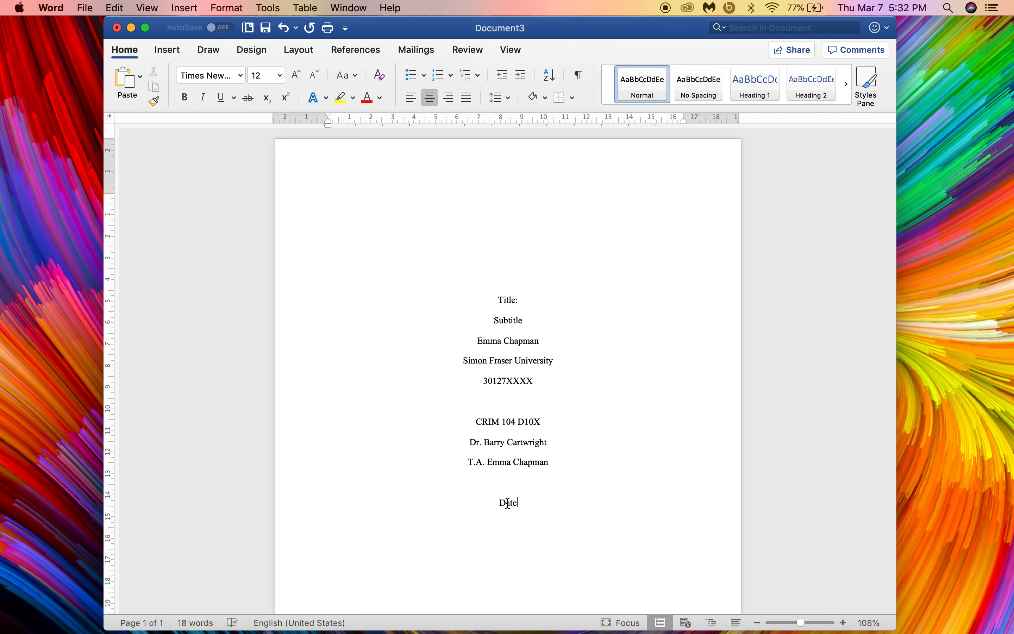
pyautogui.press('Return')
pyautogui.press('super+Return')
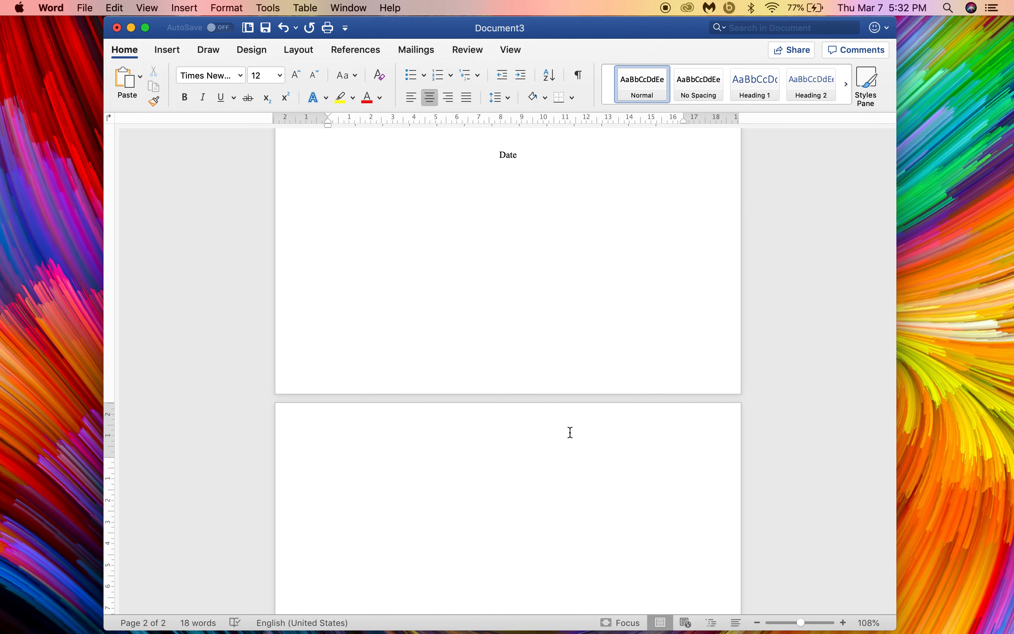
# Step: Head page 2 with 'Title: Subtitle' and start a left-aligned body line with a 1 cm first-line indent
pyautogui.scroll(-3, 544, 472)
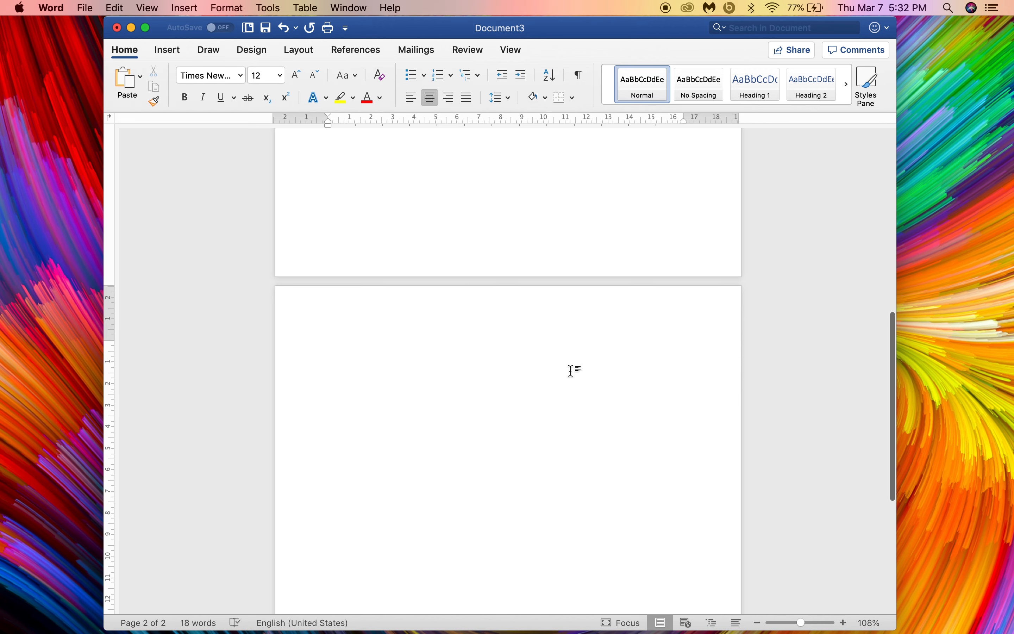
pyautogui.scroll(-3, 573, 369)
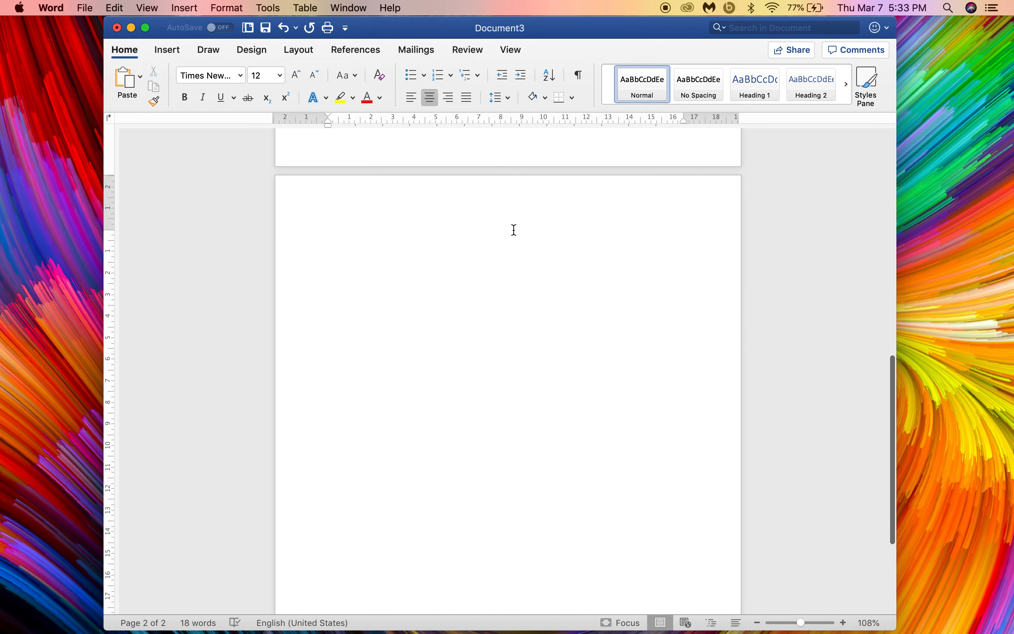
pyautogui.write('Tit')
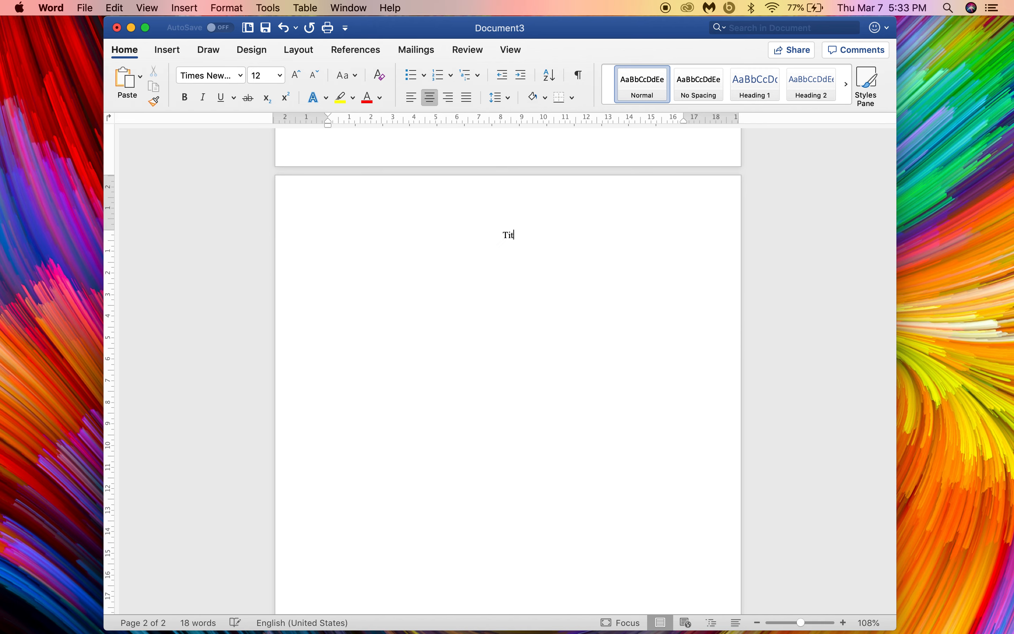
pyautogui.write('le: Subtitle')
pyautogui.press('Return')
pyautogui.click(411, 97)
pyautogui.moveTo(331, 120); pyautogui.dragTo(350, 118)
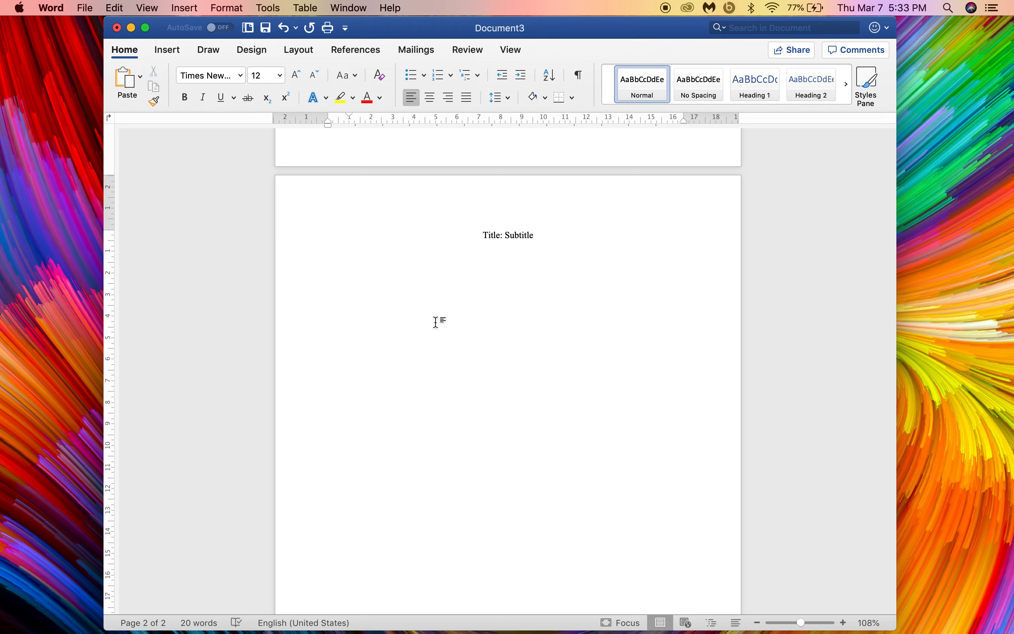
pyautogui.scroll(2, 436, 321)
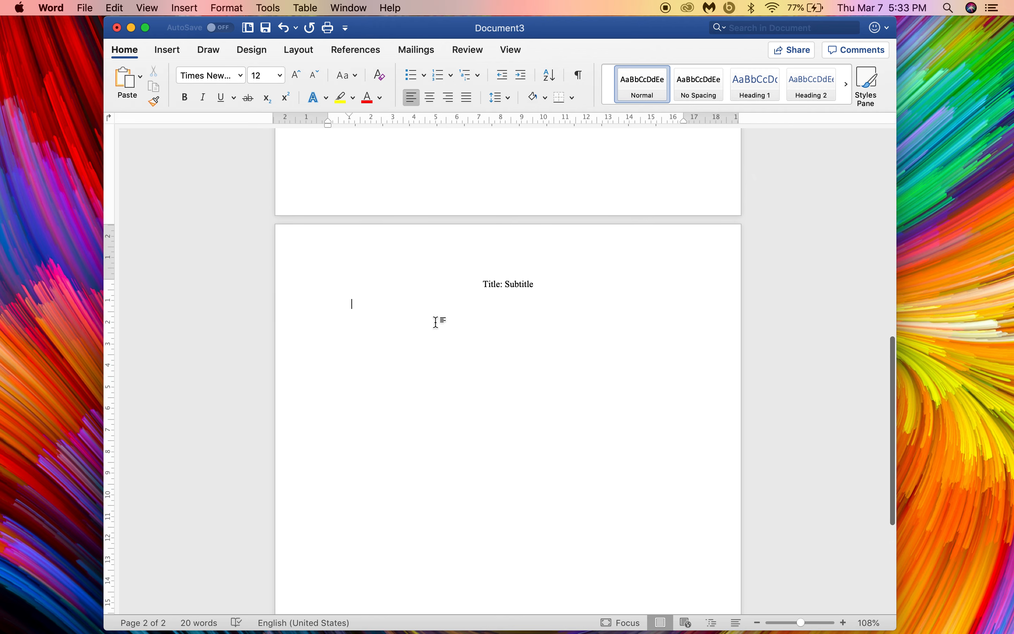
# Step: Enter 'YOUR TITLE KEY WORDS' in page 2's header and set it in Times New Roman
pyautogui.doubleClick(412, 256)
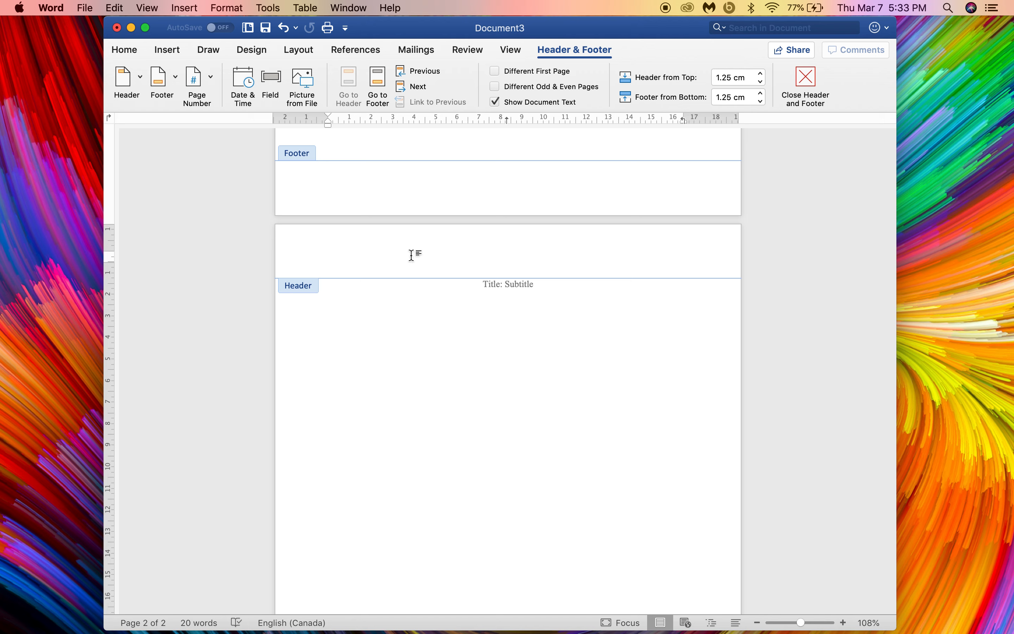
pyautogui.write('YOUT')
pyautogui.press('BackSpace')
pyautogui.press('BackSpace')
pyautogui.write('R TITLE KEY WORDS')
pyautogui.moveTo(441, 260); pyautogui.dragTo(328, 258)
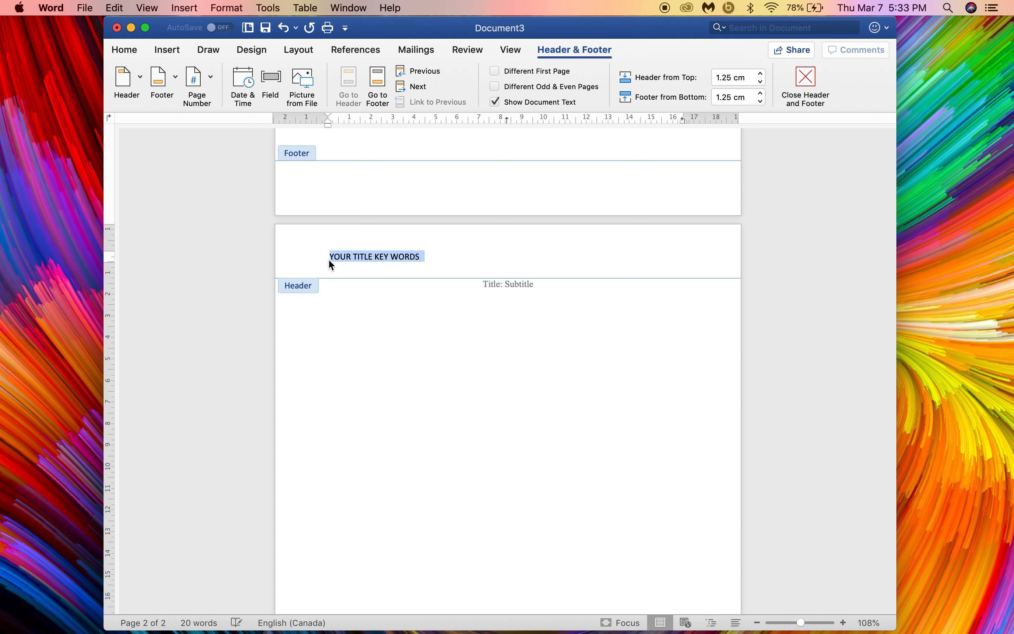
pyautogui.click(125, 50)
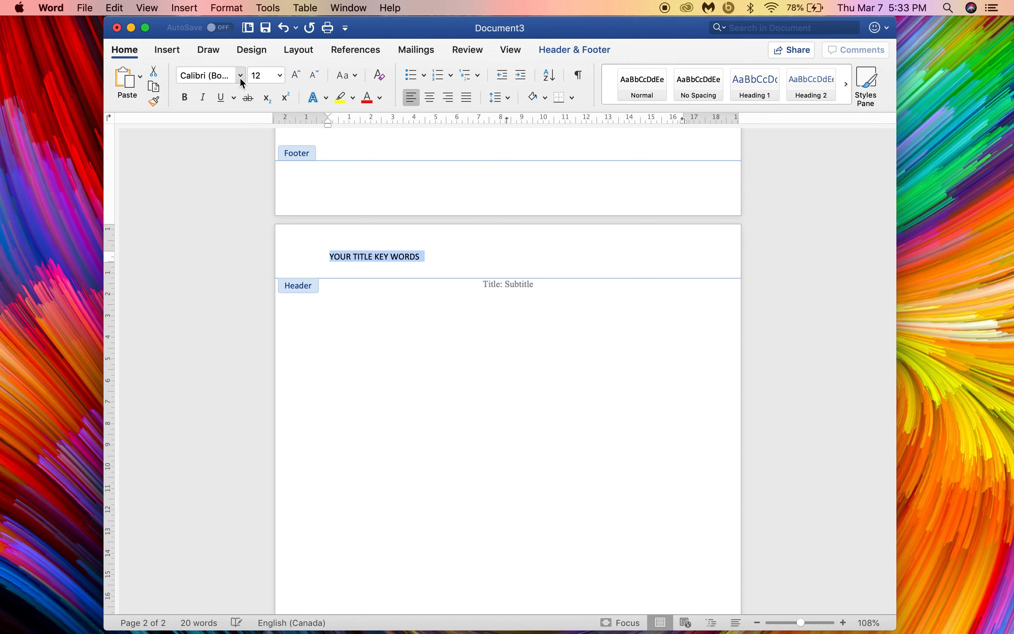
pyautogui.click(240, 75)
pyautogui.click(264, 189)
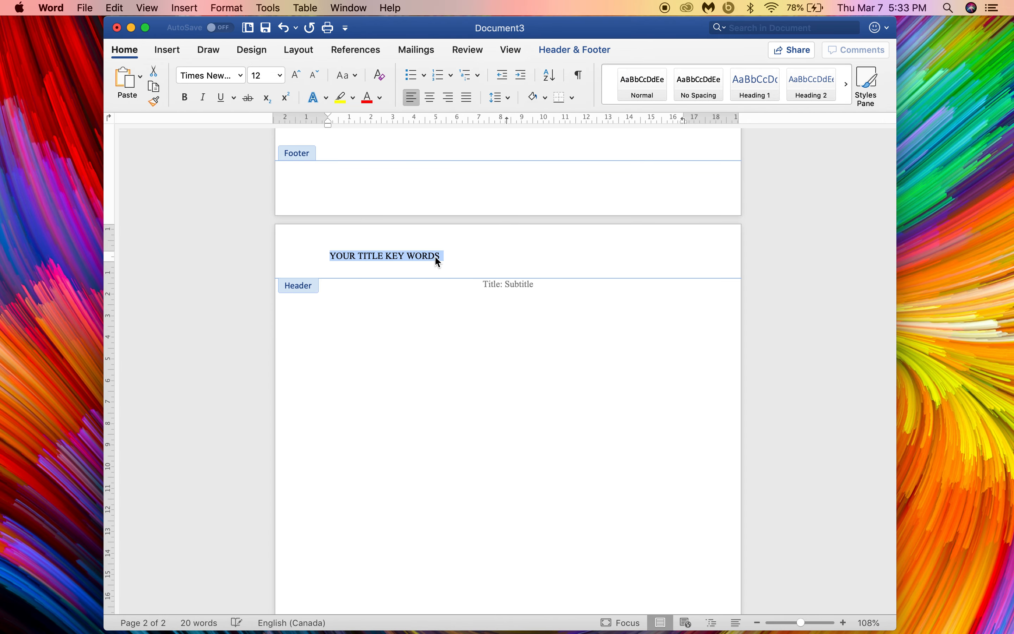
pyautogui.click(446, 257)
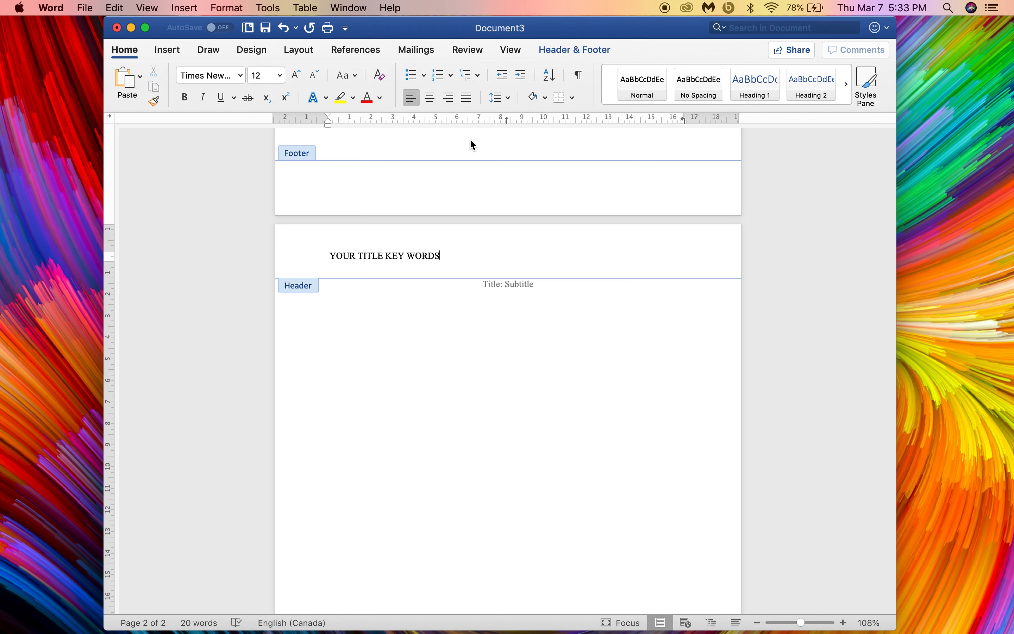
pyautogui.click(562, 52)
# Step: Give the first page its own header, 'Running head: YOUR TITLE KEY WORDS', in Times New Roman
pyautogui.click(496, 72)
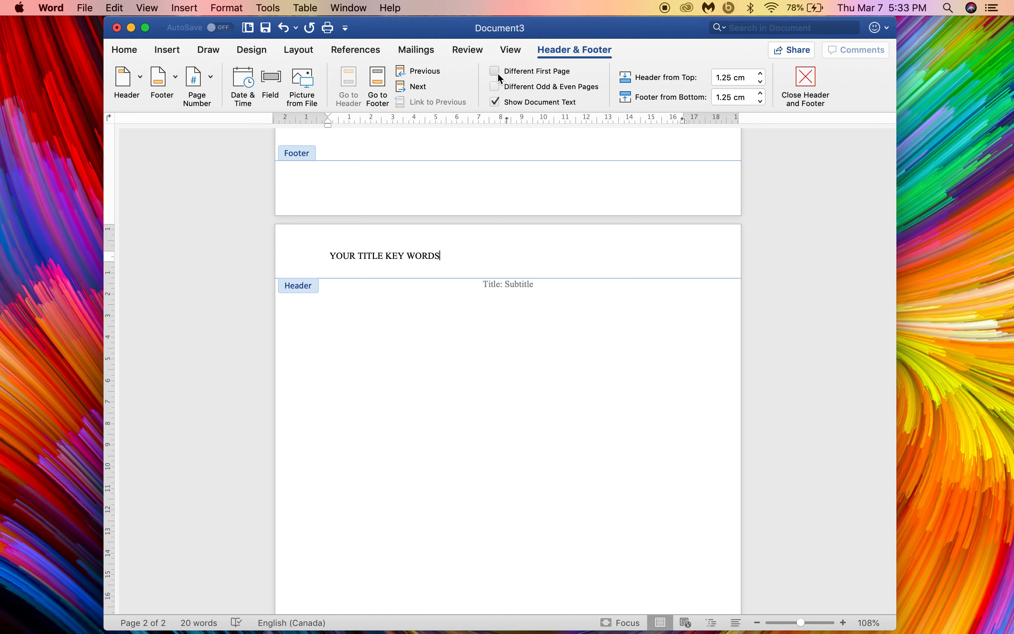
pyautogui.scroll(5, 485, 238)
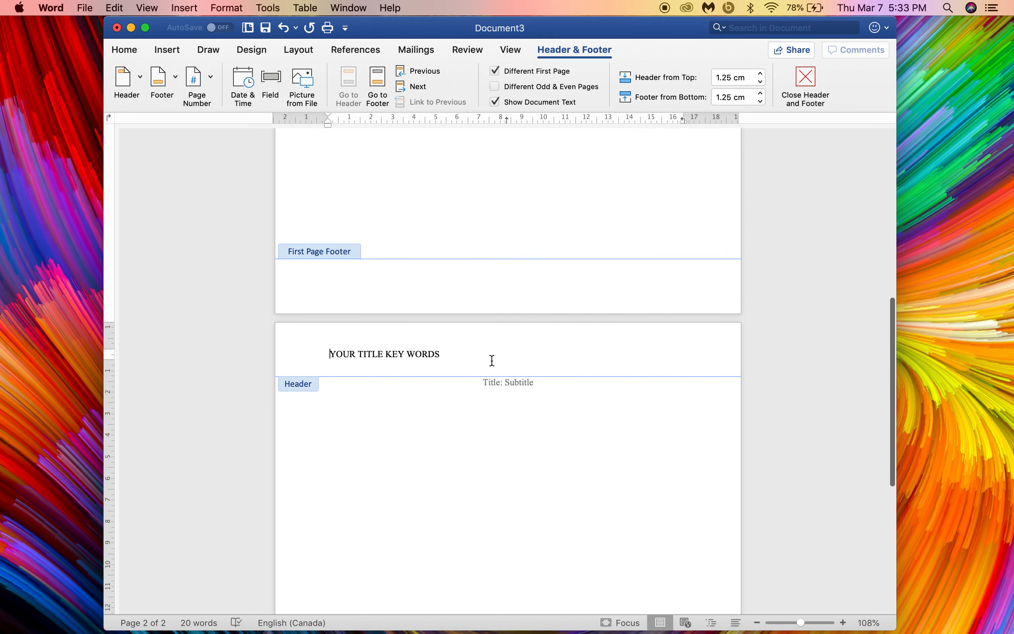
pyautogui.scroll(10, 495, 360)
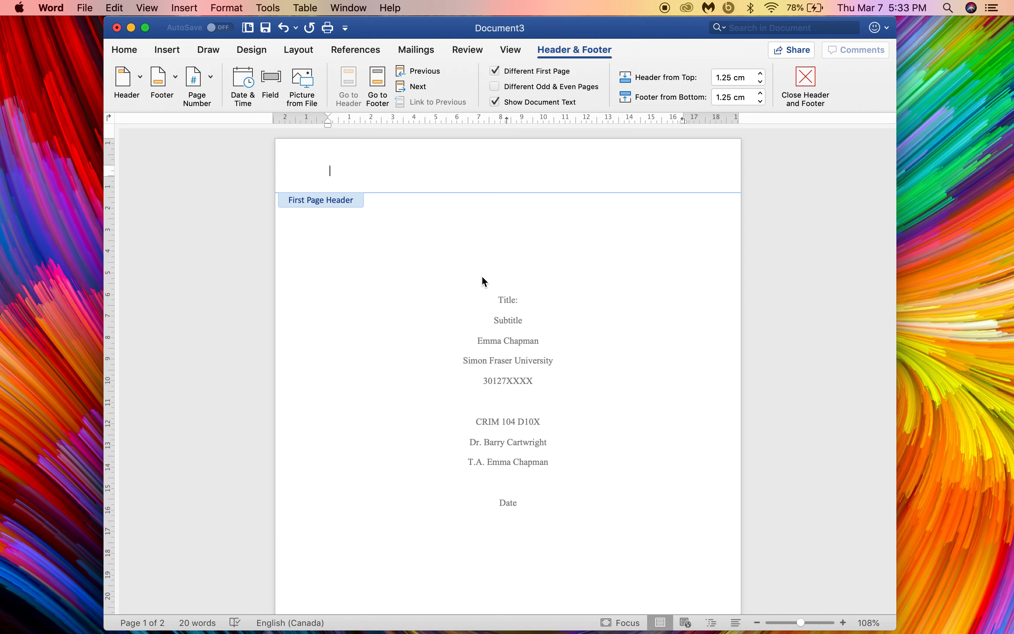
pyautogui.write('Running head: YOUR TITLE KEY WORDS')
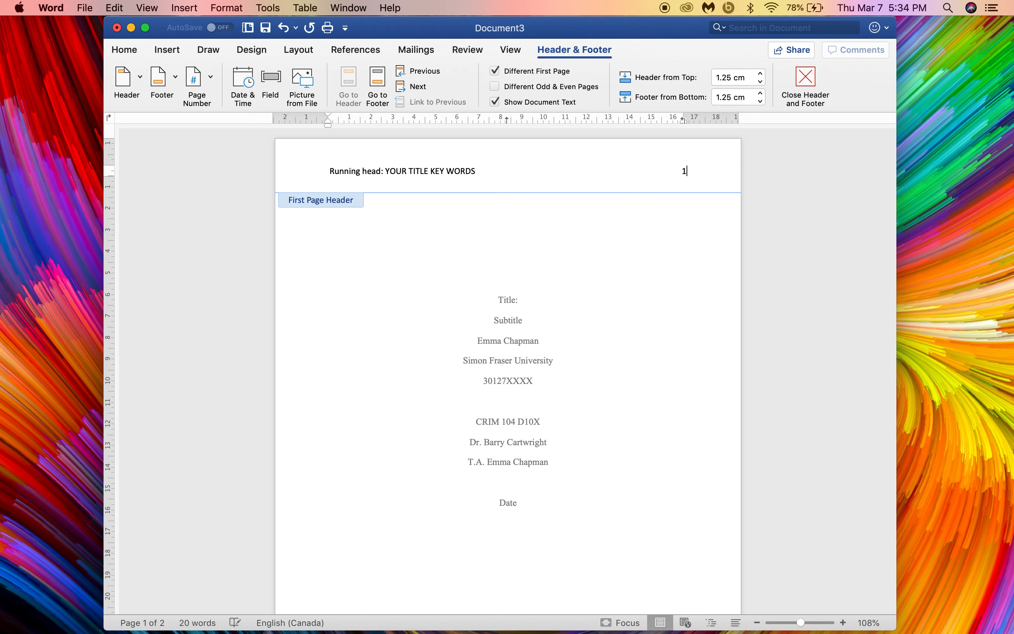
pyautogui.click(301, 172)
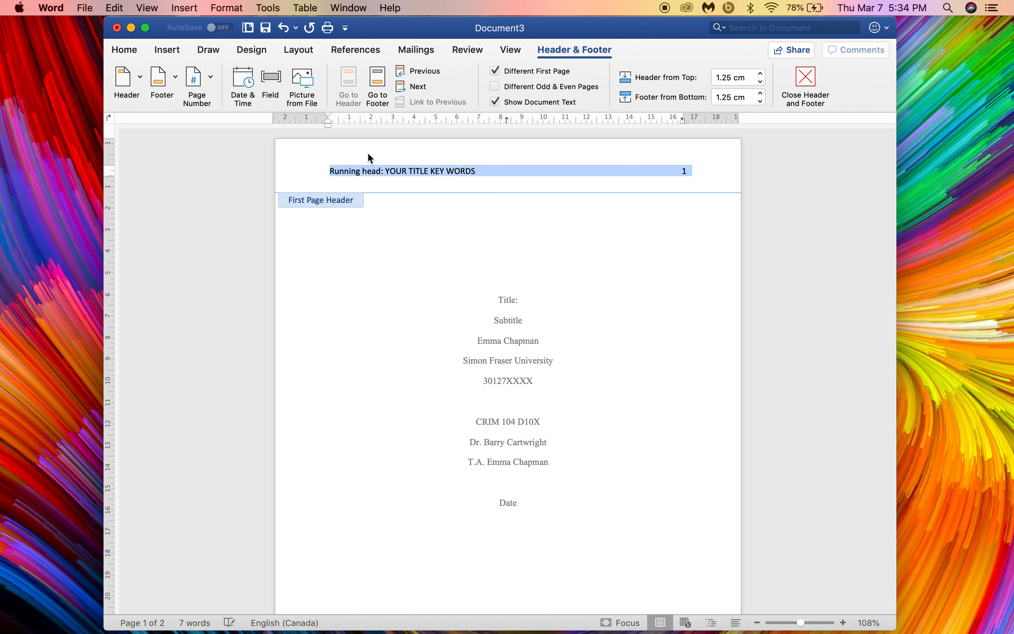
pyautogui.click(124, 49)
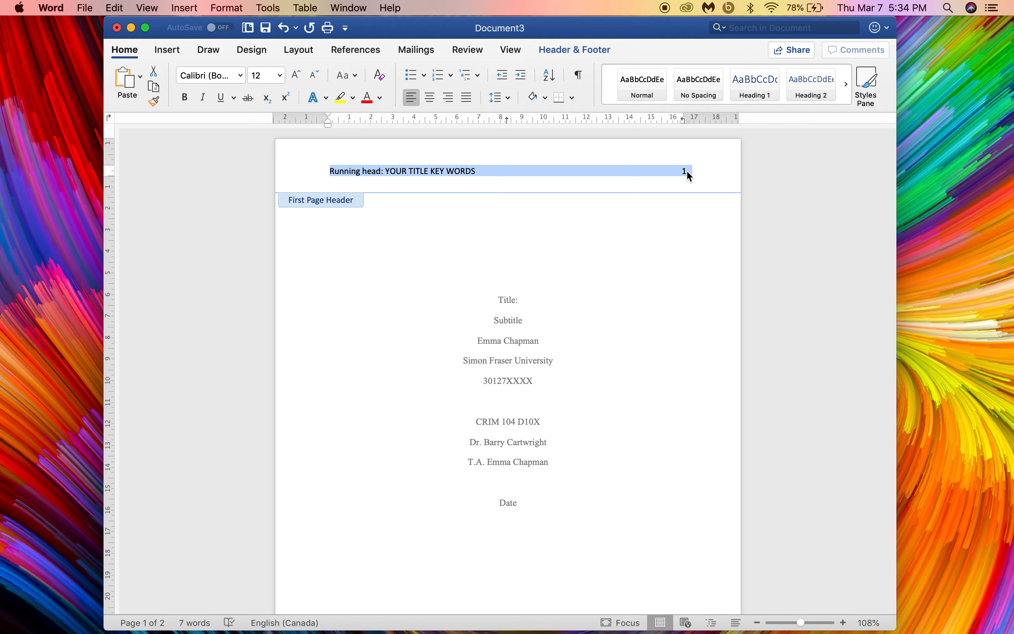
pyautogui.scroll(-7, 686, 176)
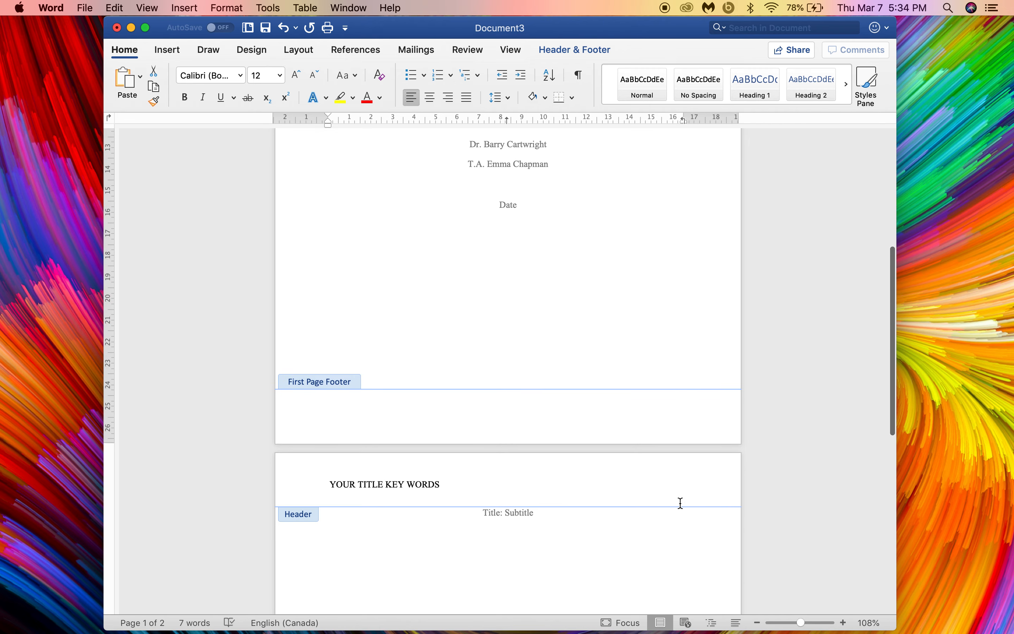
pyautogui.scroll(7, 694, 494)
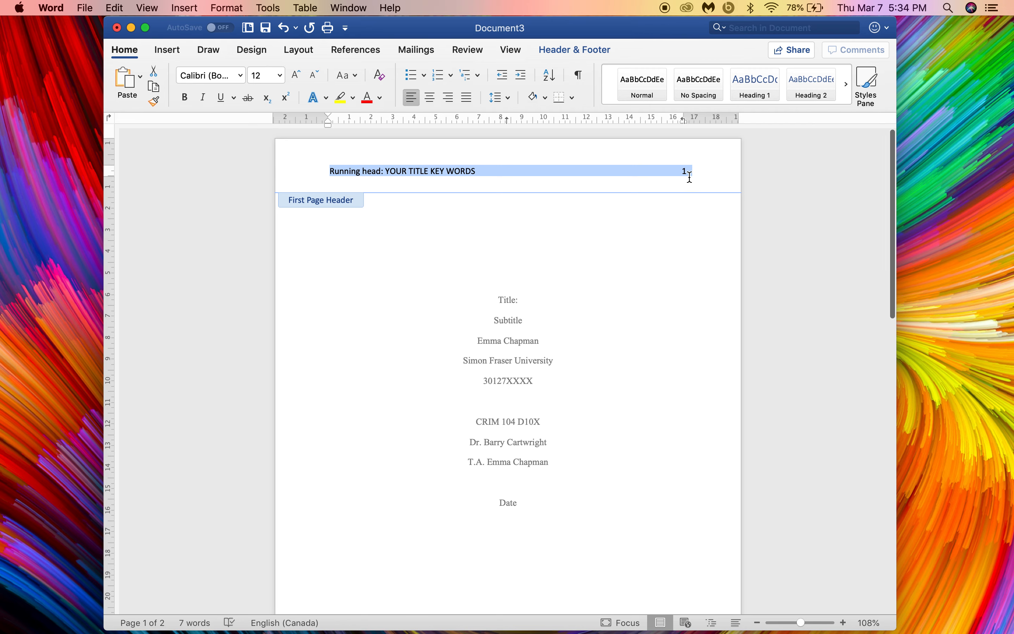
pyautogui.click(242, 76)
pyautogui.click(250, 191)
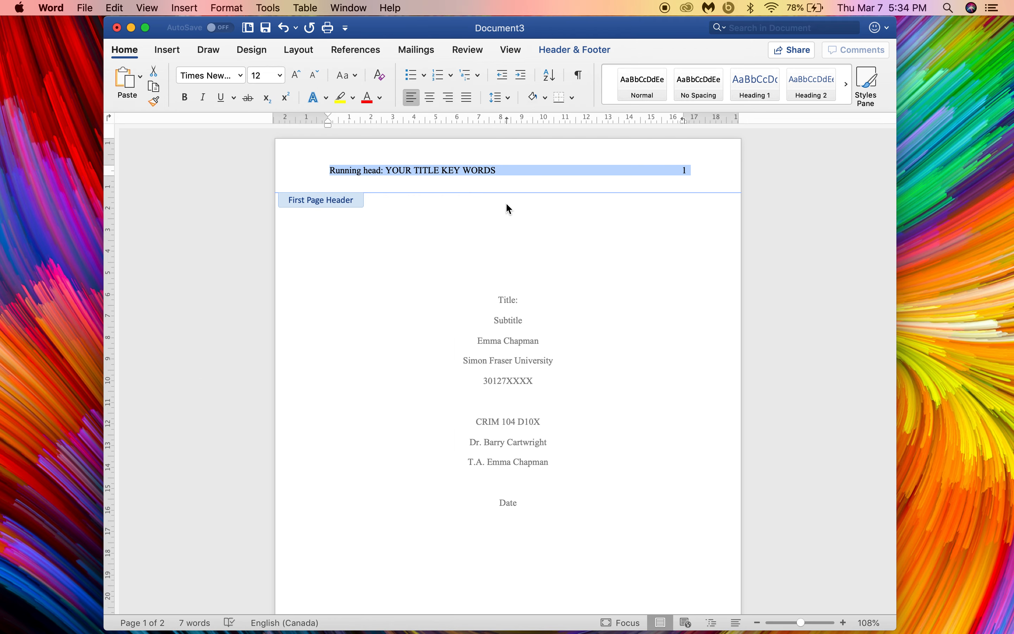
pyautogui.doubleClick(530, 229)
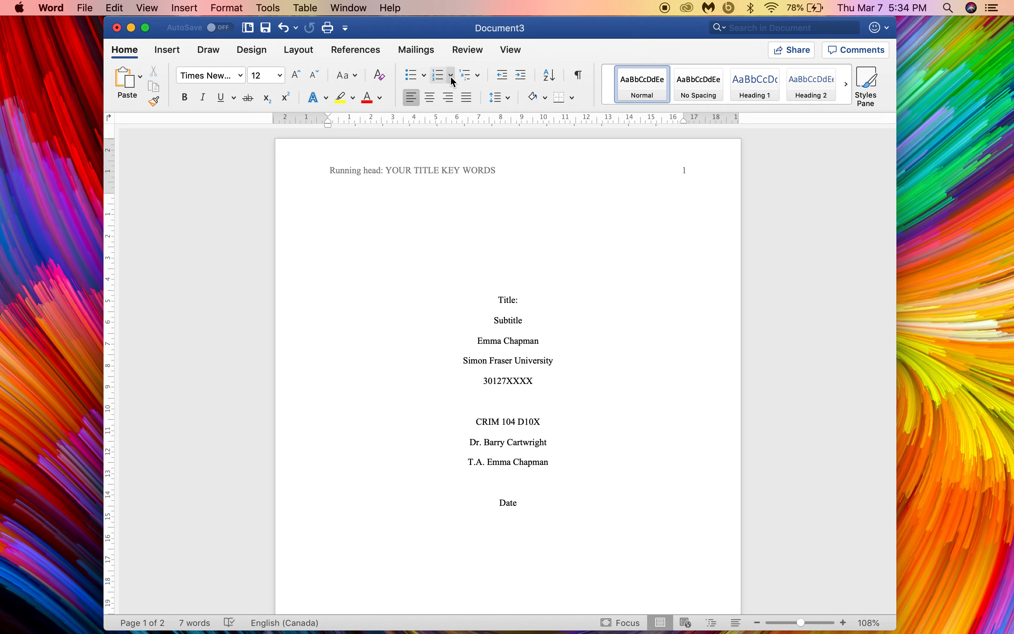
# Step: Format the page numbers to start at 1
pyautogui.click(173, 49)
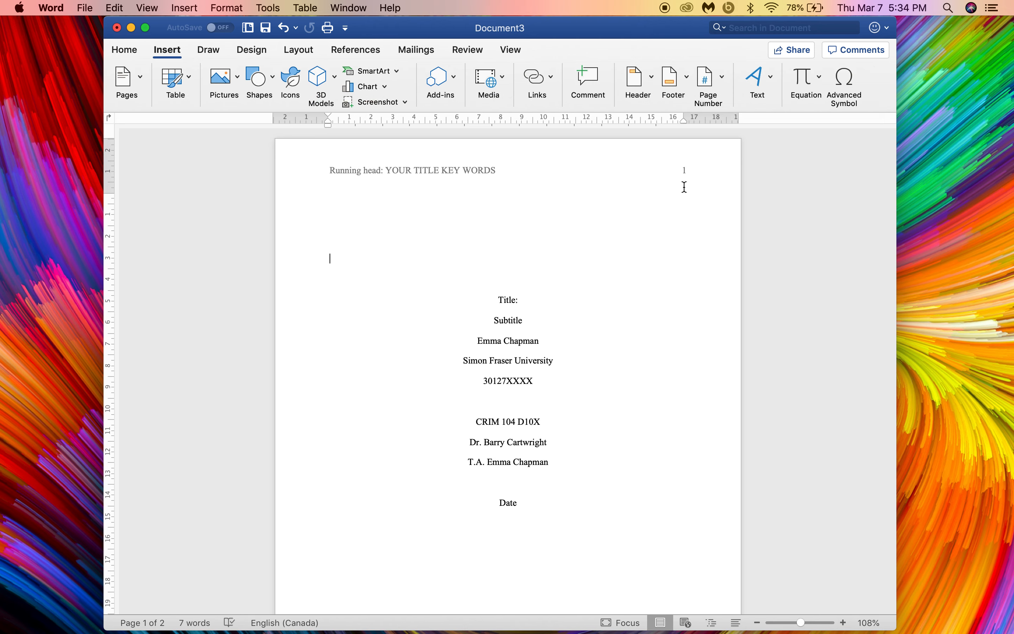
pyautogui.click(719, 75)
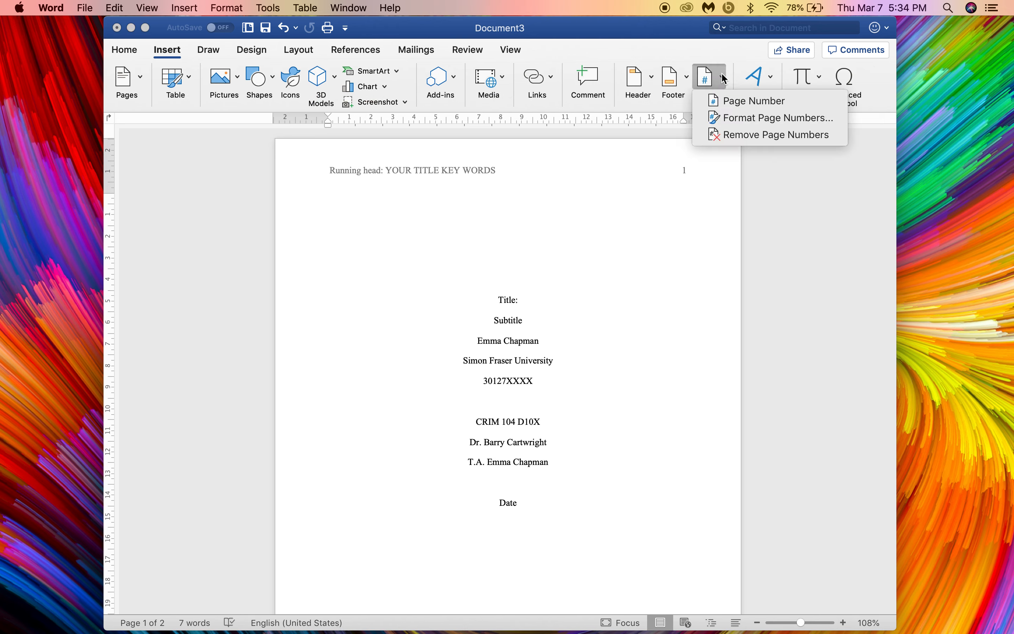
pyautogui.click(731, 122)
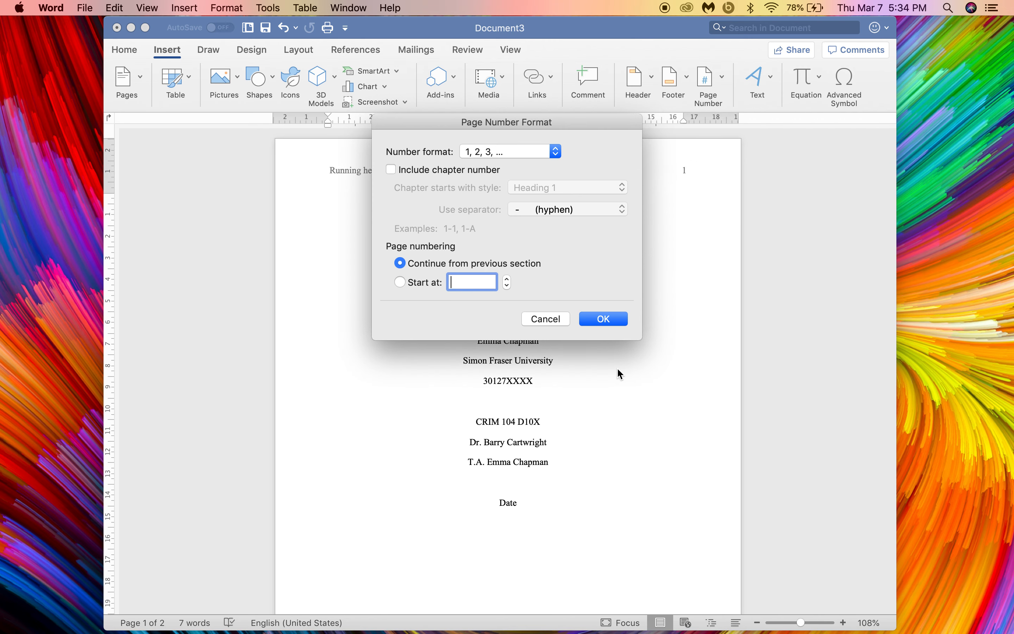
pyautogui.write('1')
pyautogui.click(602, 320)
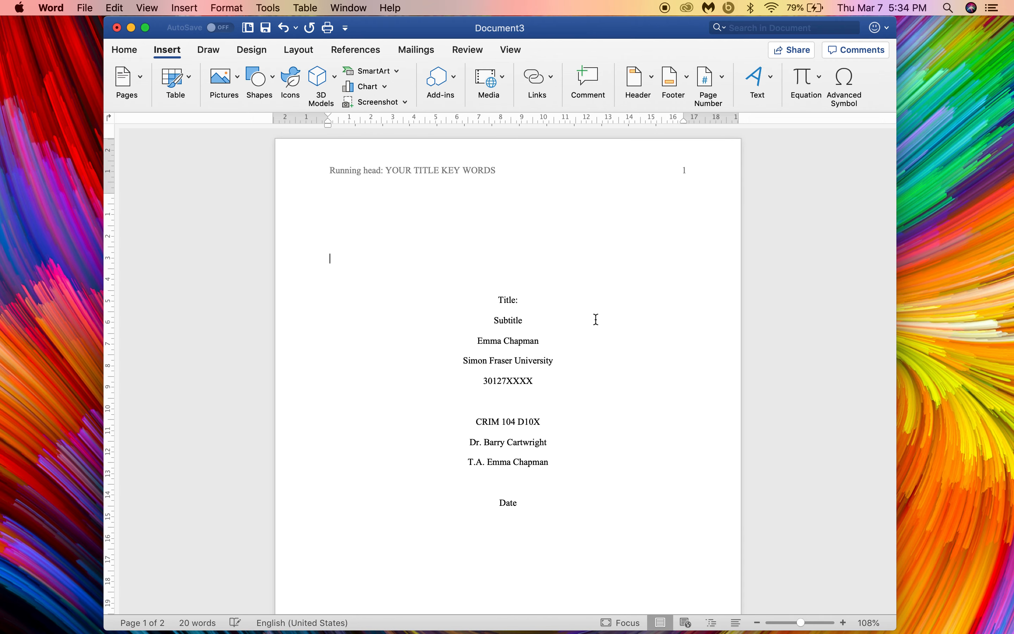
pyautogui.scroll(-10, 596, 318)
pyautogui.scroll(-5, 596, 319)
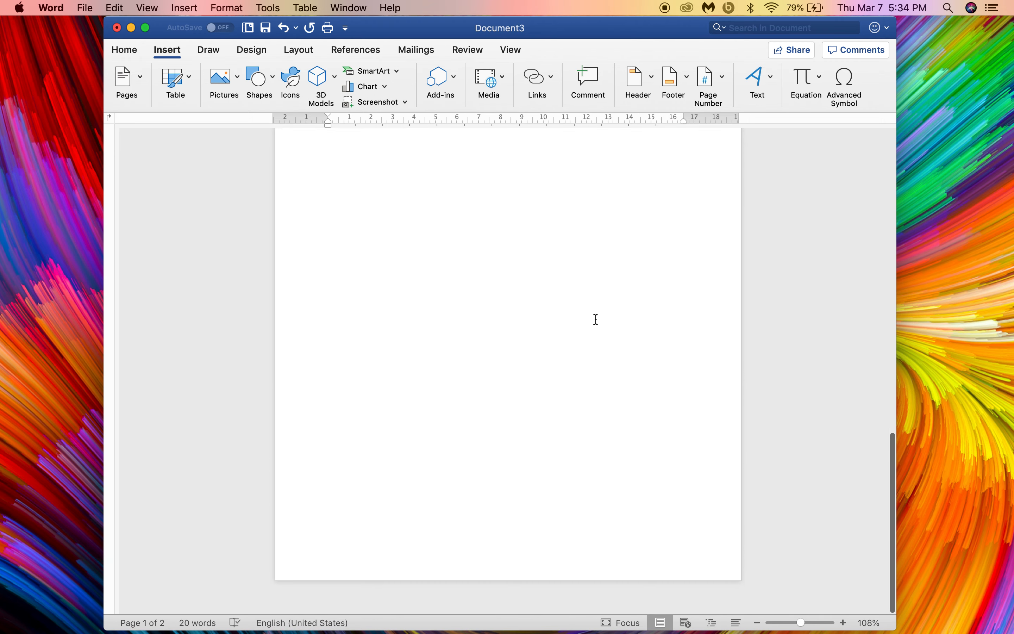
pyautogui.scroll(10, 595, 320)
pyautogui.scroll(-1, 596, 320)
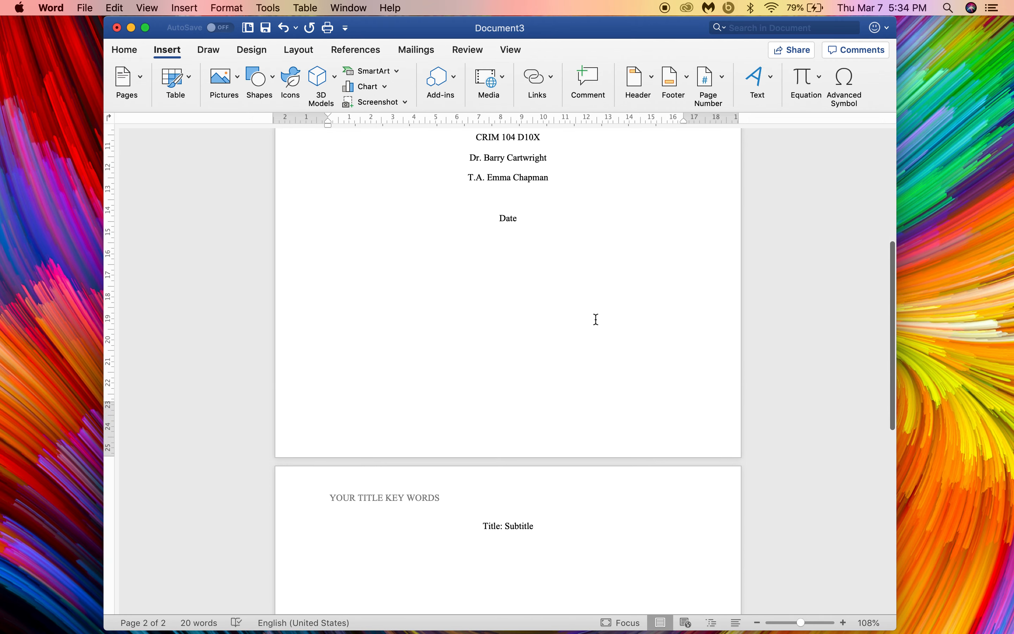
# Step: Add page numbers at the top of the page (header), aligned right
pyautogui.click(716, 82)
pyautogui.click(731, 101)
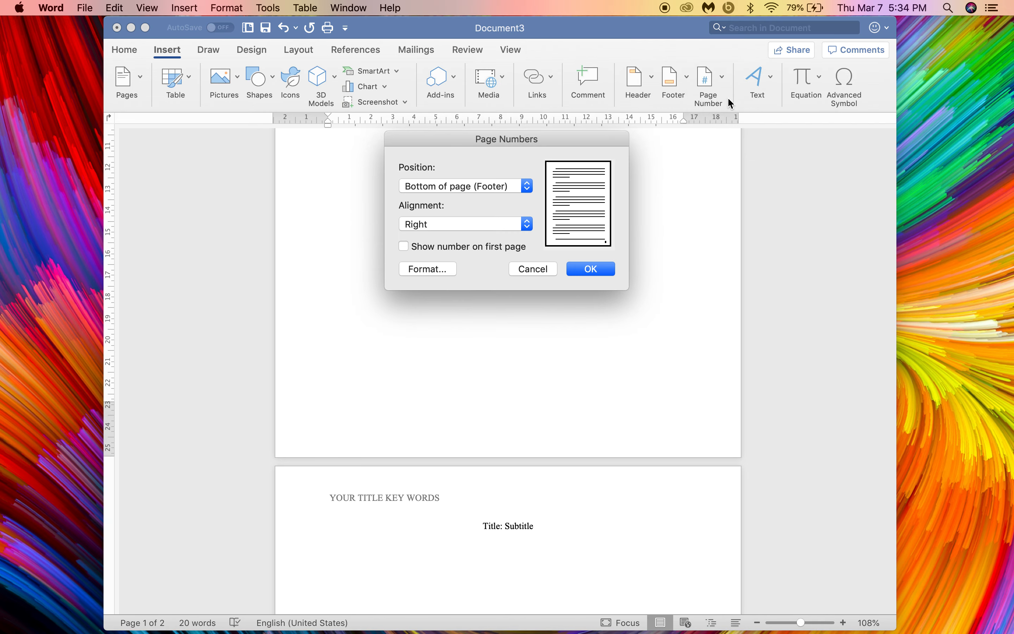
pyautogui.click(460, 189)
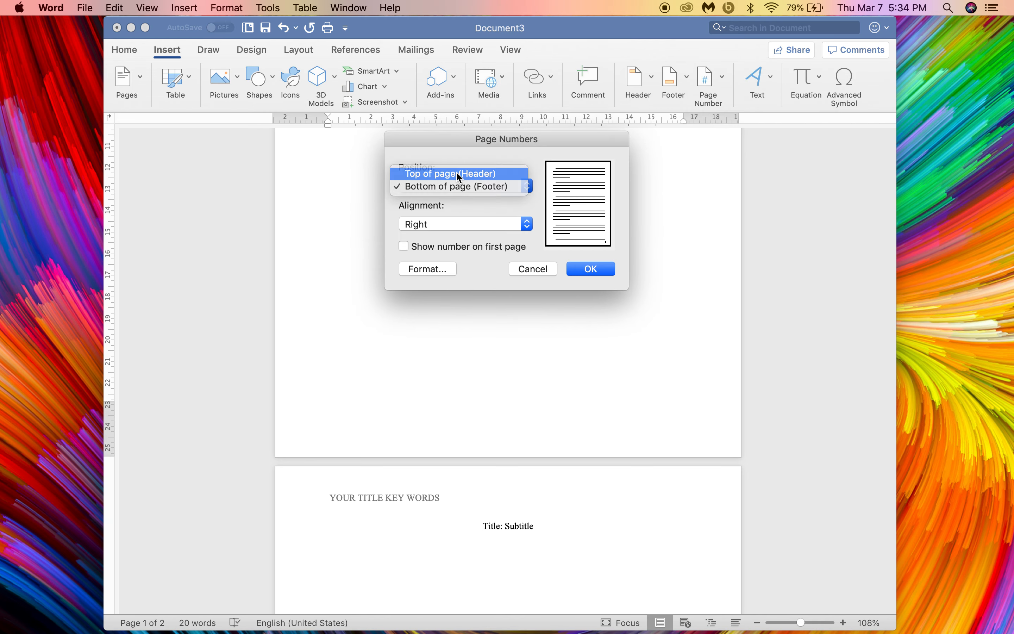
pyautogui.click(455, 173)
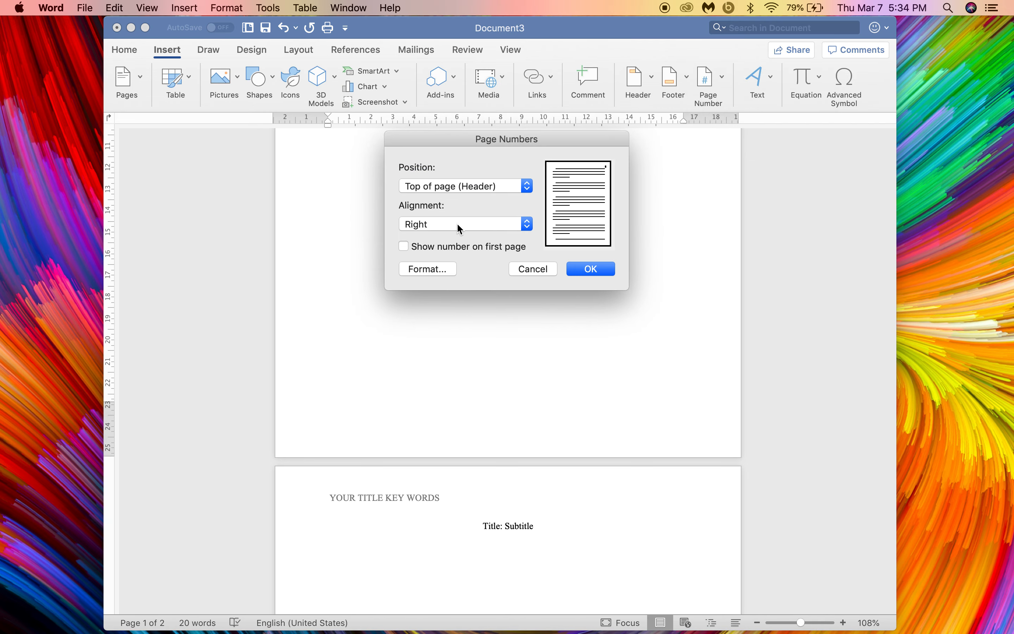
pyautogui.click(607, 277)
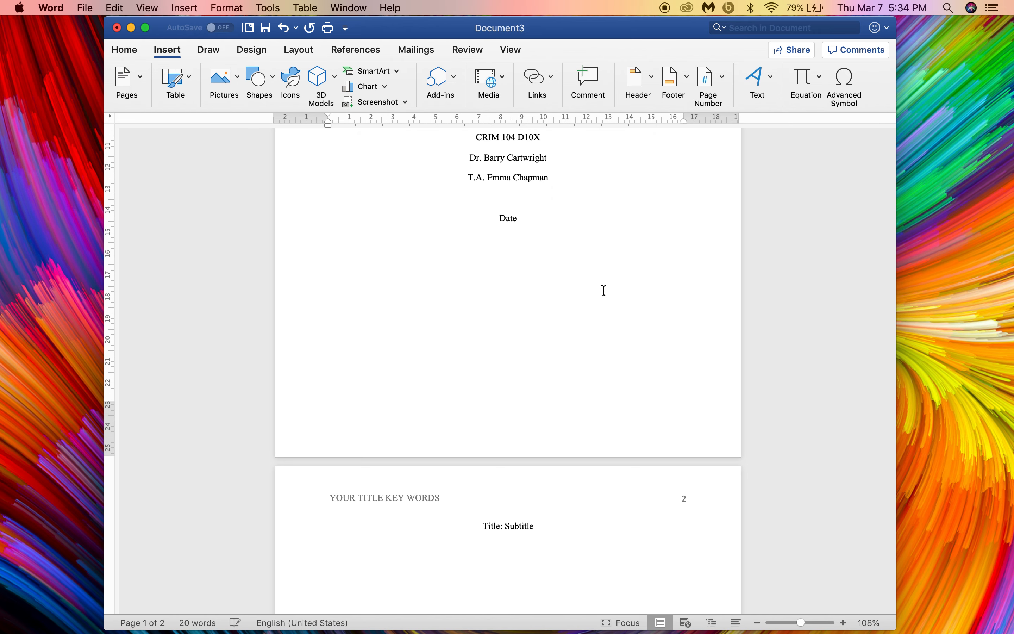
pyautogui.scroll(-3, 617, 420)
# Step: Set page 2's header page number in Times New Roman and return to the body
pyautogui.doubleClick(680, 363)
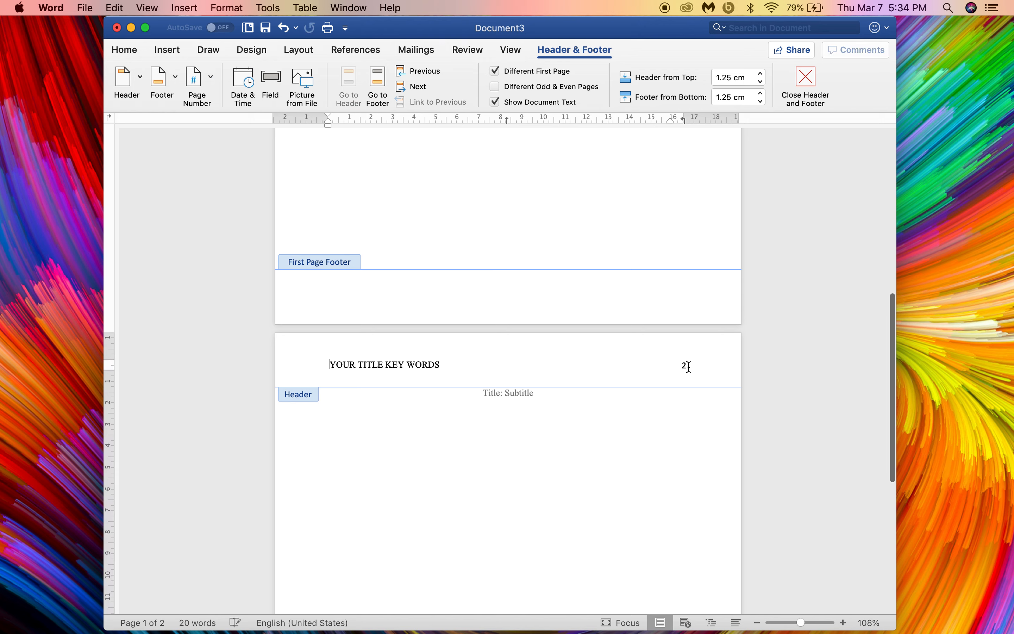
pyautogui.click(686, 365)
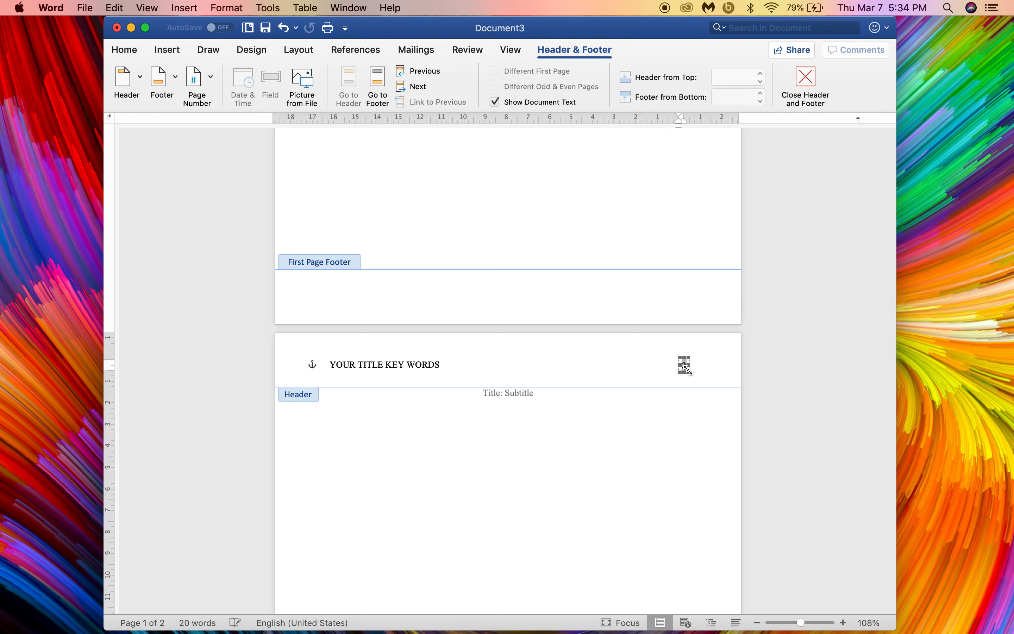
pyautogui.doubleClick(686, 366)
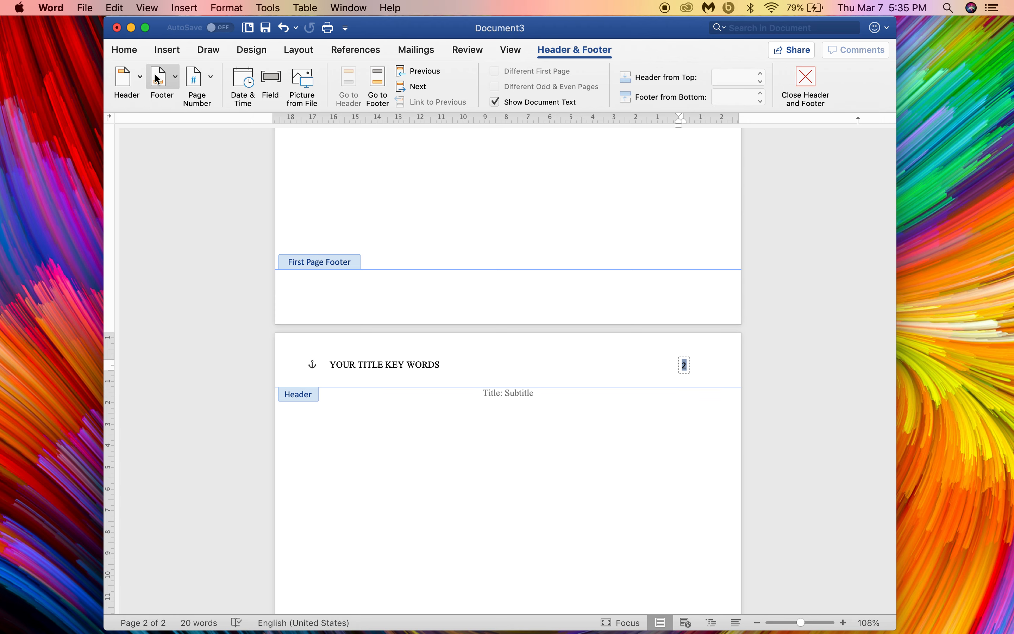
pyautogui.click(123, 50)
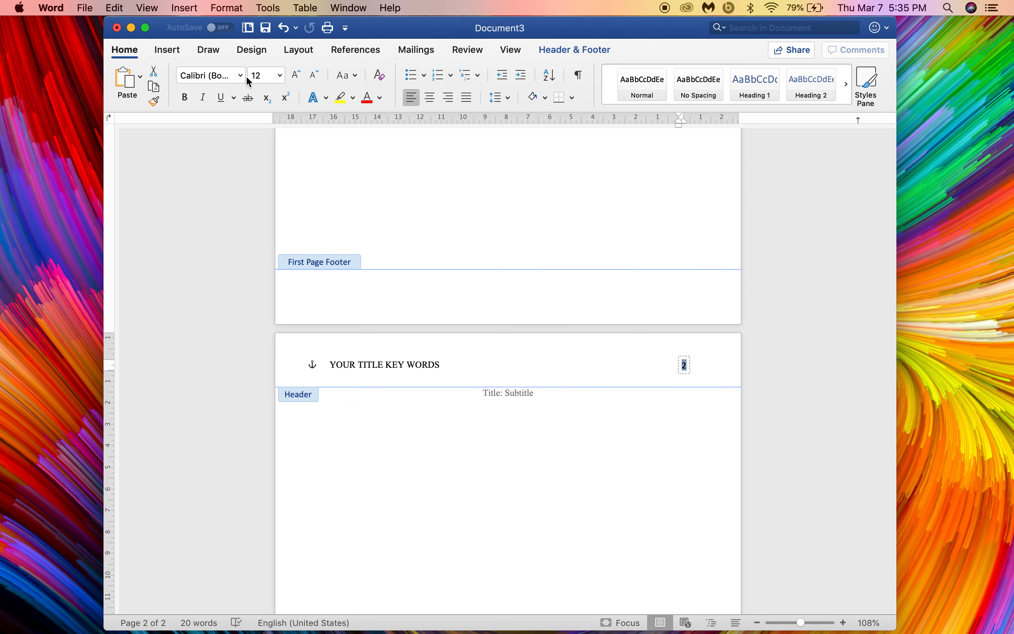
pyautogui.click(241, 76)
pyautogui.click(259, 188)
pyautogui.click(482, 361)
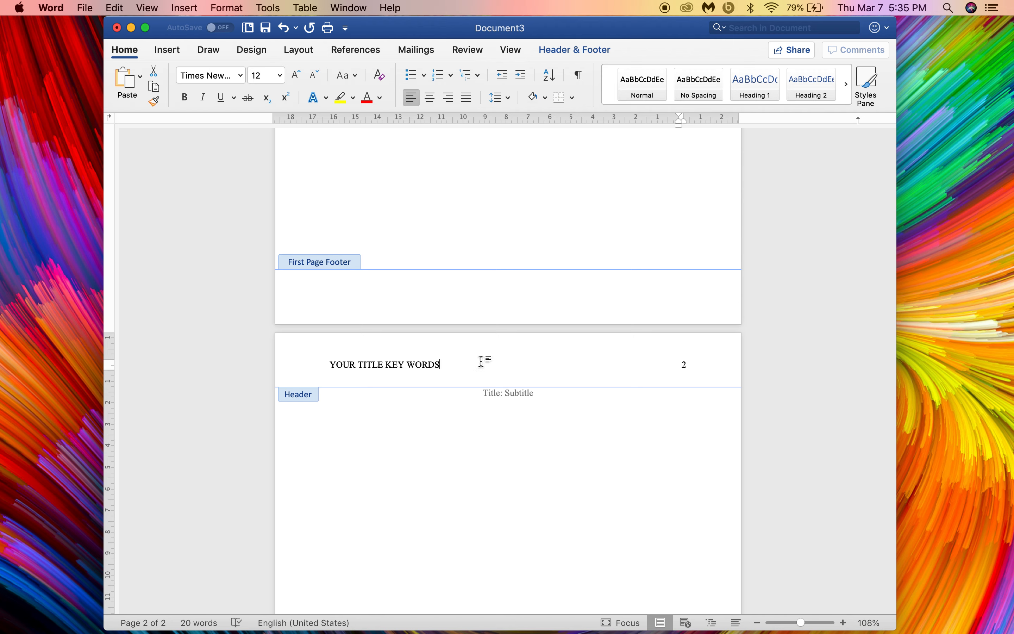
pyautogui.doubleClick(502, 491)
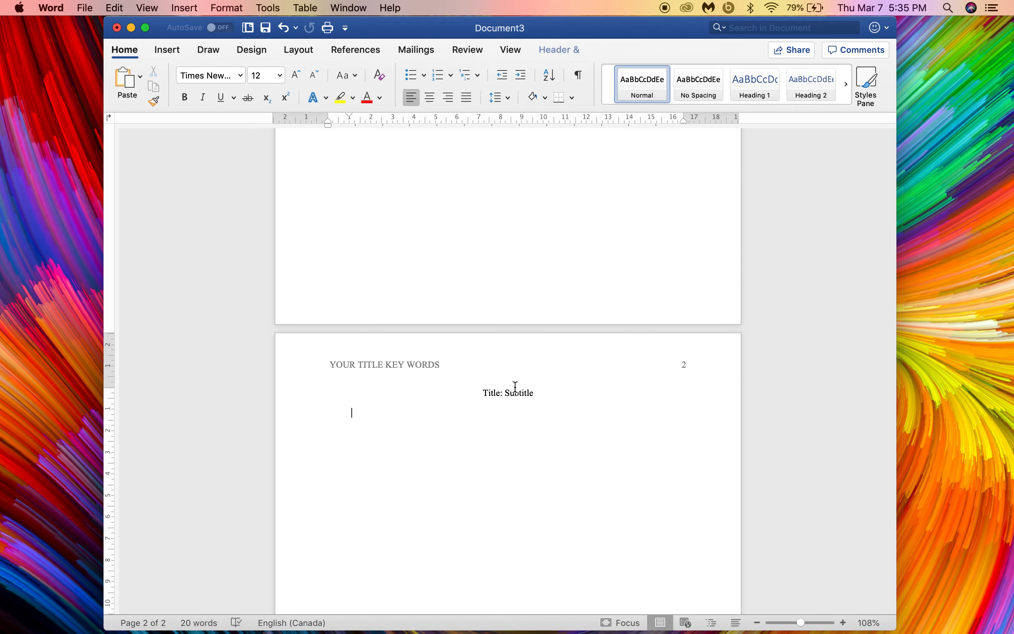
# Step: Title the paper 'Lawlessness and Normlessness' with subtitle 'The Power of Anomie Theory to Explain Crime in Capitalist and Non-Capitalist Countries'
pyautogui.scroll(10, 516, 390)
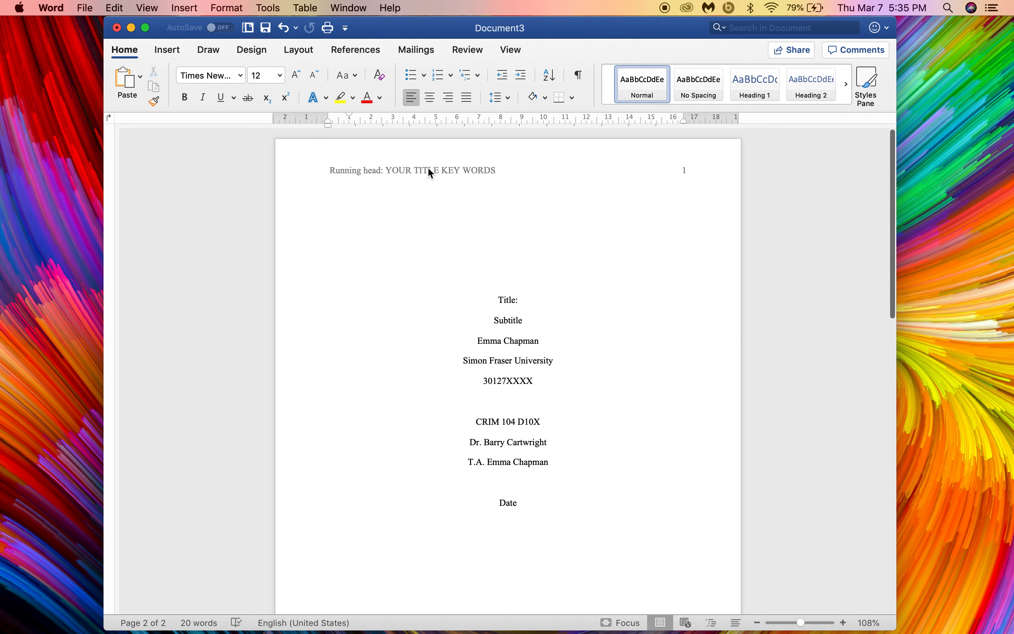
pyautogui.click(514, 302)
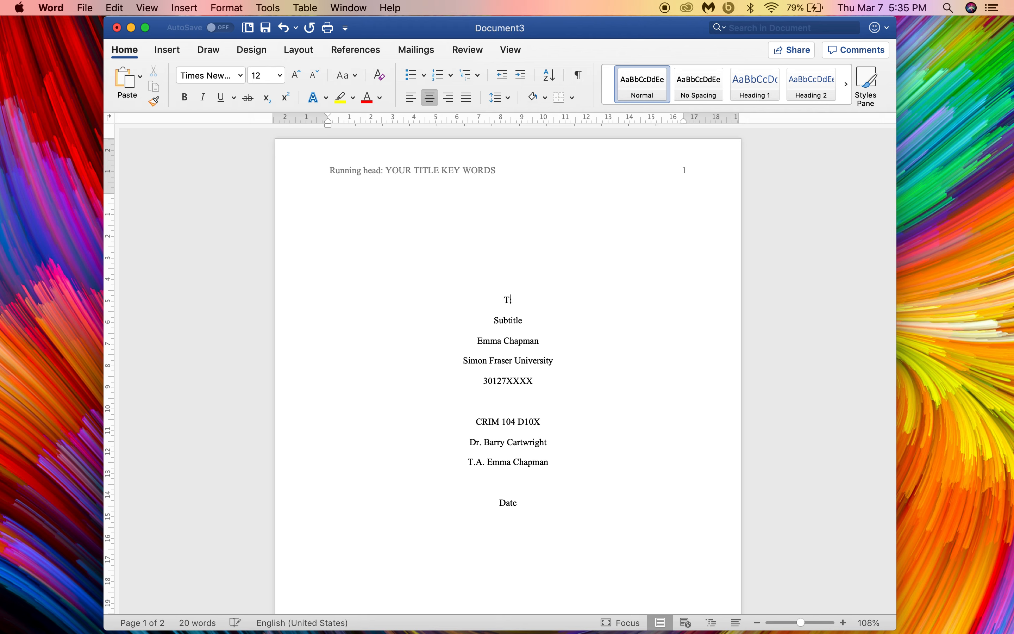
pyautogui.write('Lawlessness and Normlessness')
pyautogui.doubleClick(516, 326)
pyautogui.write('The Power of Anomie Theory to Explain Crime in Capitalist and Non-Capitalist Coun')
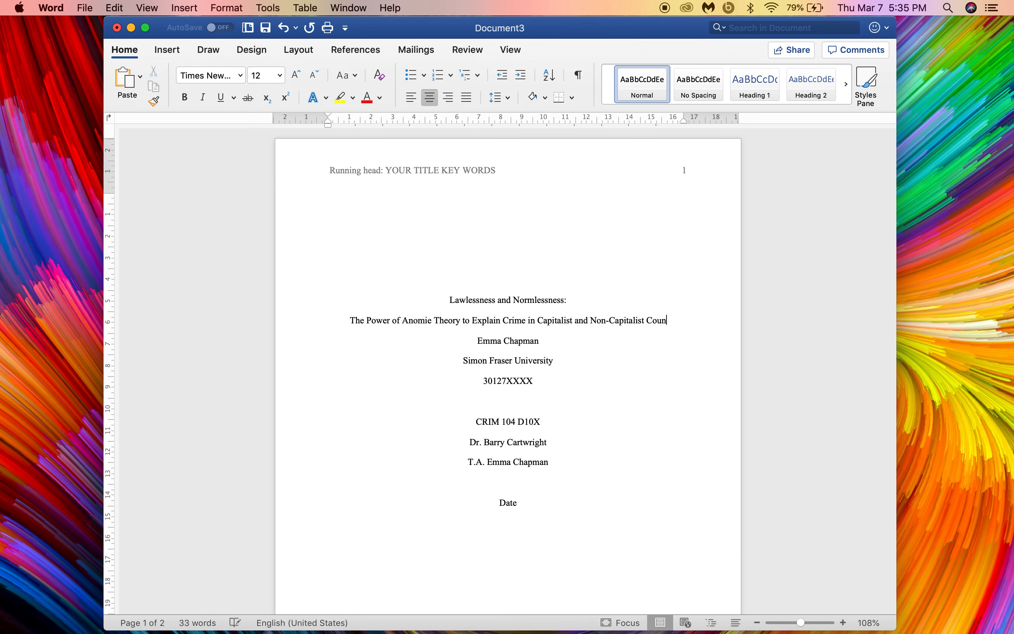
pyautogui.write('tries')
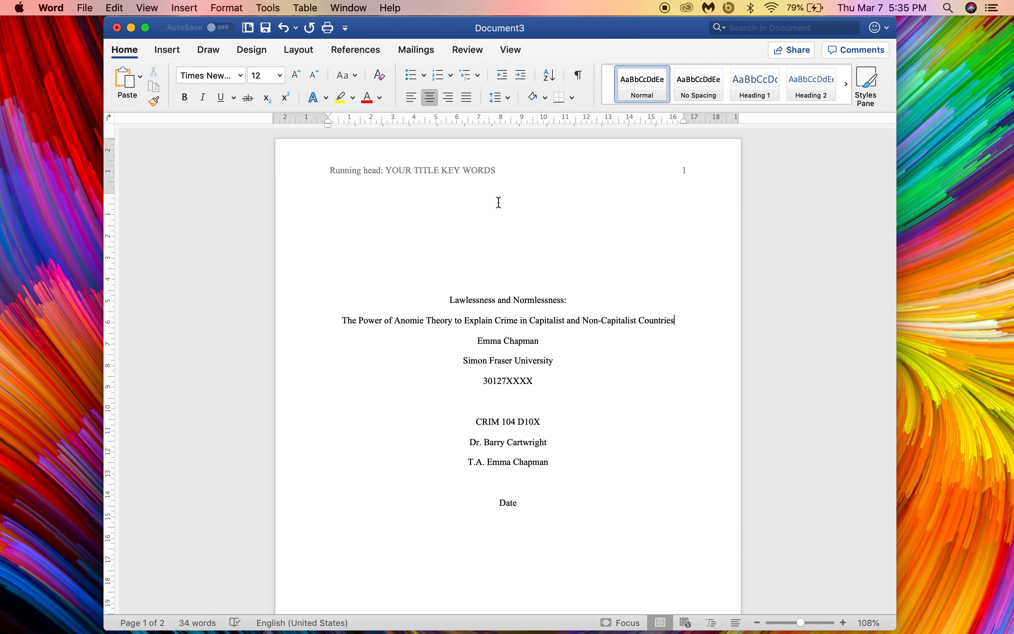
# Step: Replace YOUR TITLE KEY WORDS with LAWLESSNESS AND NORMLESSNESS in the title page's running head
pyautogui.doubleClick(448, 179)
pyautogui.moveTo(501, 174); pyautogui.dragTo(407, 174)
pyautogui.press('BackSpace')
pyautogui.press('BackSpace')
pyautogui.press('BackSpace')
pyautogui.press('BackSpace')
pyautogui.write('LAW')
pyautogui.press('BackSpace')
pyautogui.press('BackSpace')
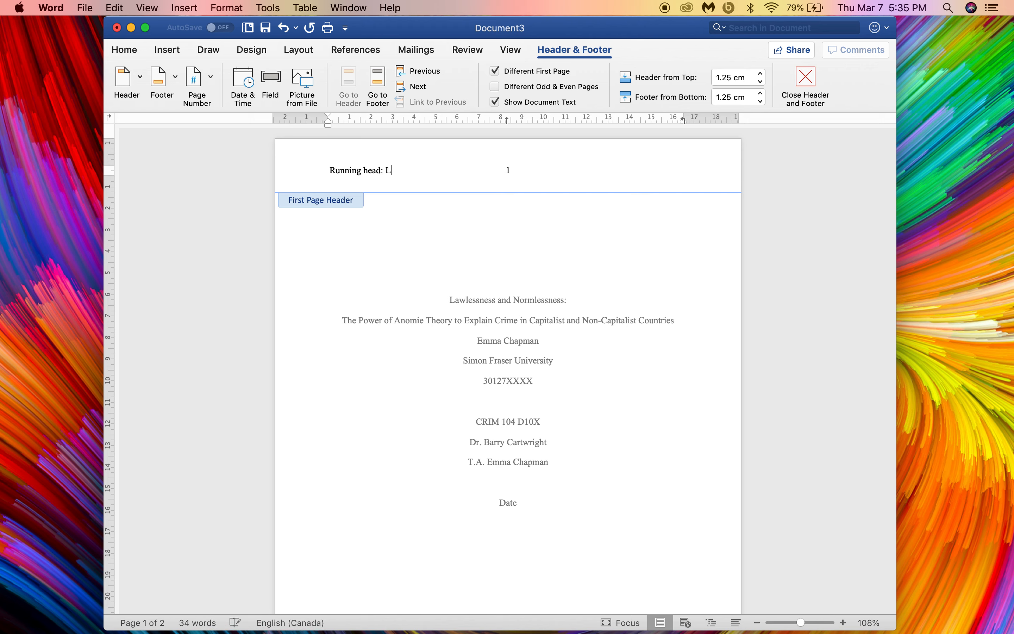
pyautogui.write('AWLESSNESS AND NORMLESSNESS')
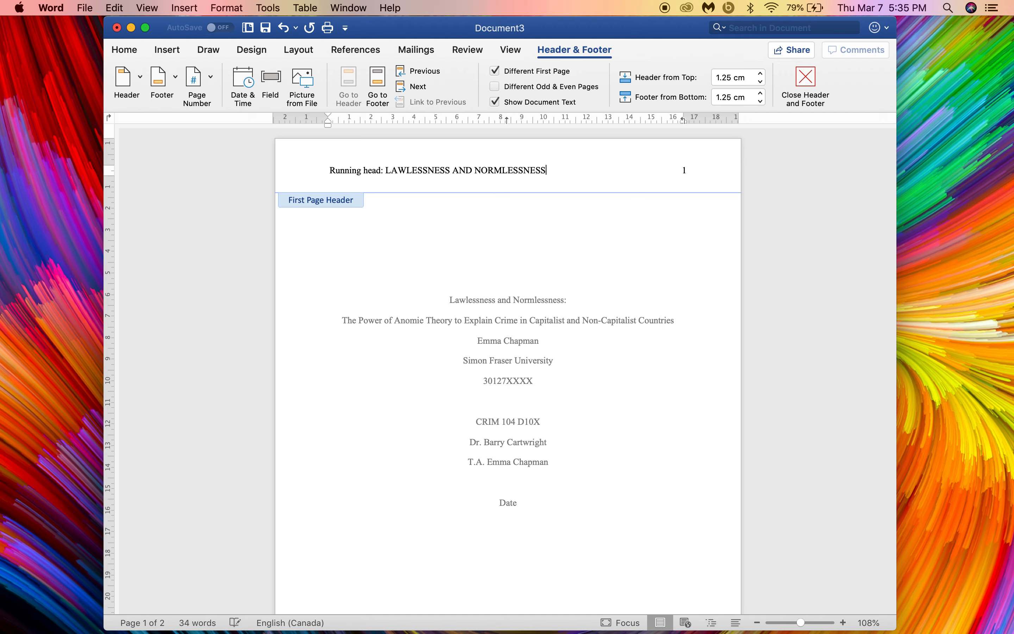
pyautogui.doubleClick(480, 284)
# Step: Change page 2's header text to LAWLESSNESS AND NORMLESSNESS as well
pyautogui.scroll(-10, 479, 287)
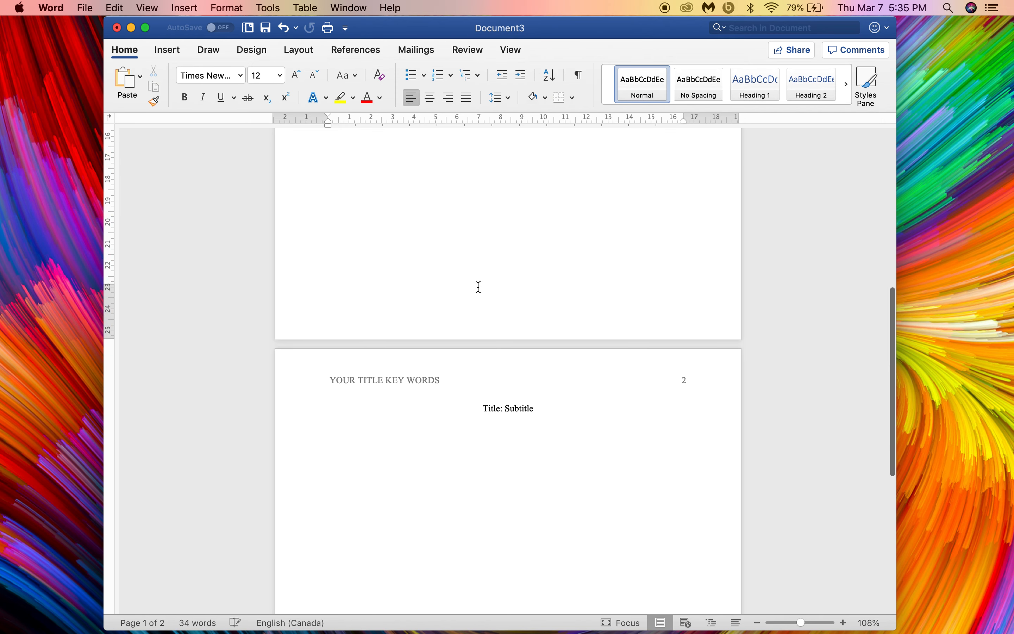
pyautogui.doubleClick(437, 351)
pyautogui.moveTo(443, 352); pyautogui.dragTo(345, 357)
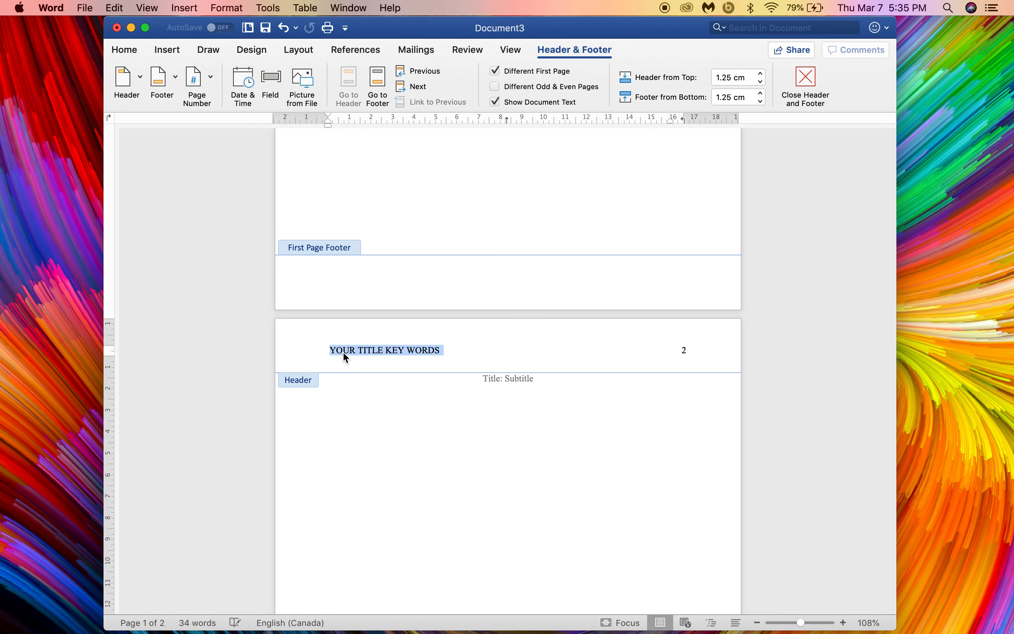
pyautogui.write('LAWNE')
pyautogui.press('BackSpace')
pyautogui.write('LES')
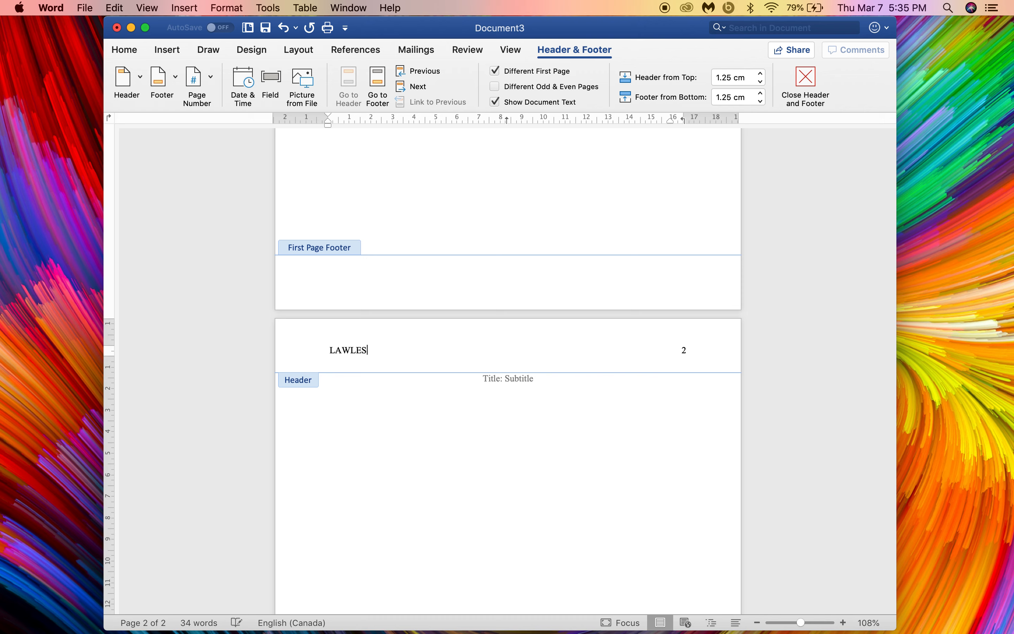
pyautogui.write('SNESS AND NORMLESSN')
pyautogui.press('BackSpace')
pyautogui.write('ORMLESSNESS')
pyautogui.doubleClick(360, 445)
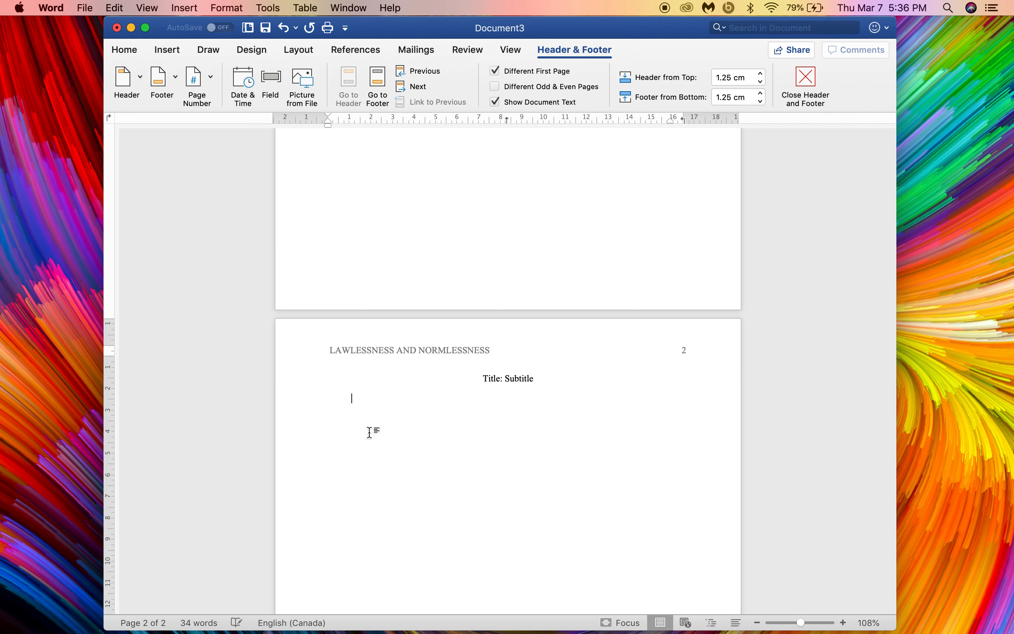
pyautogui.scroll(10, 425, 350)
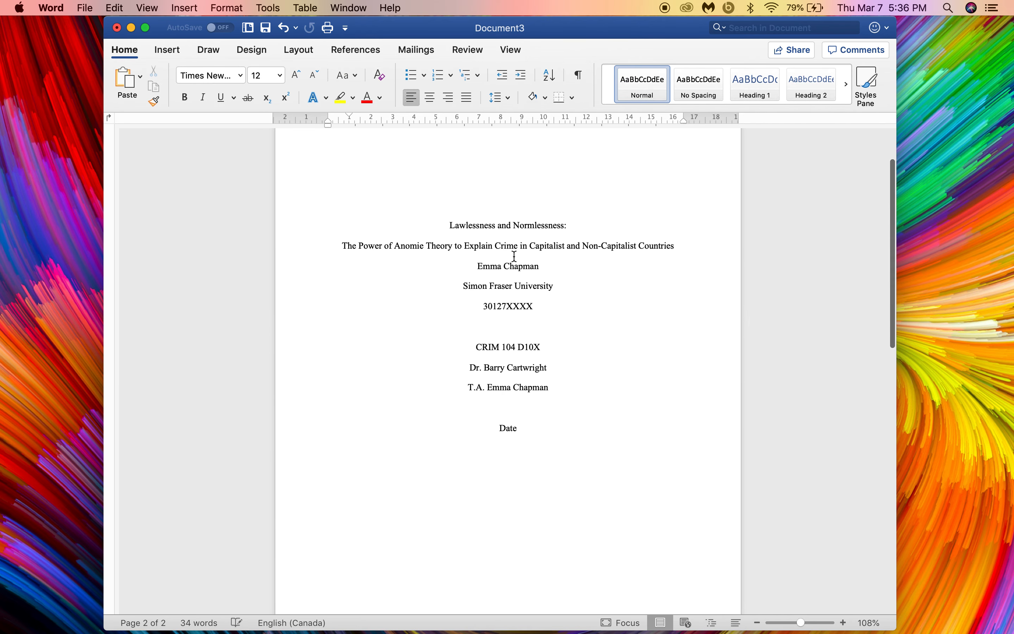
pyautogui.scroll(4, 503, 261)
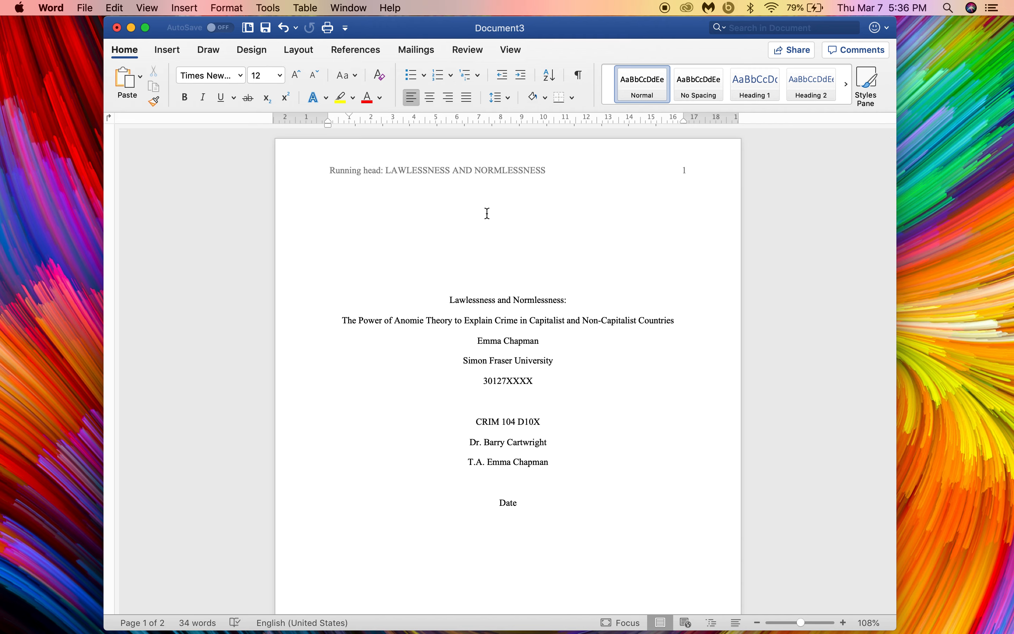
# Step: Copy the full title lines from the title page
pyautogui.scroll(-12, 487, 213)
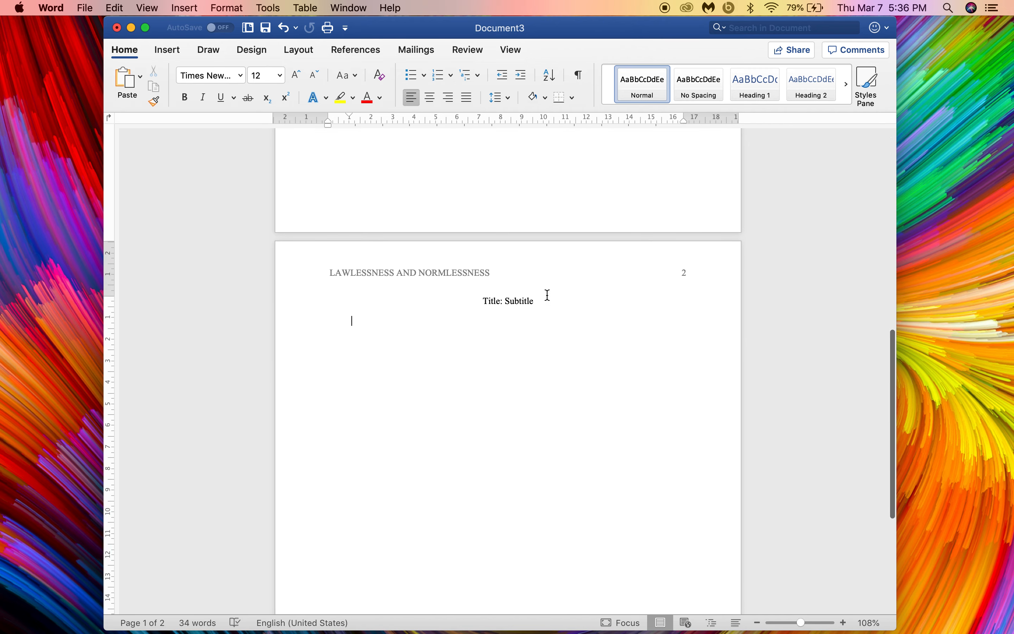
pyautogui.click(506, 302)
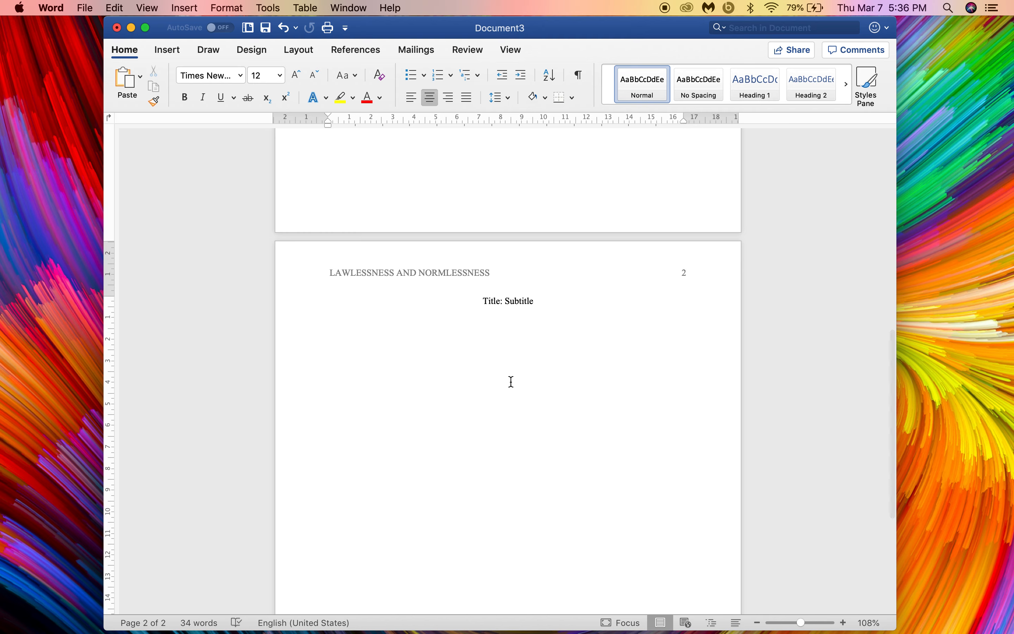
pyautogui.scroll(5, 511, 381)
pyautogui.scroll(2, 511, 380)
pyautogui.scroll(-8, 516, 186)
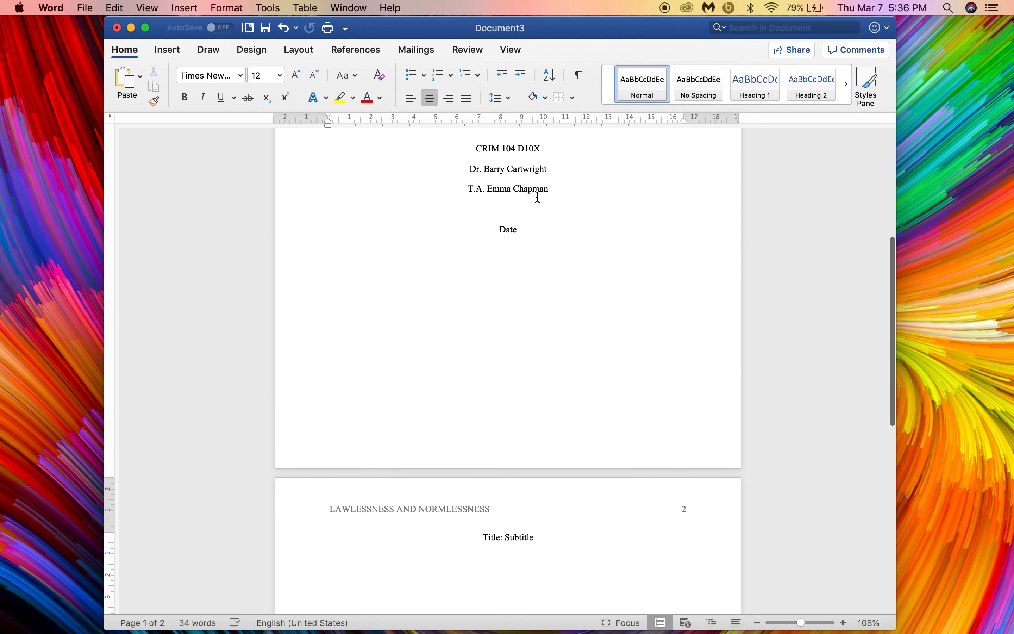
pyautogui.scroll(10, 538, 195)
pyautogui.moveTo(680, 243); pyautogui.dragTo(446, 197)
pyautogui.press('super+c')
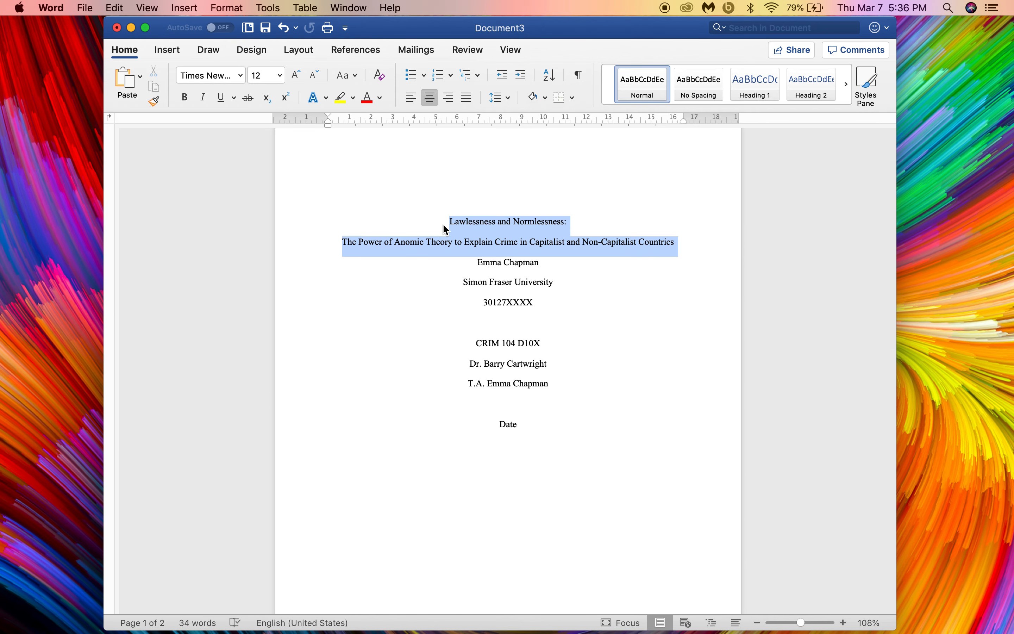
pyautogui.scroll(-10, 444, 225)
# Step: Paste the title over page 2's Title: Subtitle, join its lines, and add 'Introduction Paragraph 1.'
pyautogui.moveTo(532, 368); pyautogui.dragTo(471, 369)
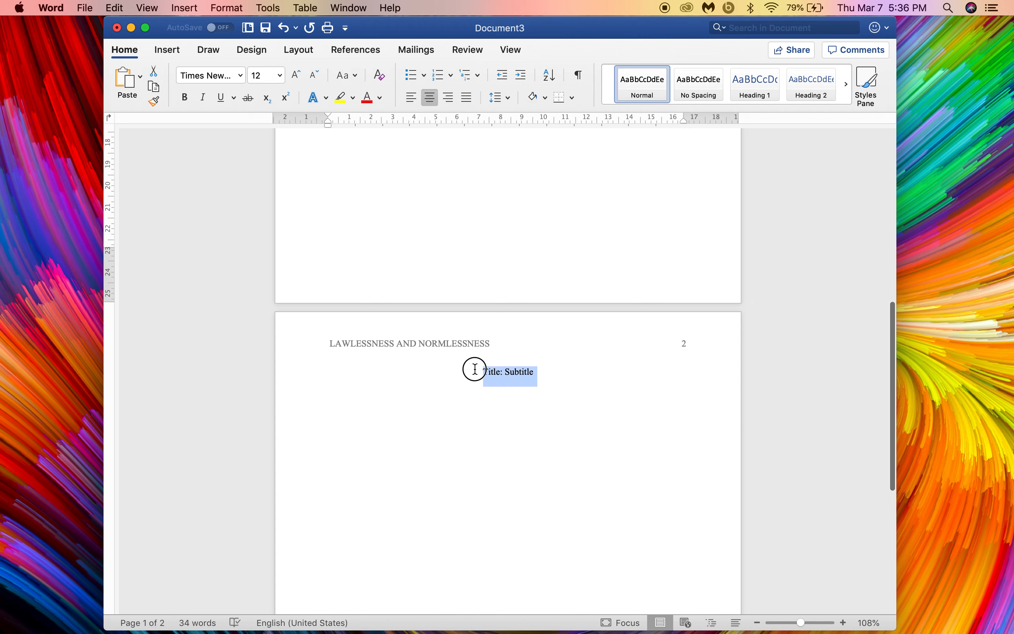
pyautogui.press('super+v')
pyautogui.click(342, 394)
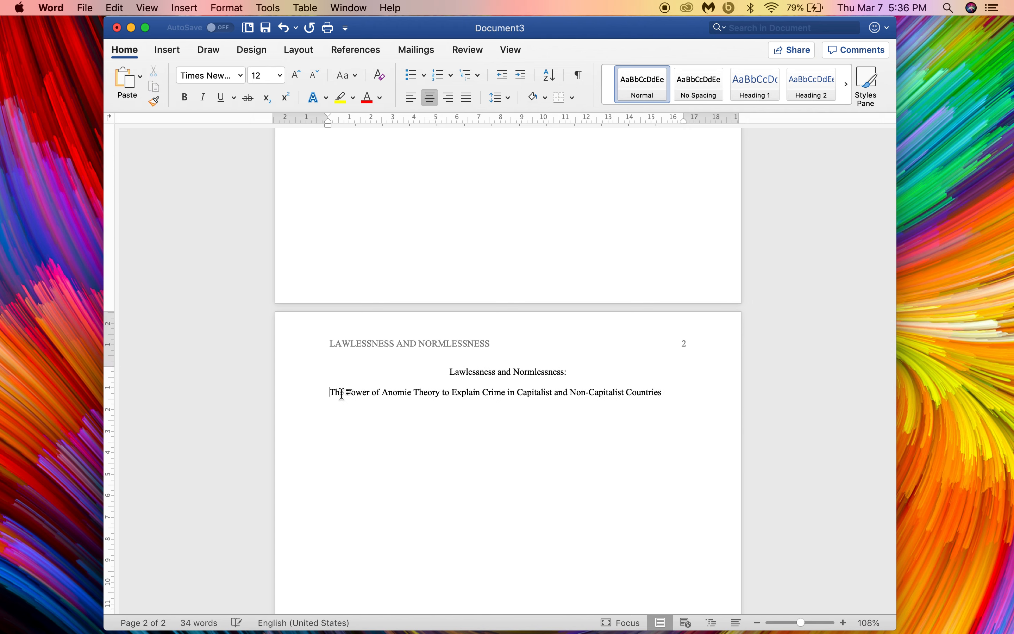
pyautogui.press('BackSpace')
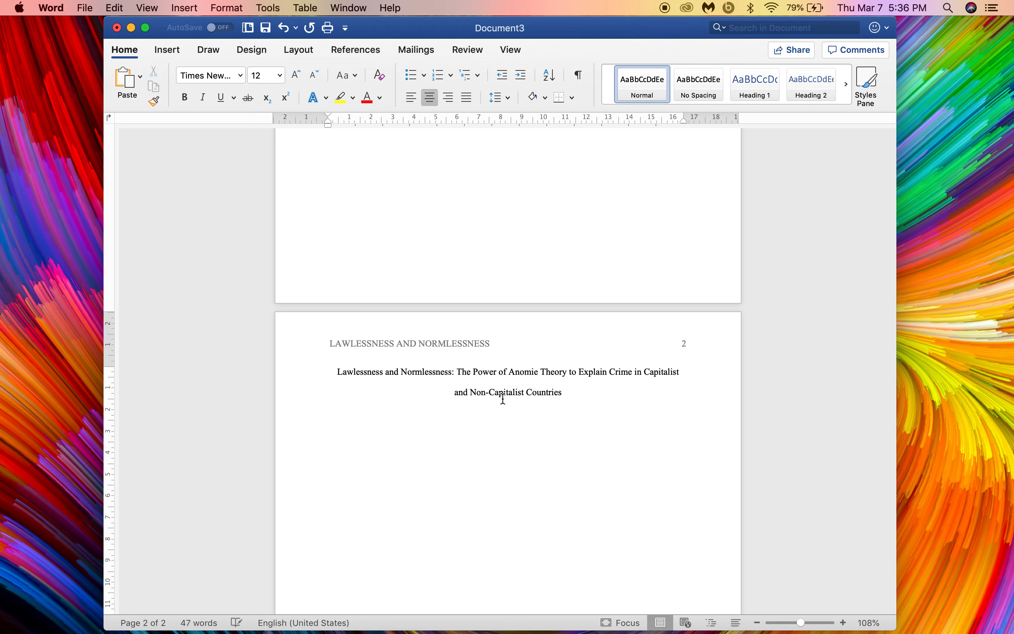
pyautogui.click(547, 418)
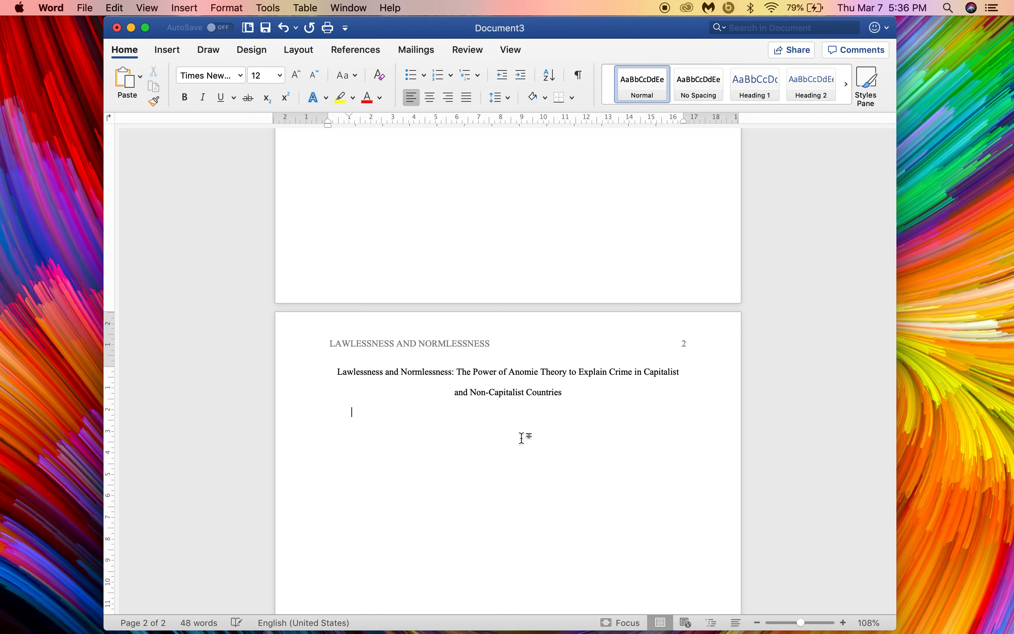
pyautogui.write('Introduction Paragraph ')
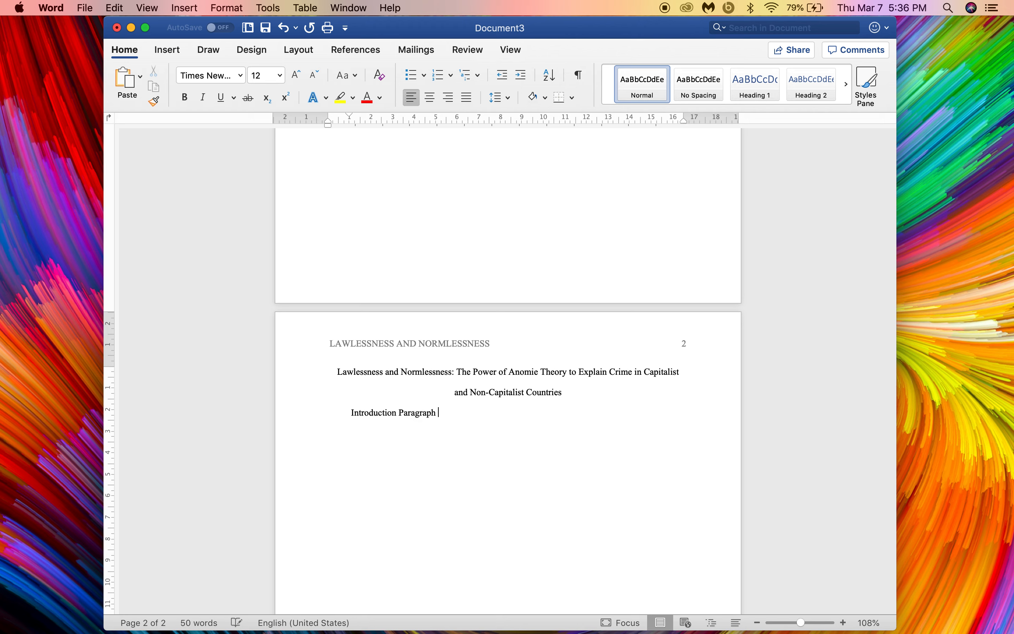
pyautogui.write('1.')
# Step: Add 'Introduction paragraph 2.' below the first placeholder, then centre the empty line after it
pyautogui.press('Return')
pyautogui.write('Introduction paragraph')
pyautogui.press('Return')
pyautogui.scroll(-3, 424, 138)
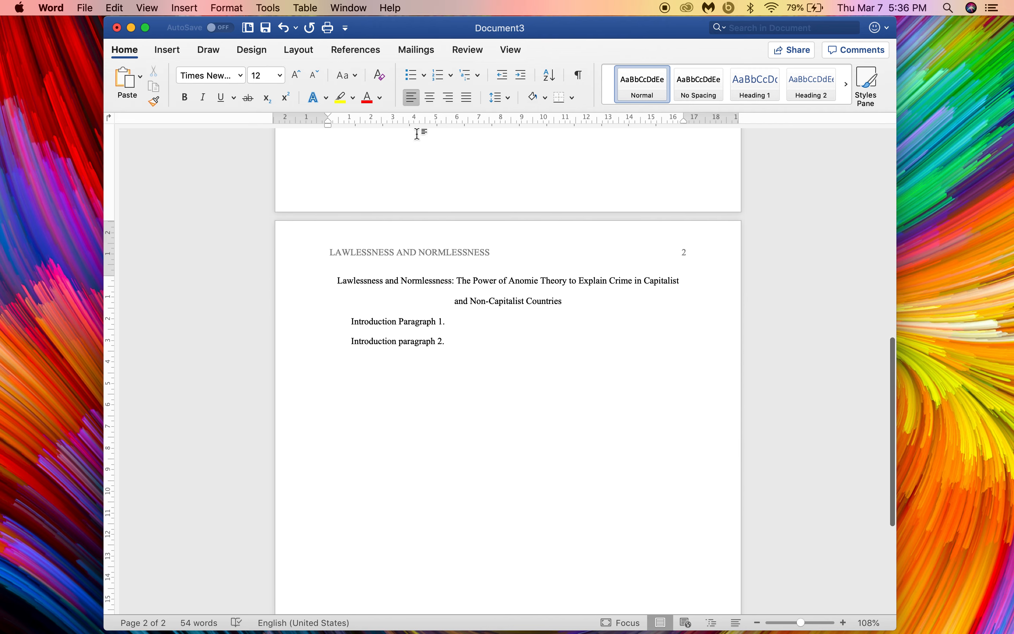
pyautogui.click(432, 99)
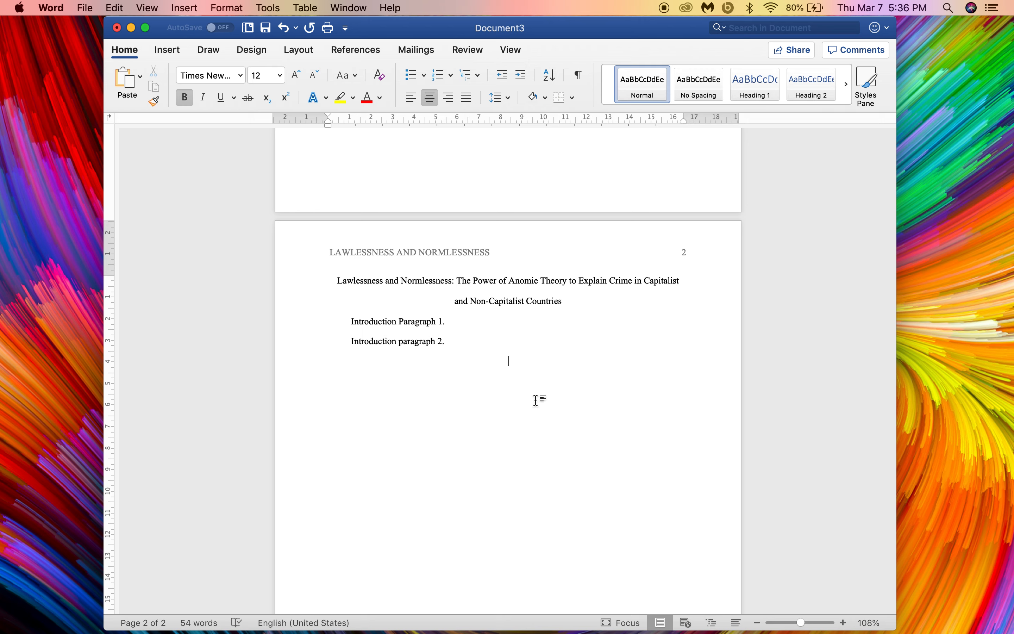
# Step: Finish the History of Anomie heading and left-align the line below it
pyautogui.write('History of Anomie')
pyautogui.press('super+b')
pyautogui.press('Return')
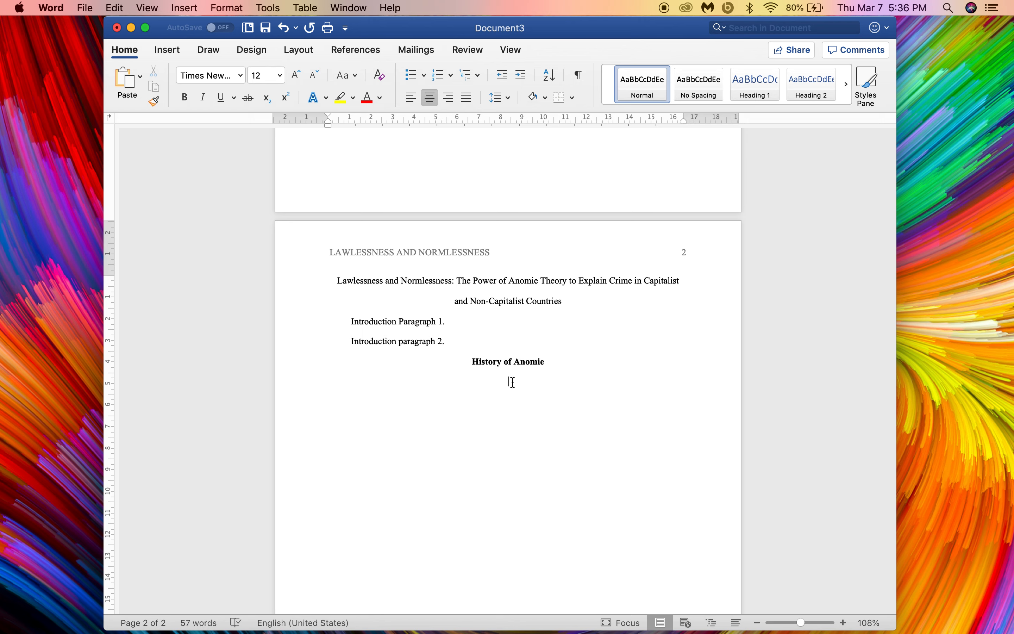
pyautogui.click(412, 98)
# Step: Add a bold Emile Durkheim subheading with indented placeholders 'Paragraph 1. Paragraph 2.'
pyautogui.press('super+b')
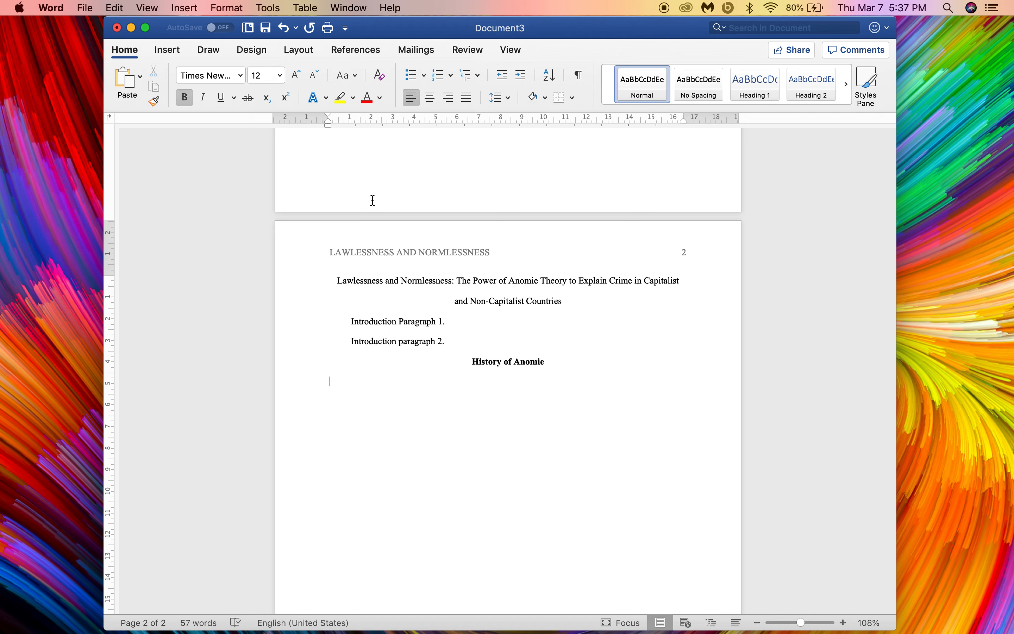
pyautogui.write('Emile Durkheim')
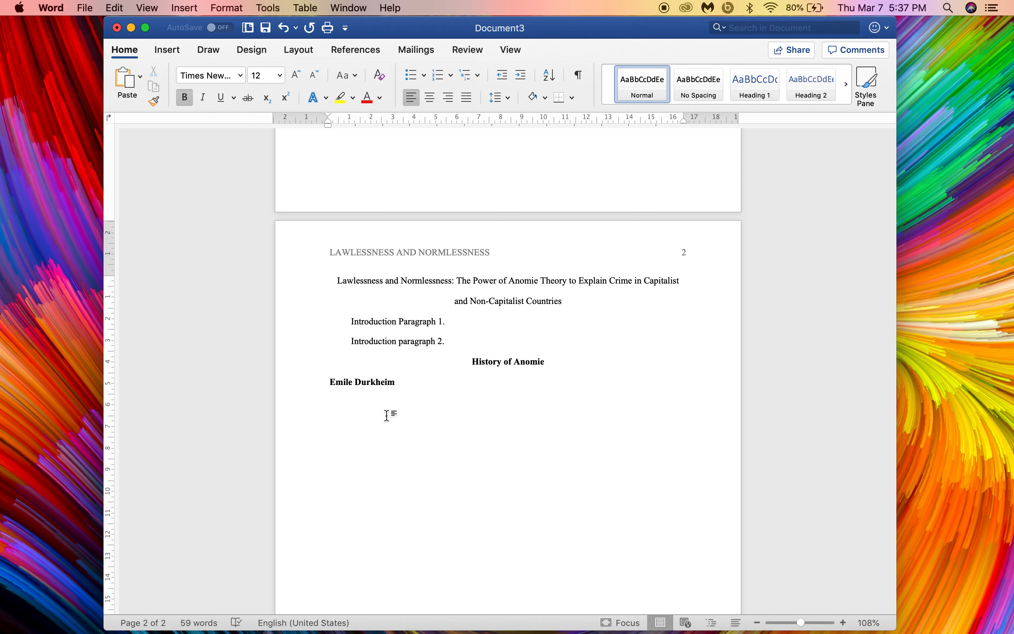
pyautogui.press('super+b')
pyautogui.press('Return')
pyautogui.moveTo(328, 116); pyautogui.dragTo(351, 116)
pyautogui.write('Part')
pyautogui.write('raph')
pyautogui.press('BackSpace')
pyautogui.press('BackSpace')
pyautogui.press('BackSpace')
pyautogui.press('BackSpace')
pyautogui.write('agraph 1. Paragraph')
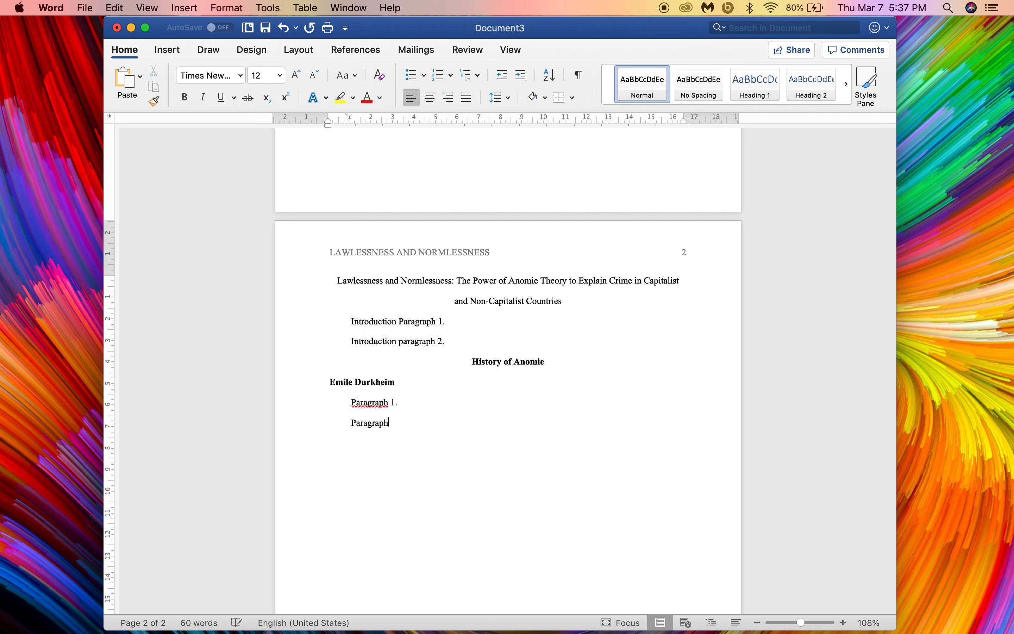
pyautogui.write(' 2.')
pyautogui.press('Return')
# Step: Add a bold Robert Merton subheading followed by an indented bold 'Major tenets of his theory.' heading
pyautogui.press('super+b')
pyautogui.write('Robert Merton')
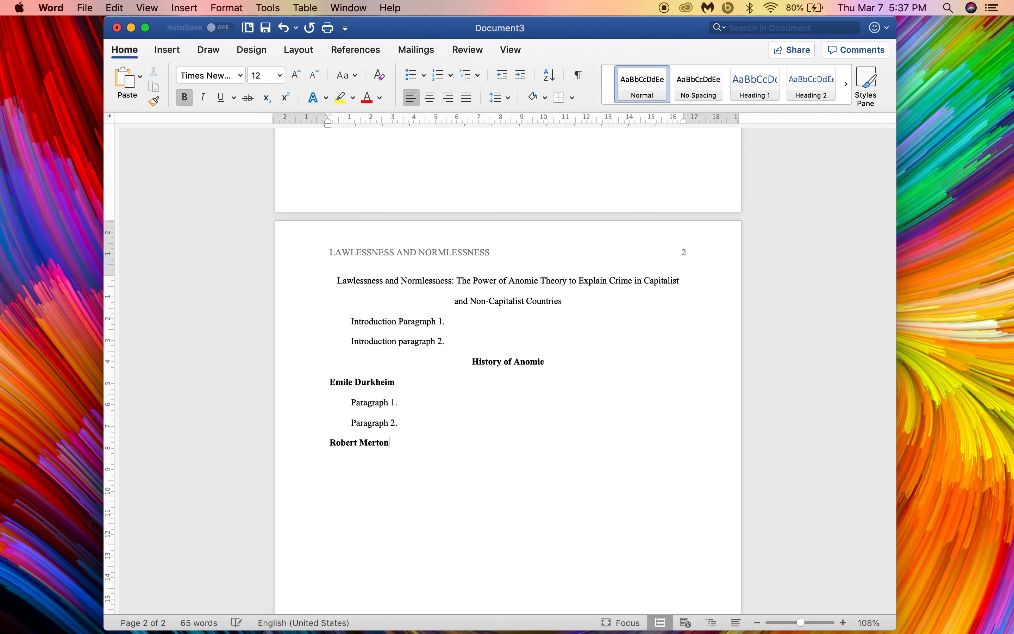
pyautogui.press('Return')
pyautogui.press('super+b')
pyautogui.moveTo(328, 117); pyautogui.dragTo(350, 118)
pyautogui.press('super+b')
pyautogui.write('Major tenets of his t')
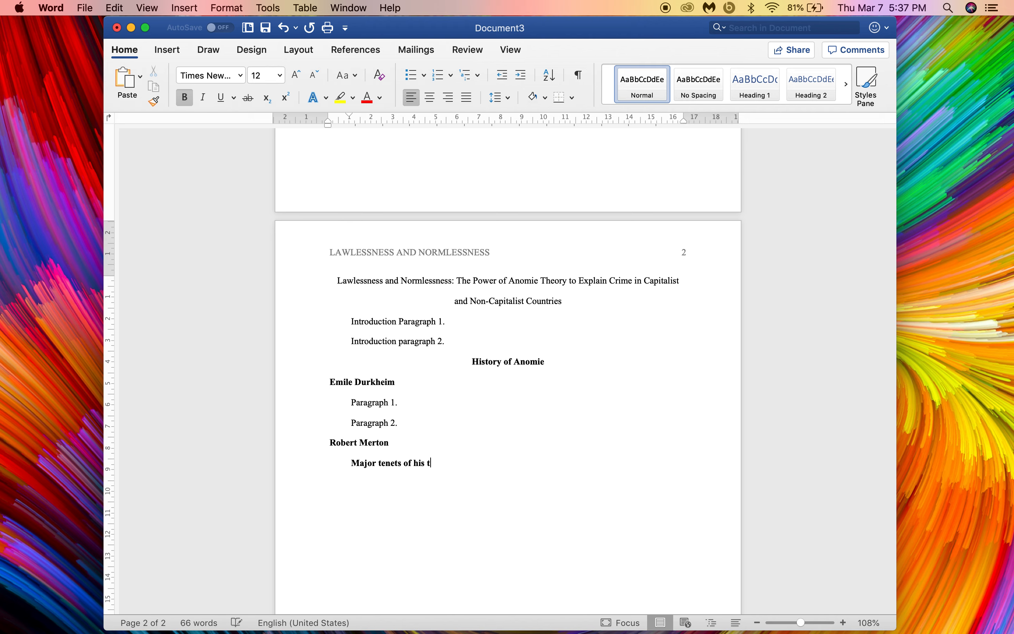
pyautogui.write('.')
pyautogui.press('super+b')
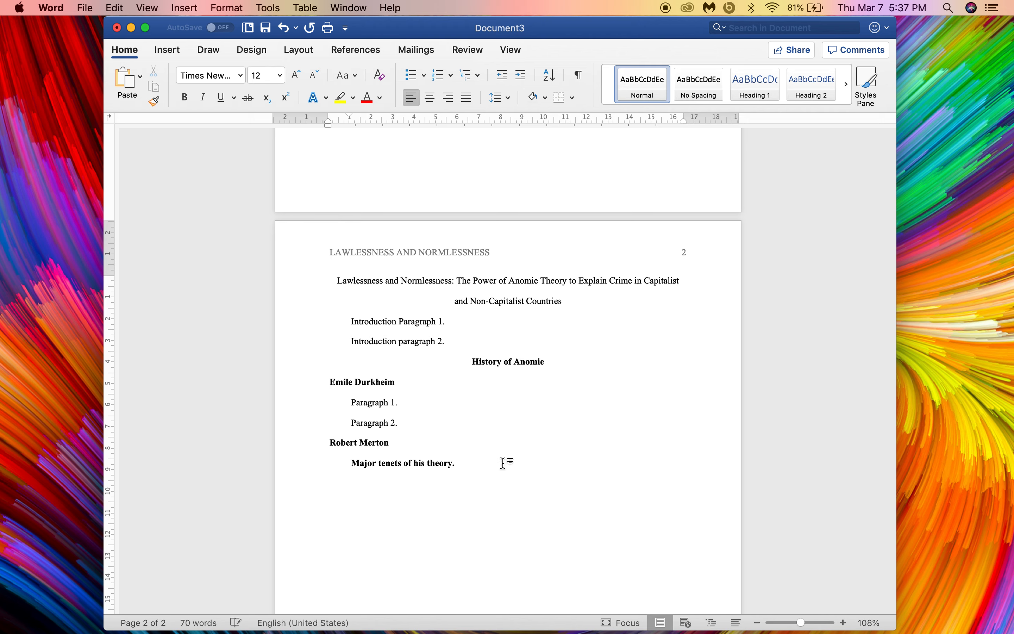
# Step: Type Paragraph 1–3 placeholders after the Major tenets of his theory heading
pyautogui.click(383, 464)
pyautogui.moveTo(383, 464); pyautogui.dragTo(444, 466)
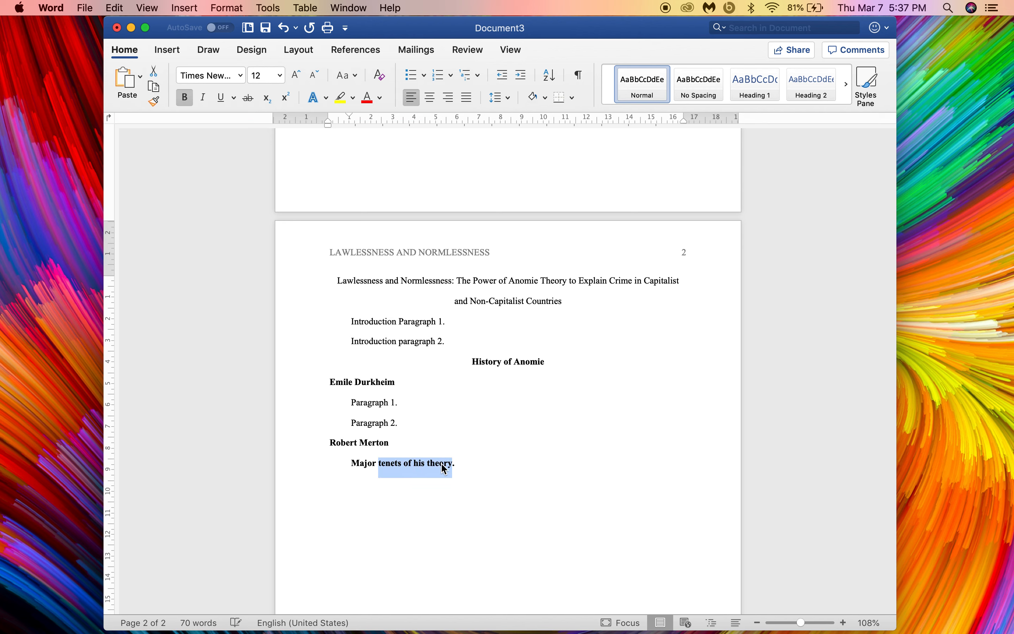
pyautogui.click(476, 467)
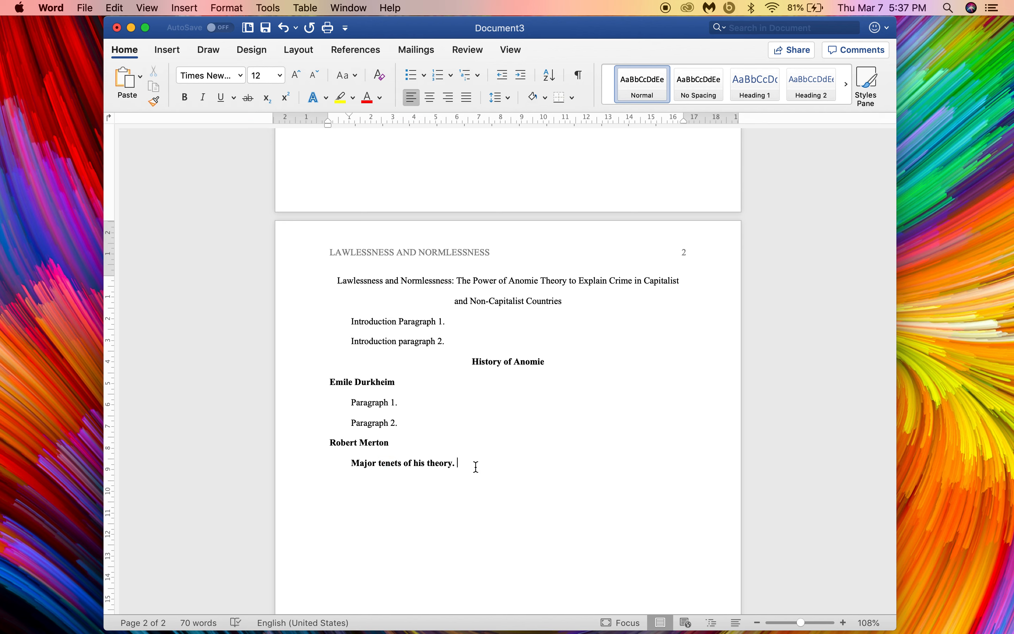
pyautogui.write('Paragraph 1.')
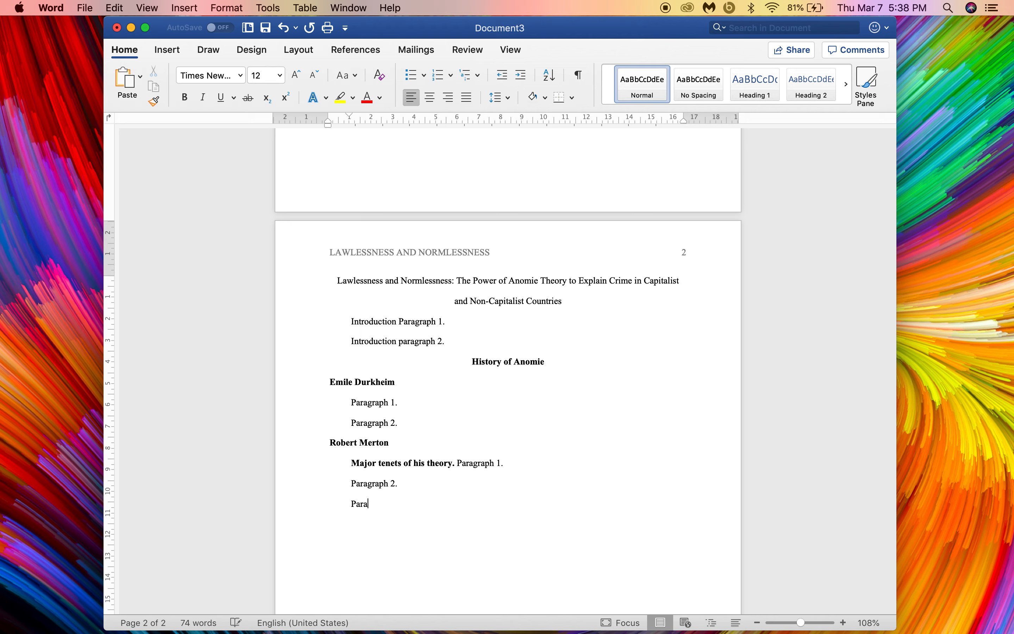
pyautogui.write('raph 3.')
# Step: Add a bold 'Legacy.' subheading followed by two placeholder paragraphs
pyautogui.press('super+b')
pyautogui.write('Legacy.')
pyautogui.press('super+b')
pyautogui.write('raph')
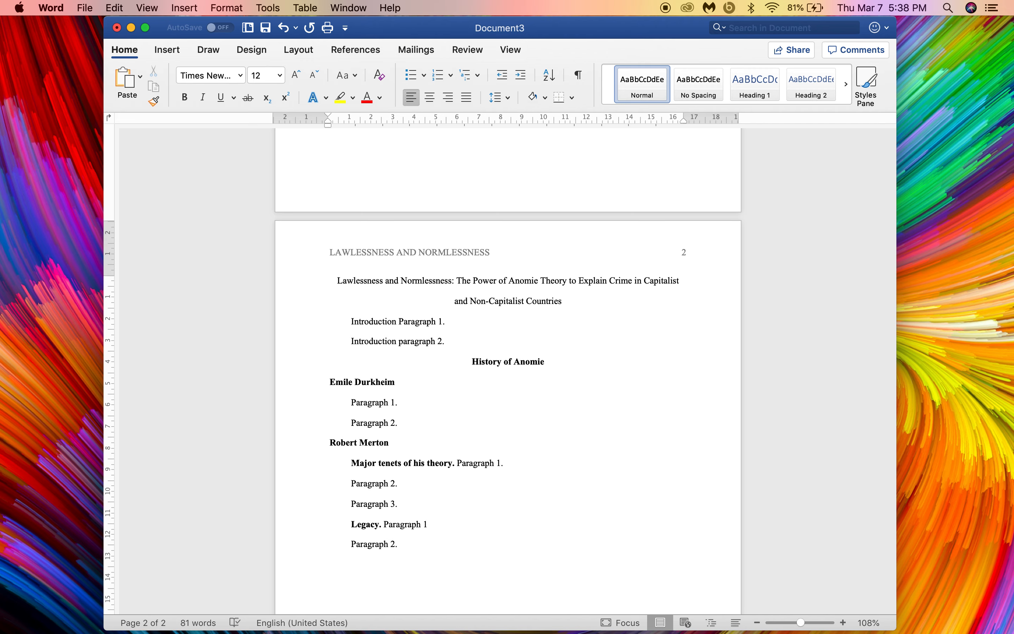
pyautogui.scroll(-10, 508, 370)
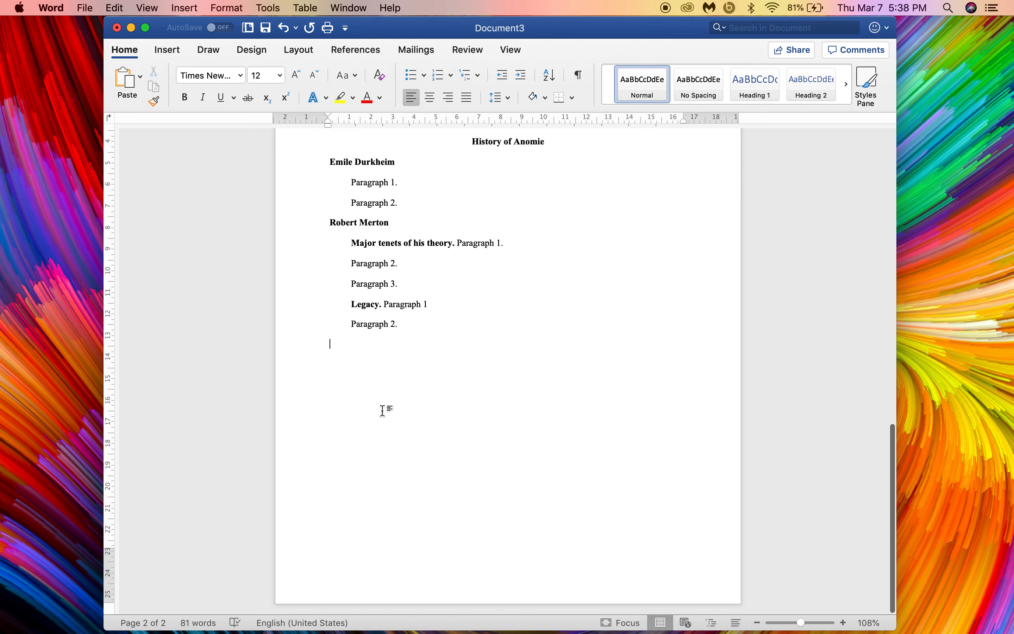
# Step: Insert a page break and head page 3 with a centred References title over a hanging-indented line
pyautogui.press('super+Return')
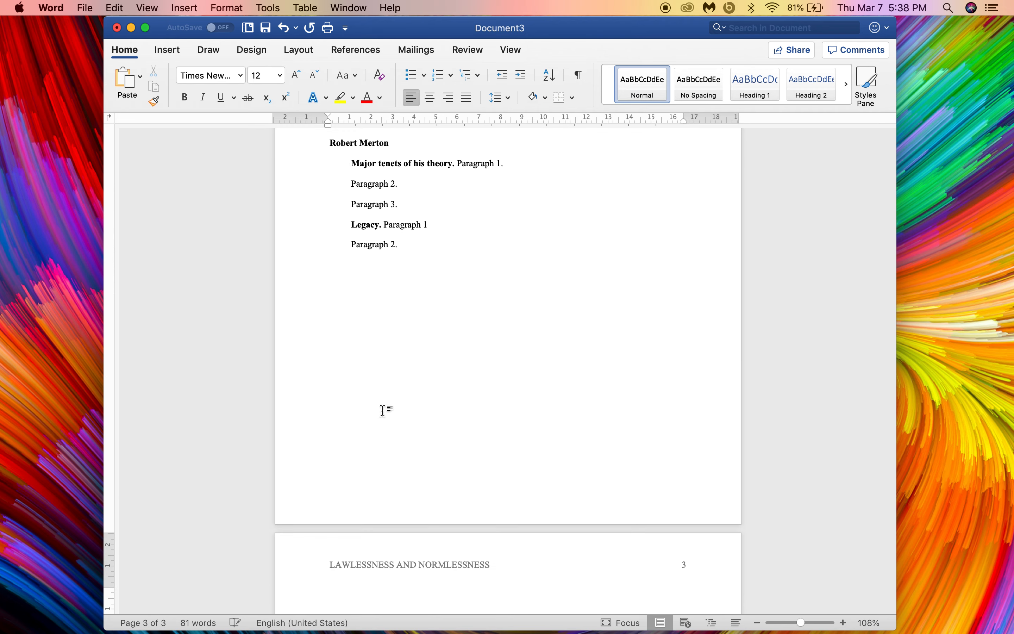
pyautogui.scroll(-5, 580, 403)
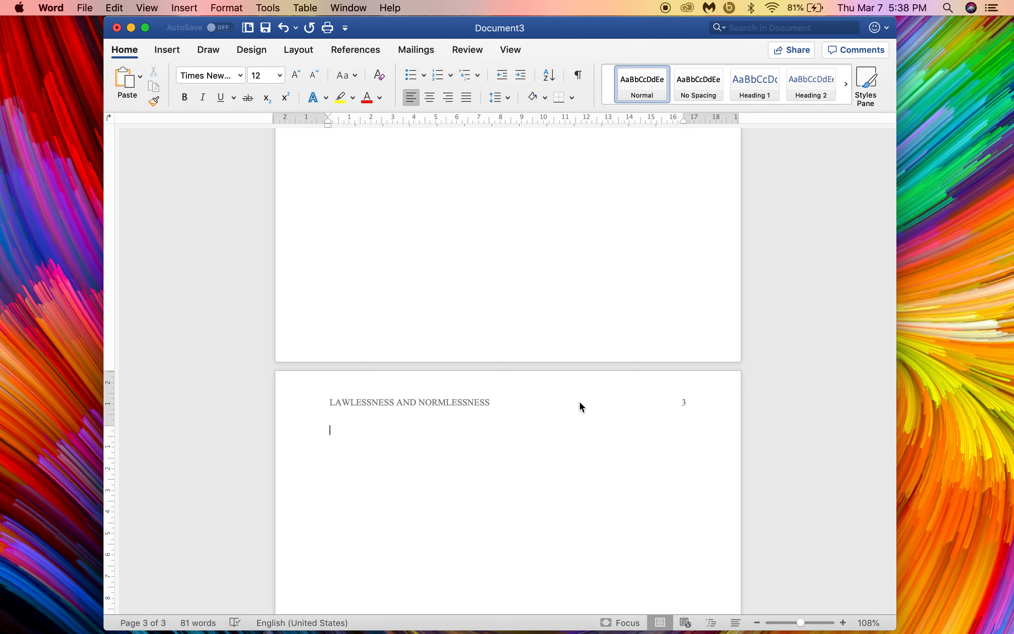
pyautogui.click(430, 98)
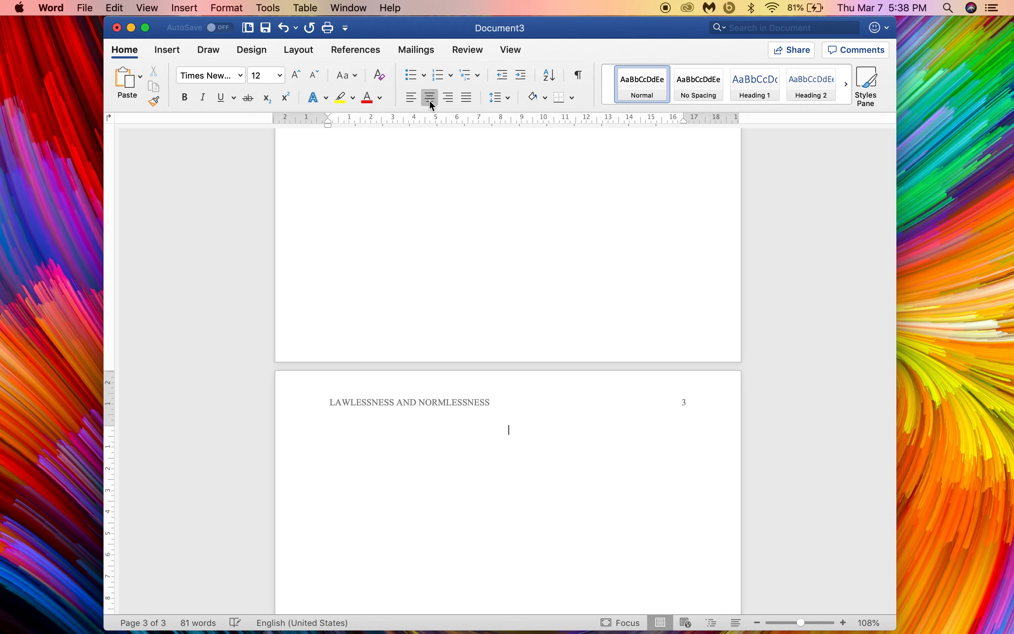
pyautogui.write('Refe')
pyautogui.press('Return')
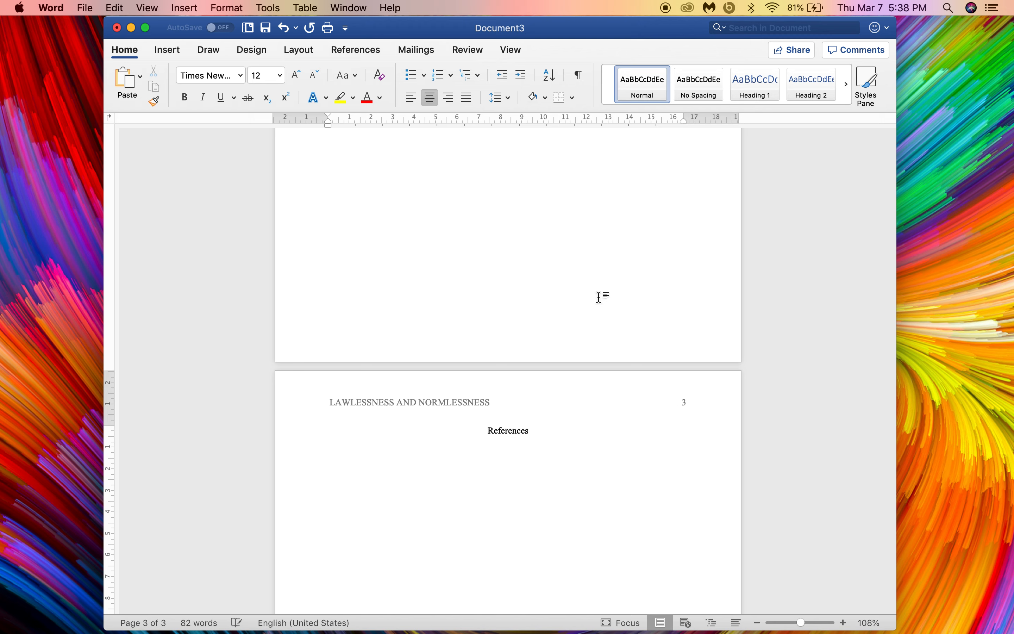
pyautogui.click(411, 98)
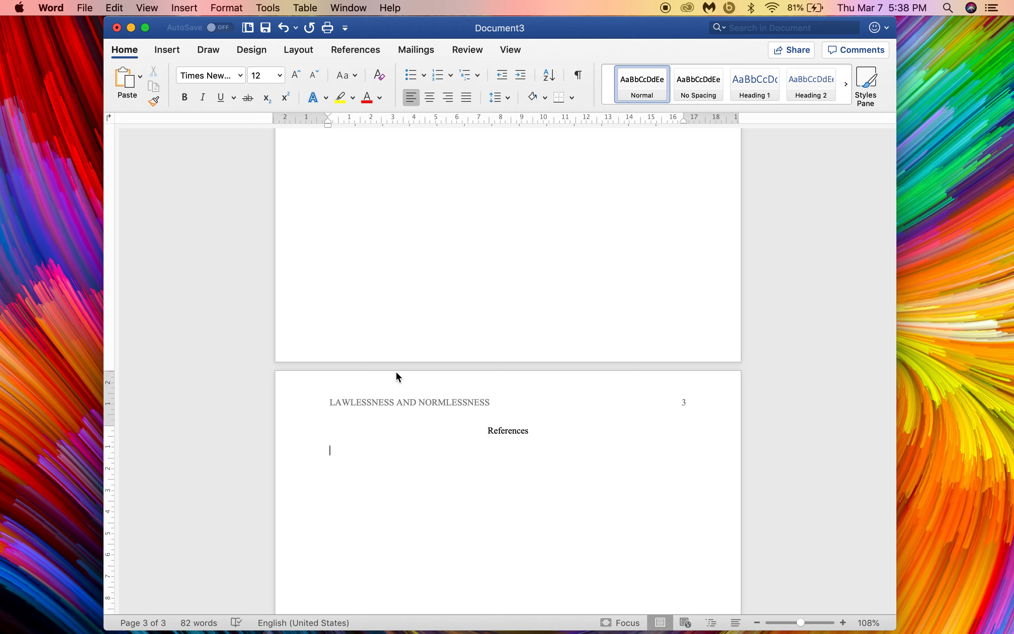
pyautogui.moveTo(329, 126)
pyautogui.mouseDown()
pyautogui.moveTo(355, 128)
pyautogui.moveTo(327, 124)
pyautogui.mouseUp()
pyautogui.scroll(-5, 369, 501)
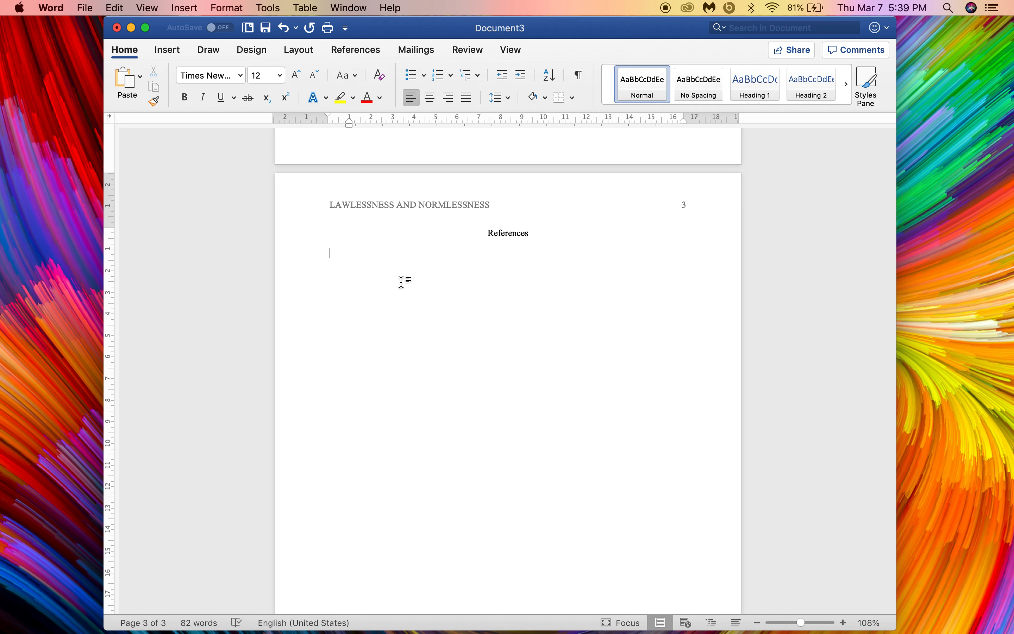
# Step: Launch Chrome, search 'owl purdue apa', and open the Purdue OWL APA General Format page
pyautogui.moveTo(225, 629)
pyautogui.click(225, 629)
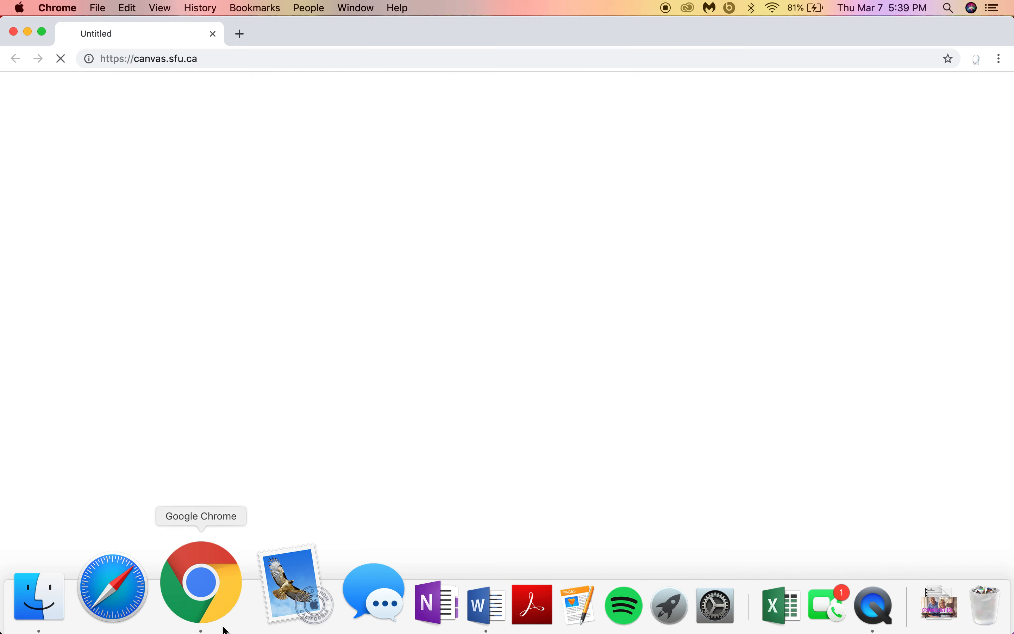
pyautogui.click(366, 55)
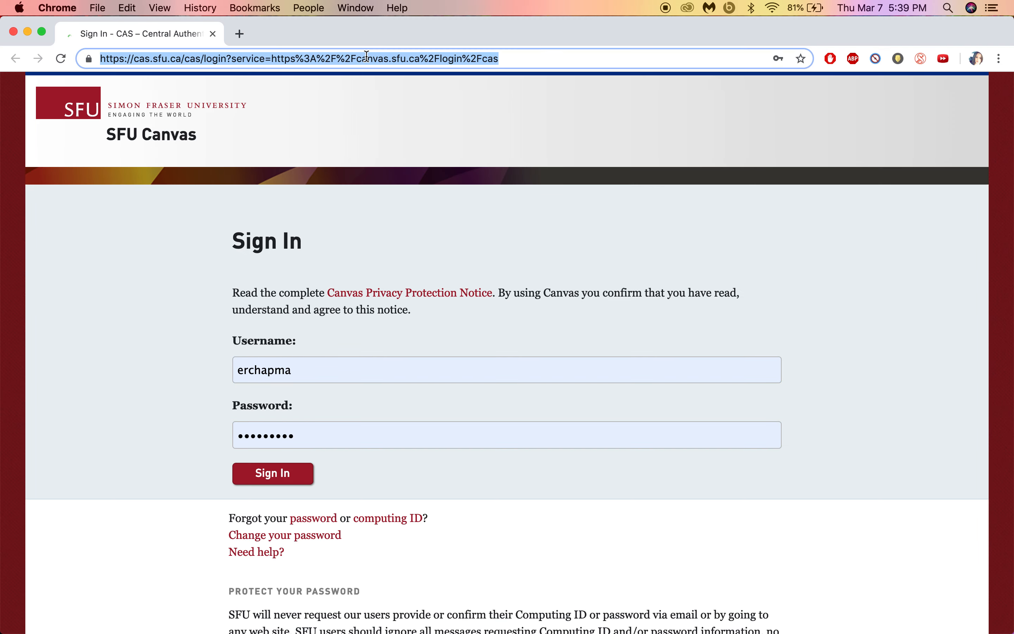
pyautogui.write('owl')
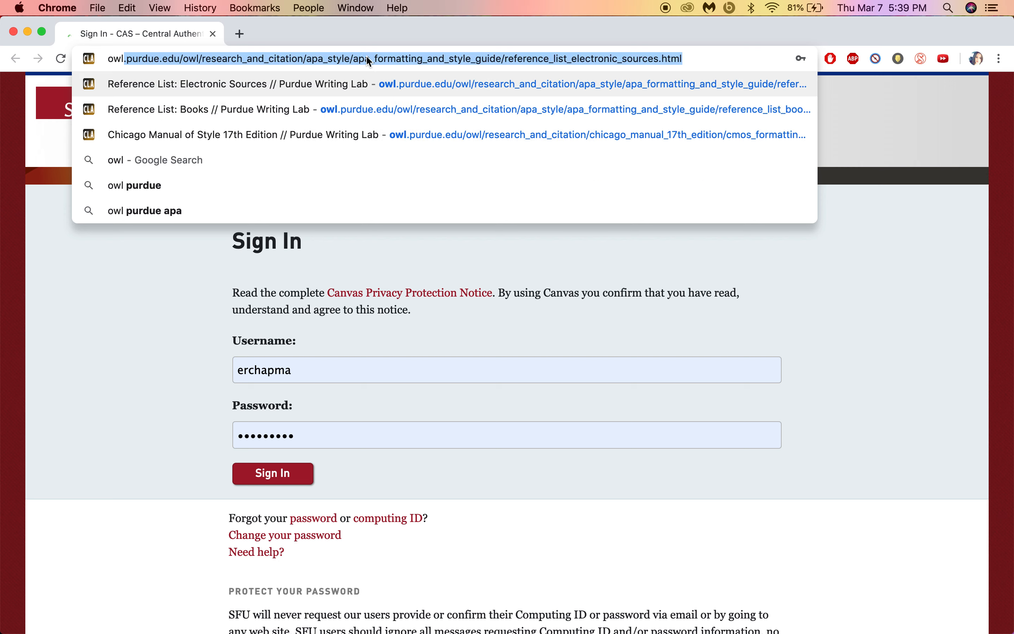
pyautogui.write(' purdue apa')
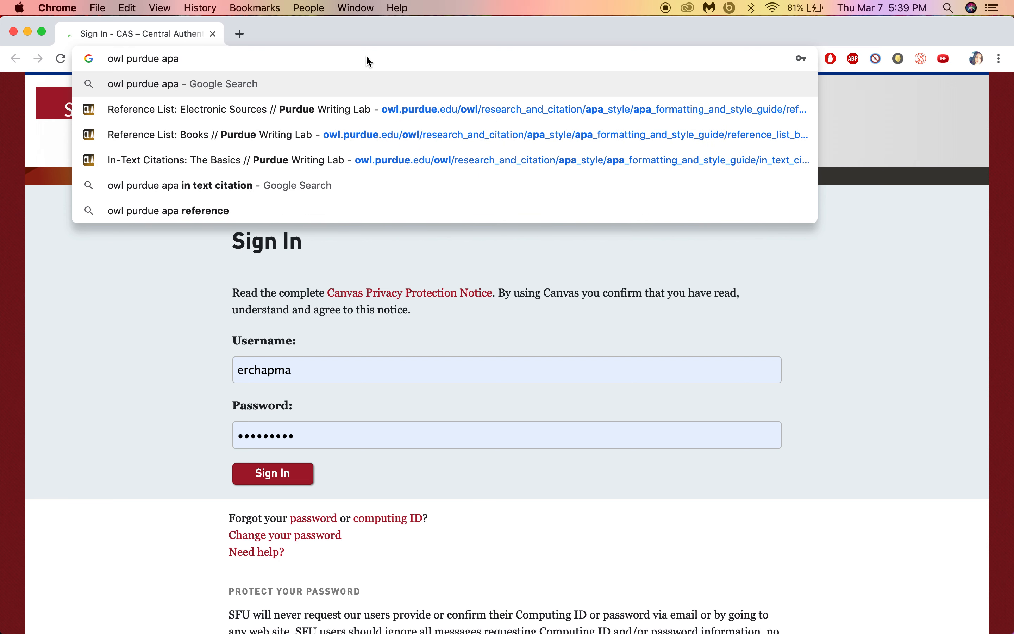
pyautogui.press('Return')
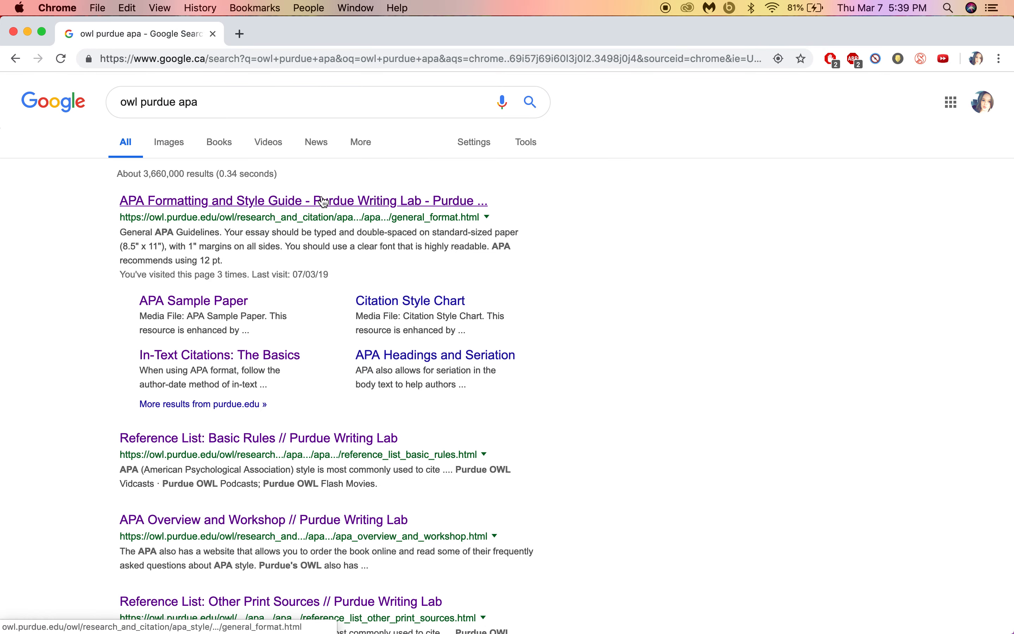
pyautogui.click(323, 201)
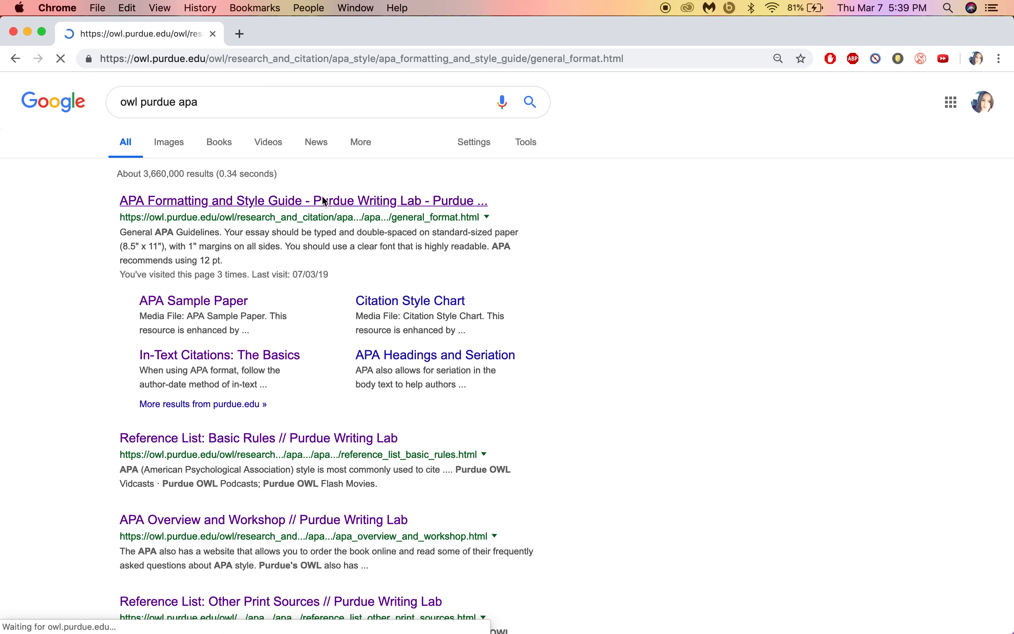
pyautogui.scroll(-5, 326, 319)
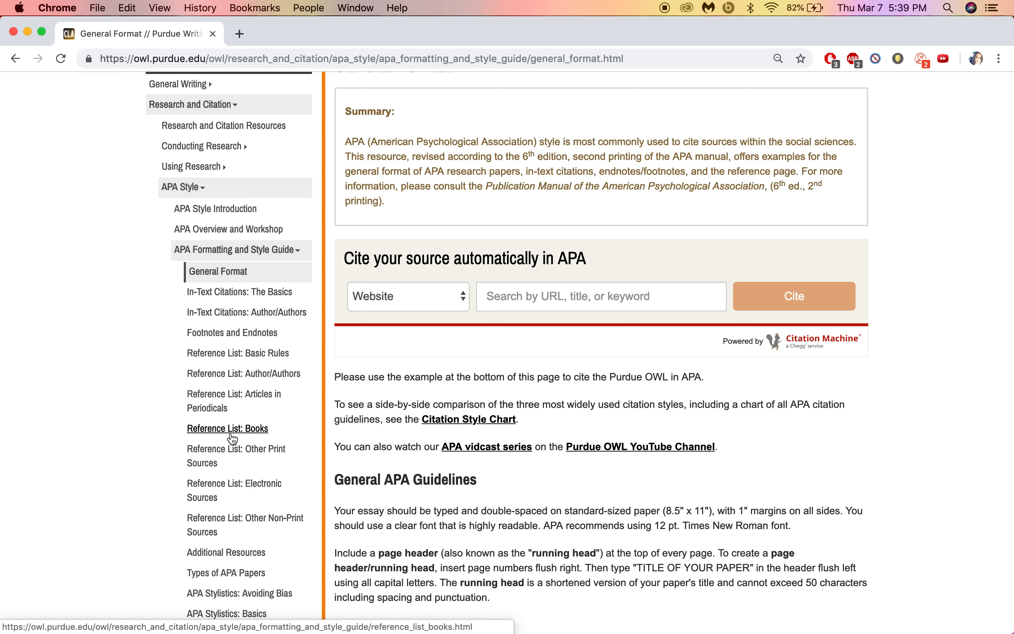
# Step: Copy the 'Article From an Online Periodical with DOI Assigned' template from OWL's Electronic Sources page, then return to Word
pyautogui.click(254, 486)
pyautogui.scroll(-8, 585, 386)
pyautogui.scroll(-8, 582, 381)
pyautogui.scroll(4, 583, 381)
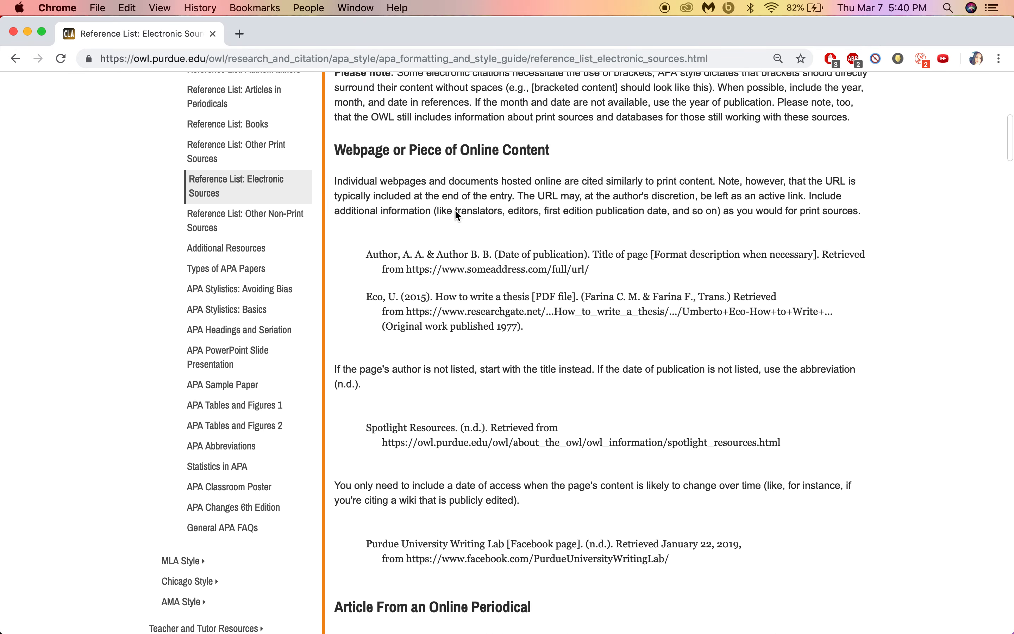
pyautogui.scroll(-5, 522, 180)
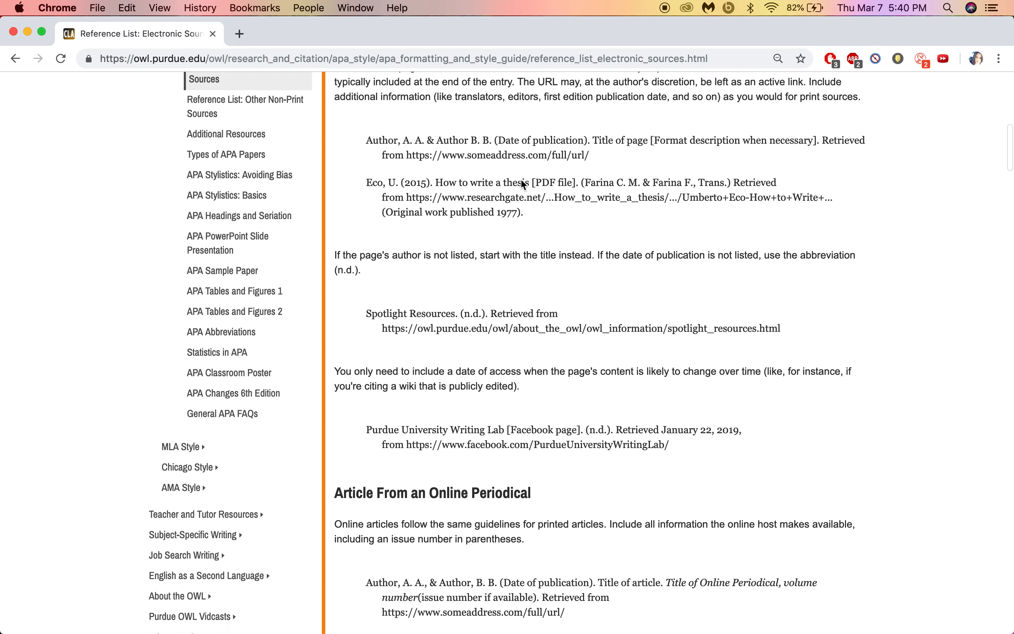
pyautogui.scroll(-4, 523, 181)
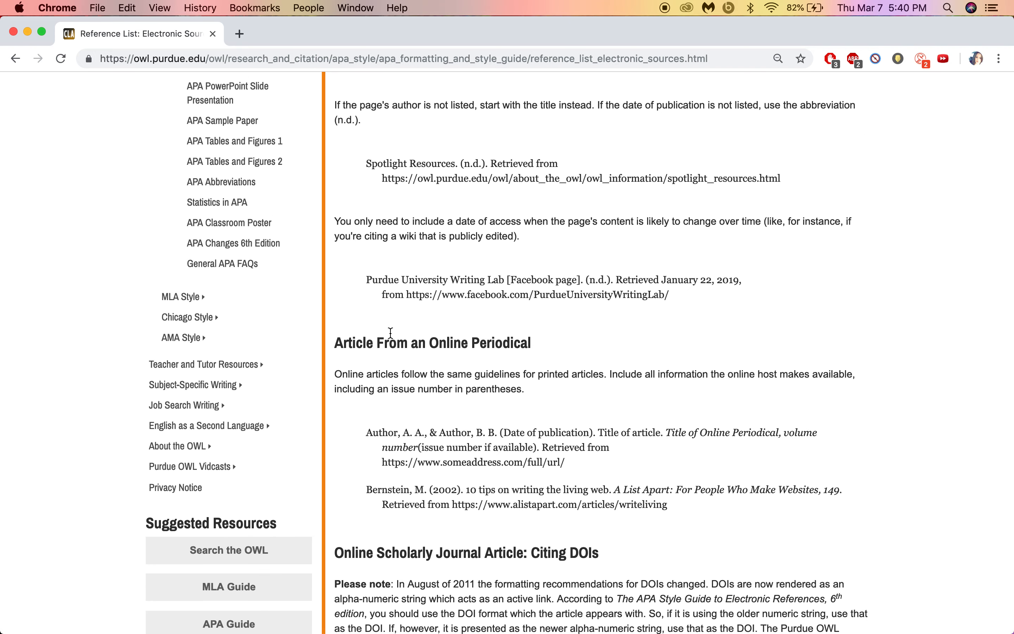
pyautogui.scroll(-15, 521, 344)
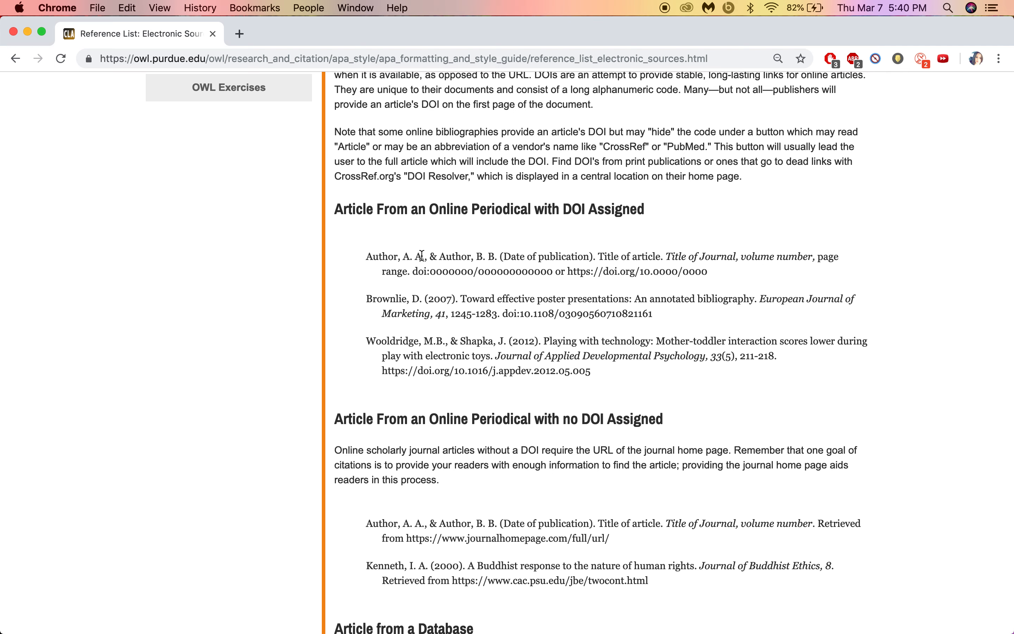
pyautogui.moveTo(367, 258); pyautogui.dragTo(699, 281)
pyautogui.press('super+c')
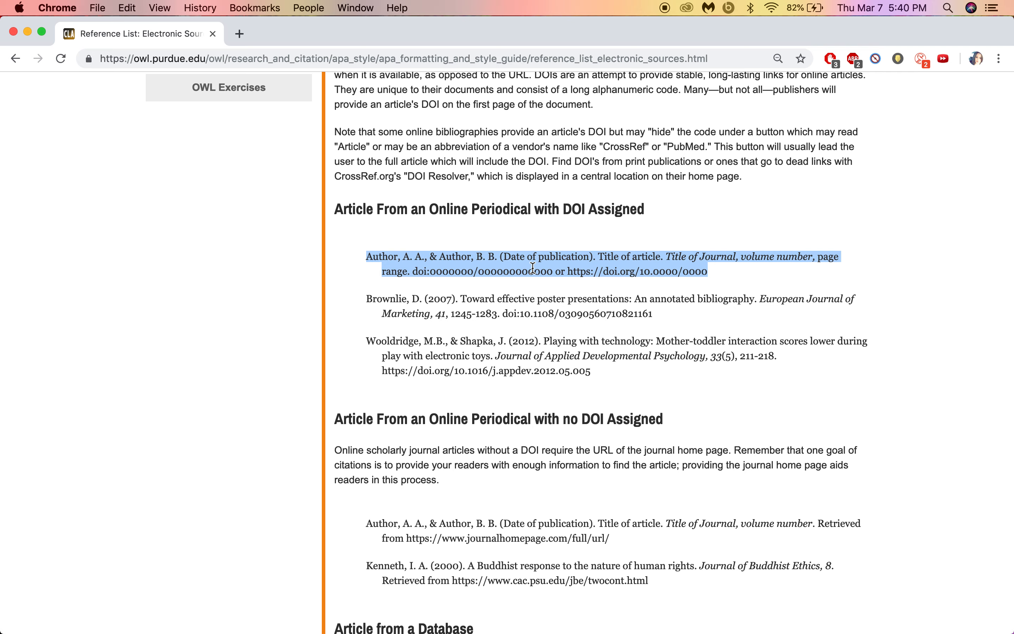
pyautogui.click(398, 610)
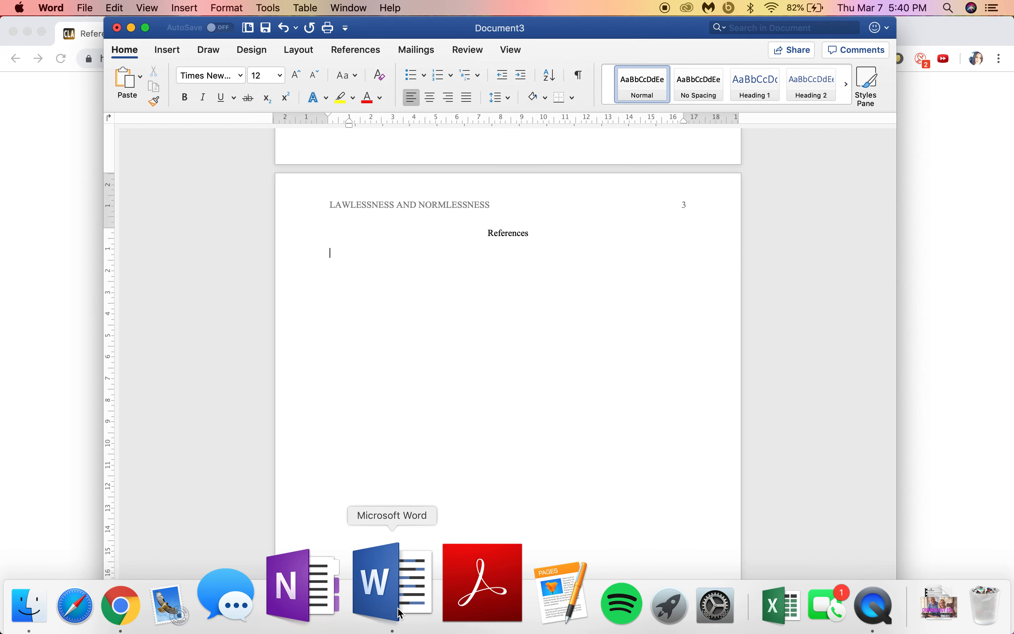
# Step: Paste the DOI template as plain text with the link undone, then open 44173488.pdf from Downloads
pyautogui.press('super+v')
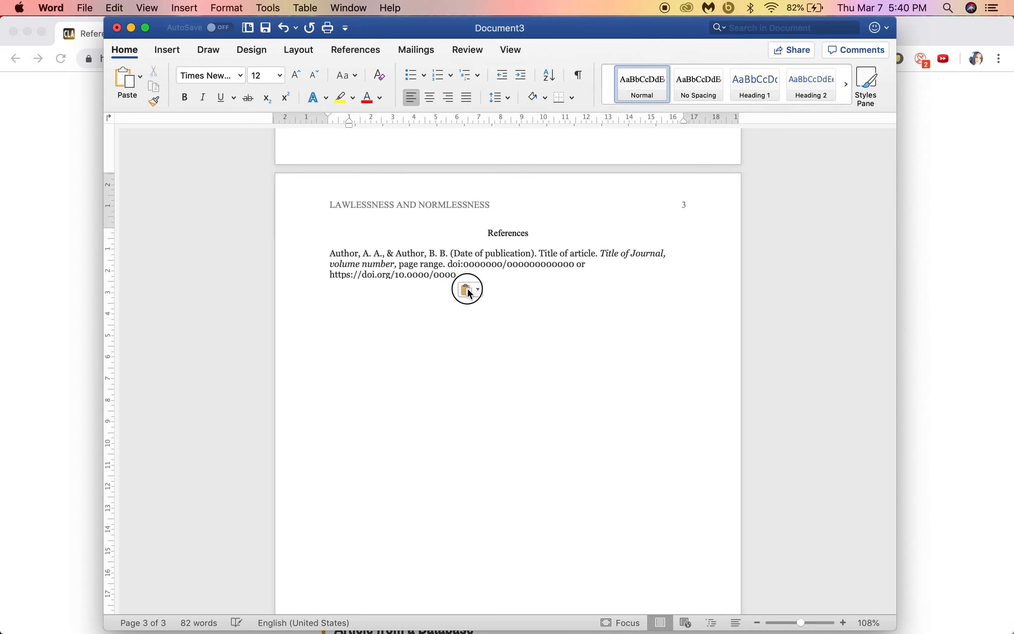
pyautogui.click(469, 289)
pyautogui.click(490, 333)
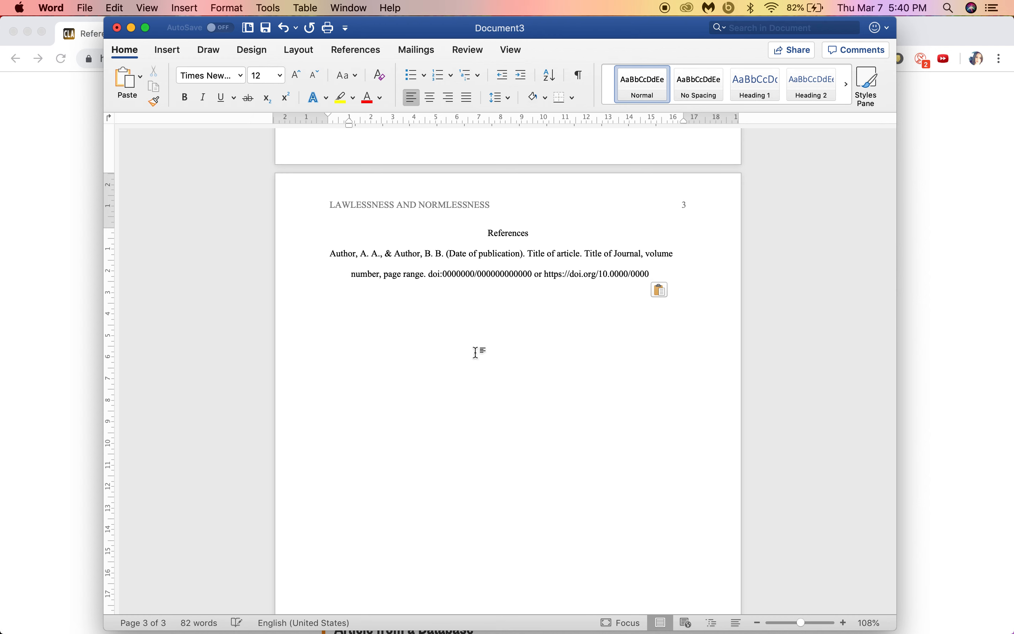
pyautogui.press('Return')
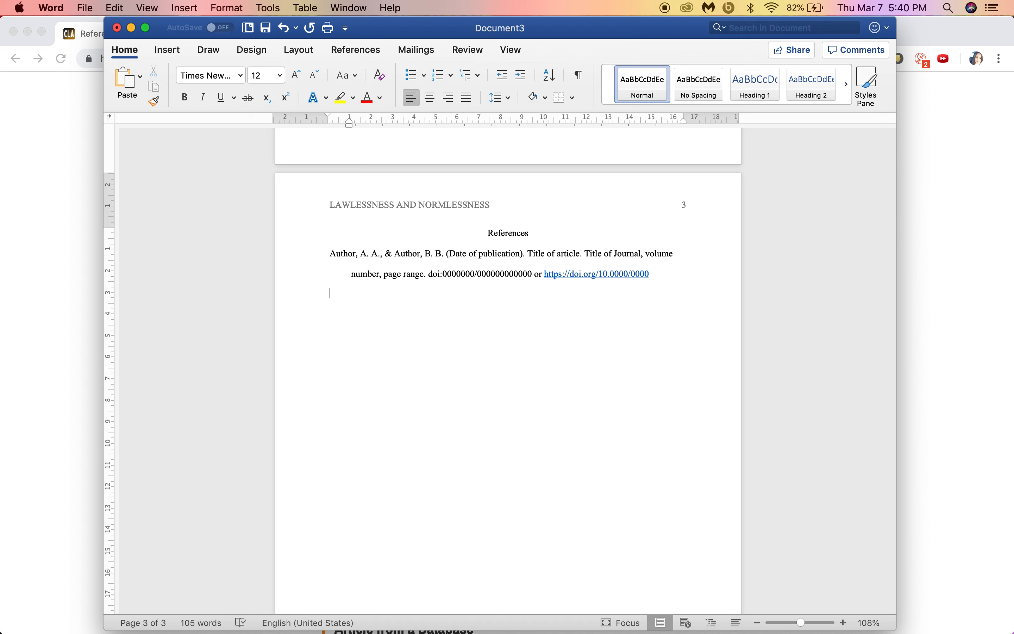
pyautogui.click(558, 286)
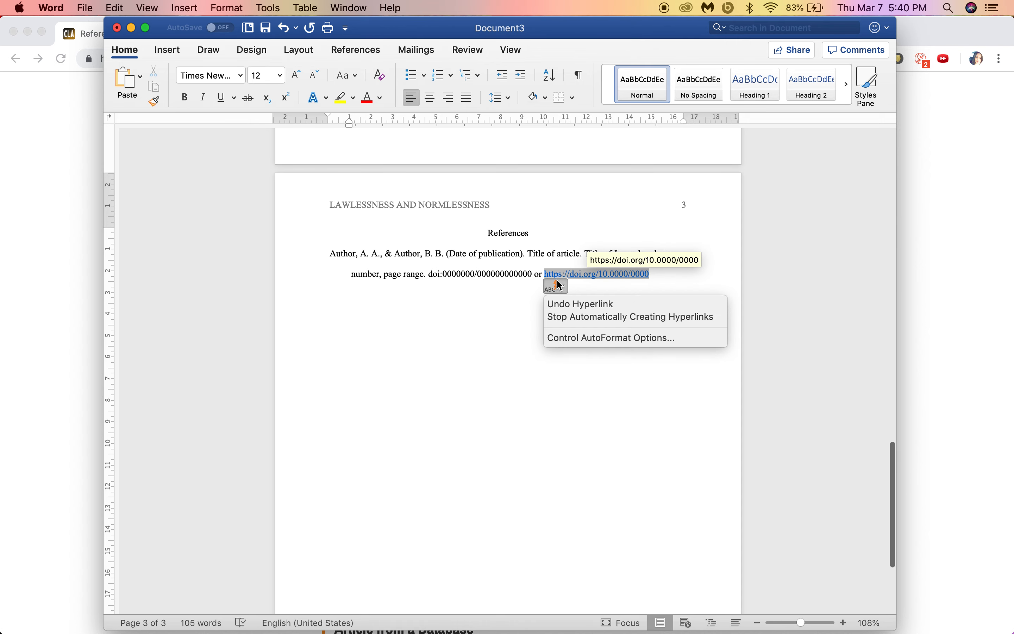
pyautogui.click(564, 309)
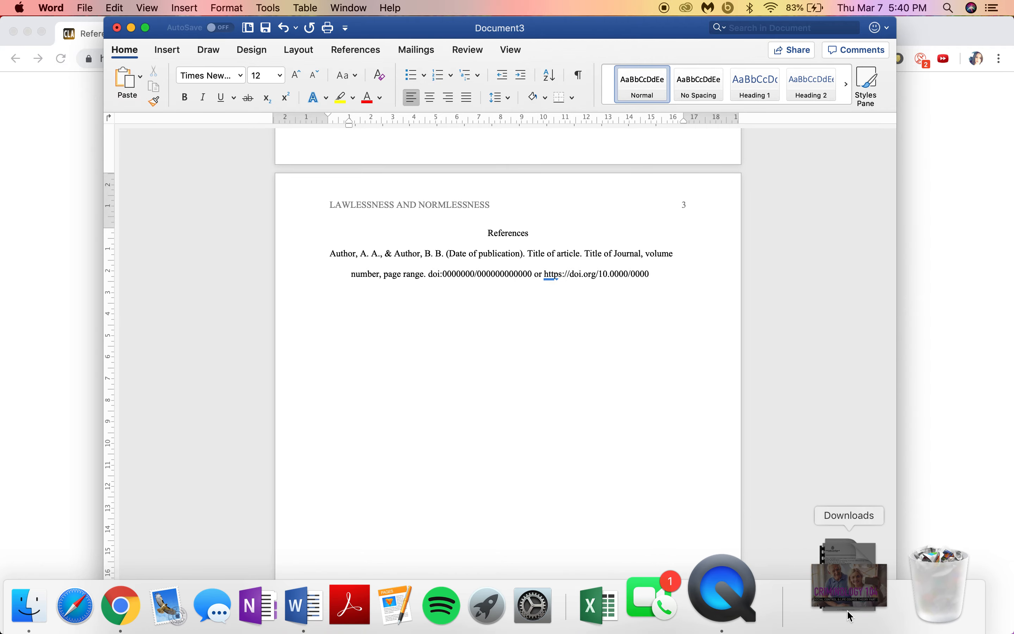
pyautogui.click(848, 606)
pyautogui.click(586, 114)
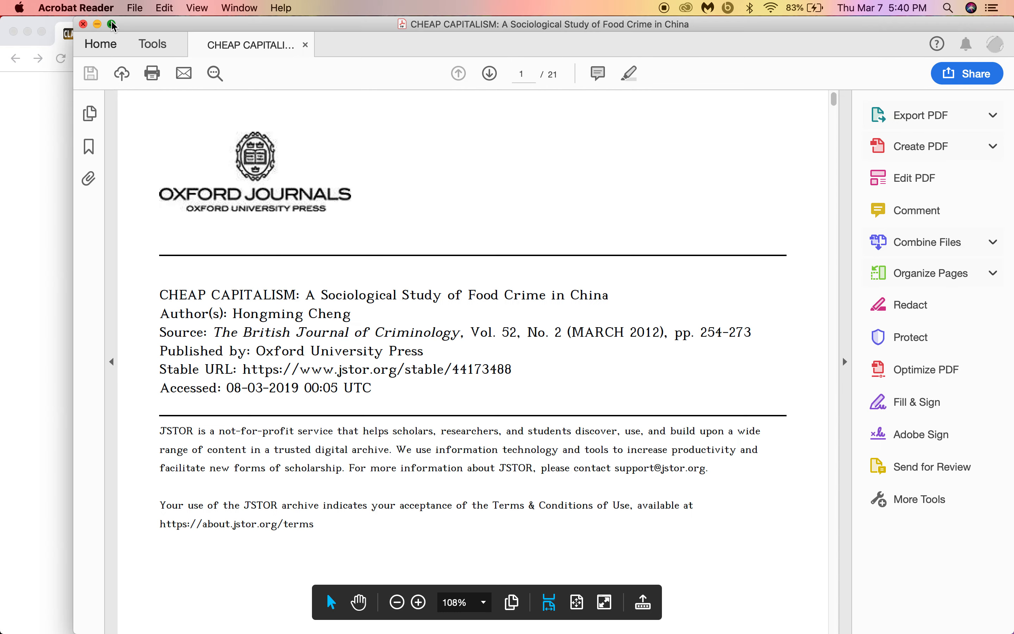
# Step: Reopen 44173488.pdf, exit full screen, tile it beside Word in Split View, and hide the tools pane
pyautogui.click(112, 25)
pyautogui.moveTo(101, 5)
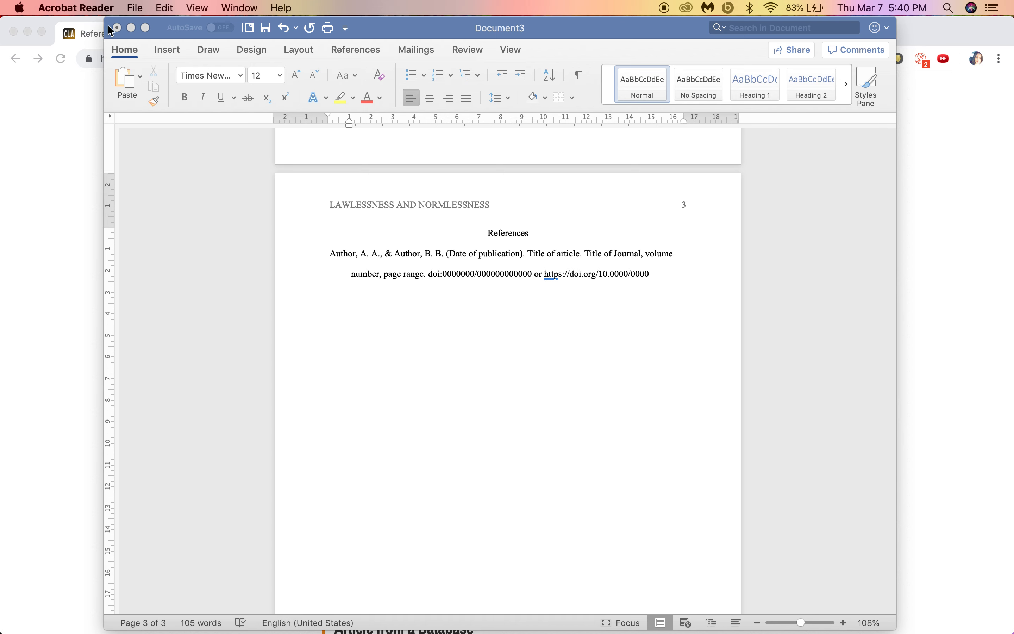
pyautogui.moveTo(616, 608)
pyautogui.click(848, 606)
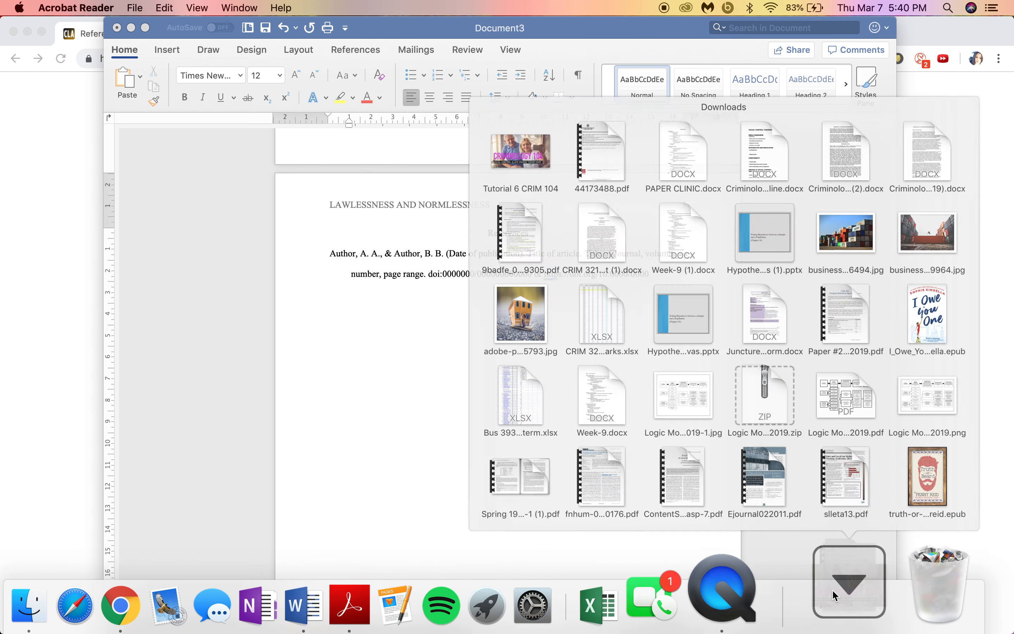
pyautogui.click(576, 90)
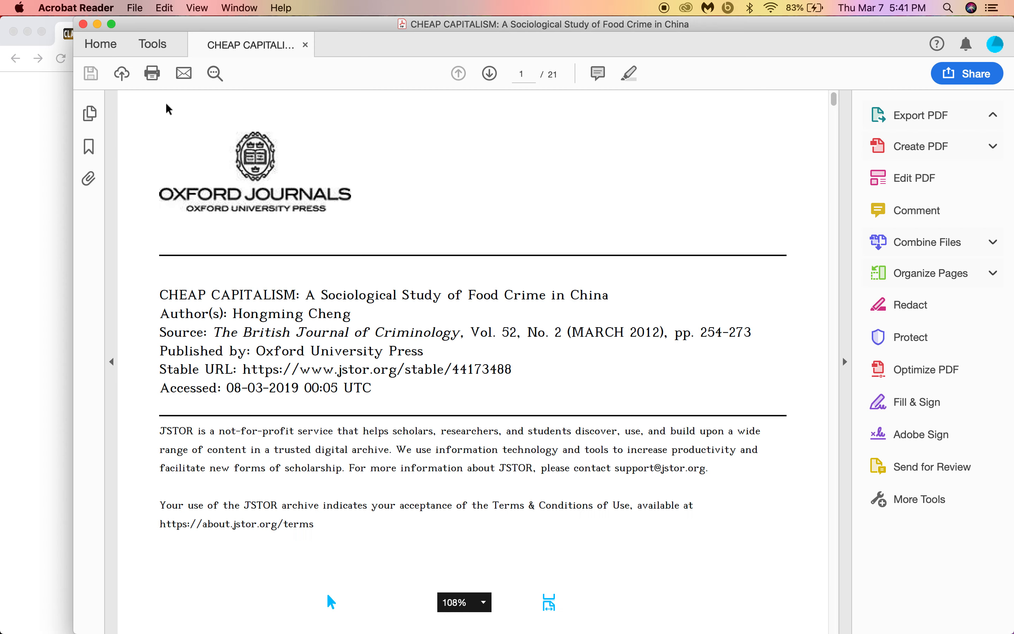
pyautogui.click(111, 24)
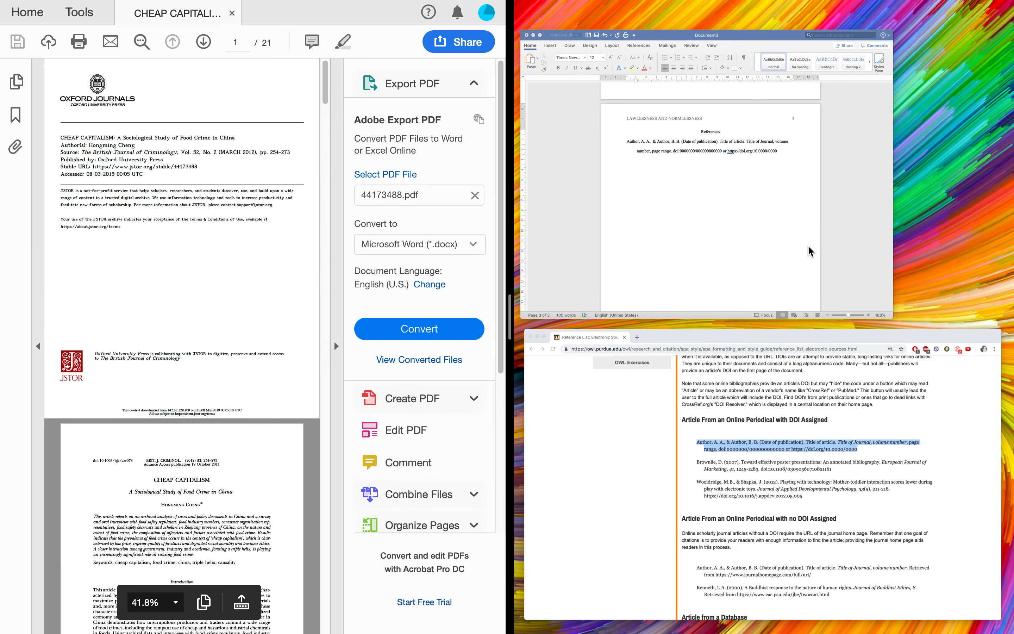
pyautogui.click(808, 249)
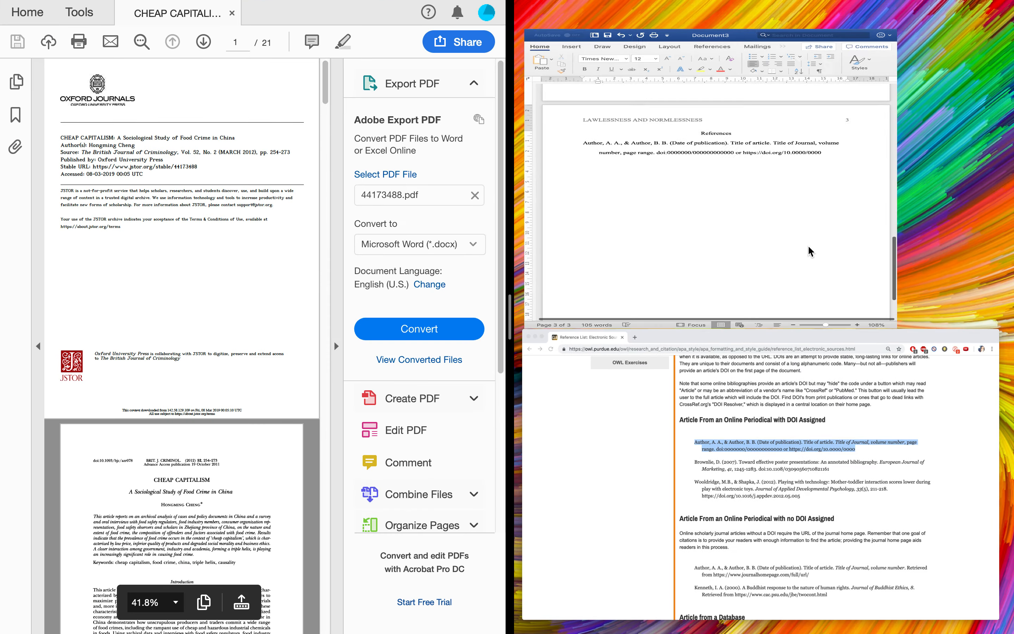
pyautogui.click(342, 250)
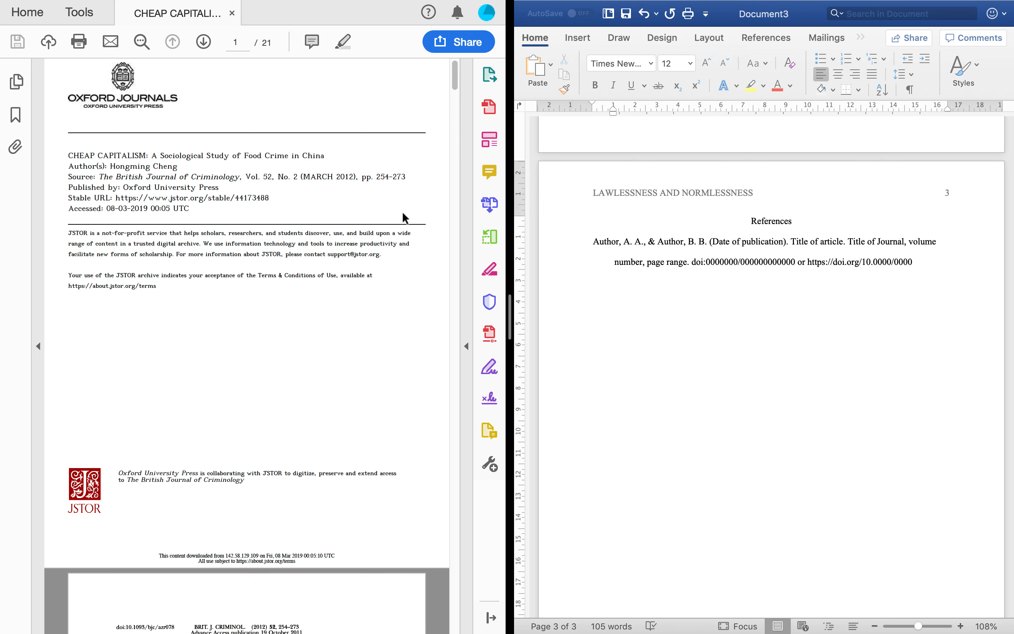
pyautogui.scroll(-10, 402, 212)
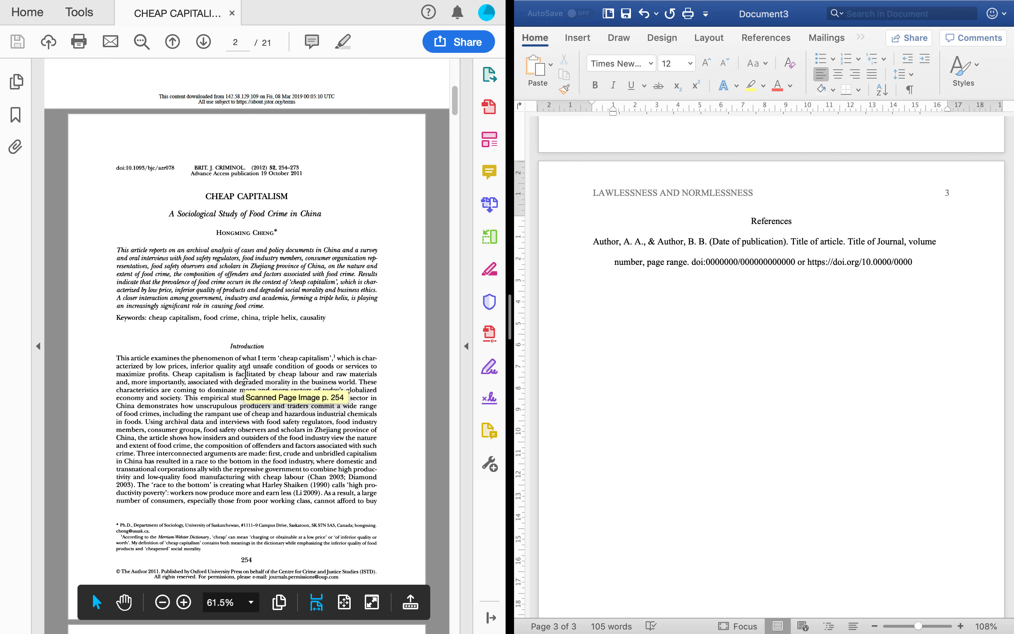
pyautogui.scroll(10, 245, 373)
# Step: Begin a second reference with the author, 2012, and 'Cheap capitalism: A sociological study of food crime in China.'
pyautogui.click(748, 318)
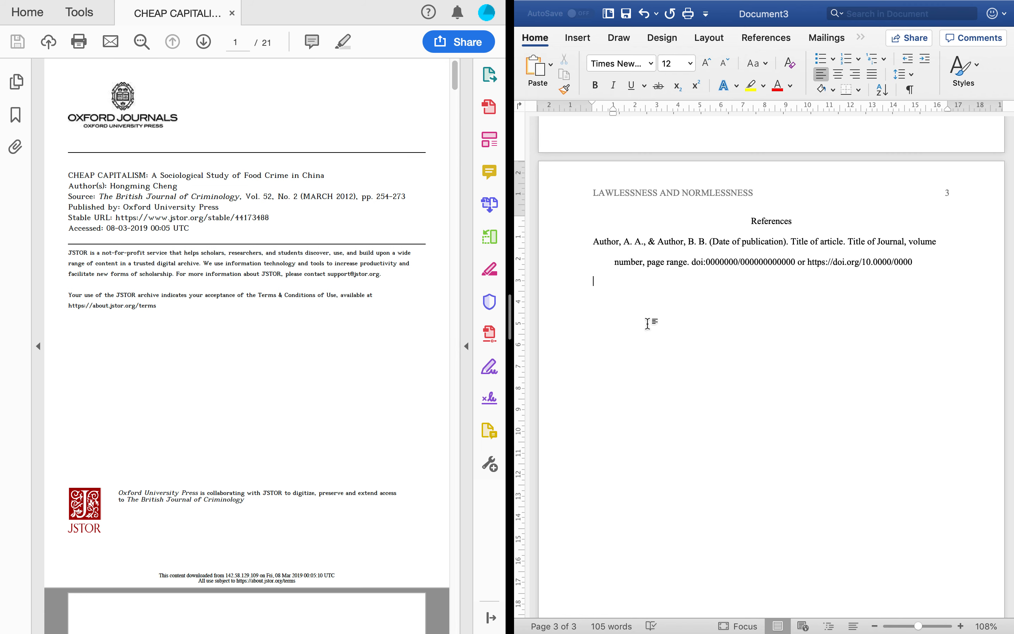
pyautogui.write('Cheng, H.')
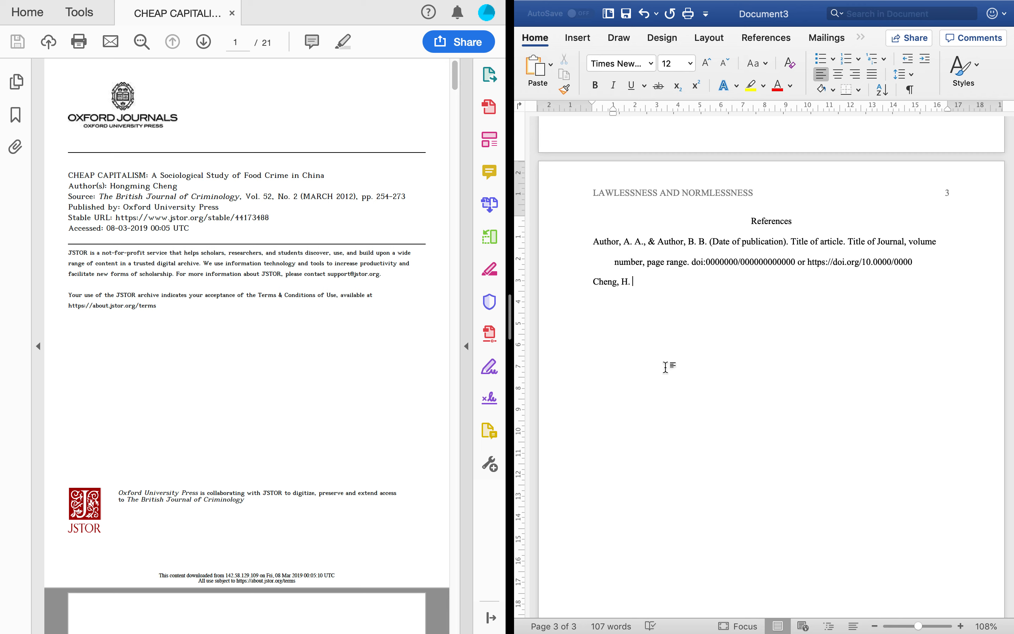
pyautogui.write('(')
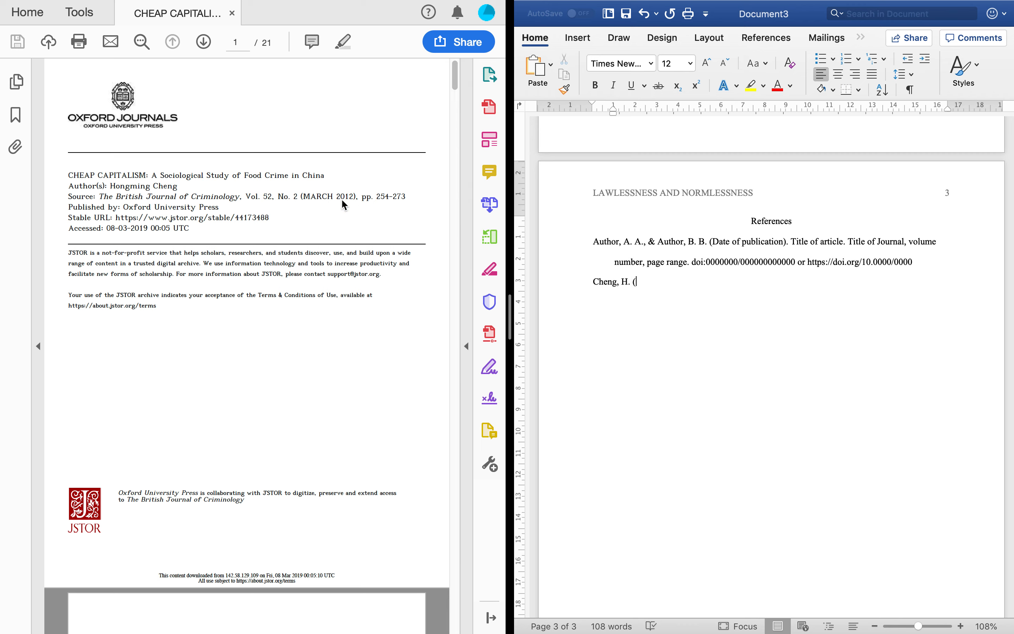
pyautogui.write('2012).')
pyautogui.write('Cheap capitalism: A sociol')
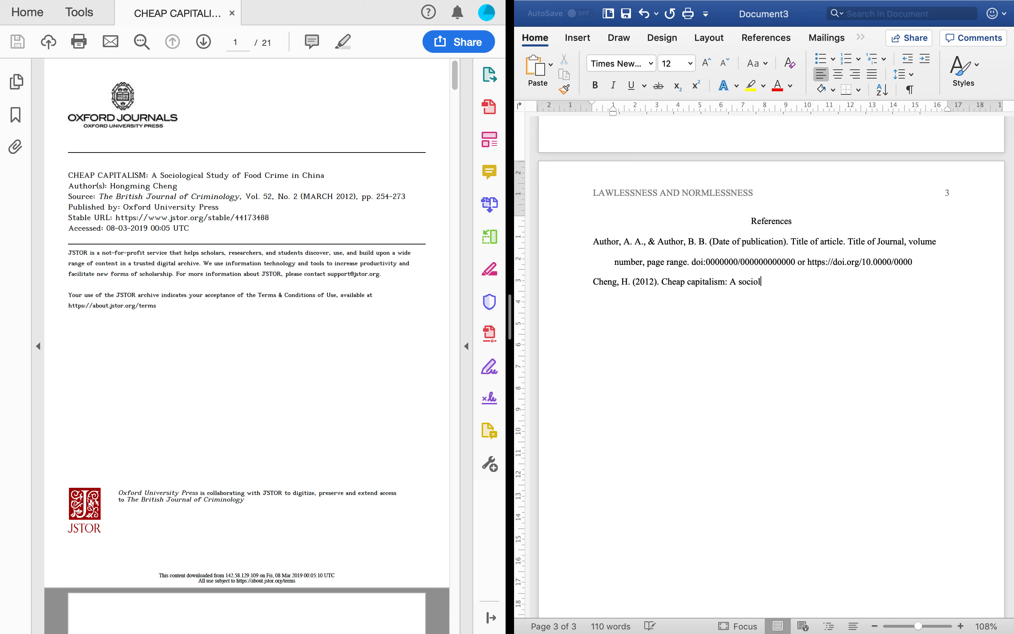
pyautogui.write('ogical sutyd of food crime in China.')
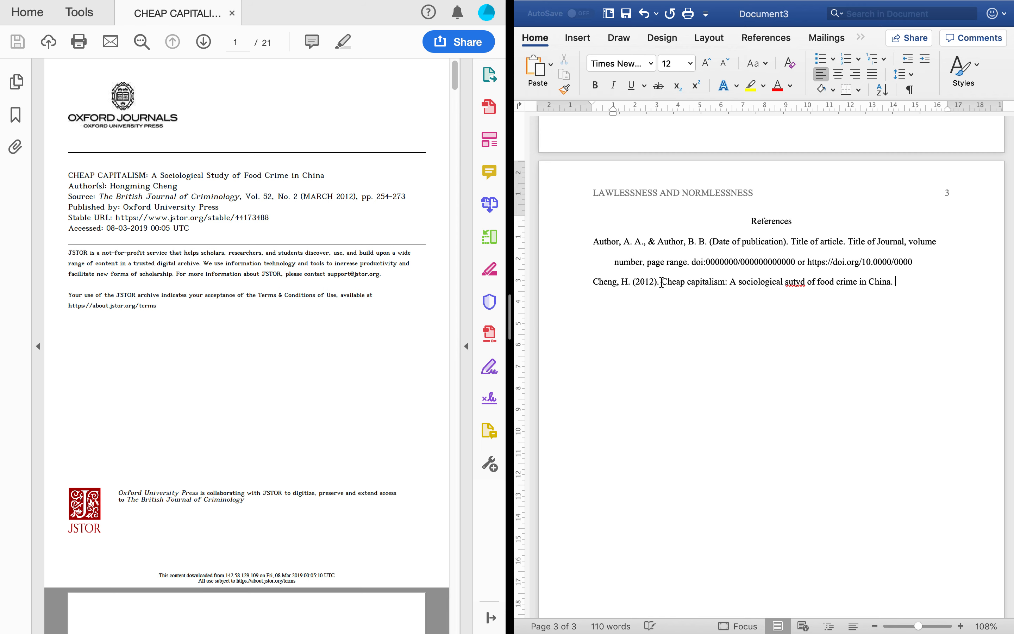
pyautogui.rightClick(795, 282)
pyautogui.click(820, 303)
pyautogui.press('super+i')
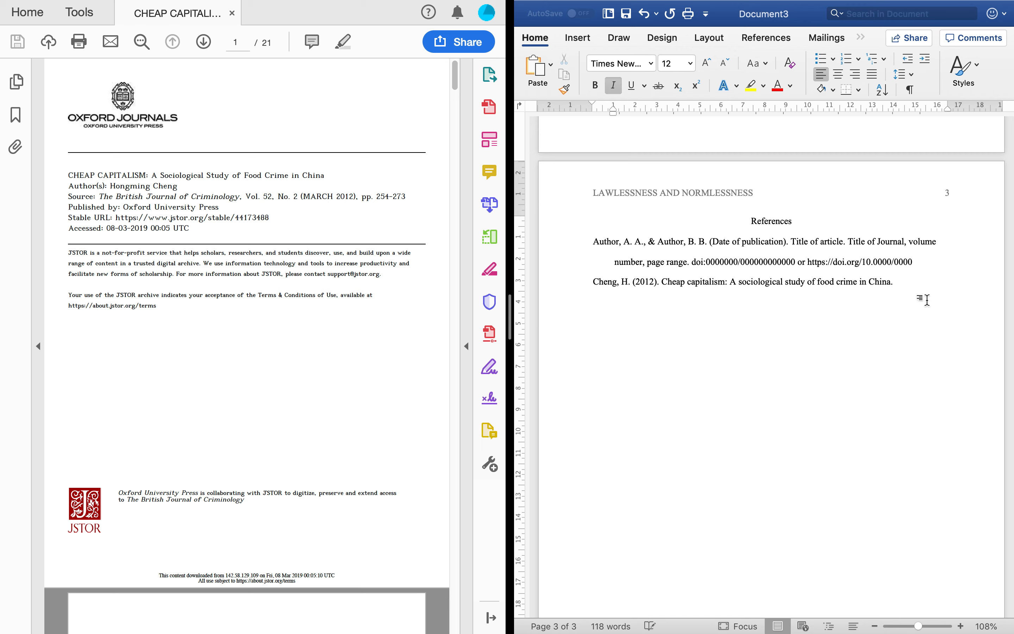
# Step: Add the italic journal name The British Journal of Criminology and italic volume 52, then (2)
pyautogui.write('The British Journal of Criminology')
pyautogui.press('super+i')
pyautogui.write(',')
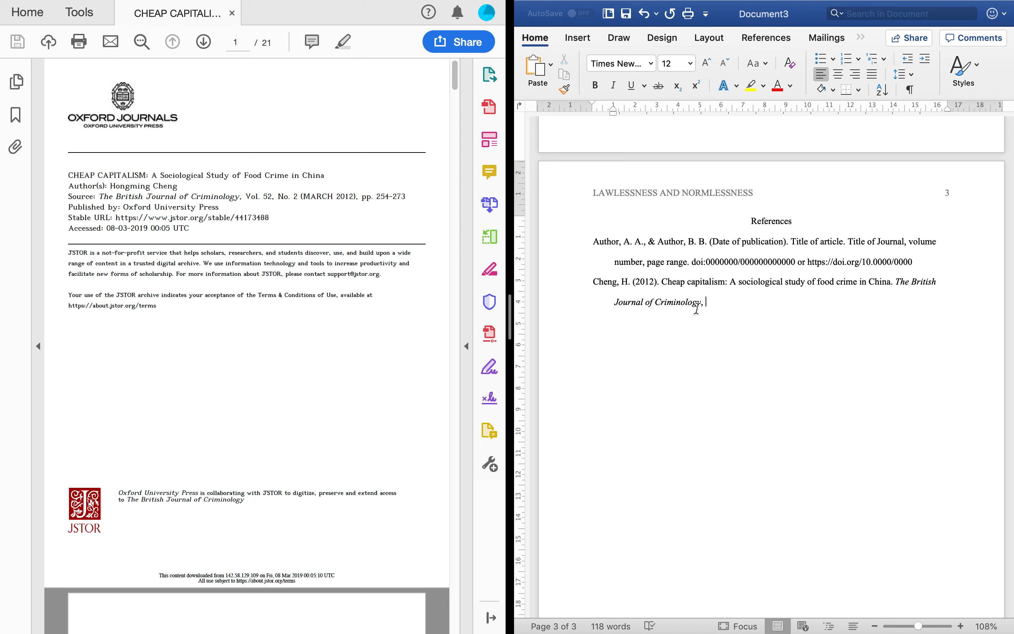
pyautogui.press('super+i')
pyautogui.write('52')
pyautogui.press('super+i')
pyautogui.write('(')
pyautogui.write('2), 254-273.')
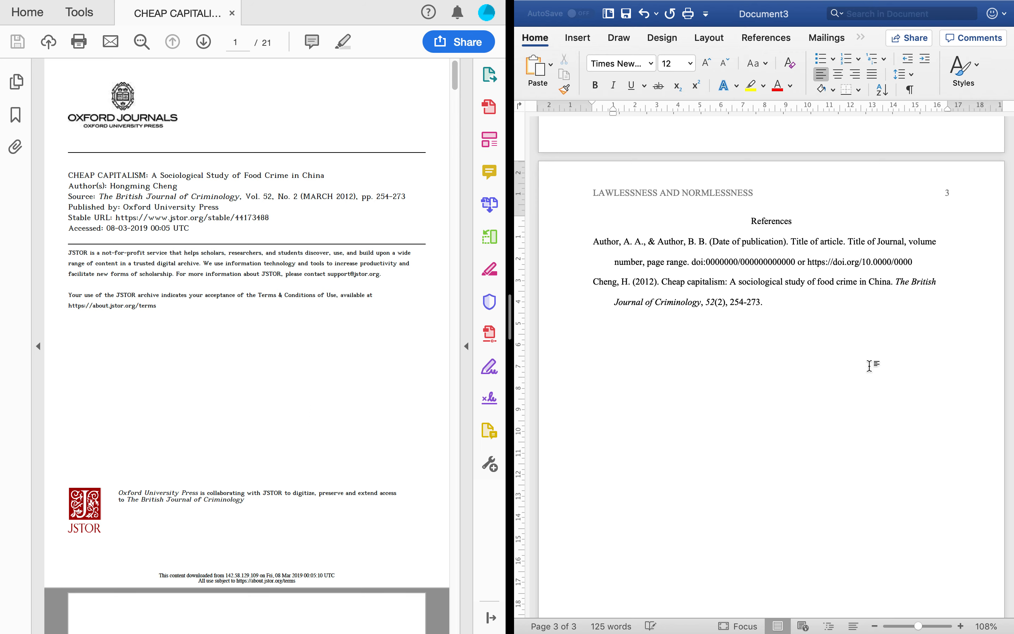
# Step: Append doi:10.1093/bjc/azr078 to the Cheng reference, keeping 'doi' lowercase, and start a new line below
pyautogui.scroll(-10, 267, 355)
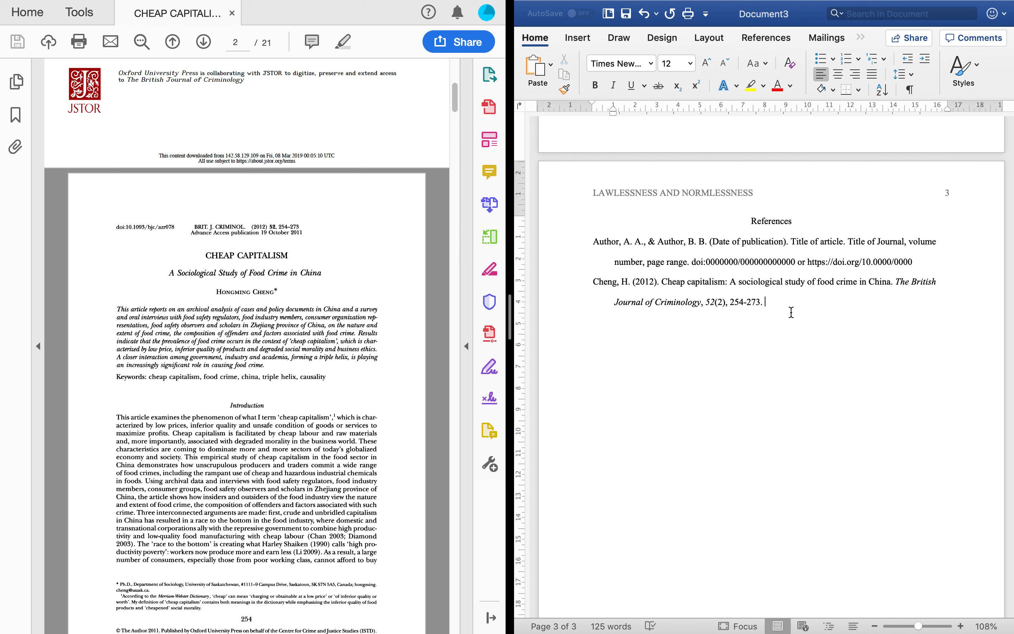
pyautogui.write('doi:')
pyautogui.press('super+z')
pyautogui.write('10.1093/bjc/azr078')
pyautogui.click(862, 303)
pyautogui.press('Return')
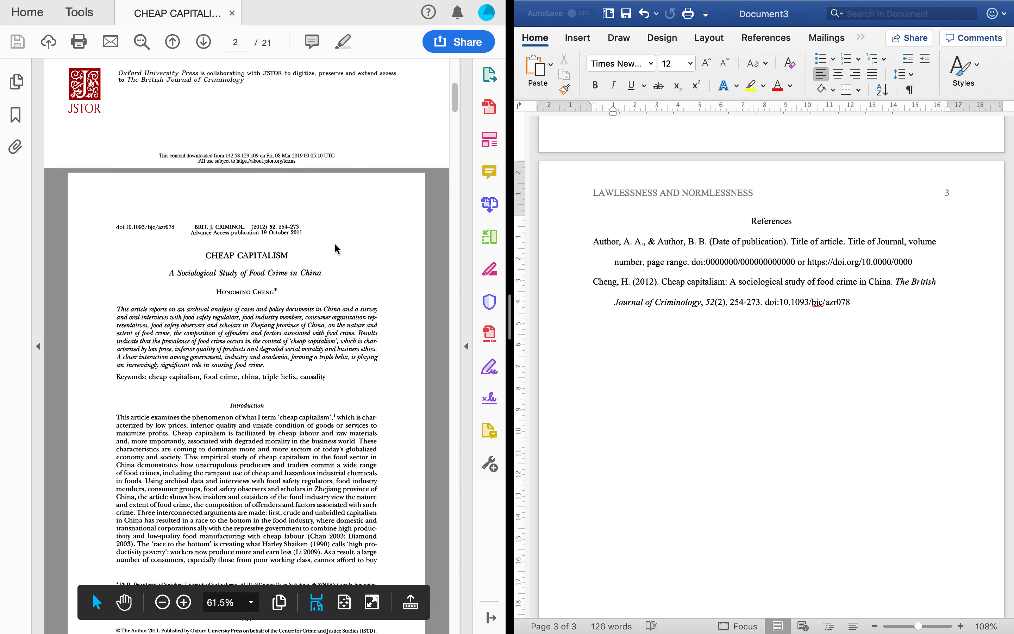
# Step: Exit the side-by-side split view with the PDF and take Word out of full screen
pyautogui.moveTo(40, 23)
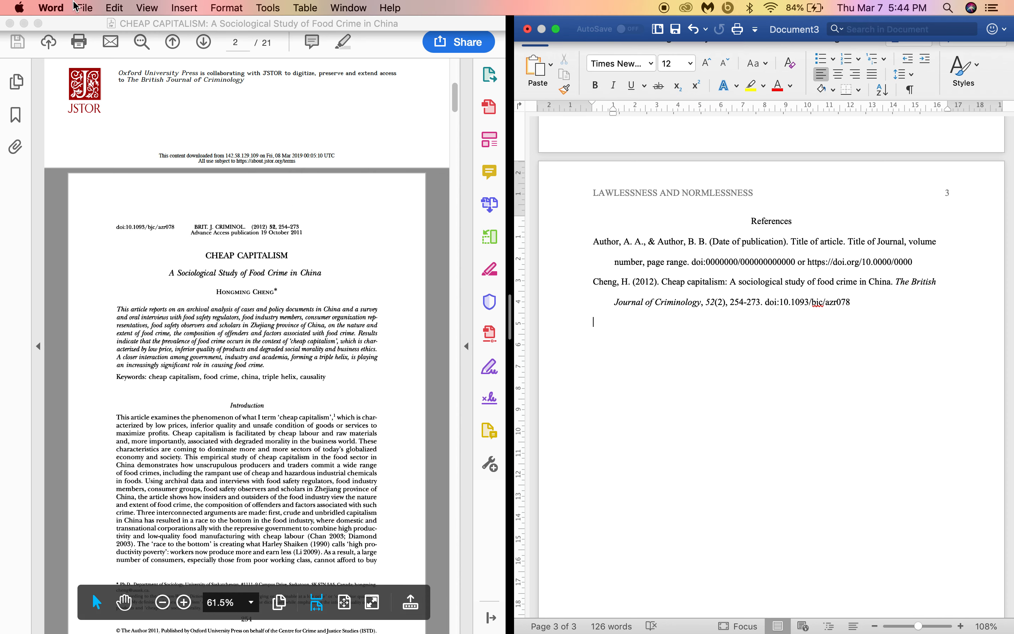
pyautogui.click(39, 23)
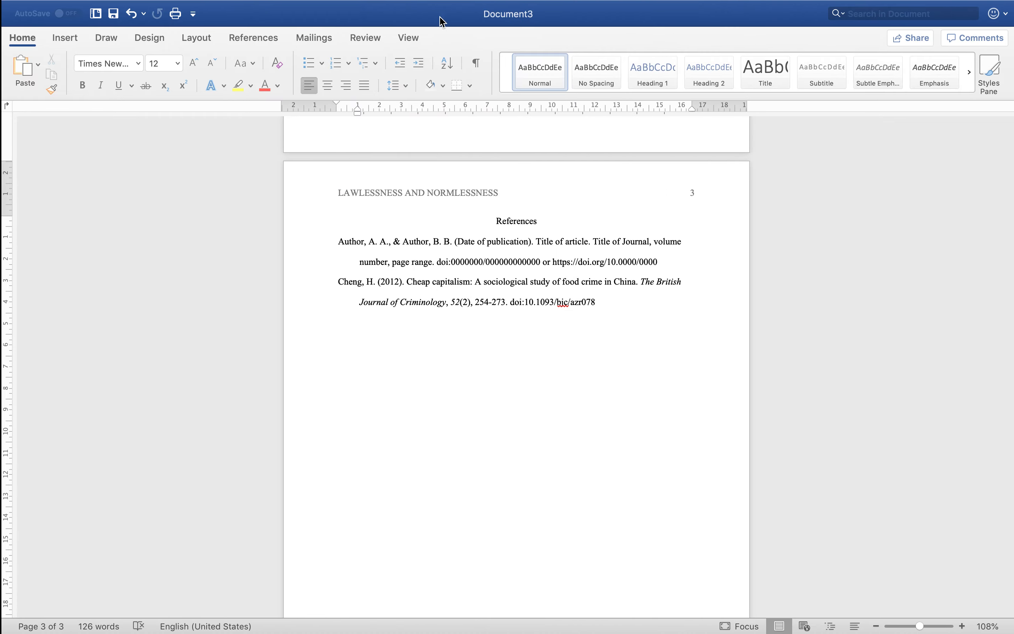
pyautogui.moveTo(42, 2)
pyautogui.click(42, 28)
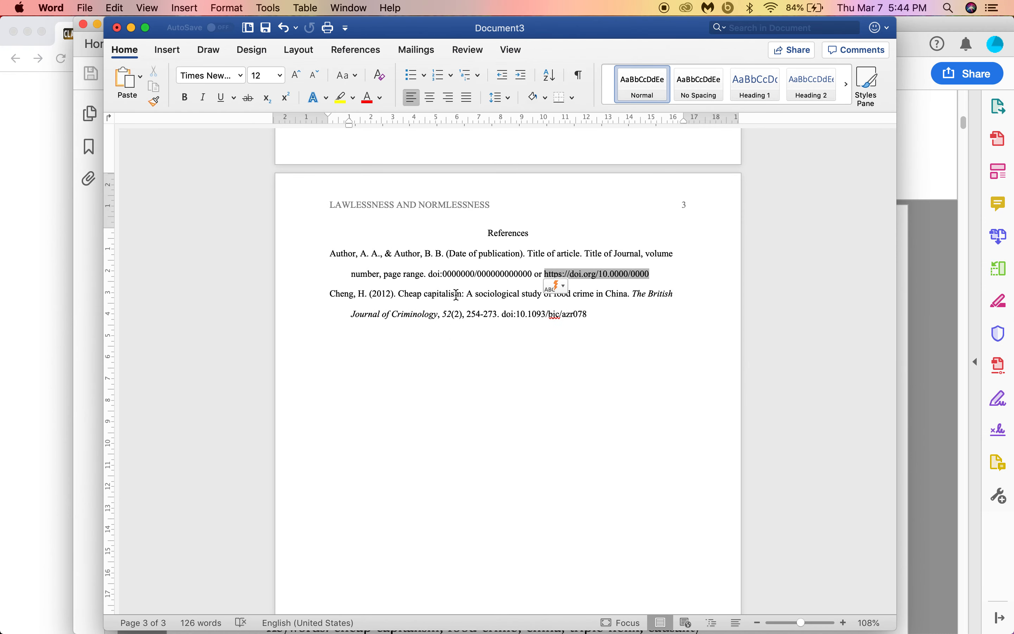
# Step: Delete the placeholder Author, A. A. template reference from the References page
pyautogui.keyDown('shift'); pyautogui.click(329, 254); pyautogui.keyUp('shift')
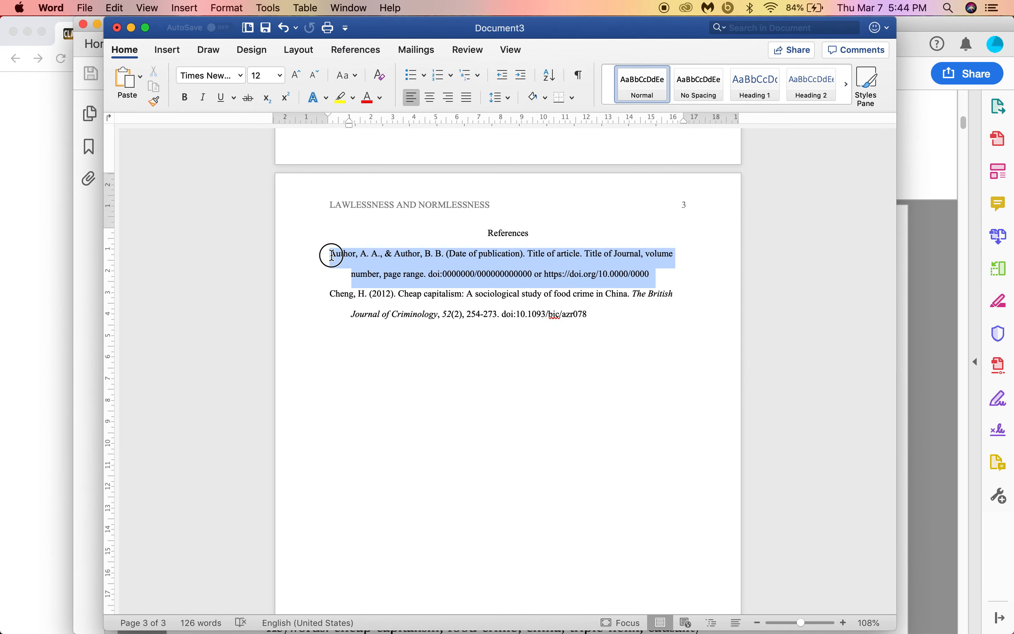
pyautogui.press('BackSpace')
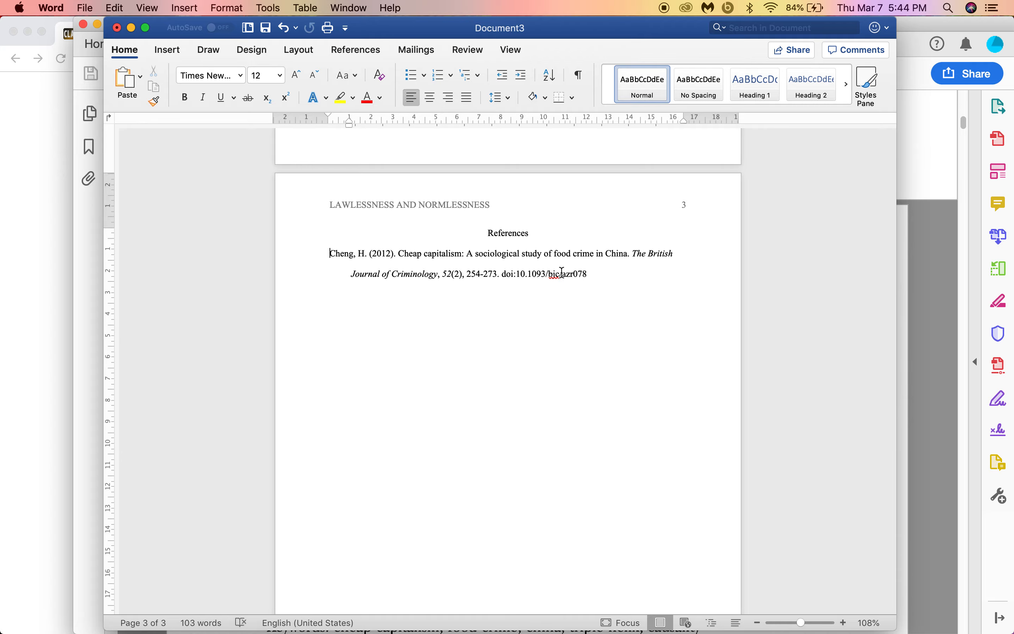
pyautogui.hotkey('ctrl', 'Up')
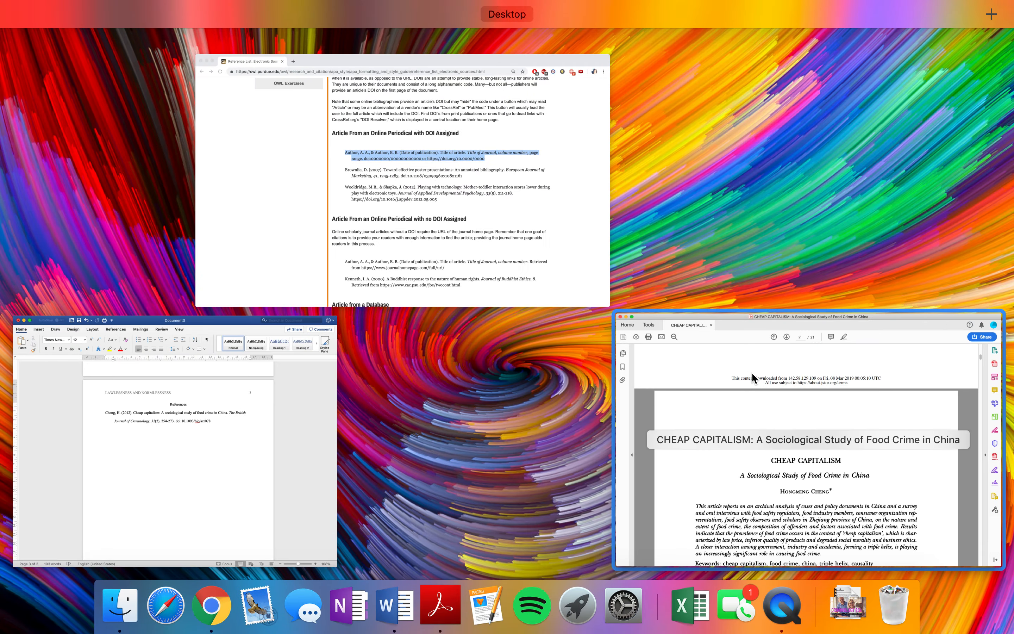
pyautogui.click(752, 372)
# Step: Copy the PDF's title and subtitle 'CHEAP CAPITALISM: A Sociological Study of Food Crime in China'
pyautogui.scroll(10, 471, 315)
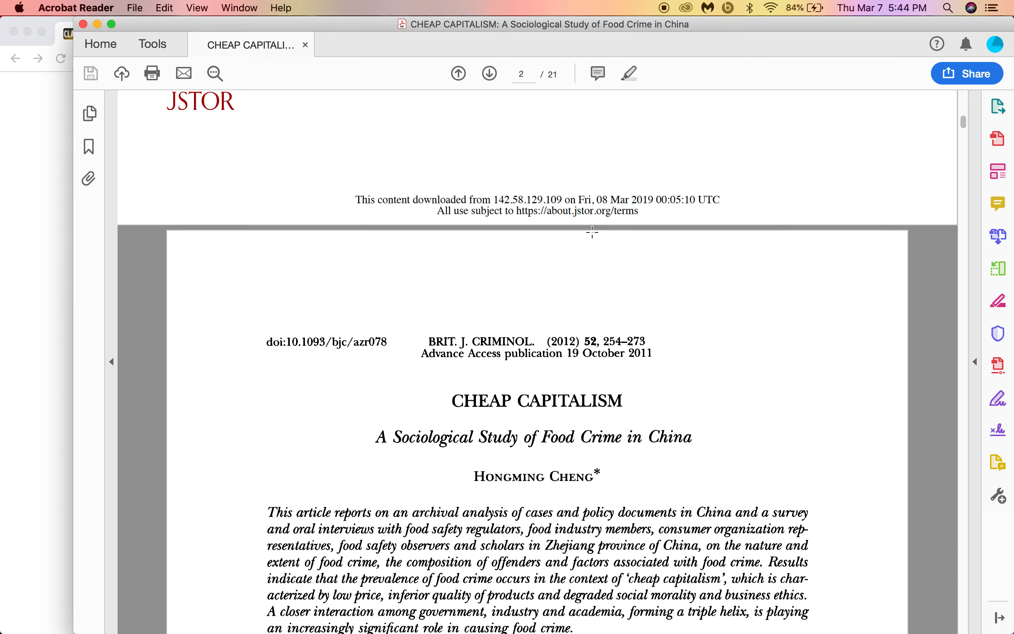
pyautogui.scroll(6, 423, 220)
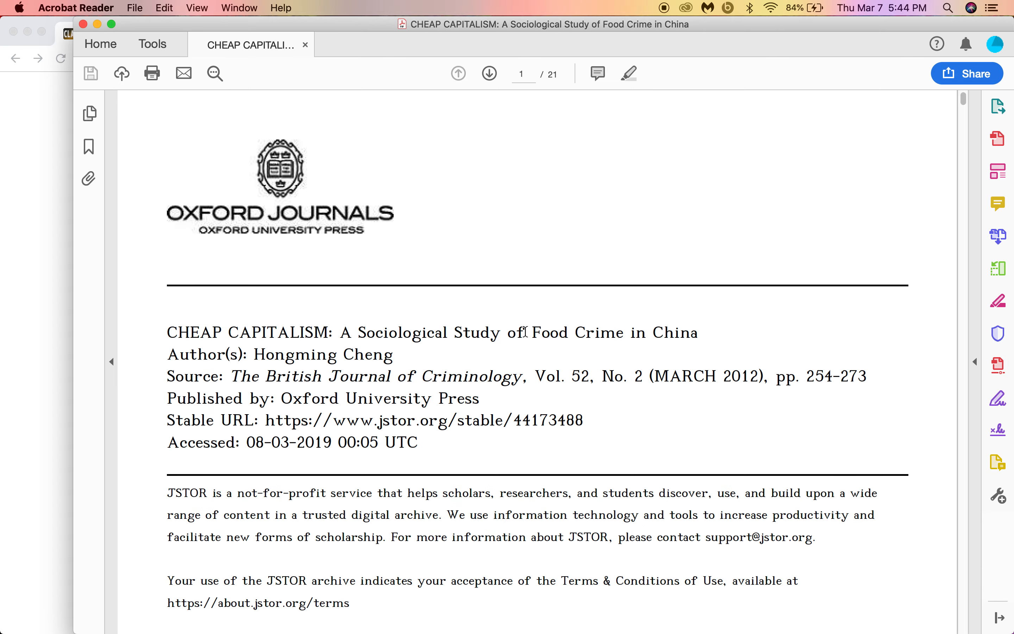
pyautogui.scroll(-3, 525, 330)
pyautogui.scroll(-4, 525, 333)
pyautogui.scroll(-10, 528, 338)
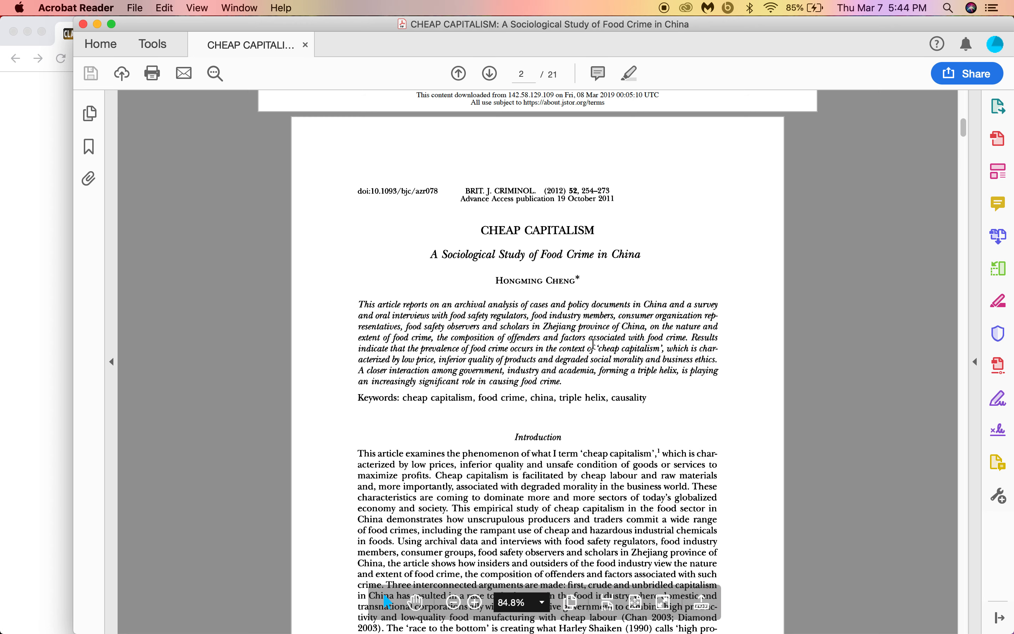
pyautogui.scroll(-3, 538, 248)
pyautogui.scroll(-10, 538, 248)
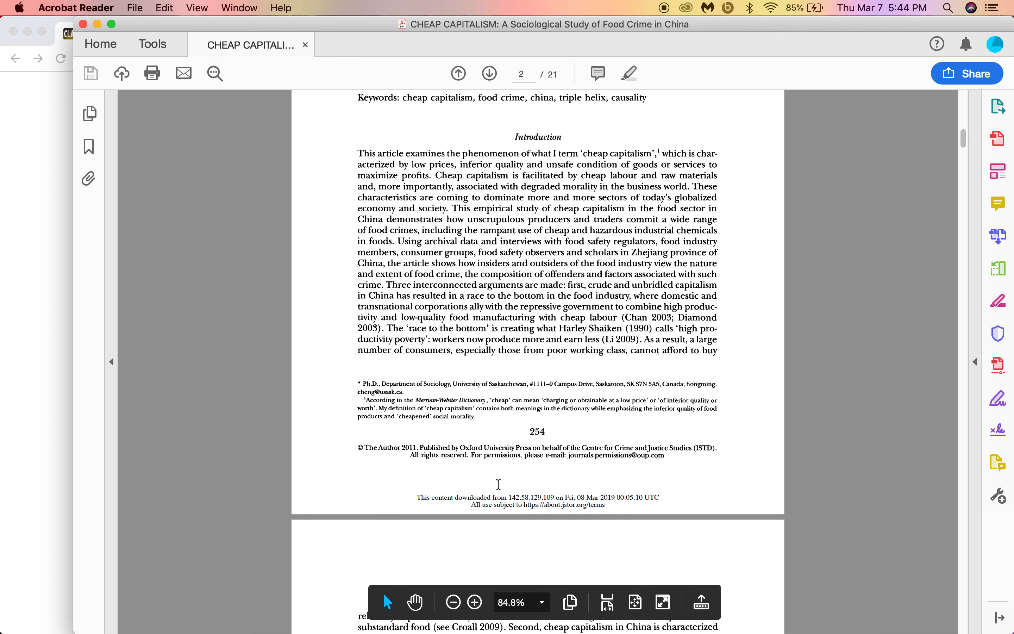
pyautogui.scroll(15, 549, 438)
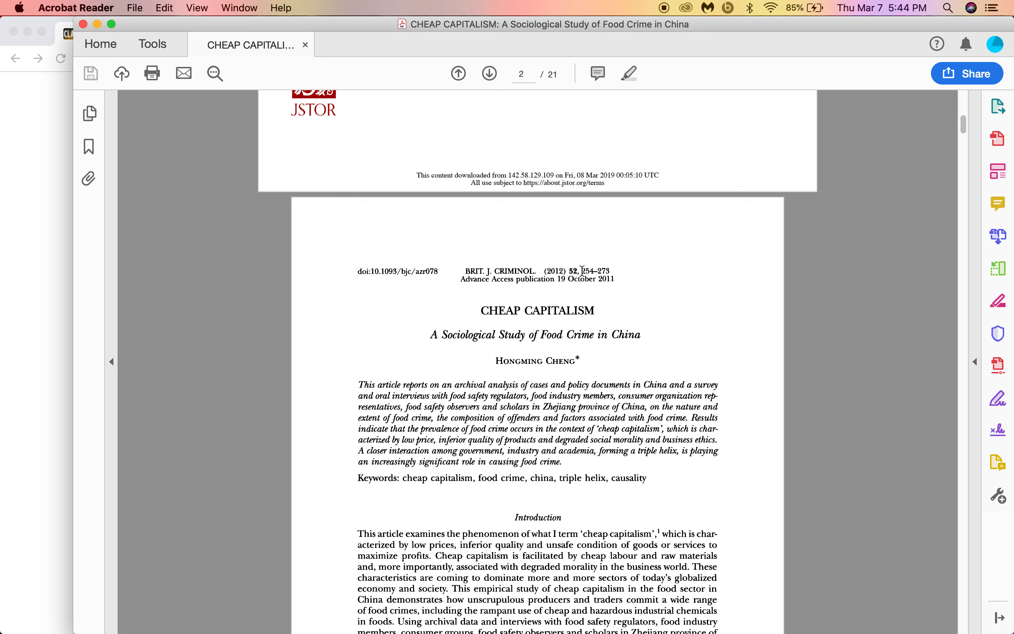
pyautogui.scroll(5, 576, 270)
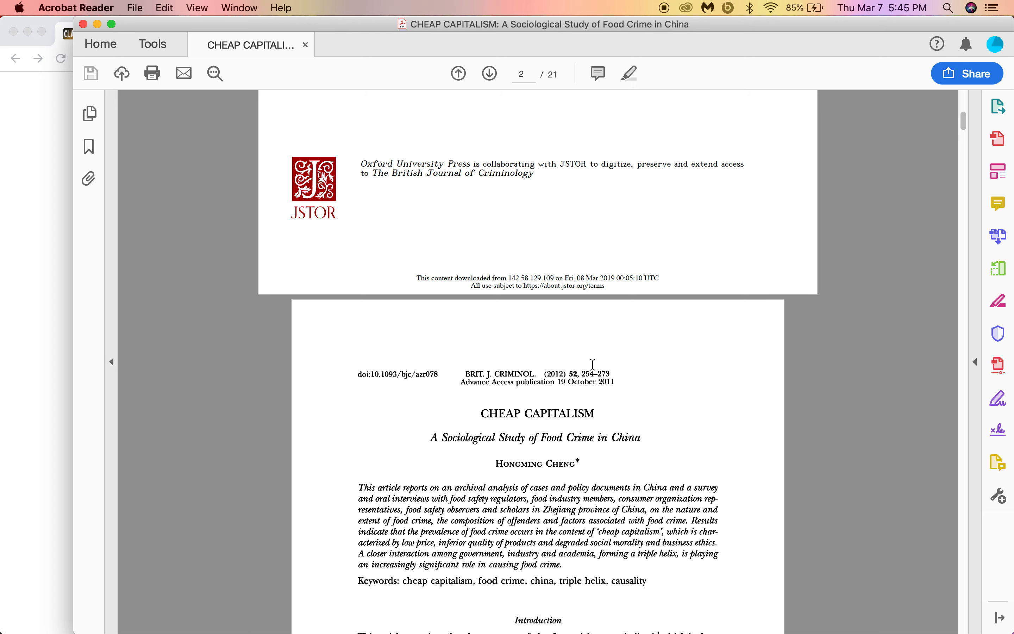
pyautogui.scroll(20, 579, 395)
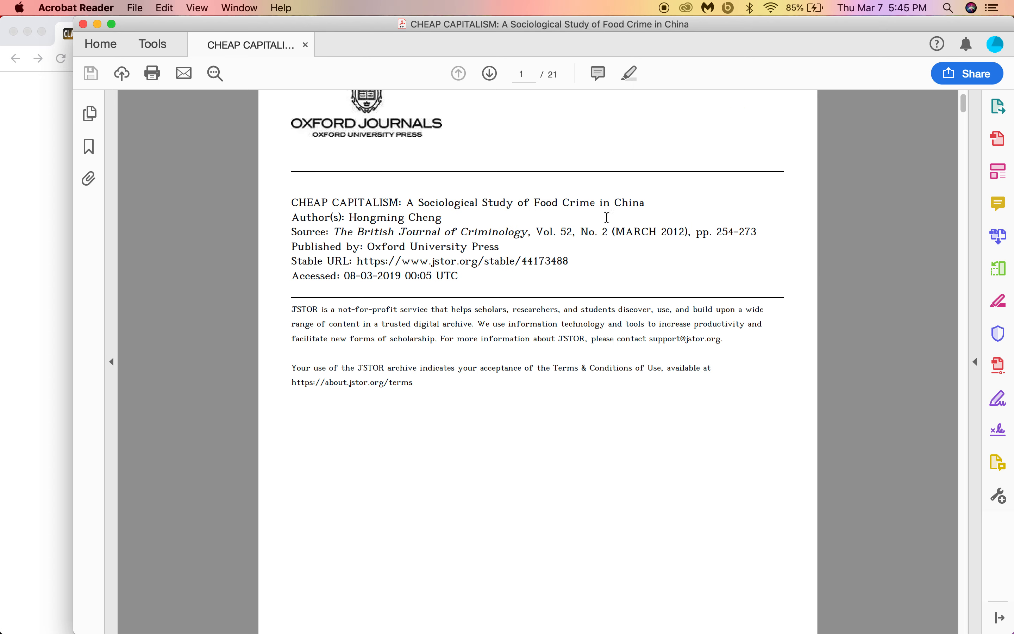
pyautogui.scroll(-20, 608, 239)
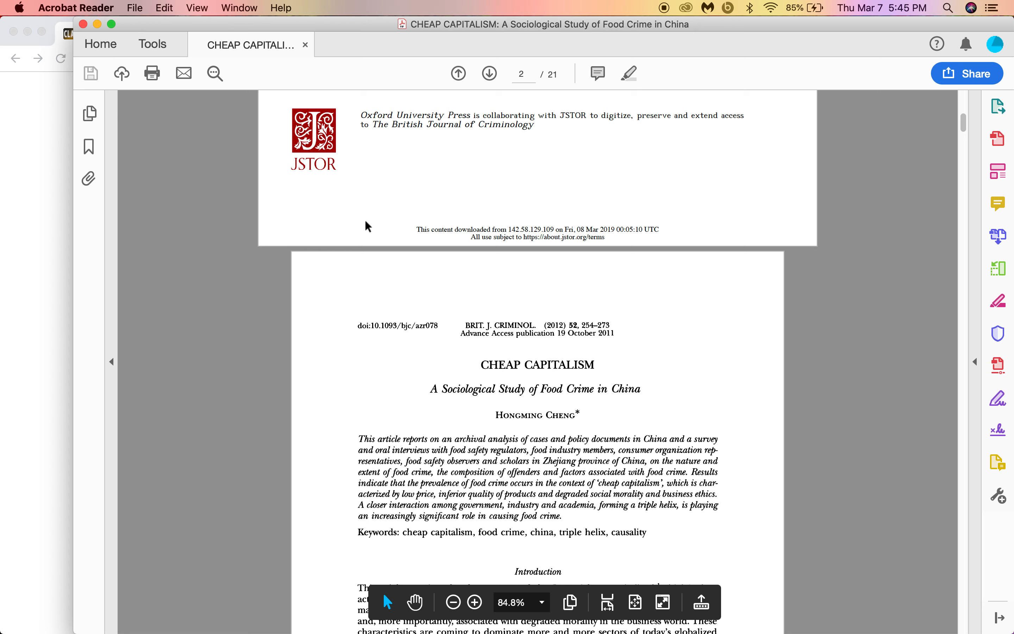
pyautogui.moveTo(490, 361); pyautogui.dragTo(642, 399)
pyautogui.press('super+c')
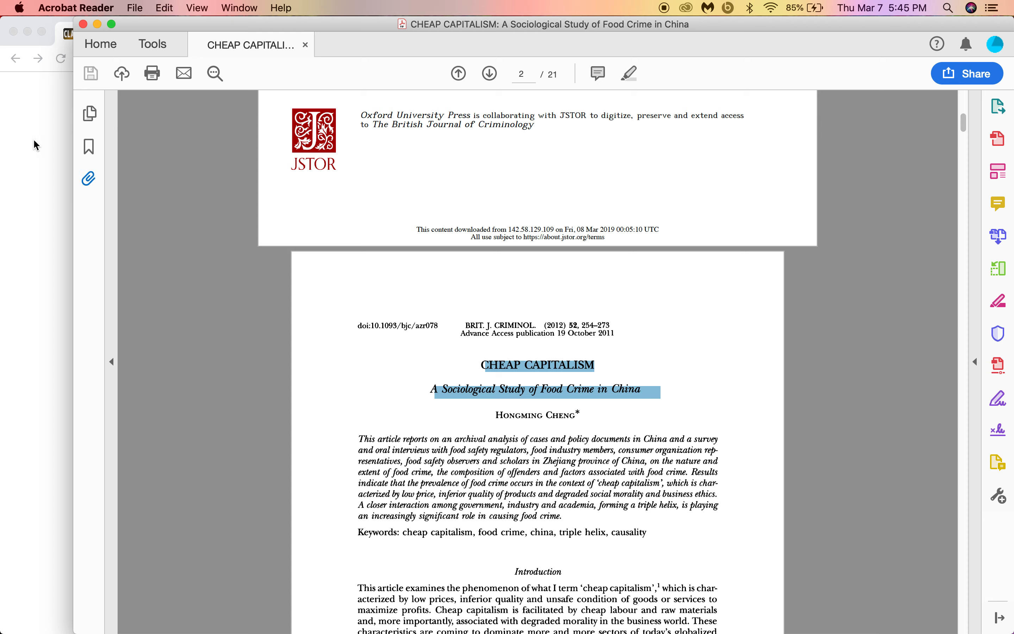
pyautogui.click(36, 144)
pyautogui.click(234, 33)
pyautogui.press('super+v')
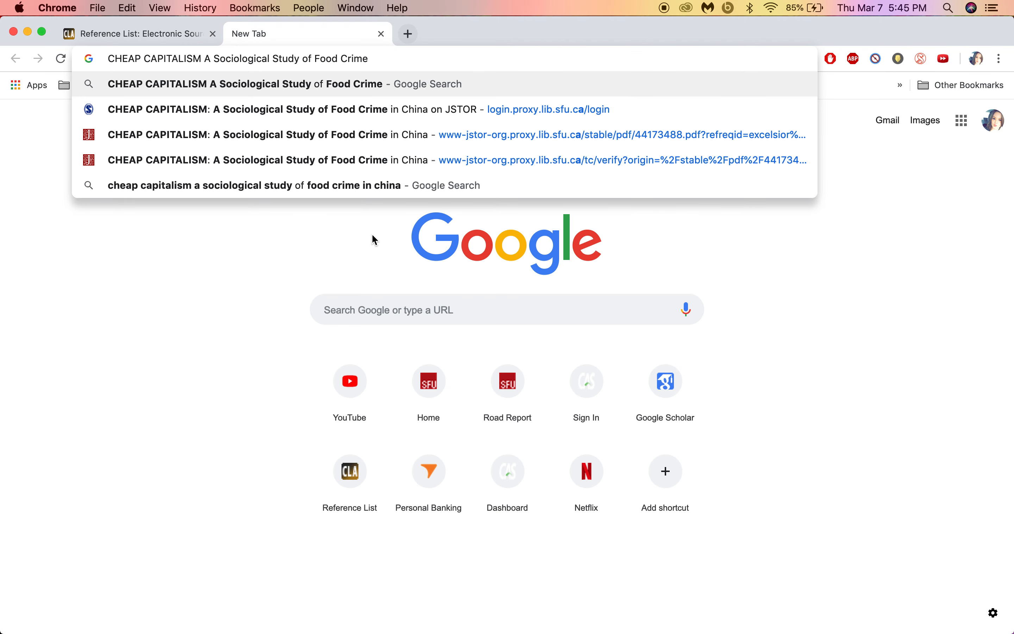
pyautogui.press('Return')
pyautogui.click(285, 266)
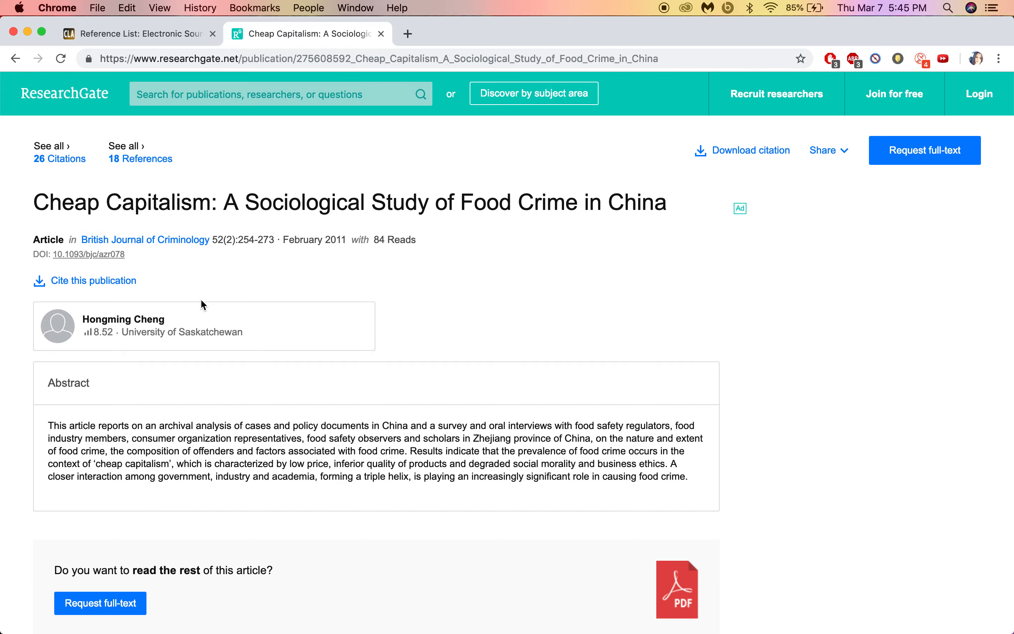
pyautogui.click(381, 33)
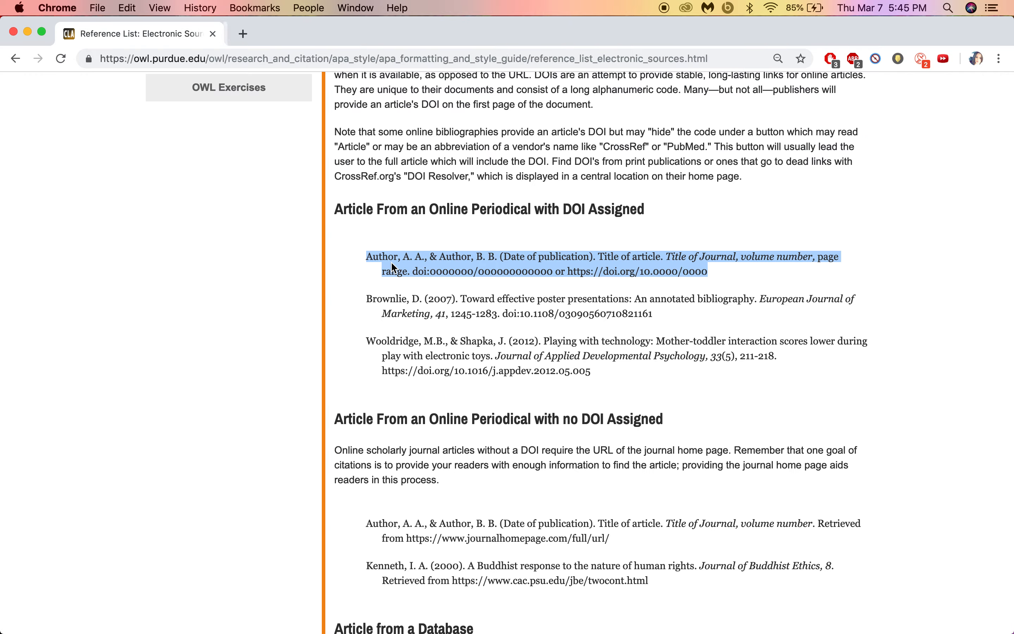
pyautogui.hotkey('ctrl', 'Up')
pyautogui.click(694, 358)
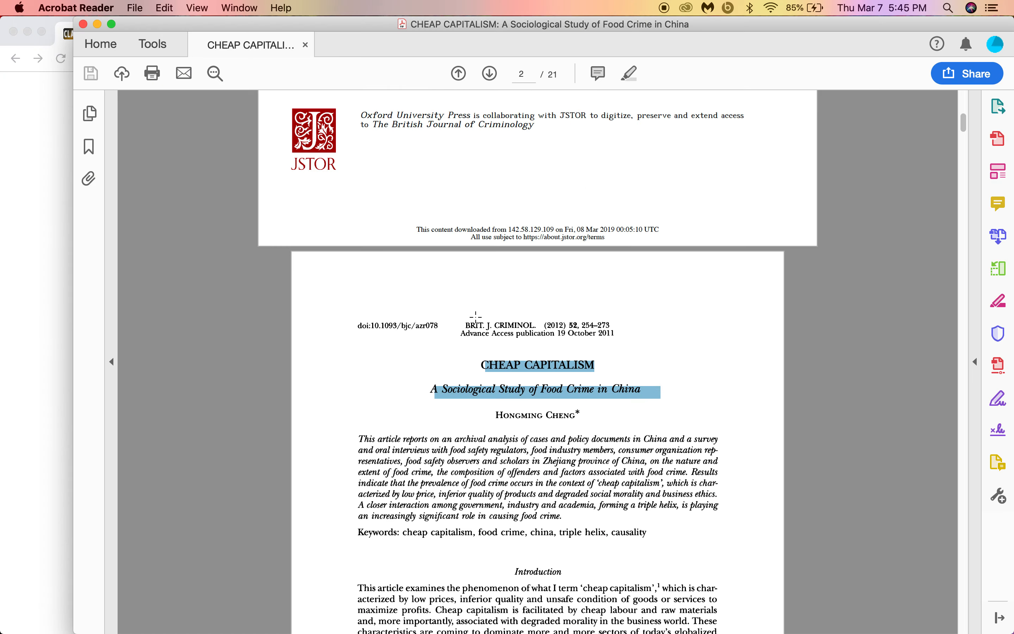
# Step: Clear the title selection and close the Cheap Capitalism article PDF
pyautogui.click(615, 349)
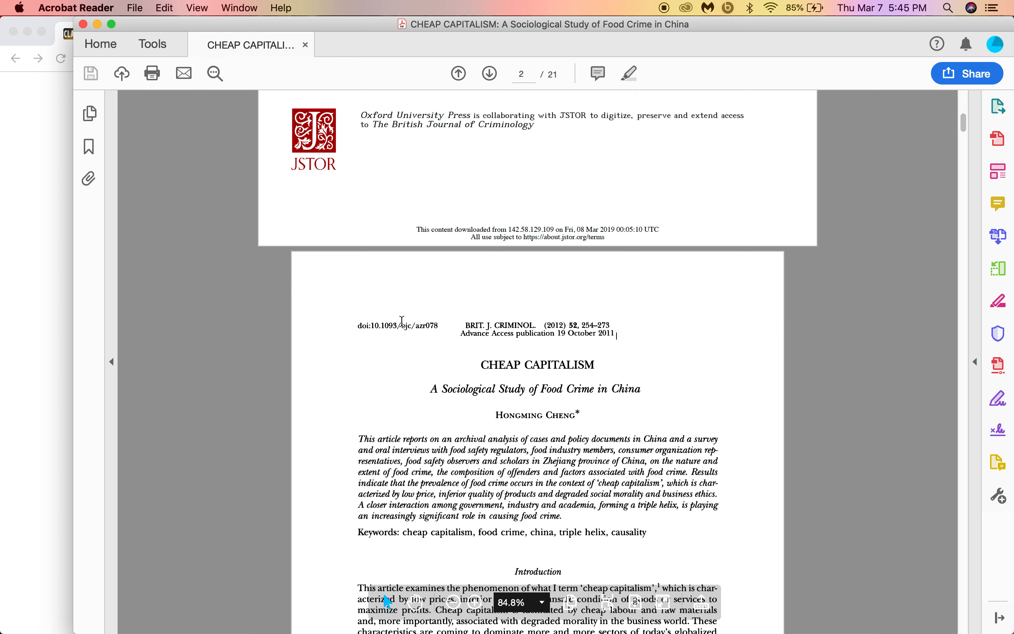
pyautogui.scroll(-10, 629, 489)
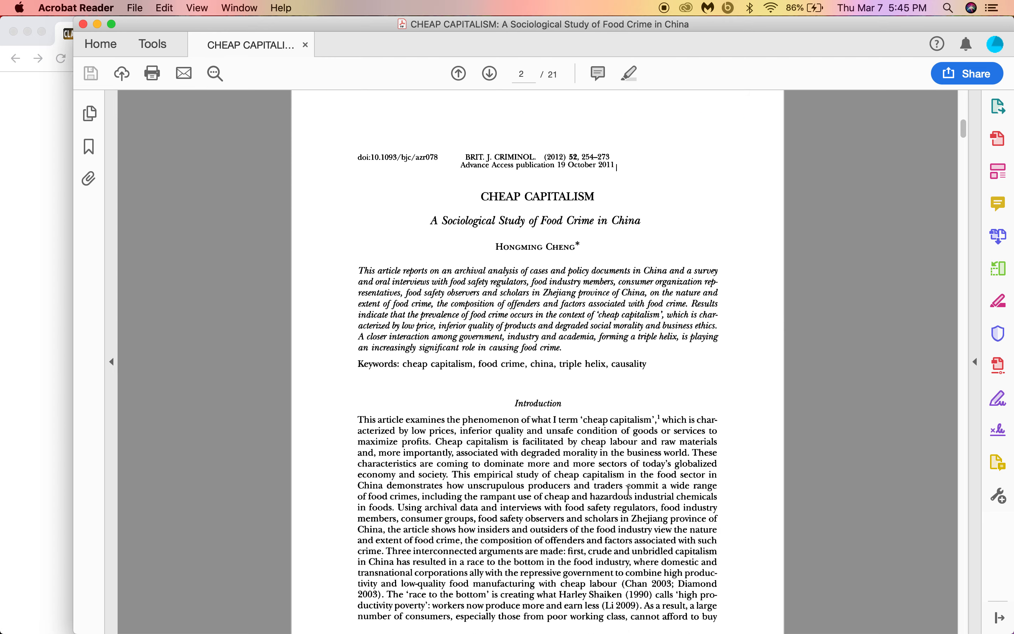
pyautogui.click(82, 25)
# Step: Open Purdue OWL's Reference List: Books page and select the Article or Chapter in an Edited Book template
pyautogui.click(120, 184)
pyautogui.scroll(15, 569, 248)
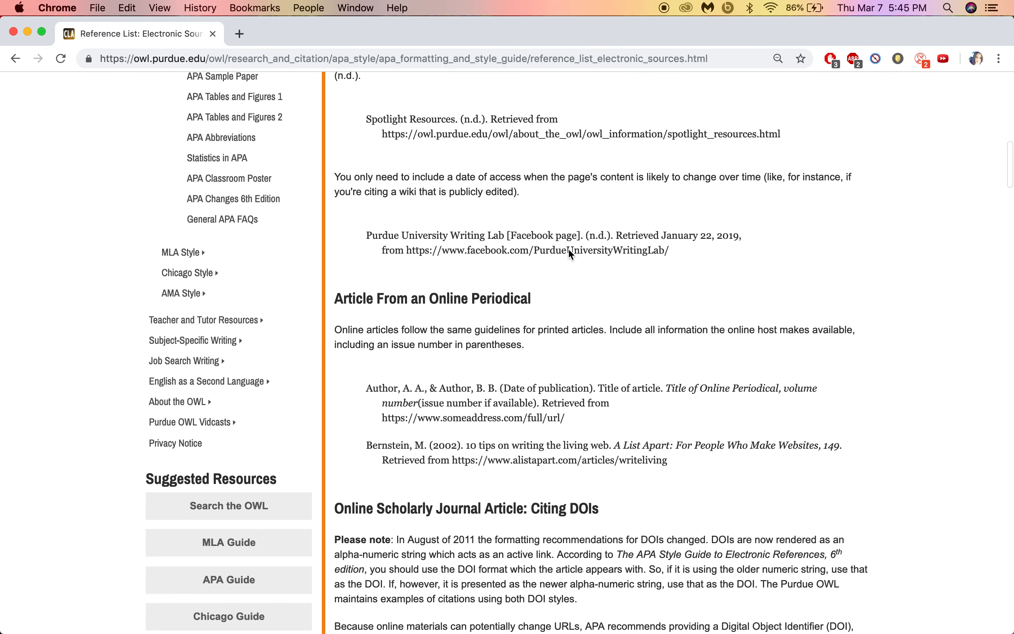
pyautogui.scroll(2, 569, 249)
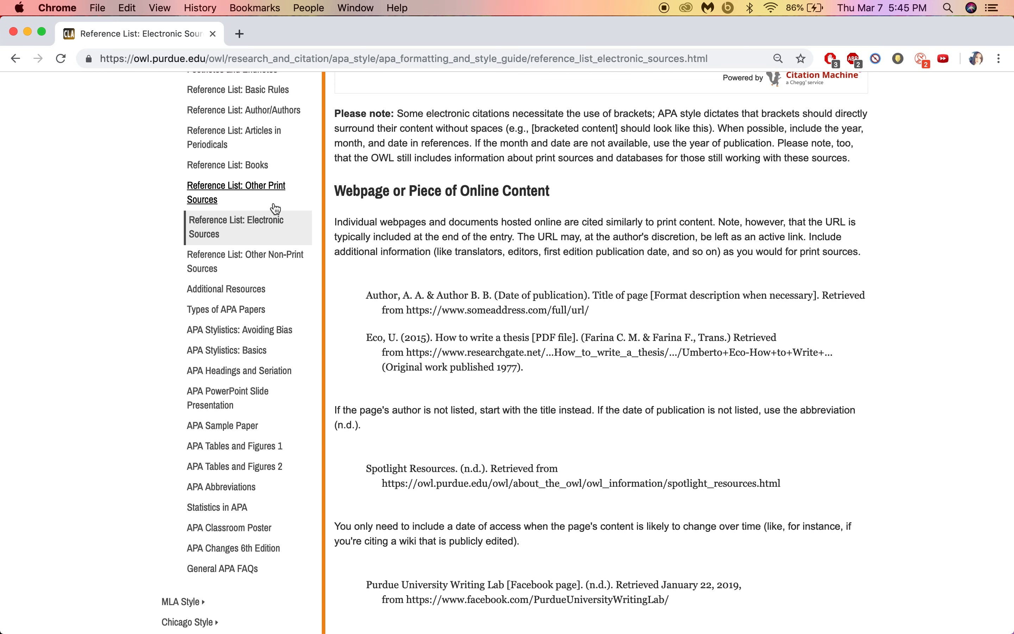
pyautogui.scroll(2, 370, 215)
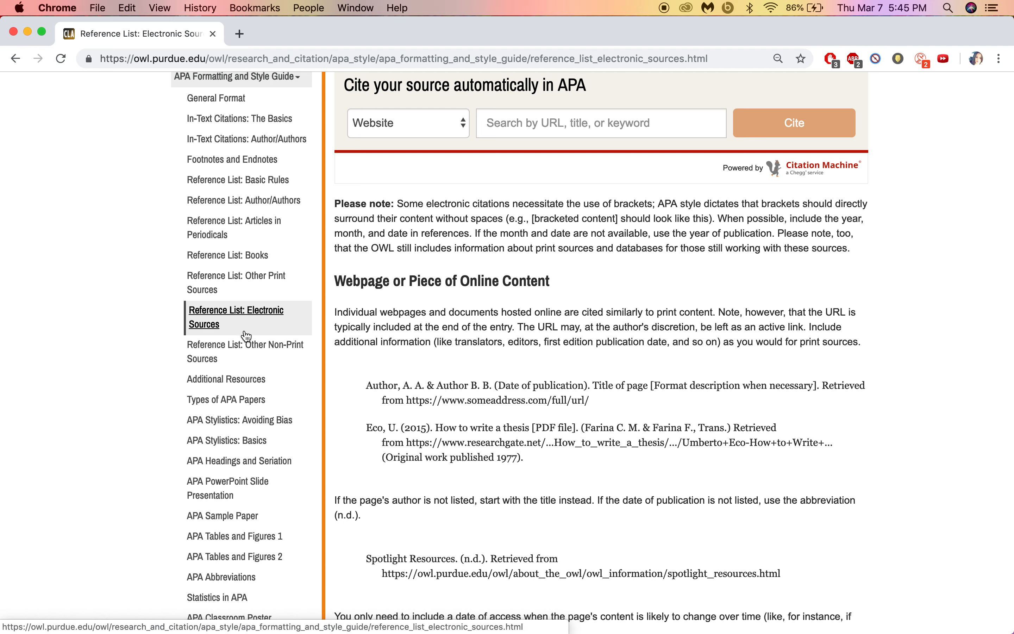
pyautogui.click(229, 255)
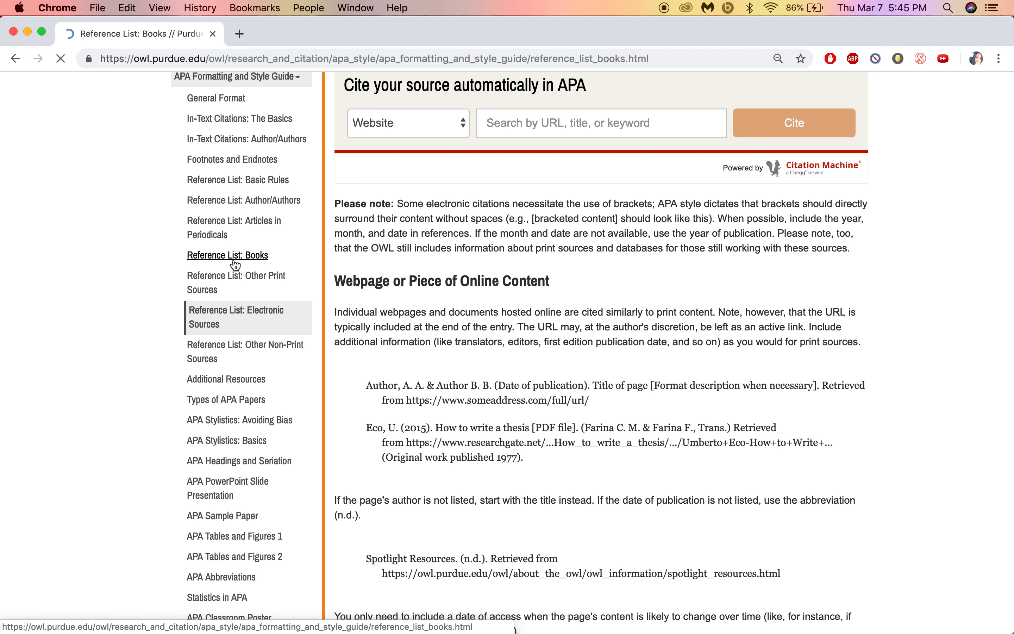
pyautogui.scroll(-20, 440, 400)
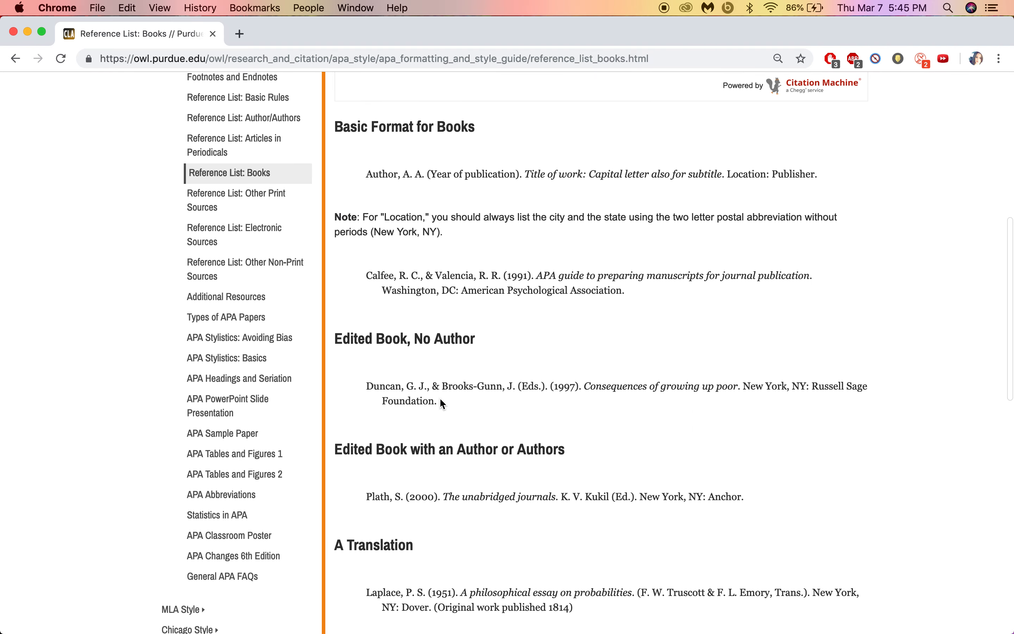
pyautogui.scroll(-3, 439, 397)
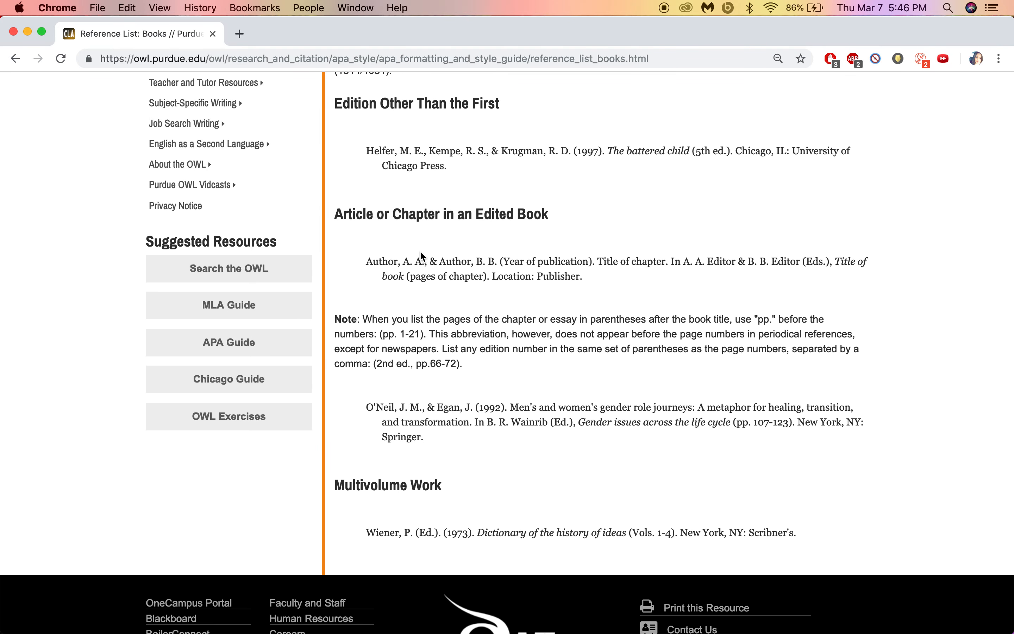
pyautogui.moveTo(368, 264); pyautogui.dragTo(584, 274)
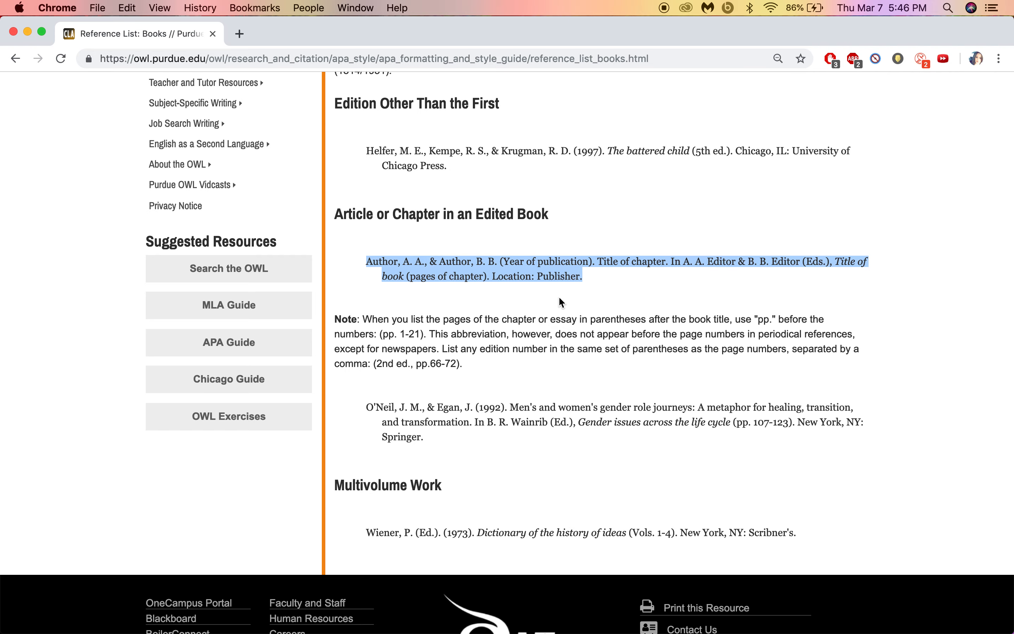
# Step: Paste the edited-book chapter template as text only below Cheng, then begin the entry 'Merton, R. (1938/'
pyautogui.hotkey('ctrl', 'Up')
pyautogui.click(270, 478)
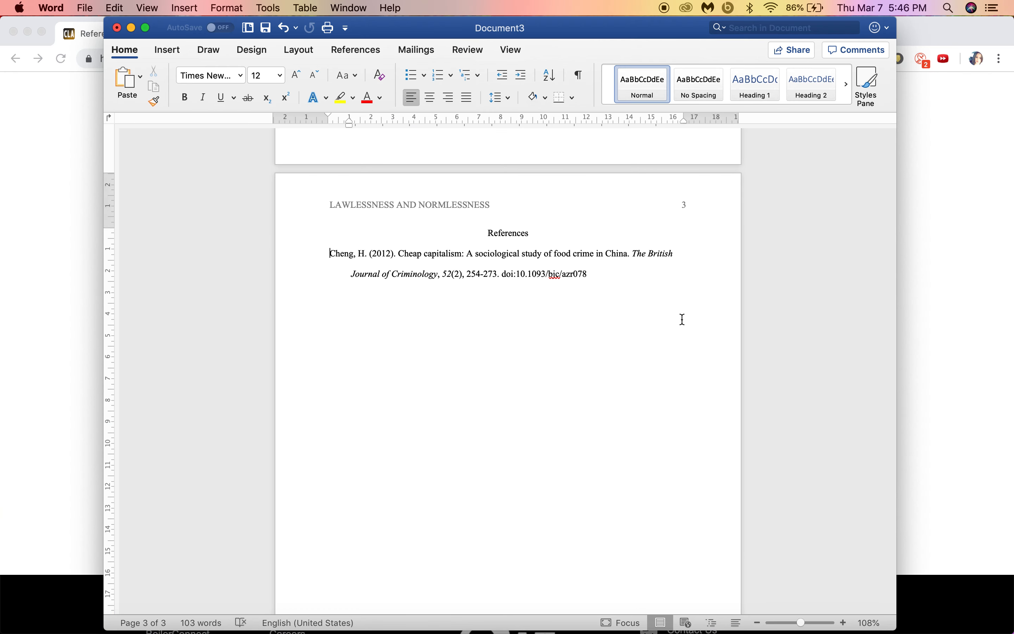
pyautogui.press('super+v')
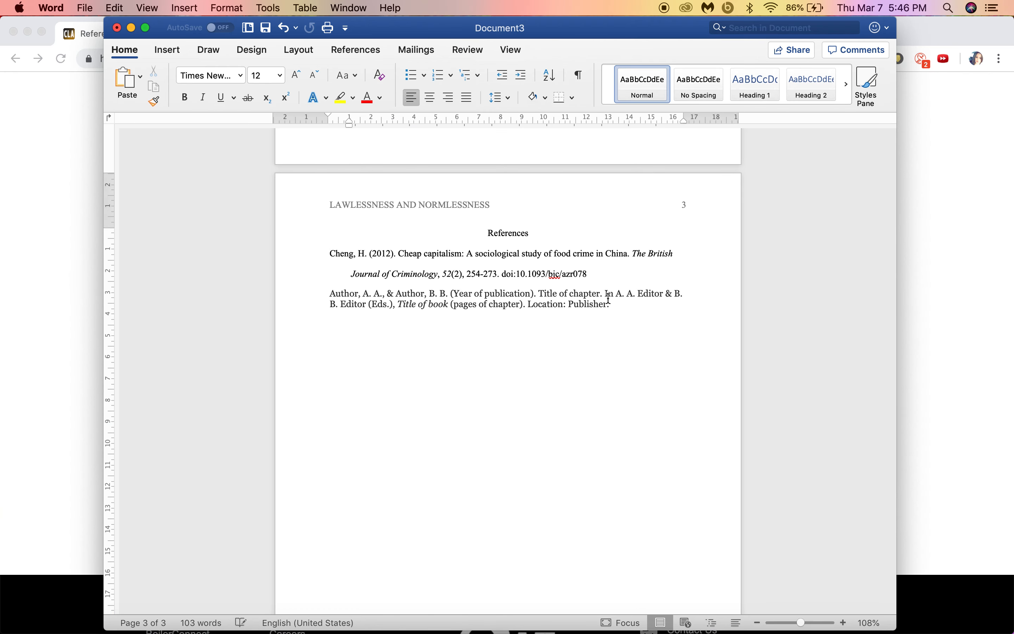
pyautogui.click(624, 320)
pyautogui.click(646, 364)
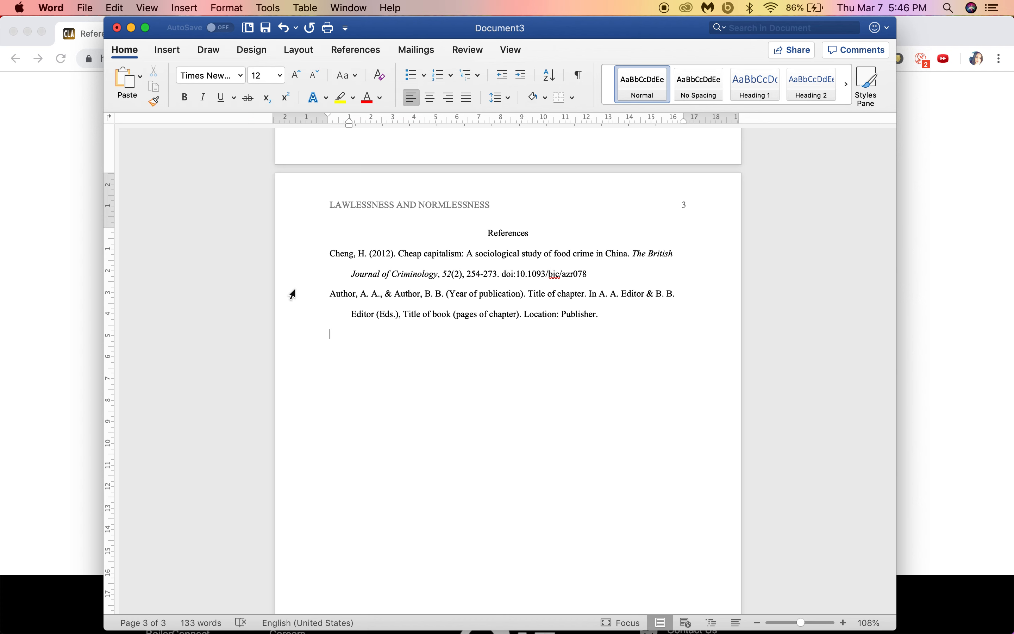
pyautogui.write('Merton, R. (')
pyautogui.write('13')
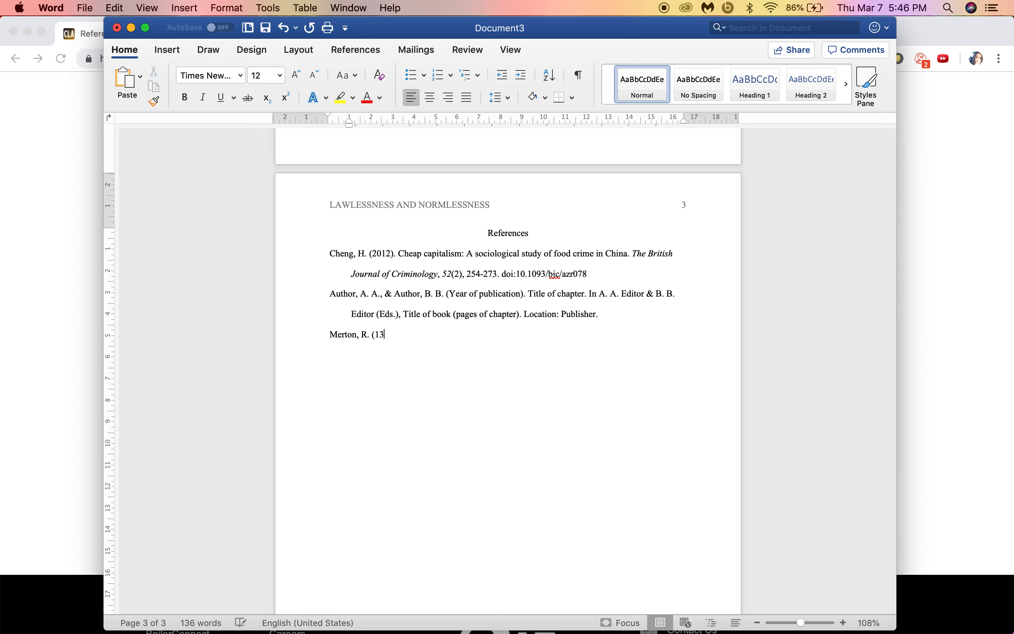
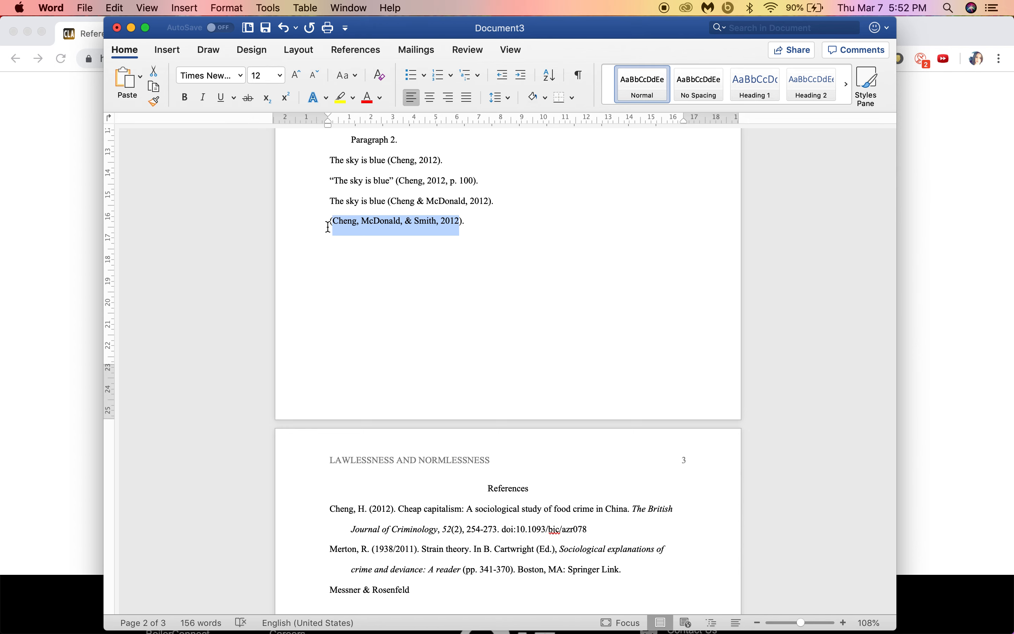
# Step: Add the citation (Cheng et al., 2012, p. 102) on a new line below the three-author example
pyautogui.click(483, 221)
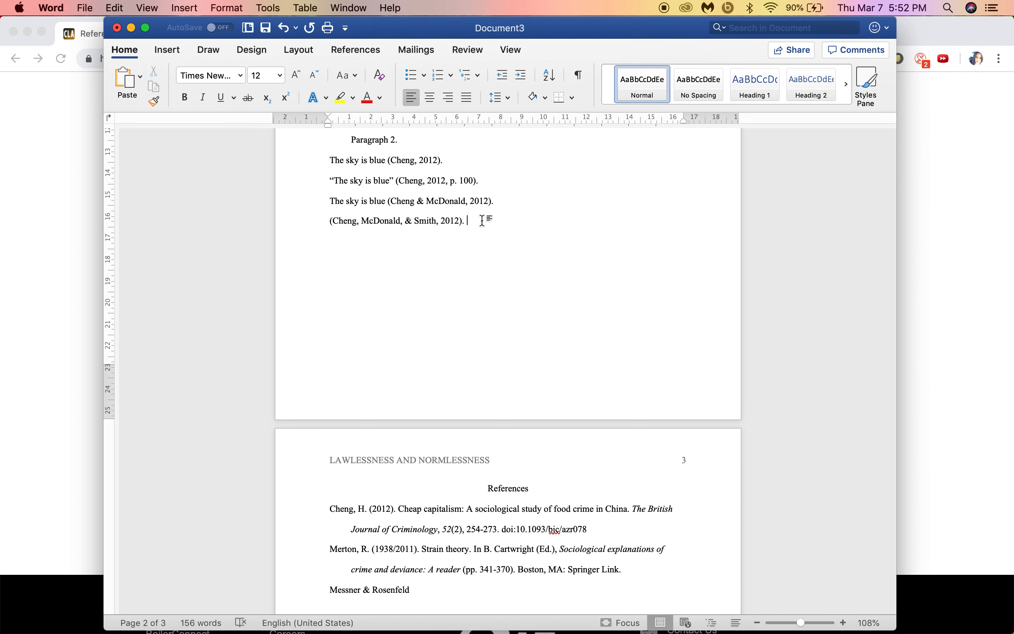
pyautogui.press('Return')
pyautogui.write('(Che')
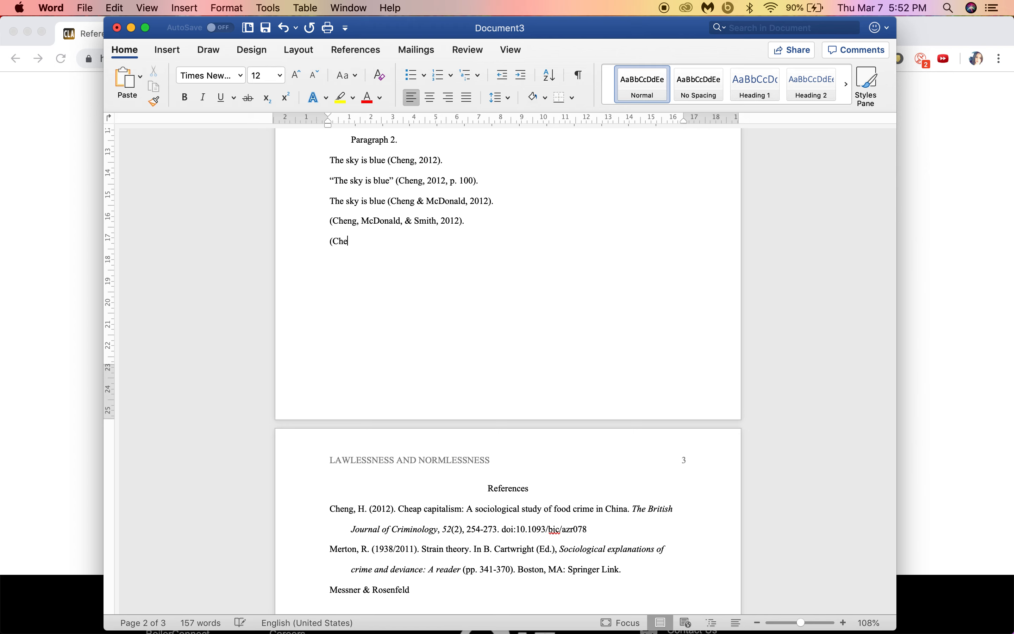
pyautogui.write('ng et al., 2012')
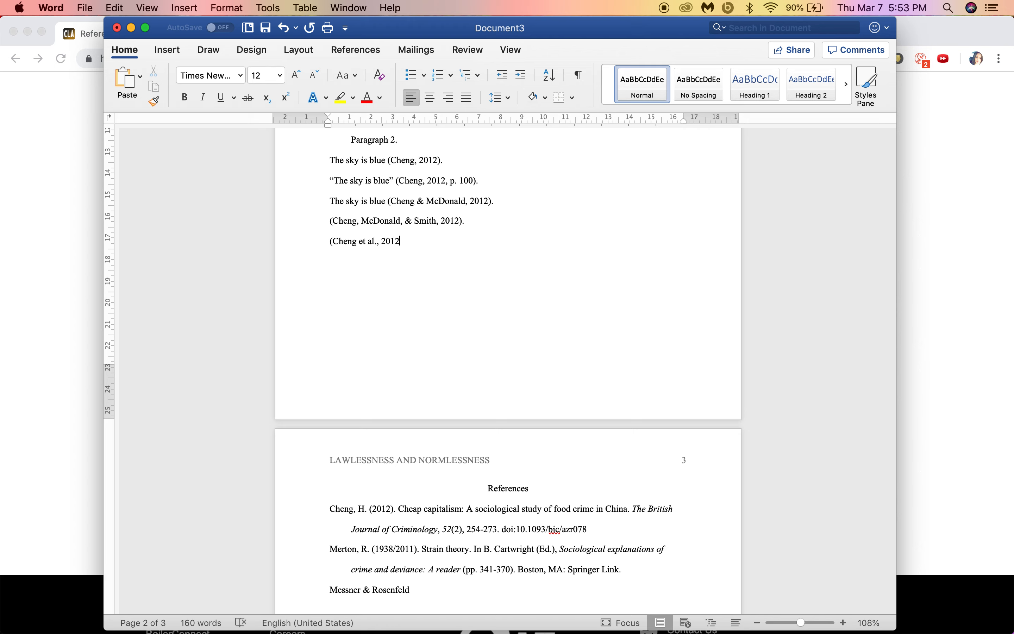
pyautogui.write(', p. 102).')
# Step: In Purdue OWL, go from Reference List: Basic Rules to the In-Text Citations: The Basics page
pyautogui.click(27, 180)
pyautogui.scroll(8, 188, 195)
pyautogui.scroll(10, 188, 195)
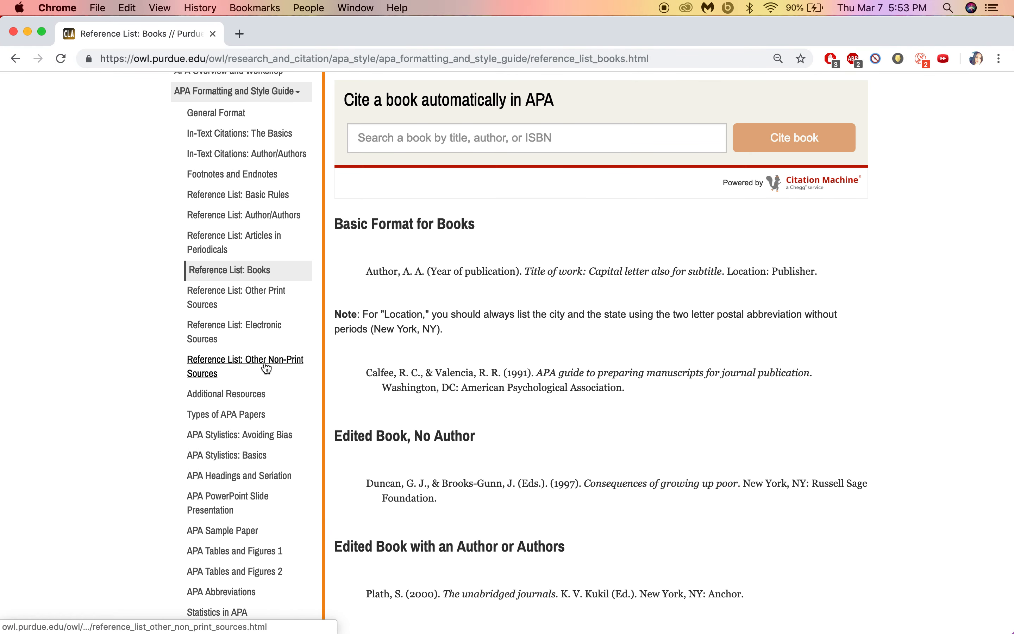
pyautogui.click(265, 195)
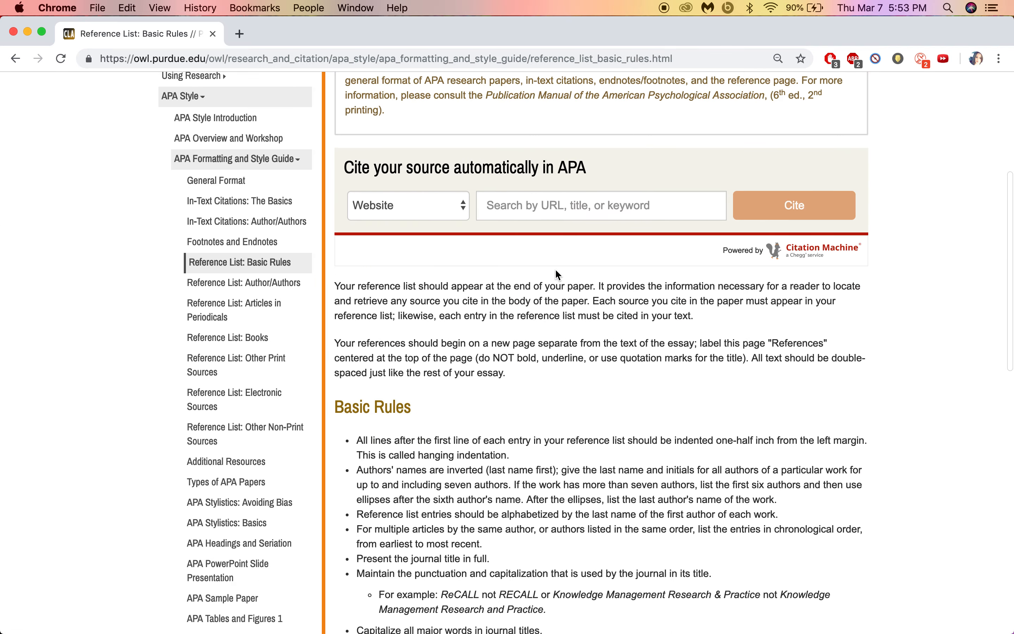
pyautogui.click(262, 201)
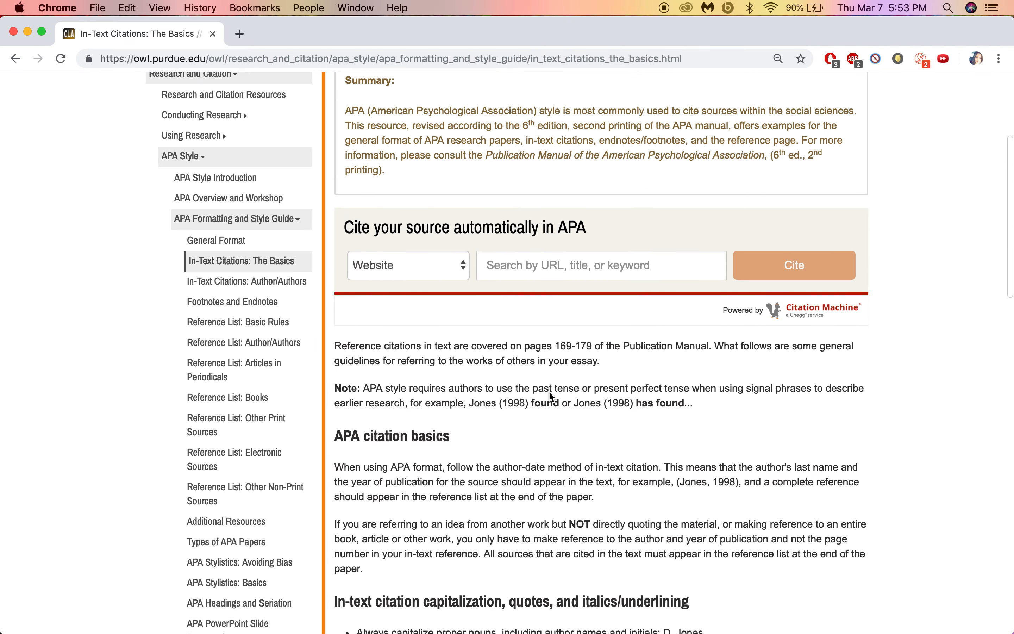
pyautogui.scroll(-10, 635, 438)
pyautogui.scroll(8, 633, 433)
# Step: Glance over the Word document's References page, then return to the OWL guide
pyautogui.hotkey('ctrl', 'Up')
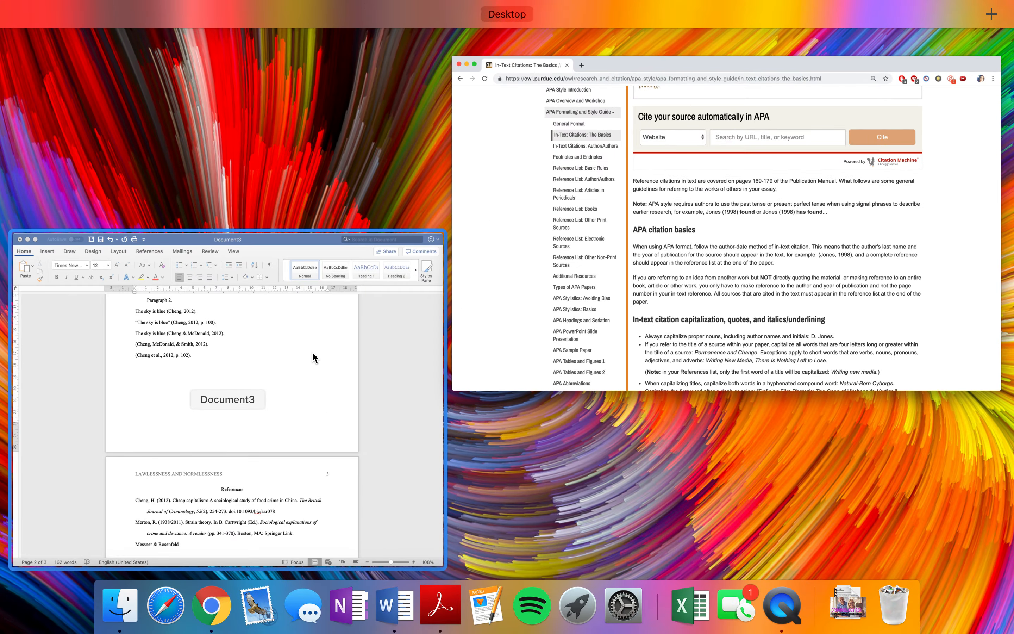
pyautogui.click(312, 352)
pyautogui.scroll(8, 476, 300)
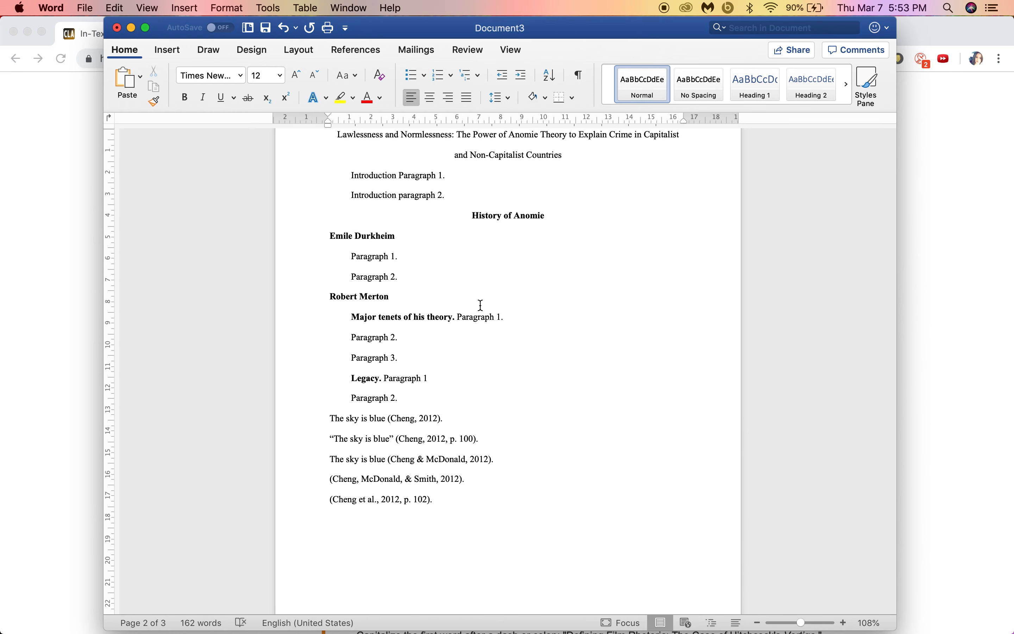
pyautogui.scroll(-13, 447, 284)
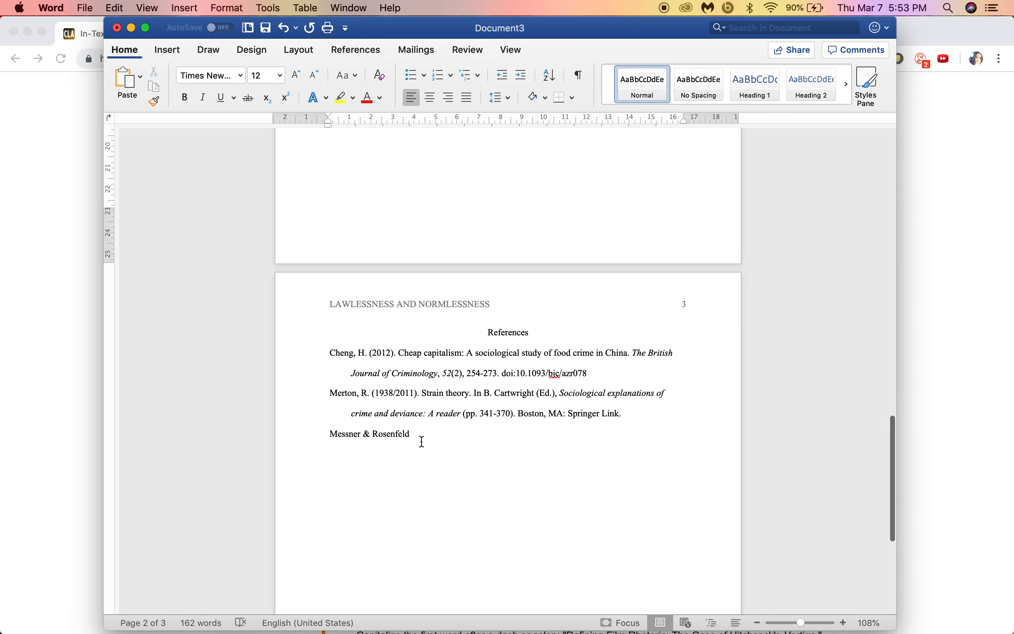
pyautogui.click(62, 293)
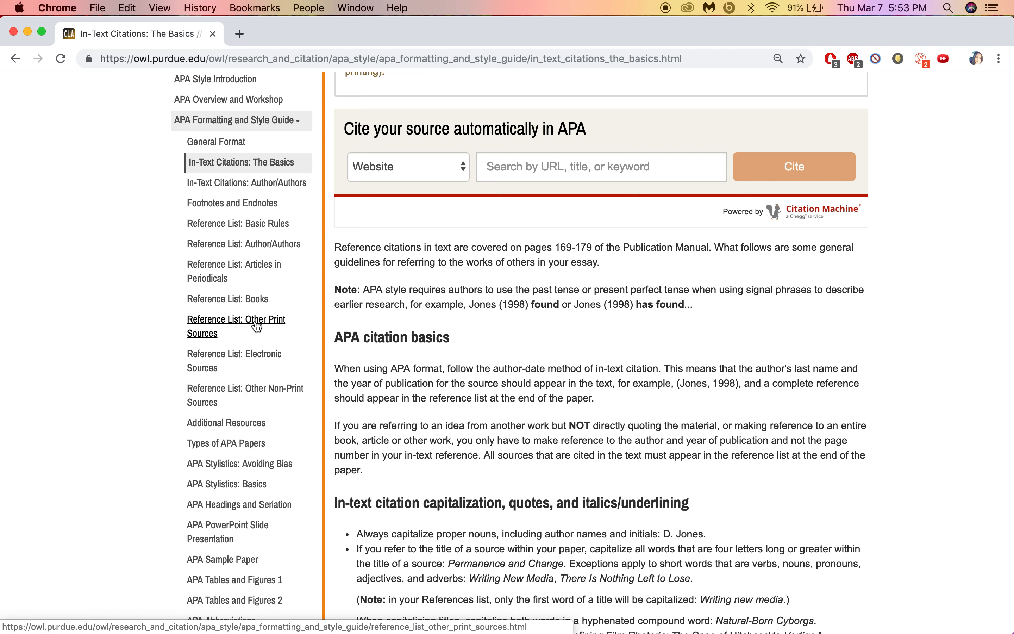
# Step: Open OWL's Reference List: Other Non-Print Sources page and scroll to Personal Communication
pyautogui.click(264, 383)
pyautogui.scroll(-10, 501, 379)
pyautogui.scroll(-10, 503, 383)
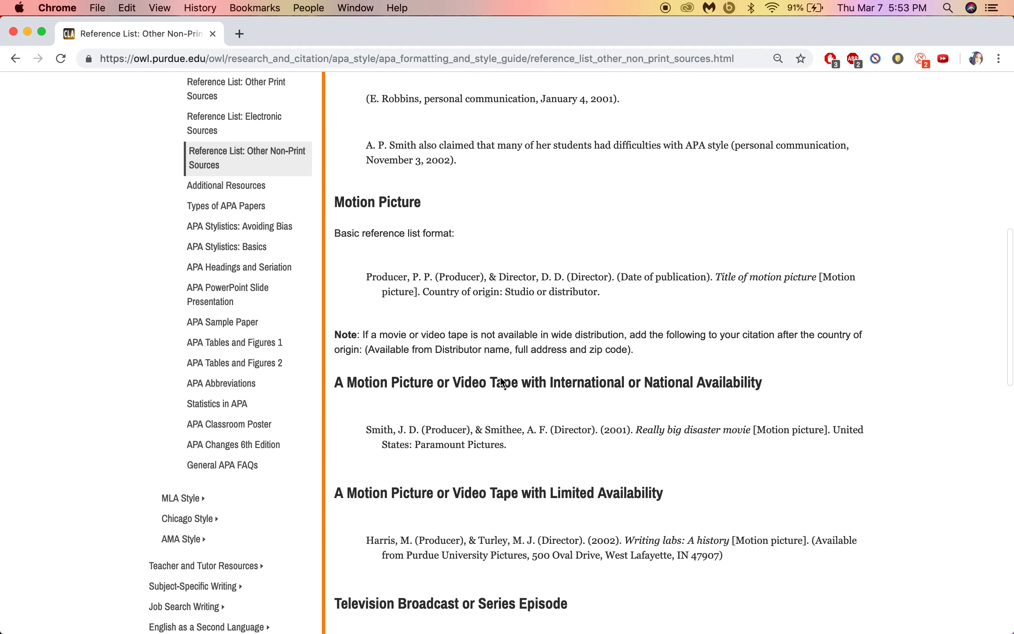
pyautogui.scroll(-8, 500, 376)
pyautogui.scroll(14, 500, 375)
pyautogui.scroll(4, 500, 376)
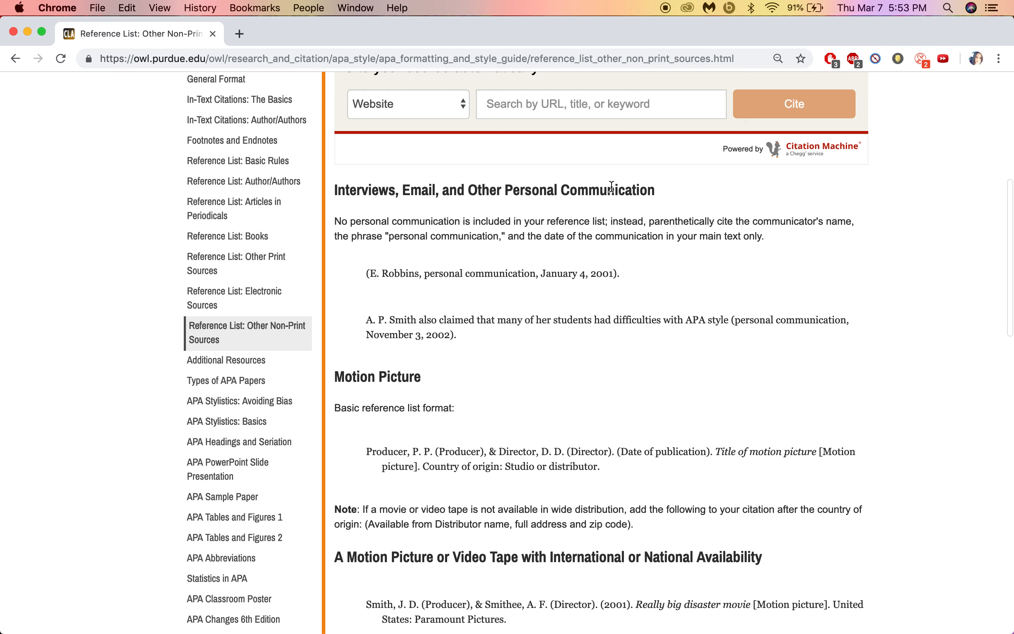
# Step: Highlight the Personal Communication heading and its example citation, then open a new browser tab
pyautogui.moveTo(651, 189); pyautogui.dragTo(331, 191)
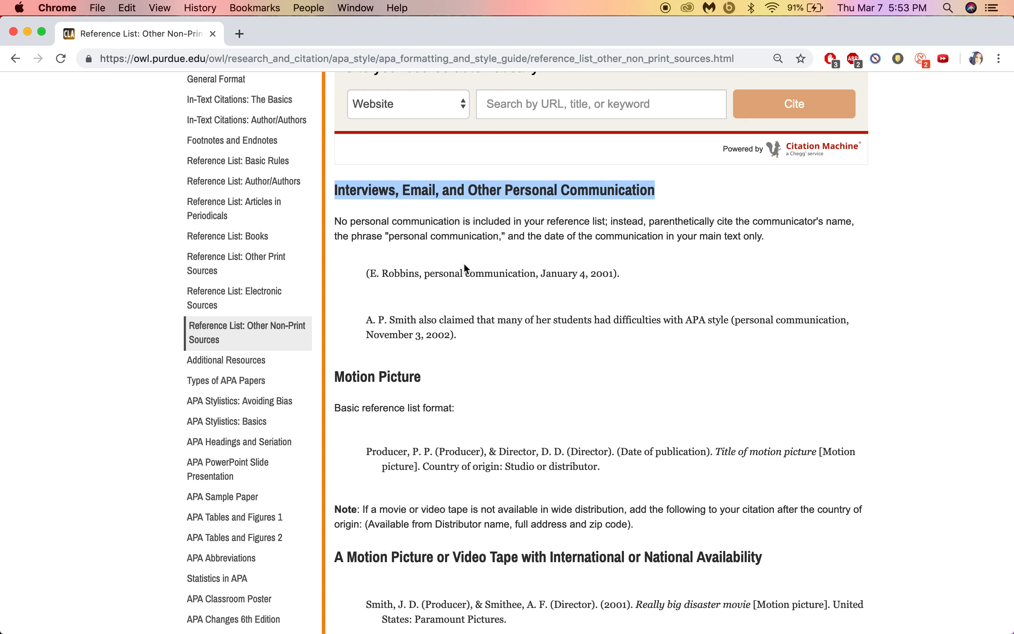
pyautogui.click(466, 268)
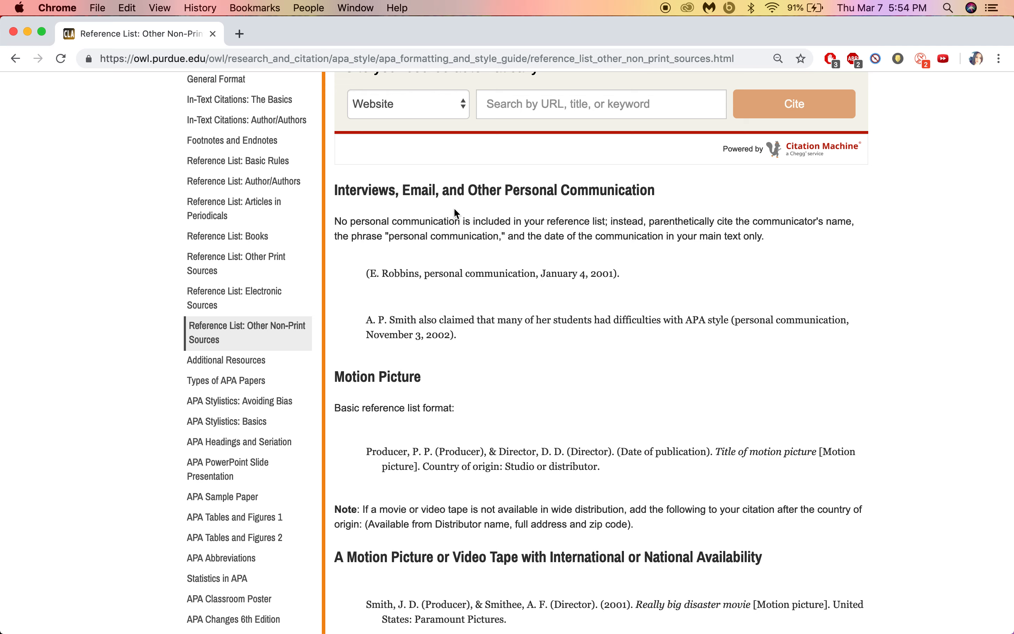
pyautogui.moveTo(367, 273); pyautogui.dragTo(606, 290)
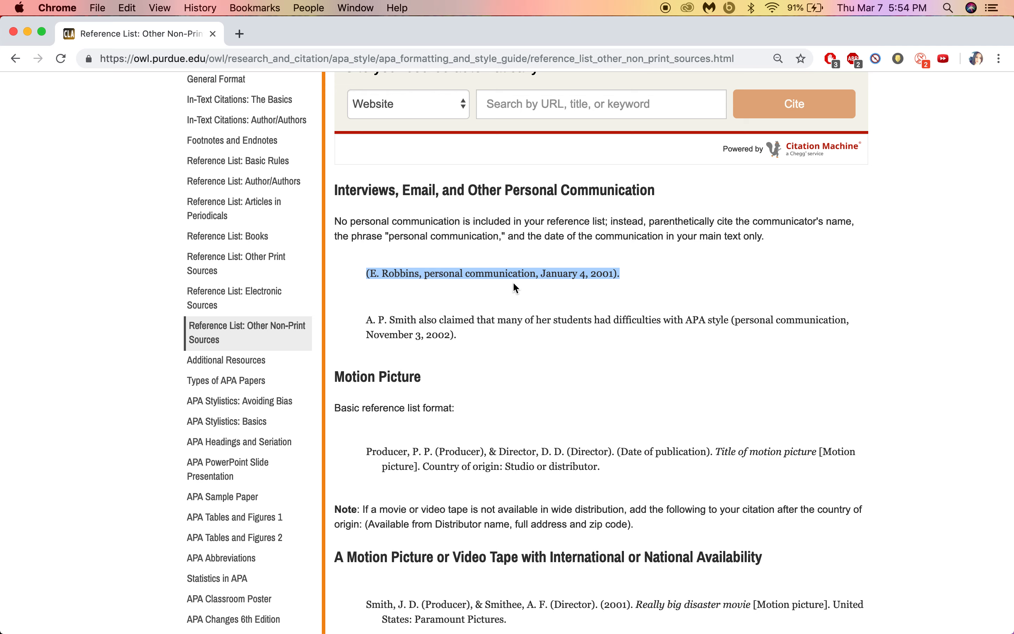
pyautogui.click(239, 33)
# Step: Sign in to Canvas and preview the CRIM104 term paper assignment document
pyautogui.write('canv')
pyautogui.press('Return')
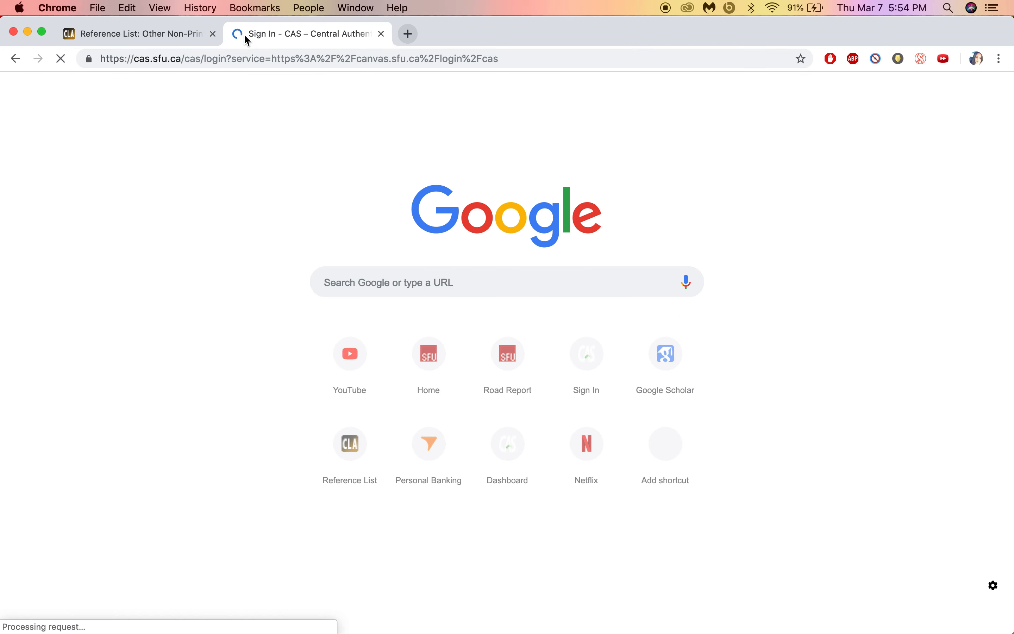
pyautogui.click(304, 465)
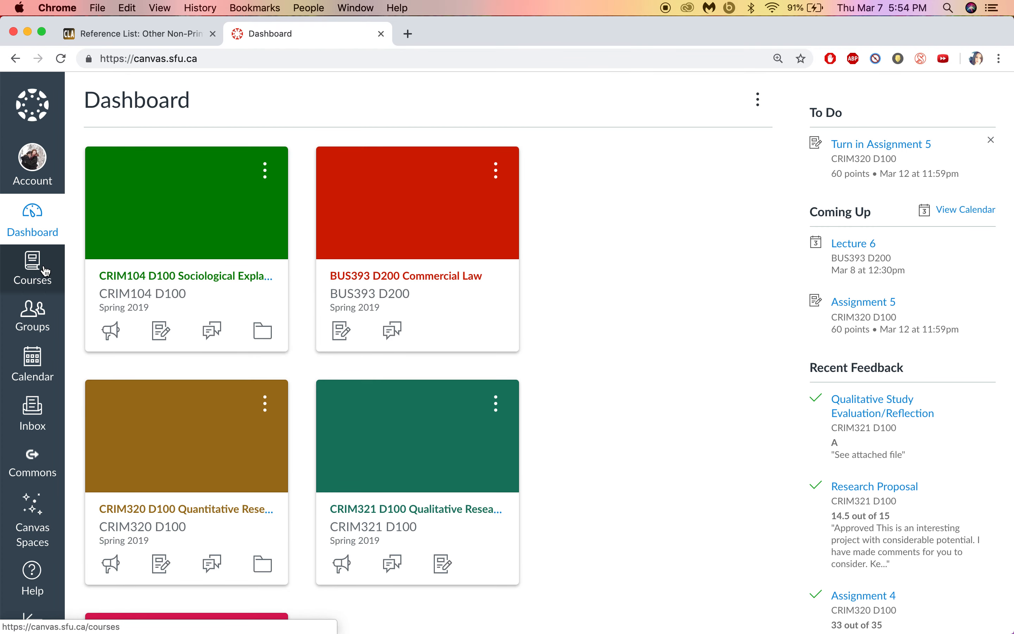
pyautogui.click(263, 331)
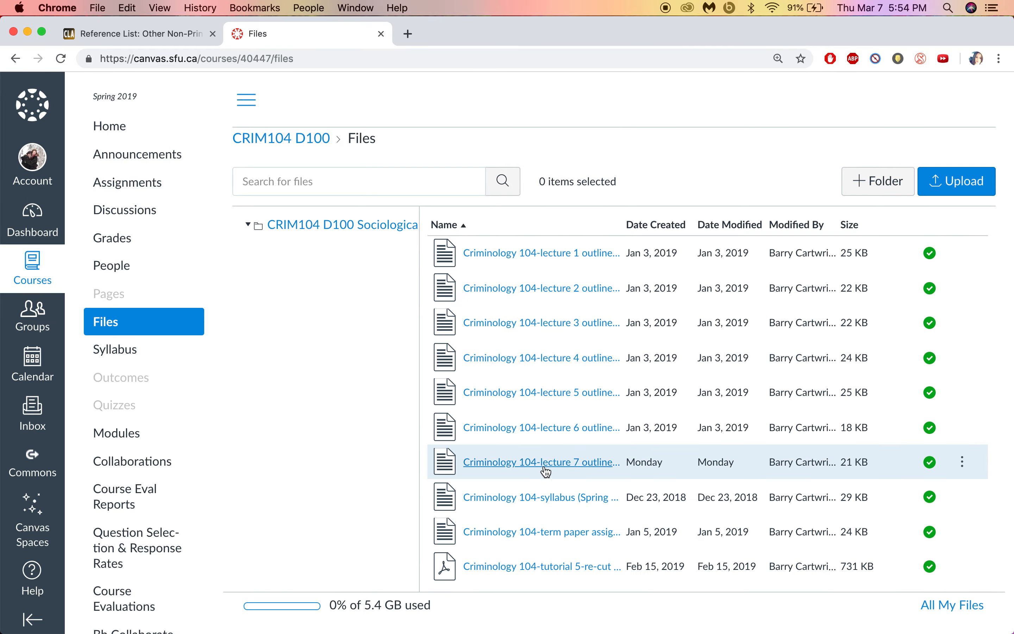
pyautogui.click(557, 530)
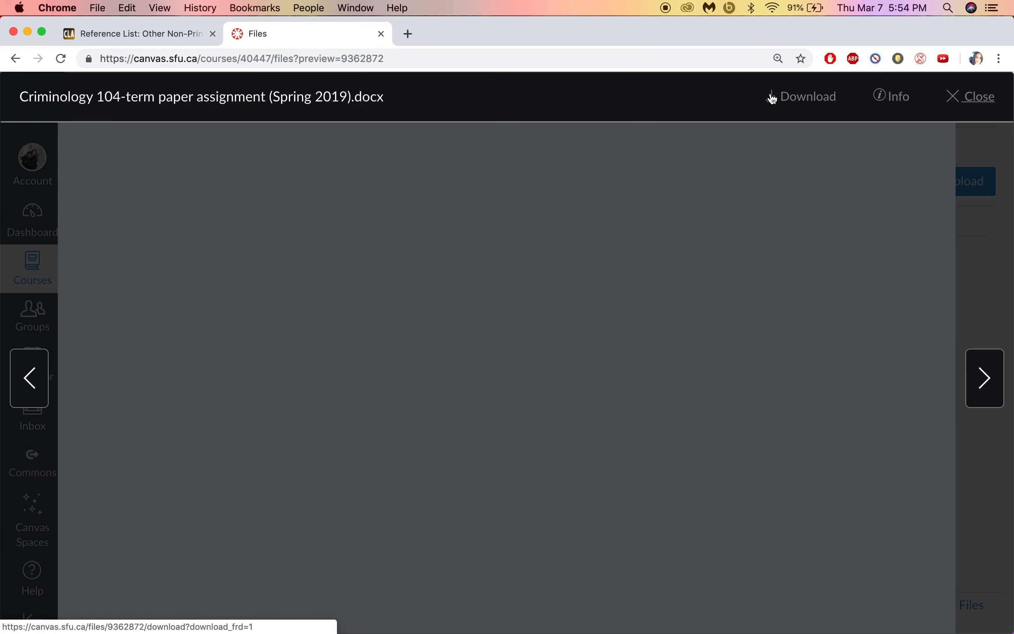
# Step: Scroll to the assignment's reference examples and highlight the 2019 lecture reference
pyautogui.scroll(-20, 694, 346)
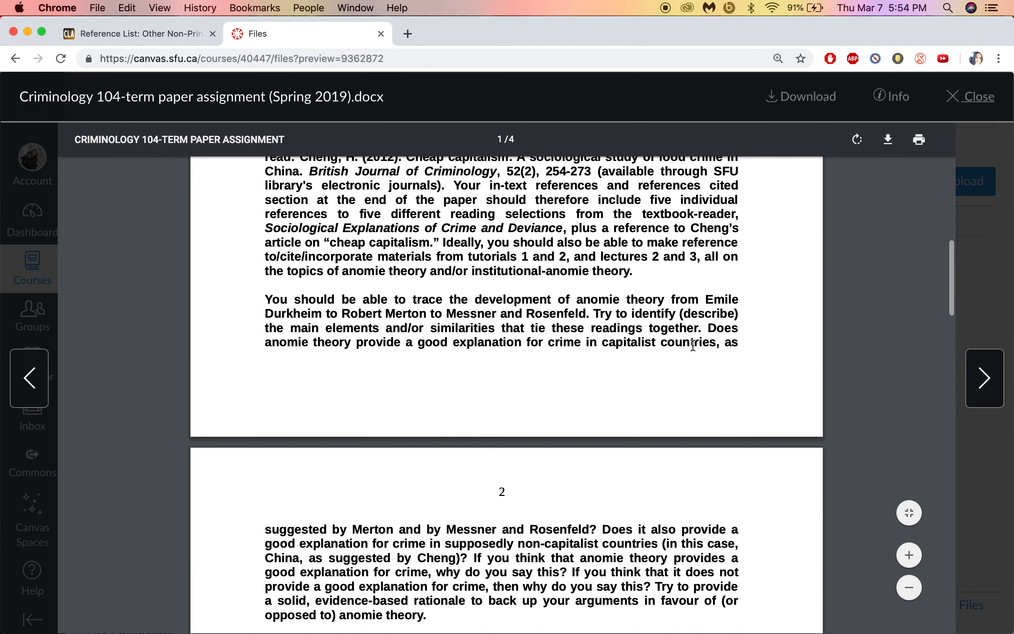
pyautogui.scroll(-5, 694, 345)
pyautogui.scroll(-15, 693, 345)
pyautogui.scroll(-10, 694, 346)
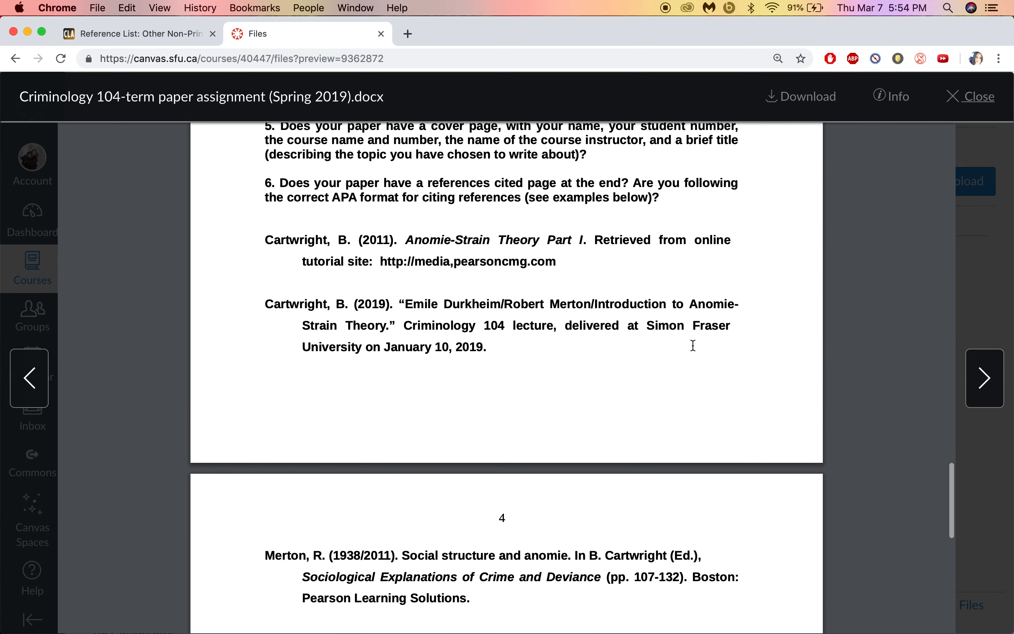
pyautogui.moveTo(497, 256); pyautogui.dragTo(269, 212)
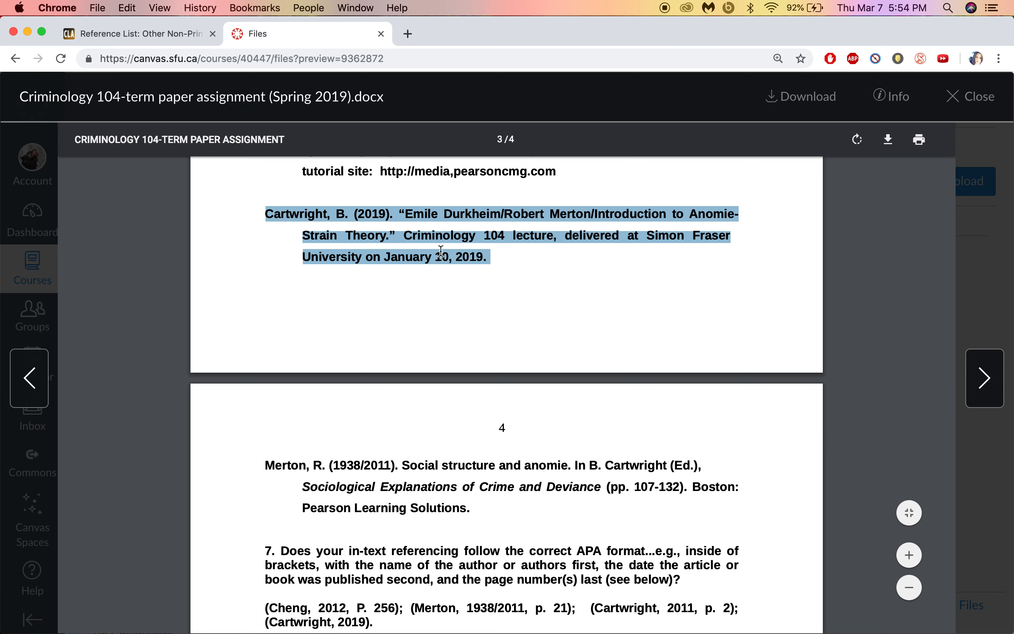
pyautogui.click(505, 259)
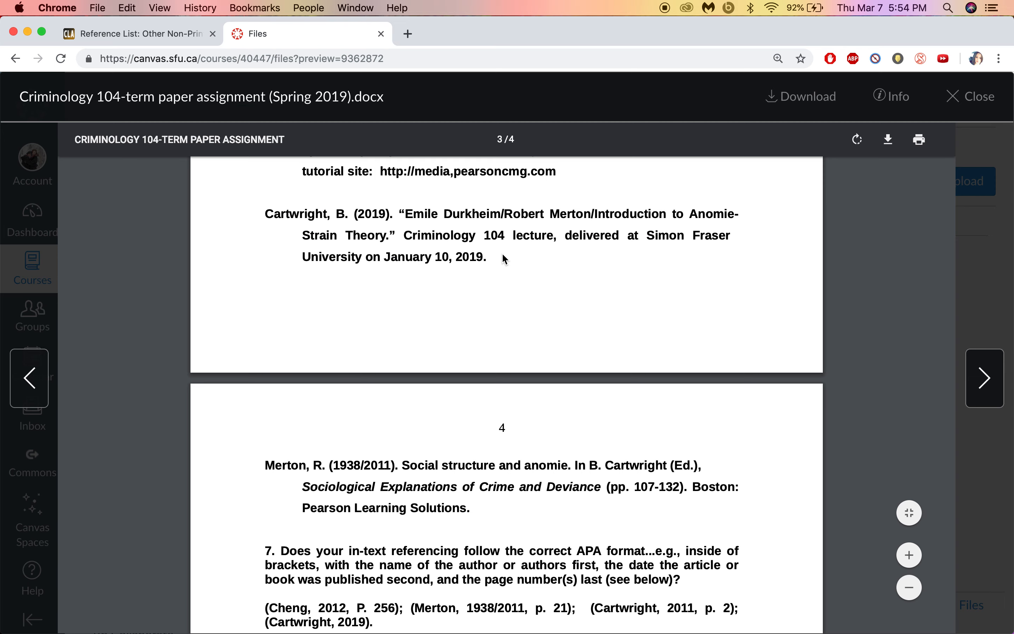
# Step: Review the 2011 online tutorial and Cartwright 2019 lecture examples, then bring the Word draft forward
pyautogui.scroll(3, 505, 259)
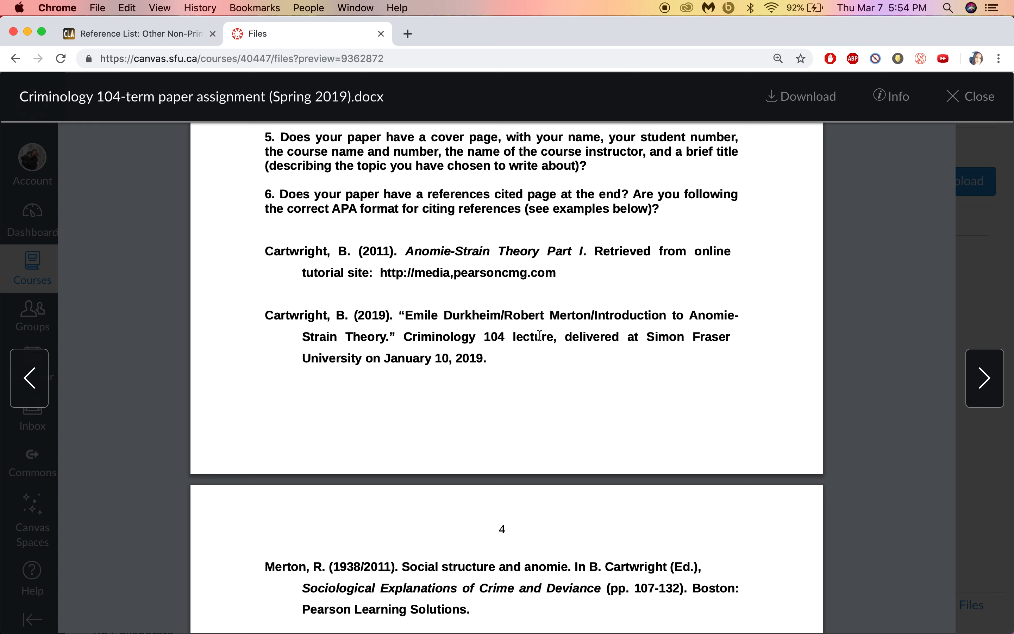
pyautogui.moveTo(564, 275); pyautogui.dragTo(271, 250)
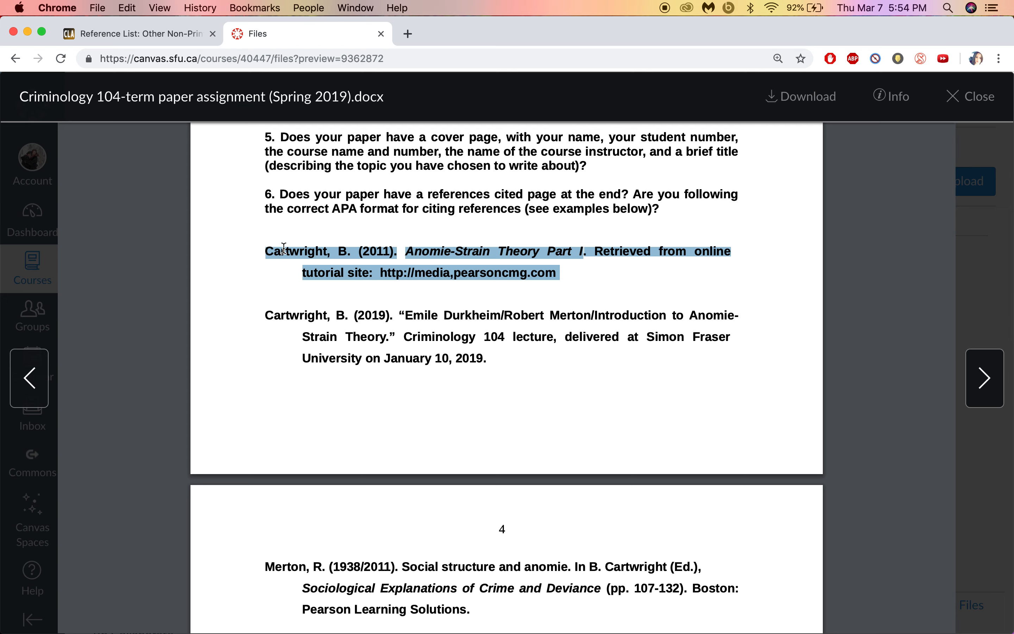
pyautogui.moveTo(268, 316); pyautogui.dragTo(508, 363)
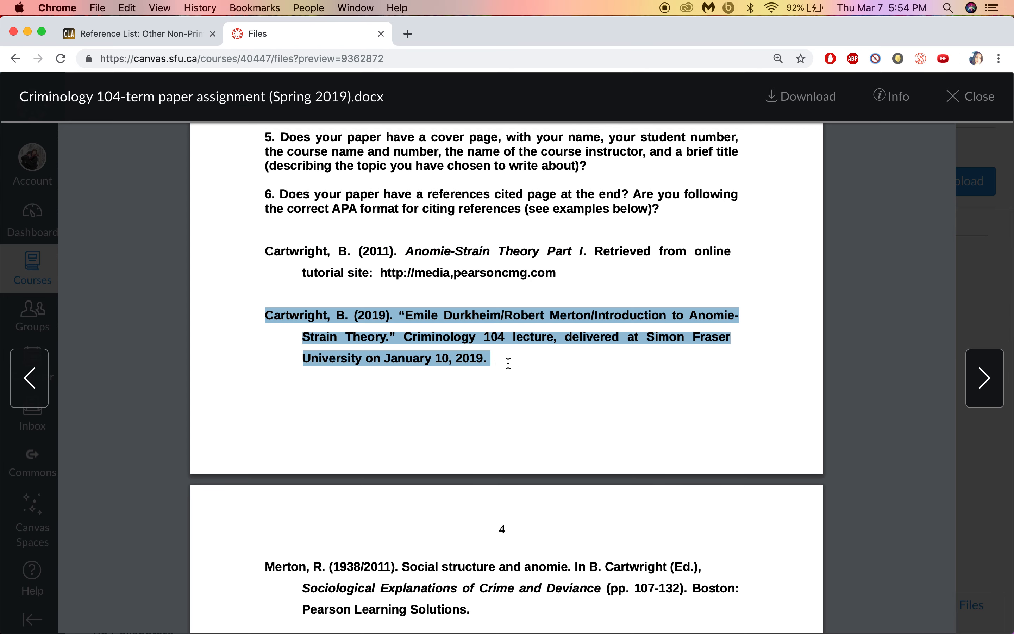
pyautogui.click(520, 337)
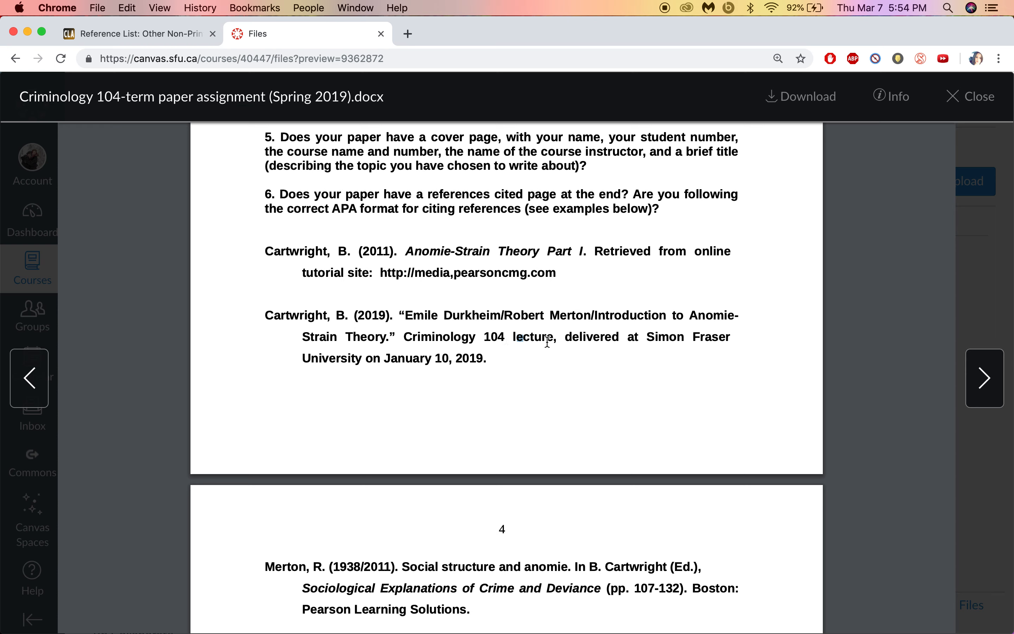
pyautogui.moveTo(265, 315); pyautogui.dragTo(496, 358)
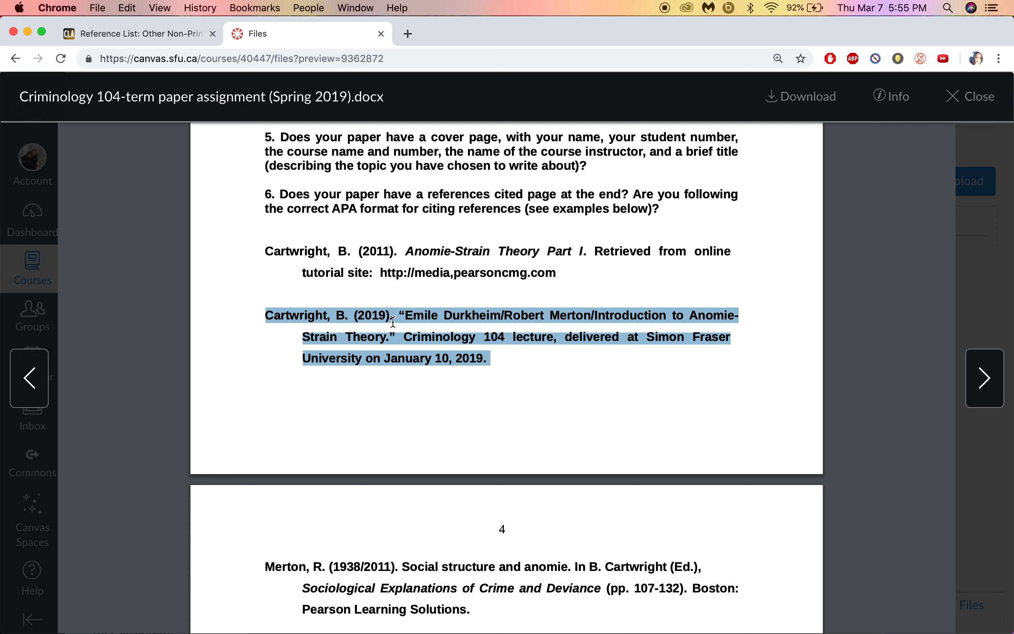
pyautogui.click(497, 366)
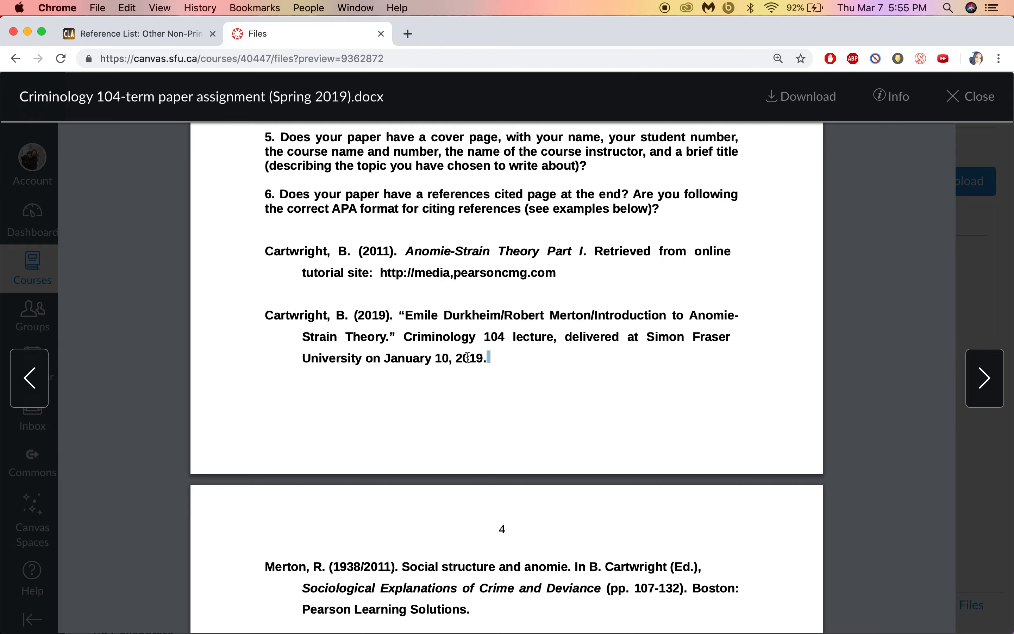
pyautogui.hotkey('ctrl', 'Up')
pyautogui.click(340, 396)
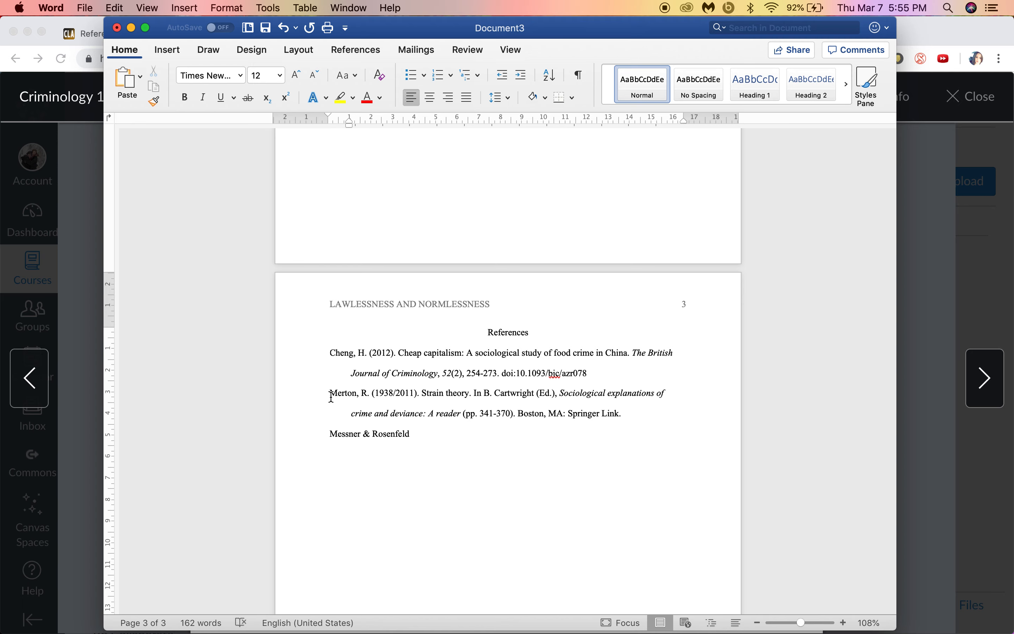
# Step: Enter 'Cartwright, B. (2019a).' and 'Cartwright, B. (2019b).' as the first two References lines
pyautogui.click(922, 203)
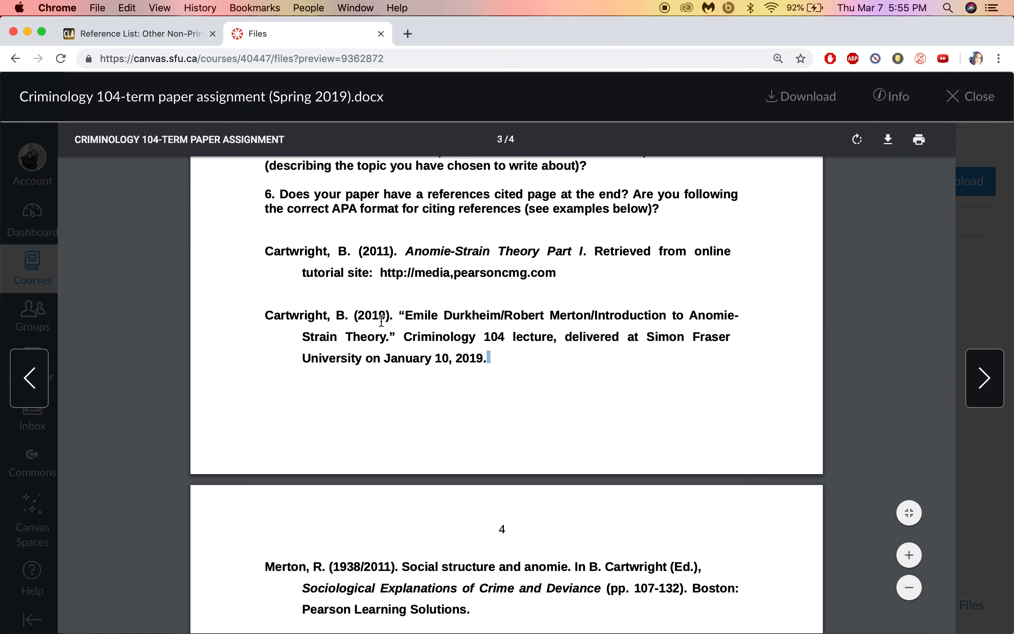
pyautogui.hotkey('ctrl', 'Up')
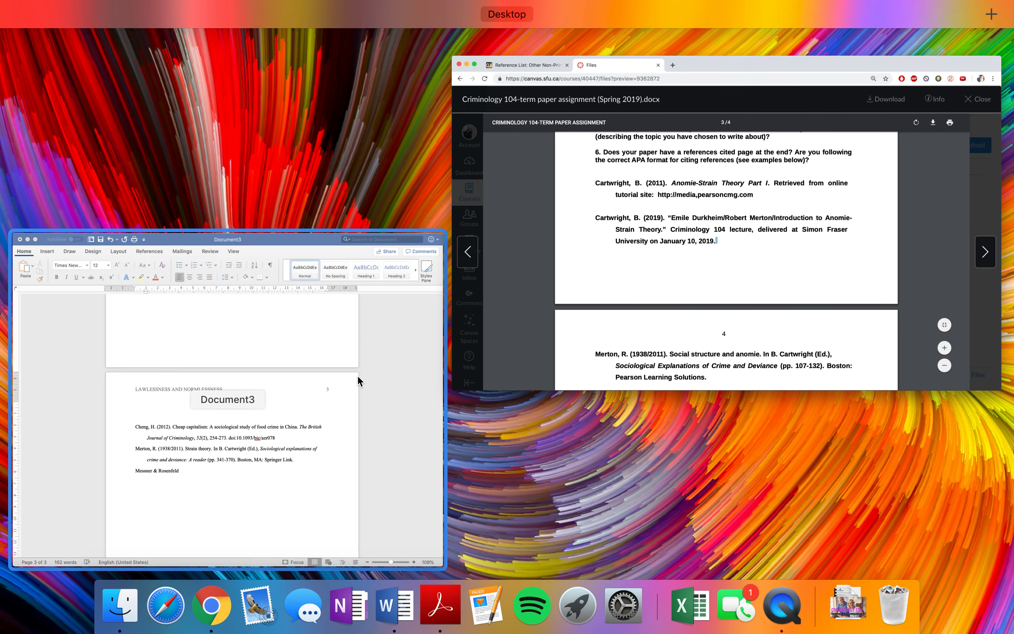
pyautogui.click(396, 377)
pyautogui.click(352, 350)
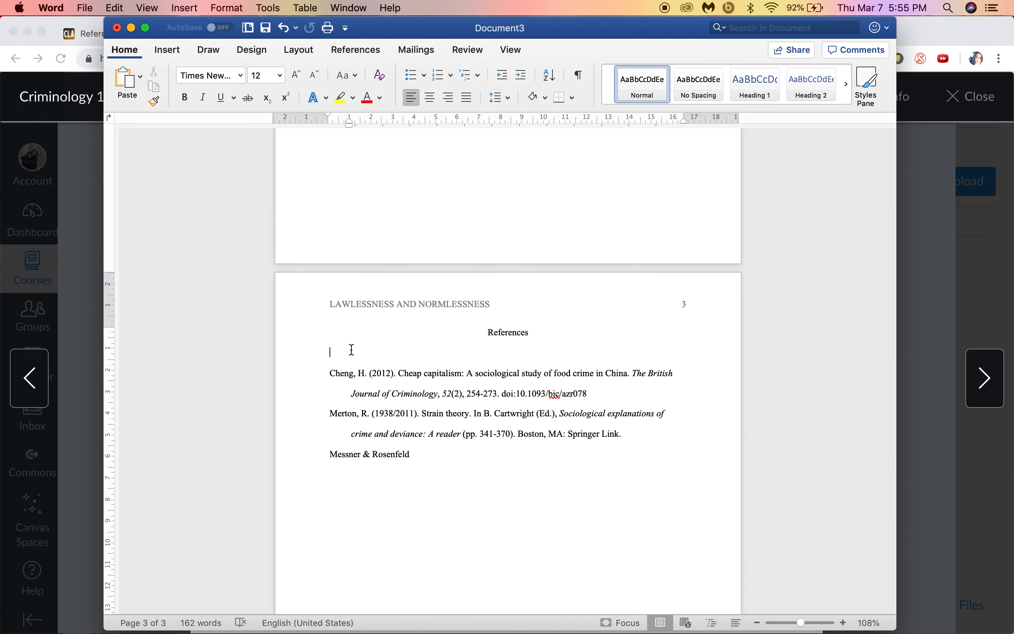
pyautogui.write('Cartwright, B. (2019a).')
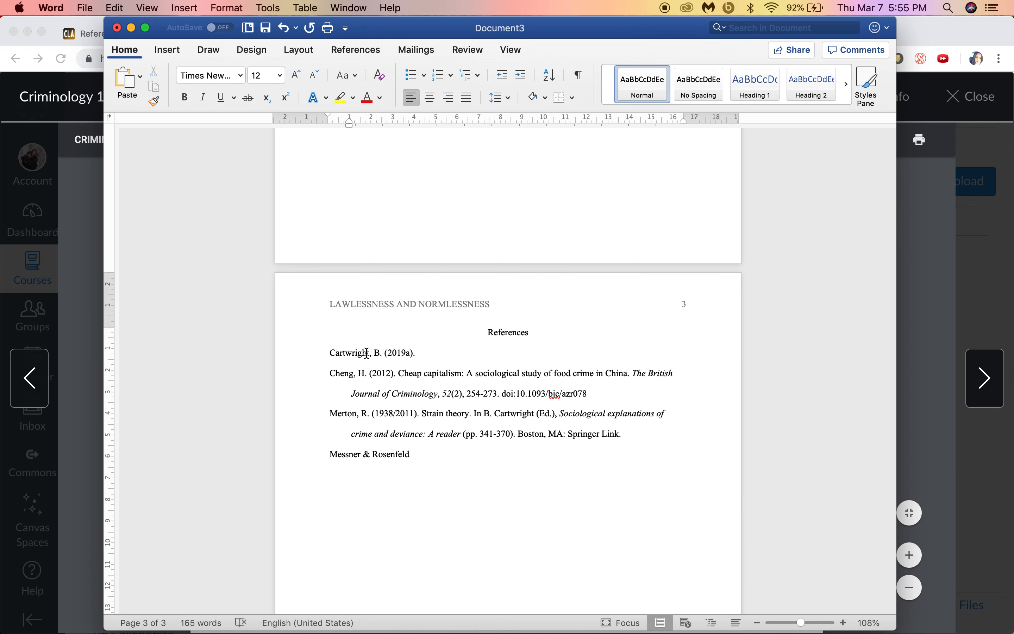
pyautogui.press('Return')
pyautogui.write('Cartwright, B. (2019b).')
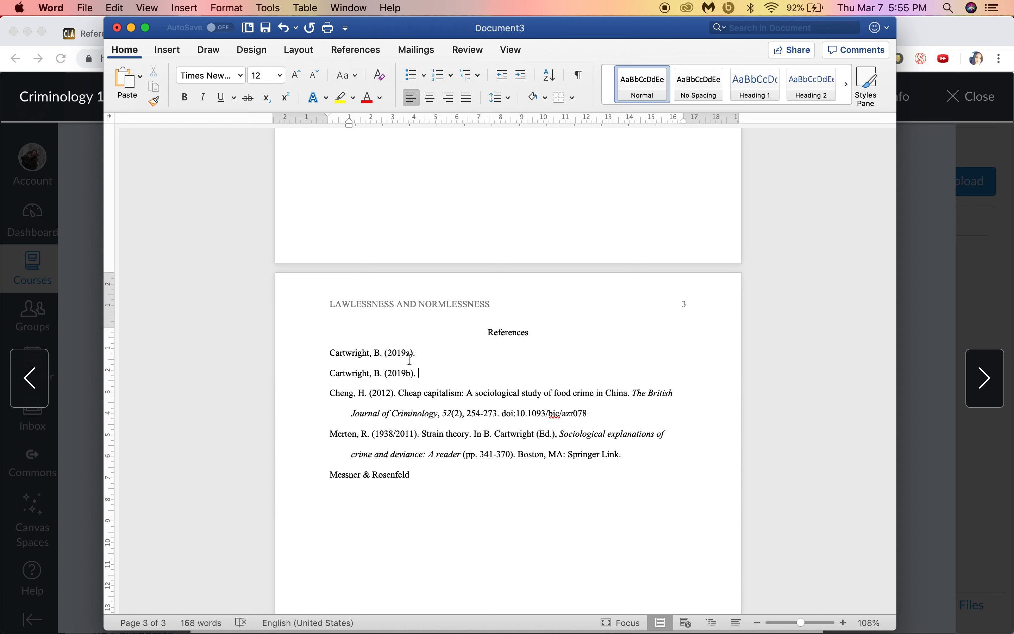
pyautogui.moveTo(408, 354)
pyautogui.mouseDown()
pyautogui.moveTo(409, 374)
pyautogui.moveTo(394, 357)
pyautogui.mouseUp()
pyautogui.click(421, 376)
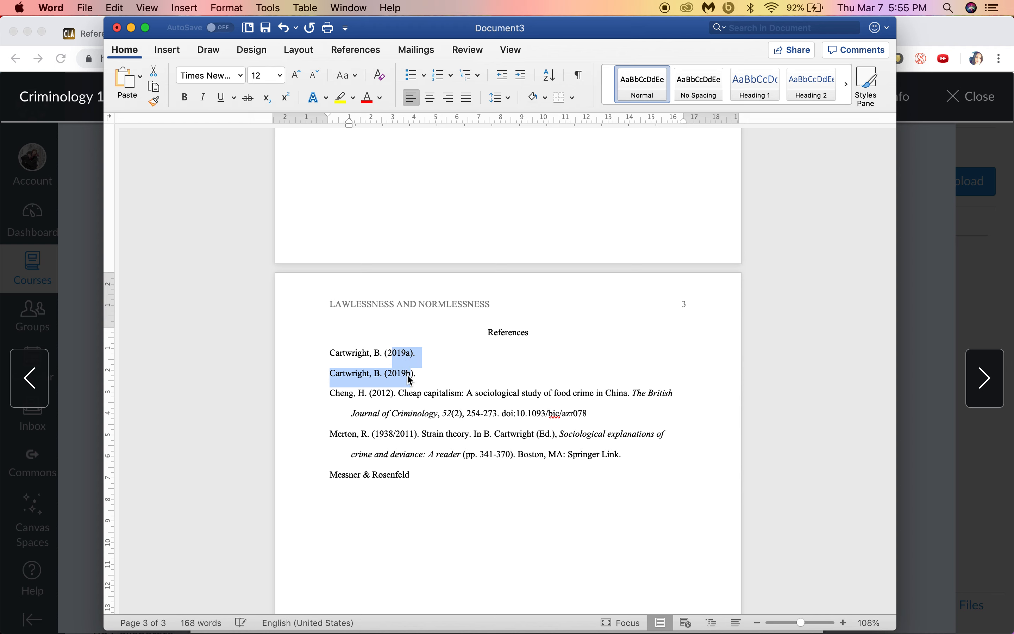
pyautogui.click(403, 363)
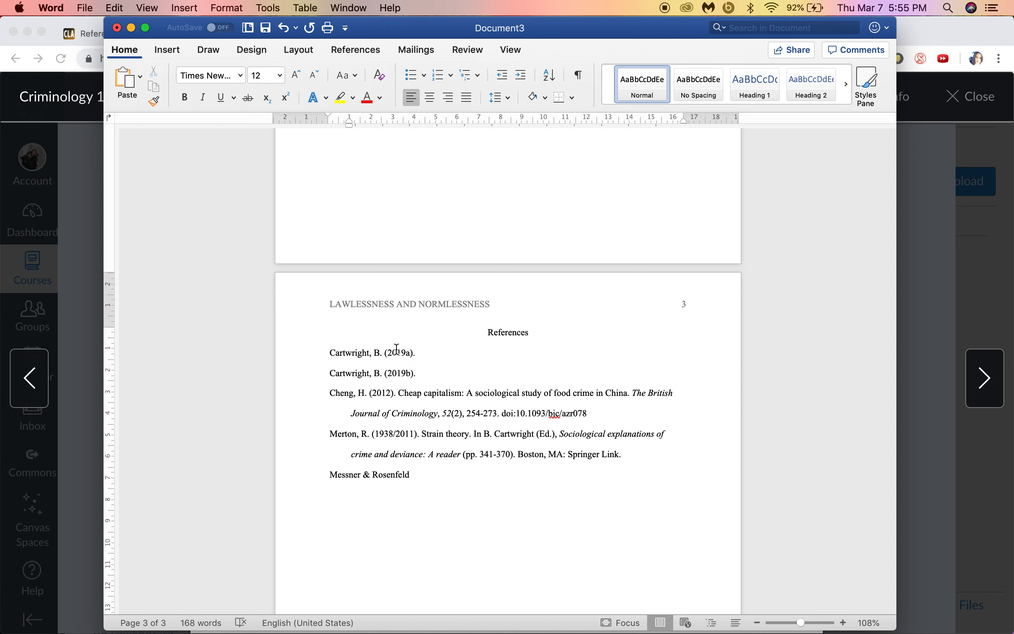
pyautogui.moveTo(410, 353); pyautogui.dragTo(388, 354)
pyautogui.click(422, 378)
# Step: Save the draft to Downloads as Word Template 'CRIM 104 APA paper.dotx' and close it
pyautogui.scroll(-5, 461, 394)
pyautogui.scroll(15, 461, 394)
pyautogui.scroll(5, 461, 394)
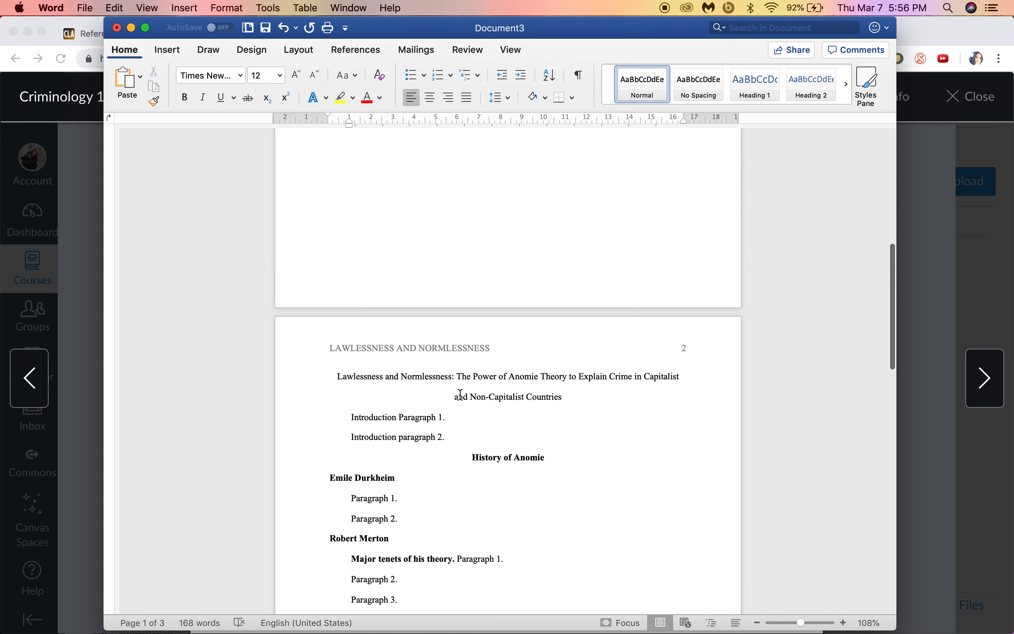
pyautogui.scroll(20, 461, 394)
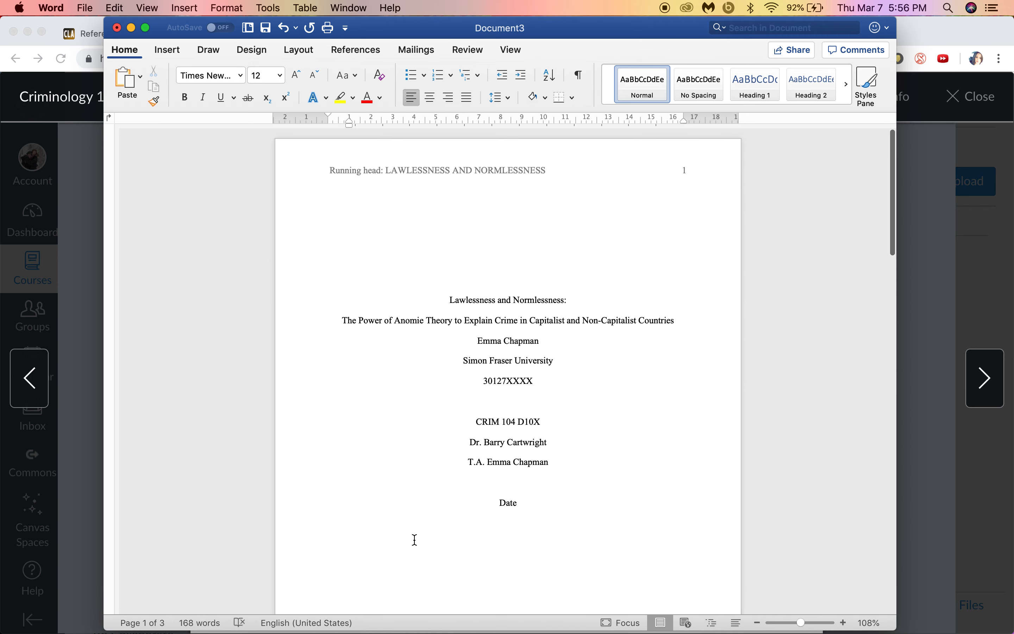
pyautogui.click(85, 8)
pyautogui.click(106, 112)
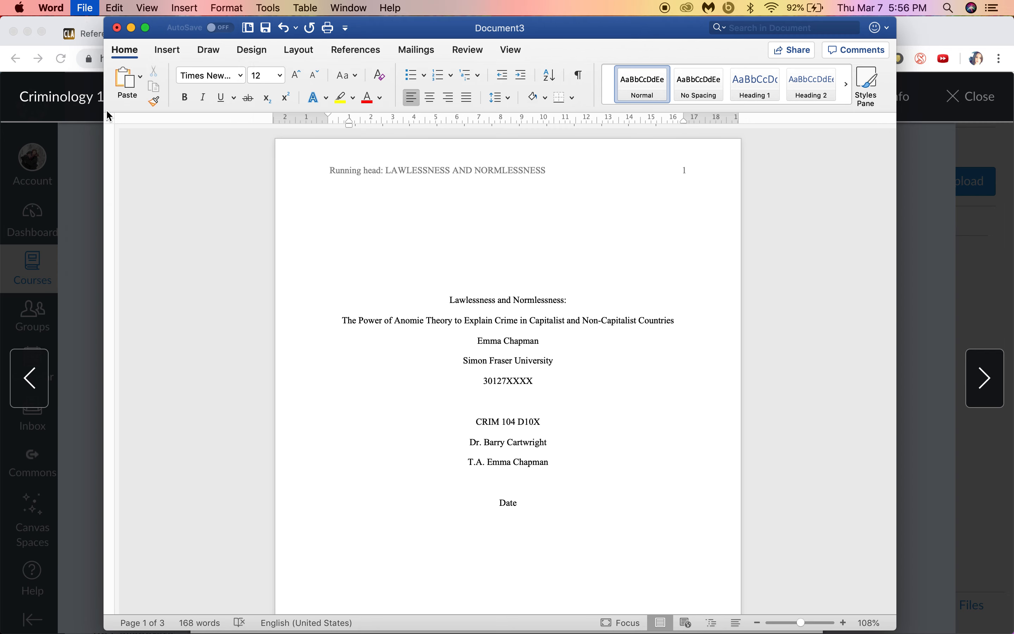
pyautogui.click(503, 130)
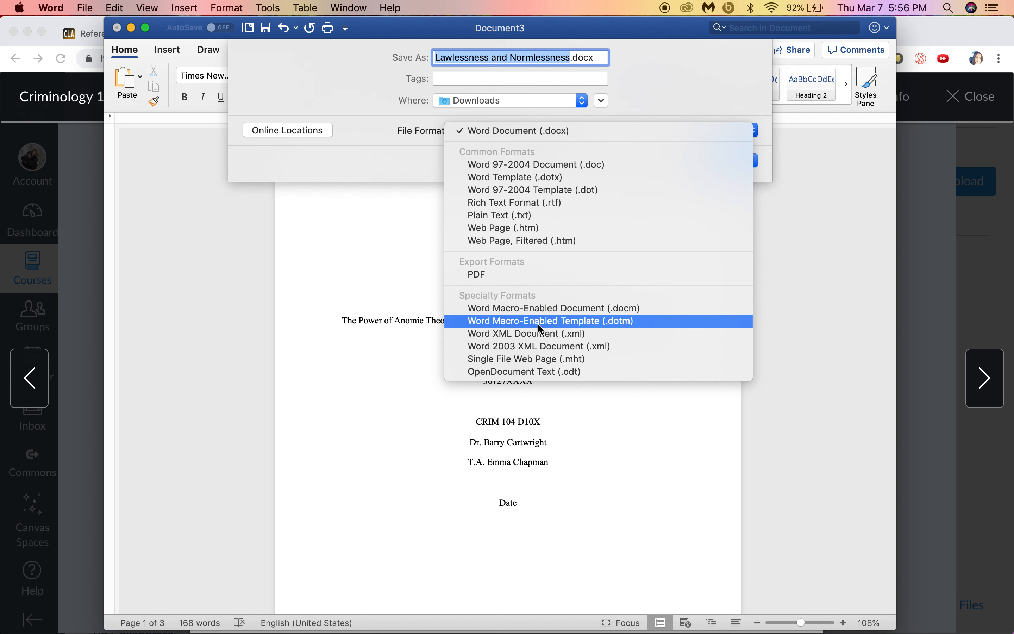
pyautogui.click(525, 179)
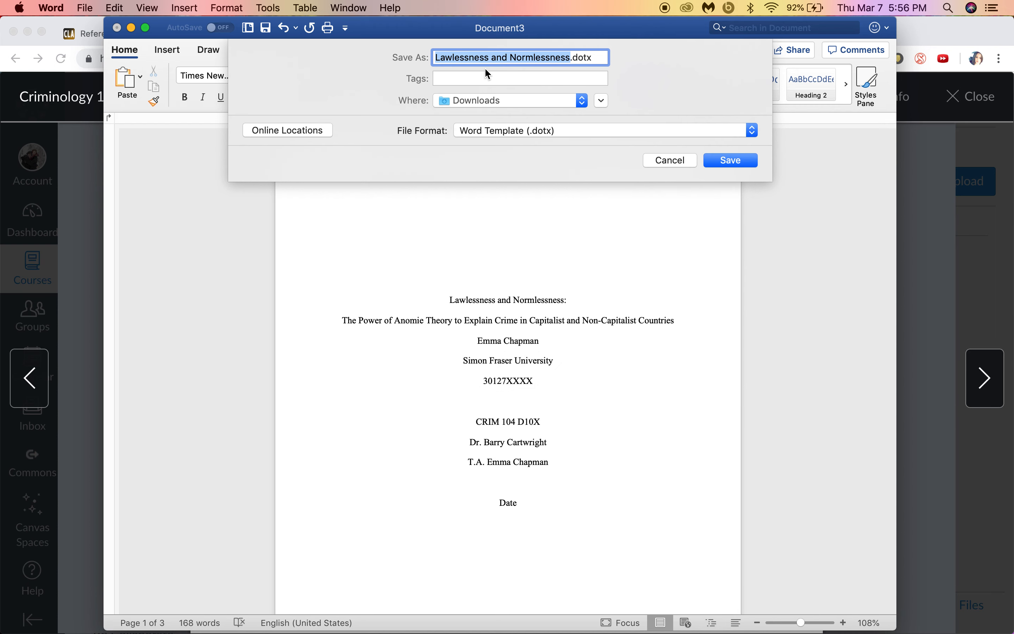
pyautogui.write('CRIM 104 APA paper')
pyautogui.press('BackSpace')
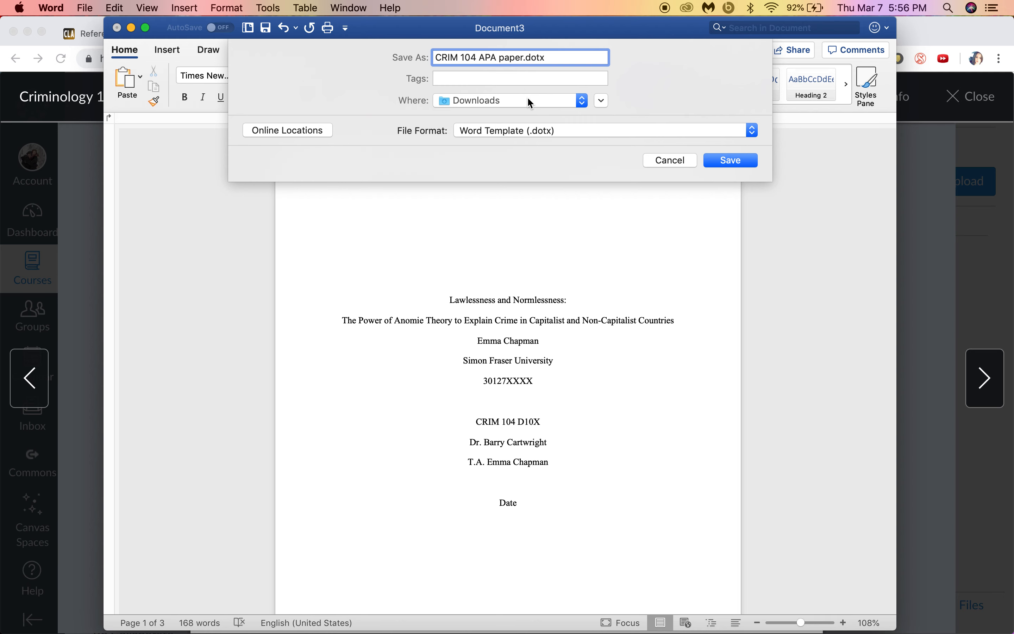
pyautogui.click(742, 159)
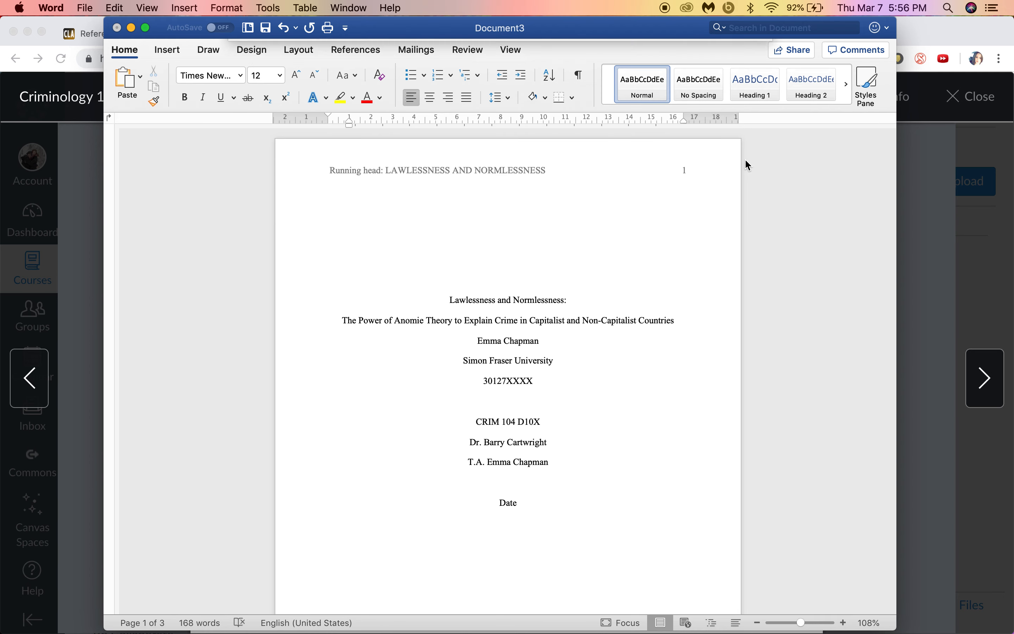
pyautogui.click(117, 28)
# Step: Browse the personal templates in the New from Template gallery, then cancel without creating anything
pyautogui.click(85, 9)
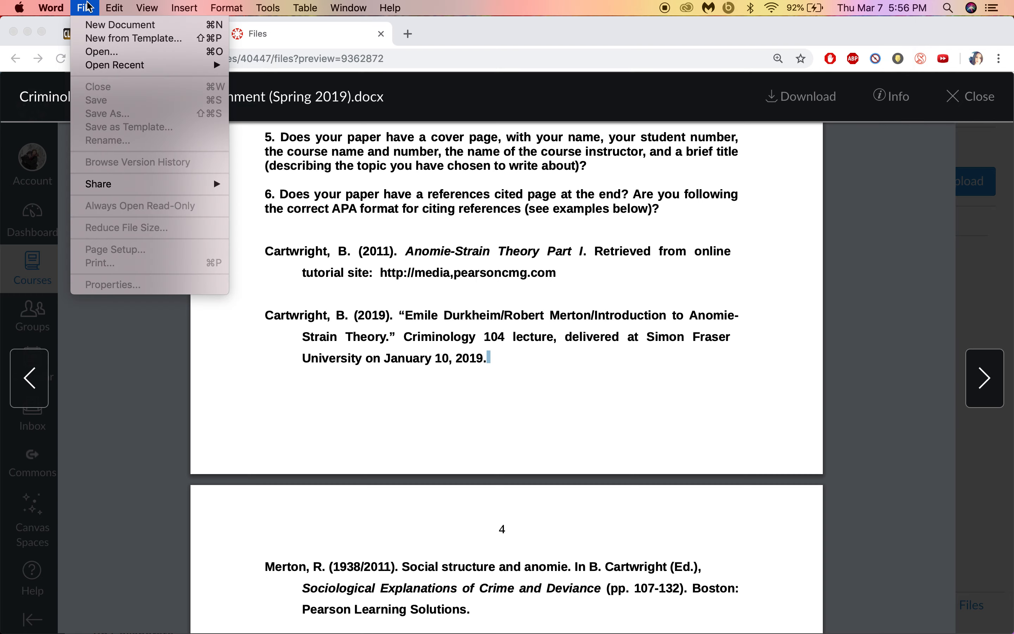
pyautogui.moveTo(119, 73)
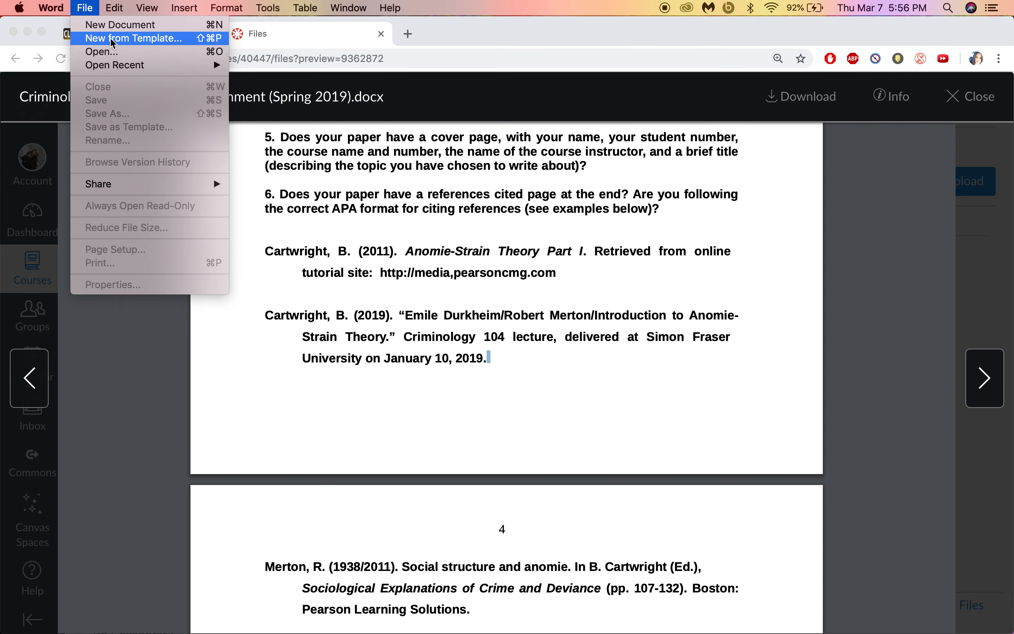
pyautogui.click(126, 38)
pyautogui.click(301, 63)
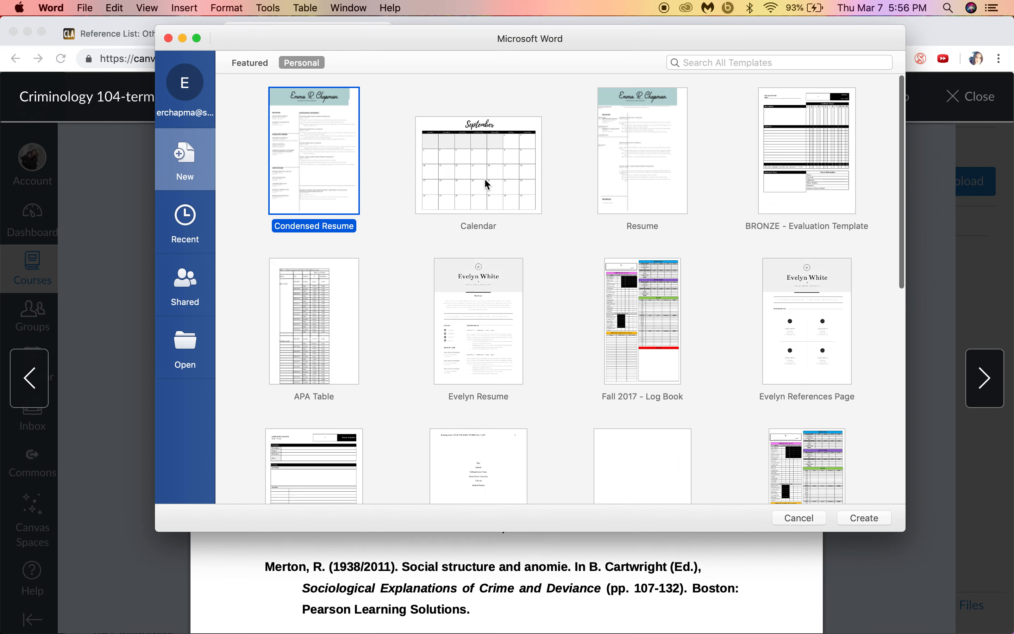
pyautogui.scroll(-5, 543, 286)
pyautogui.scroll(-5, 542, 286)
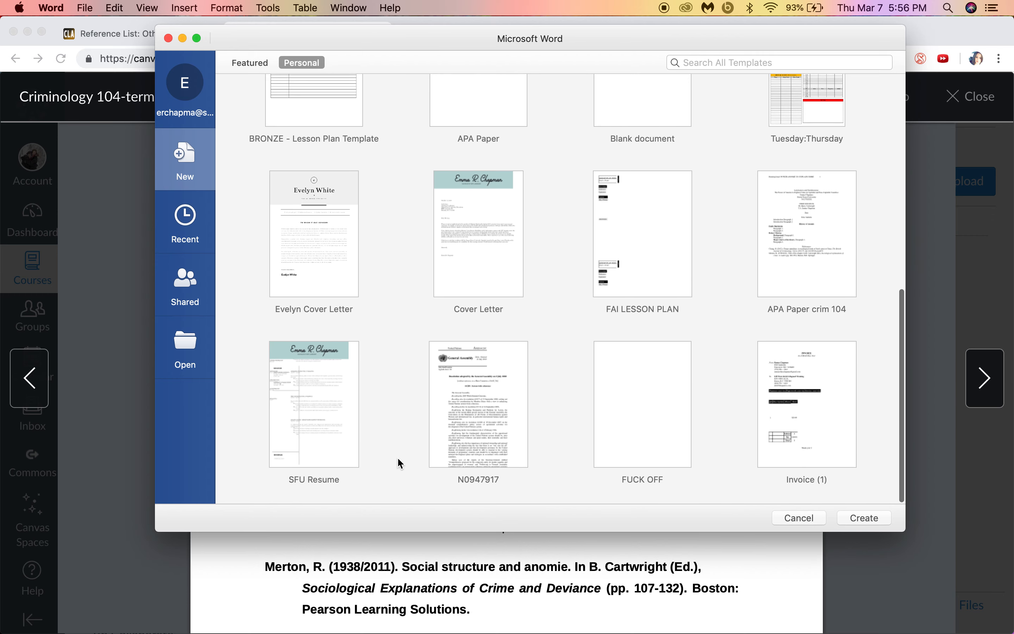
pyautogui.scroll(4, 778, 264)
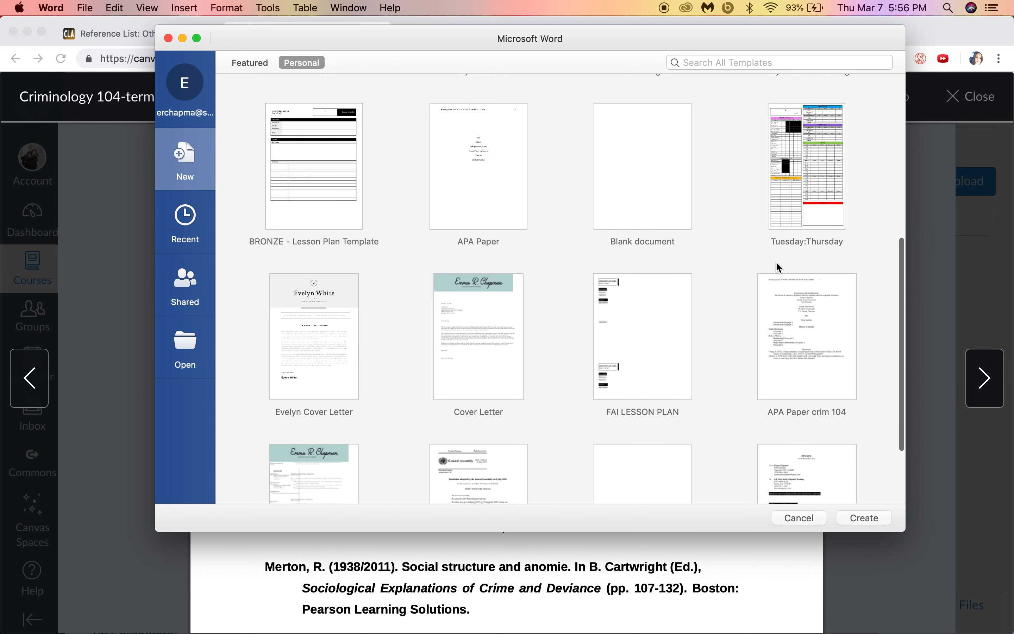
pyautogui.scroll(5, 777, 263)
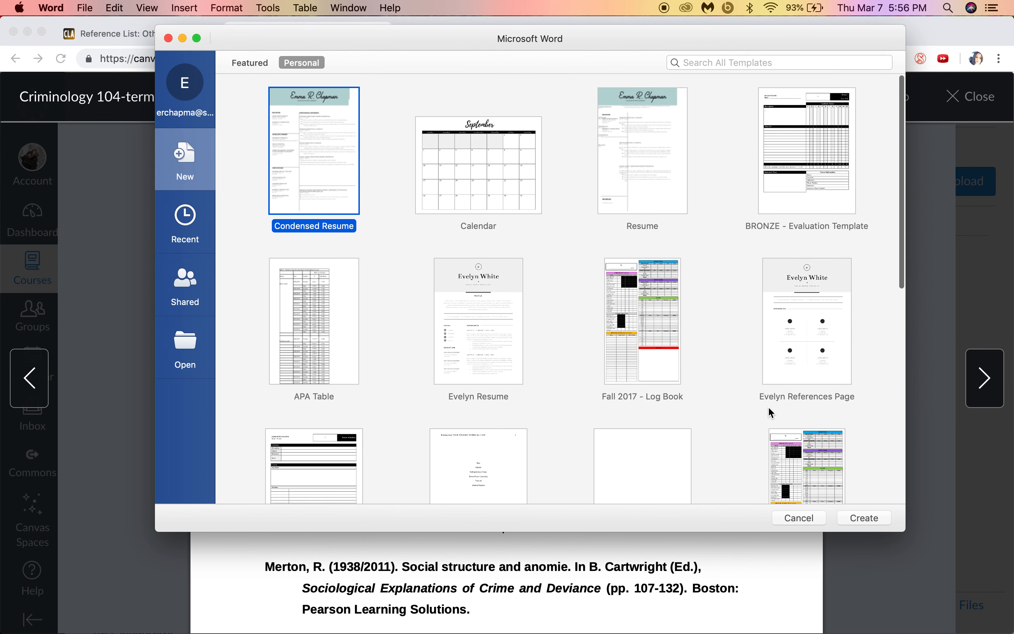
pyautogui.click(801, 519)
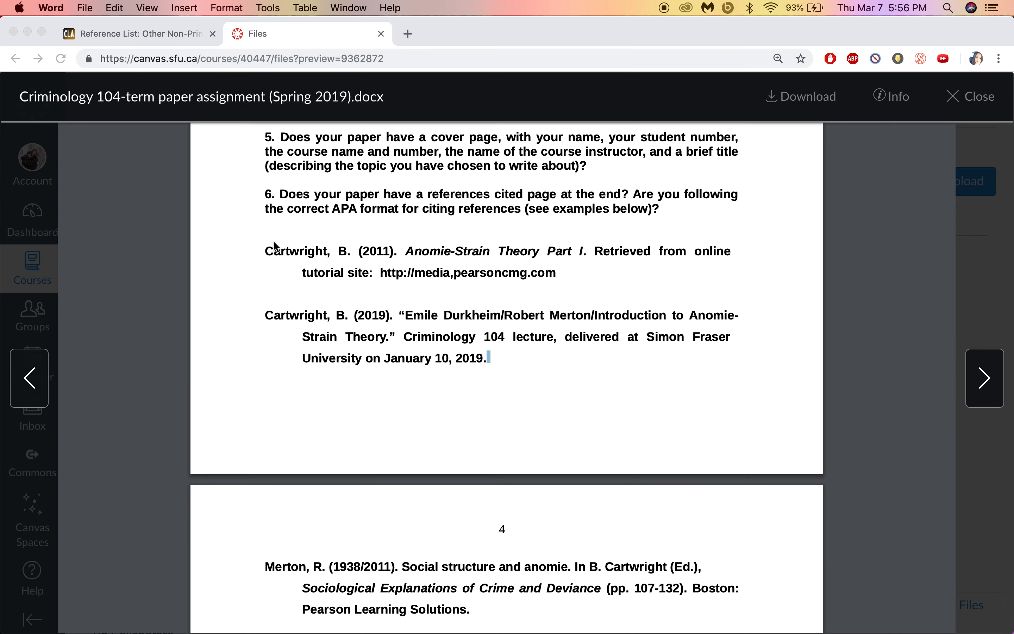
# Step: Open 'CRIM 104 APA paper.dotx' from Finder's Downloads folder as a new document
pyautogui.click(117, 587)
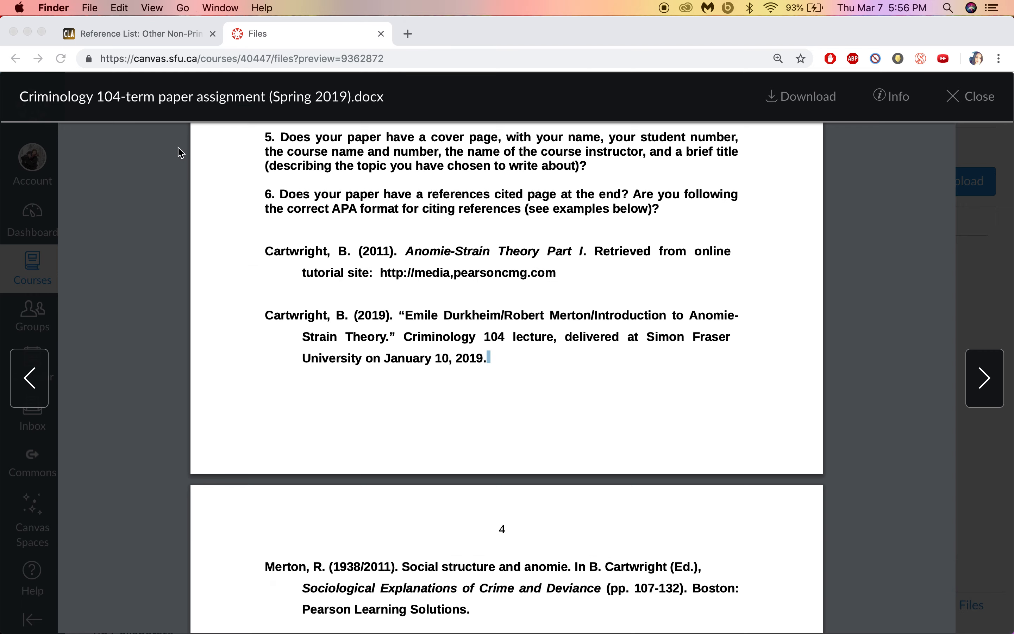
pyautogui.click(103, 132)
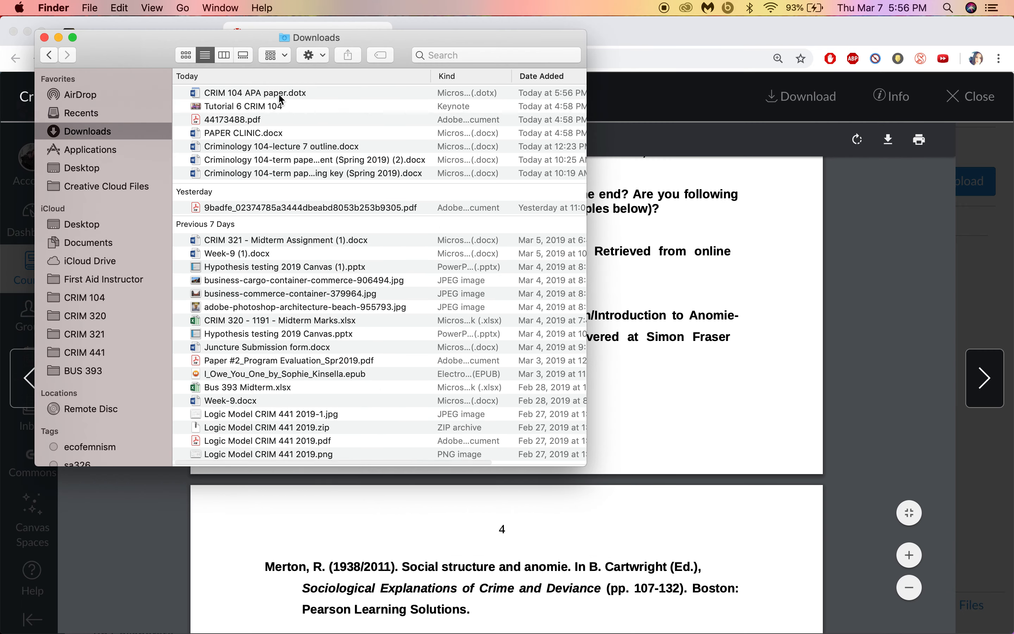
pyautogui.doubleClick(280, 96)
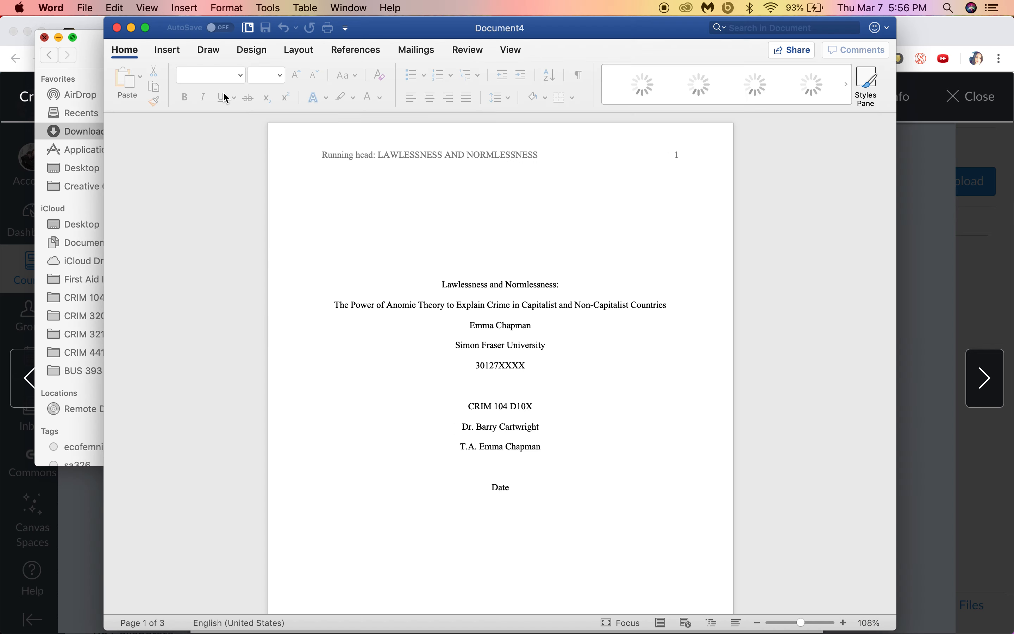
pyautogui.click(44, 37)
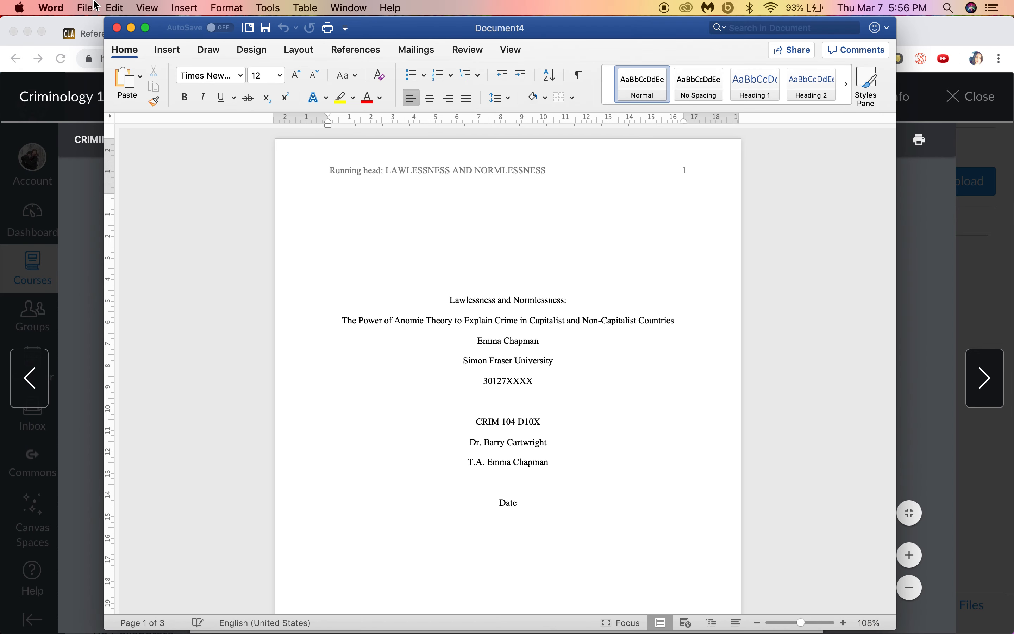
# Step: Save Document4 as the template 'CRIM 104 Template' in the Templates folder and close it
pyautogui.click(86, 8)
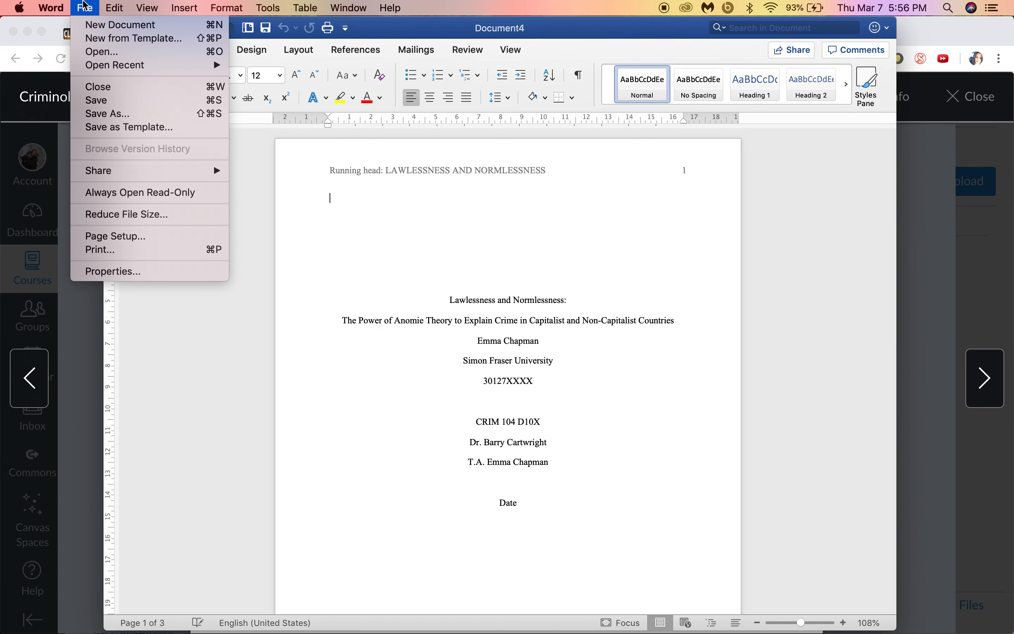
pyautogui.click(130, 127)
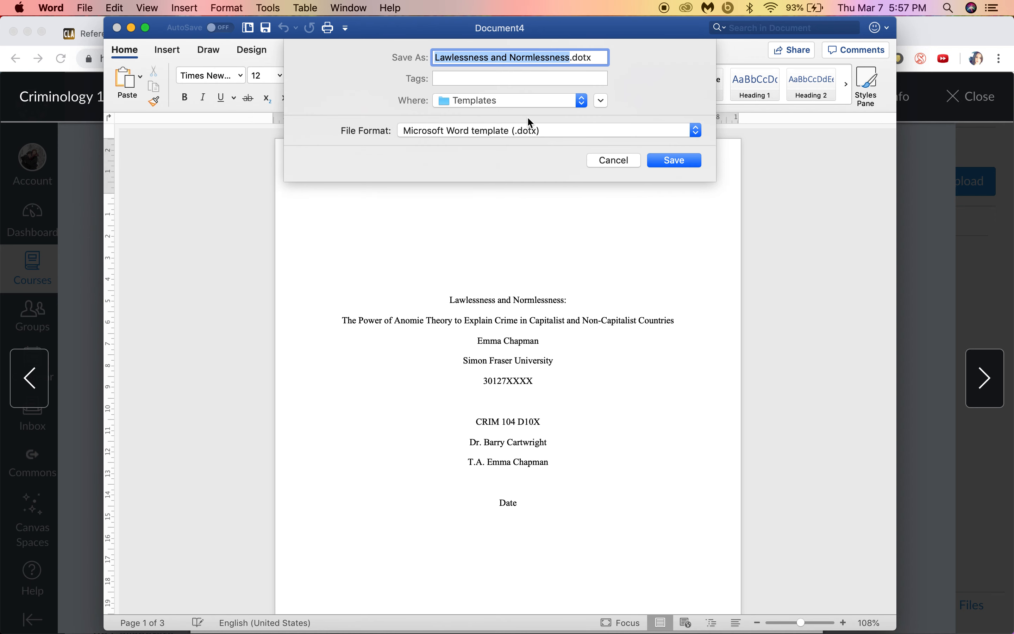
pyautogui.write('CRIM 104 ')
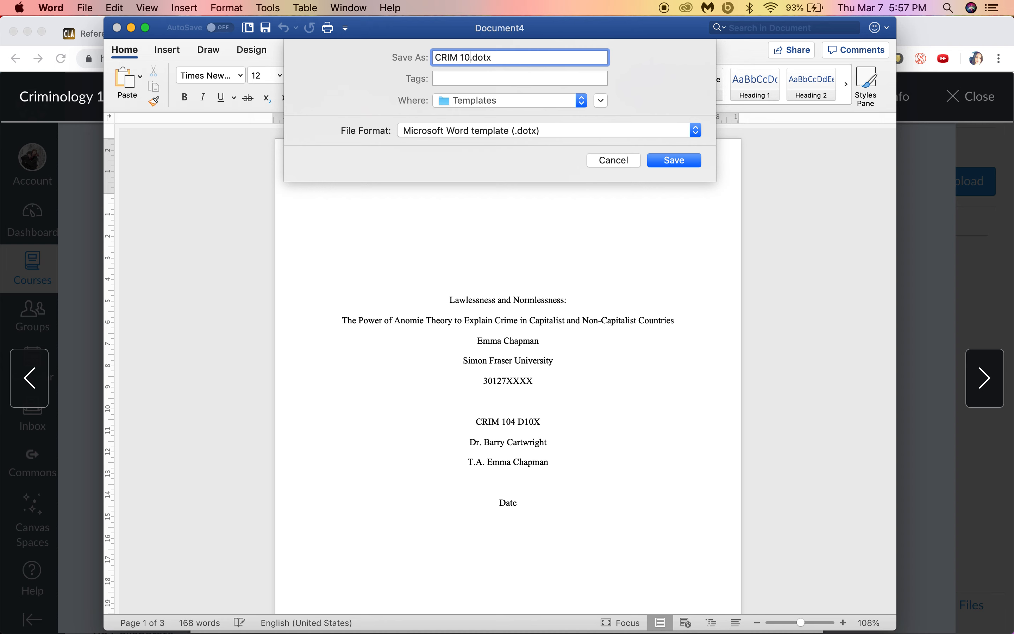
pyautogui.write('Template')
pyautogui.click(674, 160)
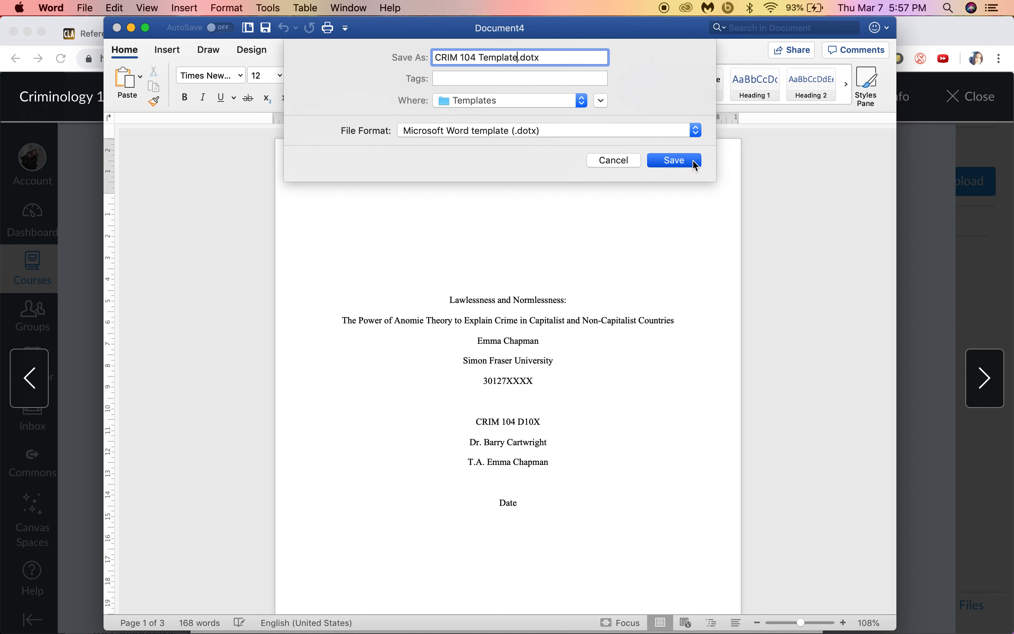
pyautogui.click(118, 28)
pyautogui.click(85, 7)
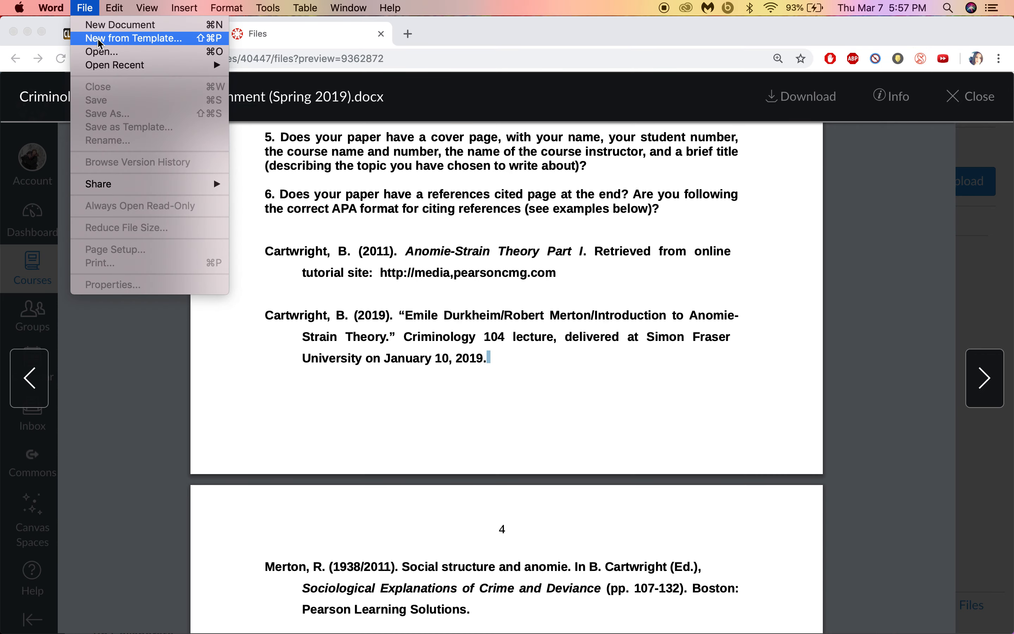
# Step: Confirm CRIM 104 Template is listed under Personal templates, then create a new Blank Document
pyautogui.click(126, 38)
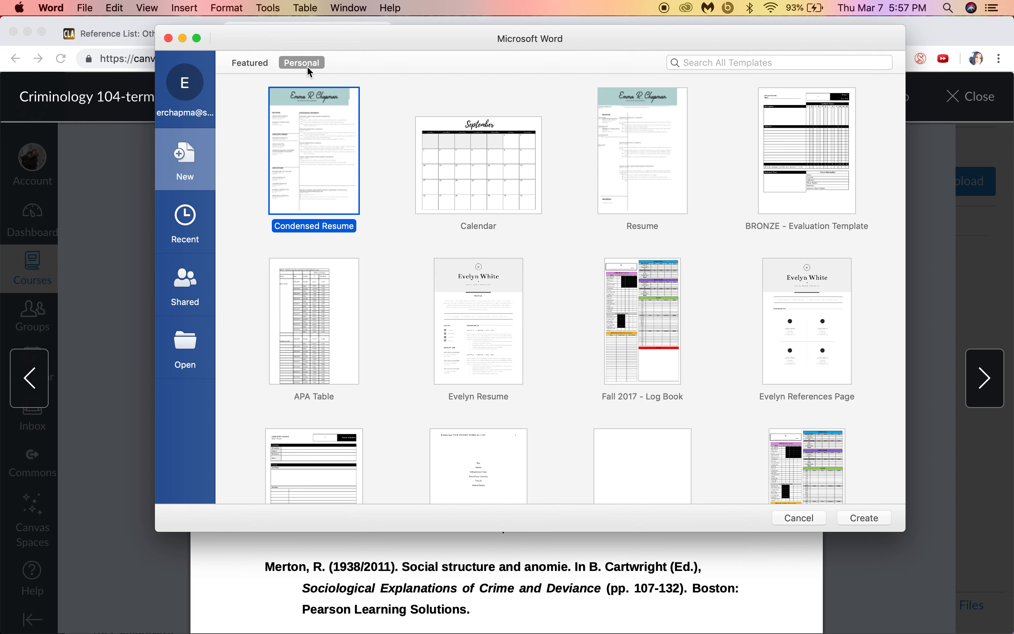
pyautogui.scroll(-15, 584, 362)
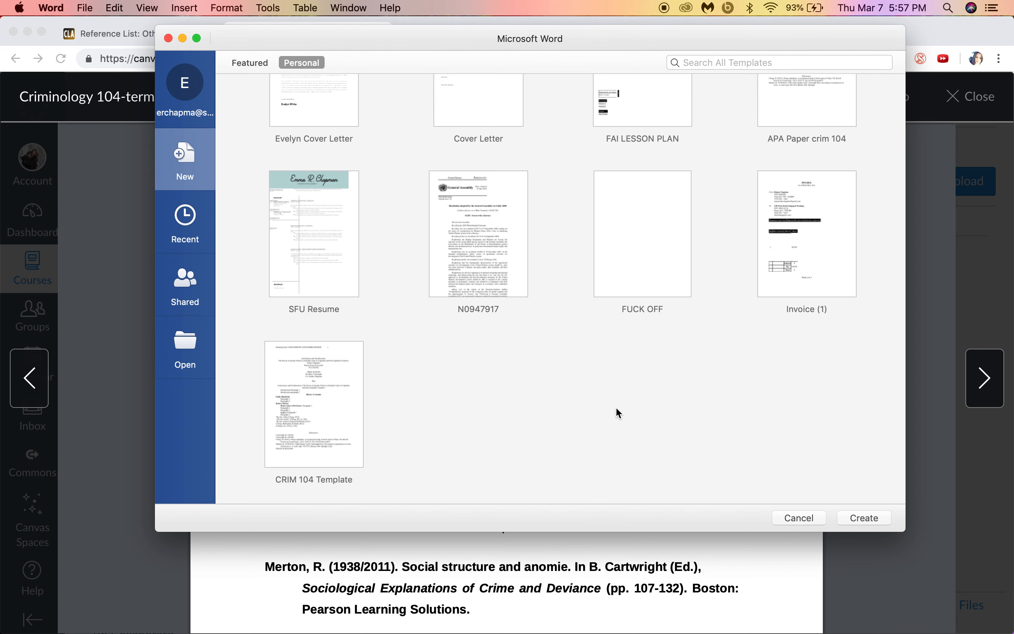
pyautogui.click(809, 521)
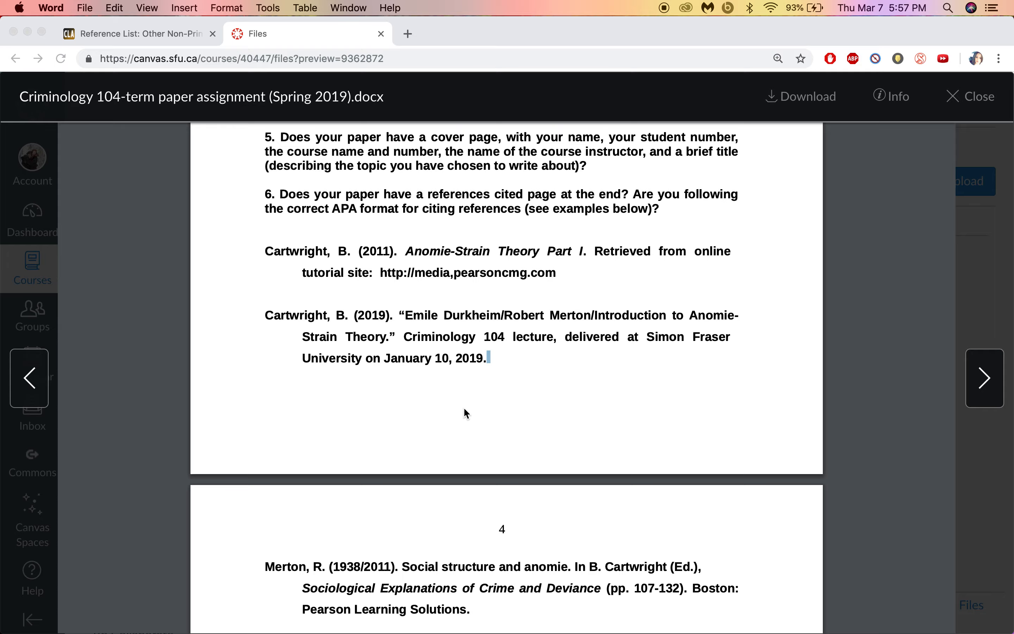
pyautogui.hotkey('ctrl', 'Up')
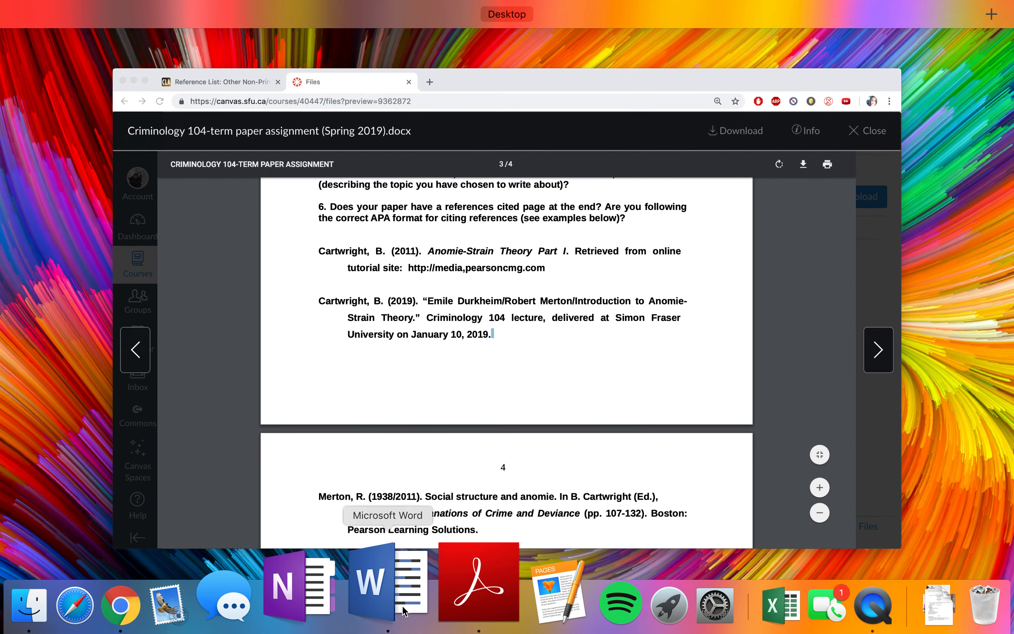
pyautogui.click(404, 610)
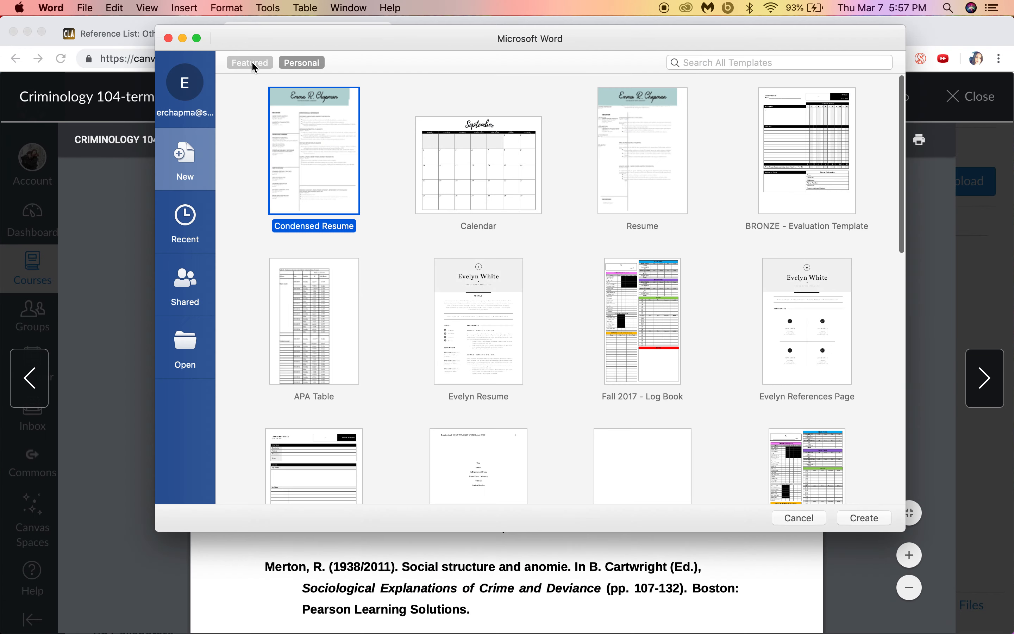
pyautogui.click(253, 63)
pyautogui.doubleClick(332, 176)
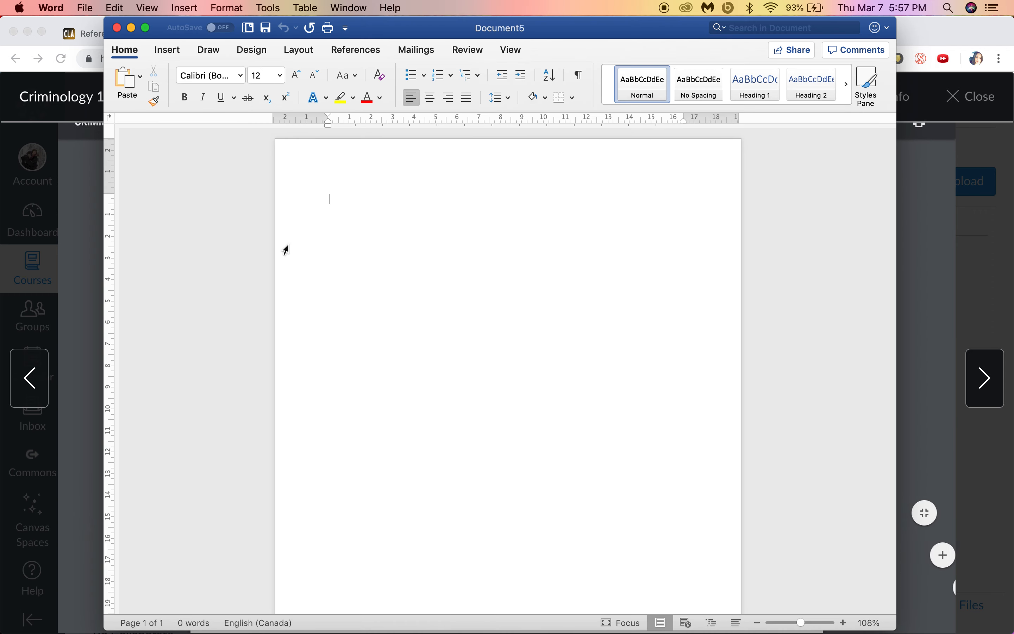
# Step: Copy the Canvas topic paragraph on anomie theory from Durkheim to Messner and Rosenfeld, then switch to Document5
pyautogui.click(71, 218)
pyautogui.scroll(5, 479, 259)
pyautogui.scroll(10, 478, 260)
pyautogui.scroll(15, 479, 260)
pyautogui.scroll(10, 479, 260)
pyautogui.scroll(-7, 477, 259)
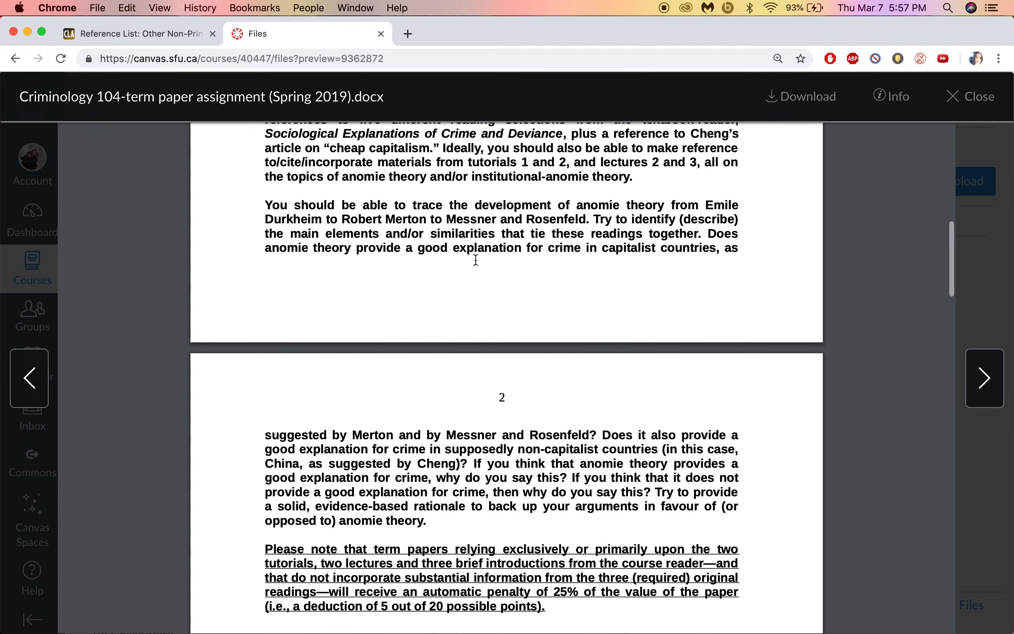
pyautogui.moveTo(266, 205); pyautogui.dragTo(428, 518)
pyautogui.press('super+c')
pyautogui.hotkey('ctrl', 'Up')
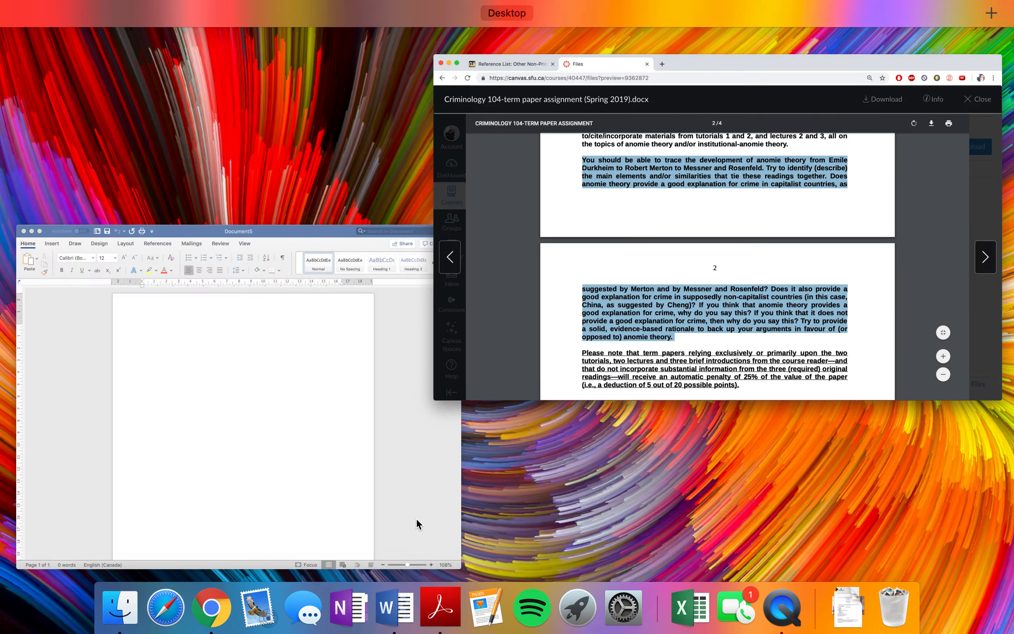
pyautogui.click(359, 413)
# Step: Paste the anomie-theory topic text and put each of its questions on its own line
pyautogui.press('super+v')
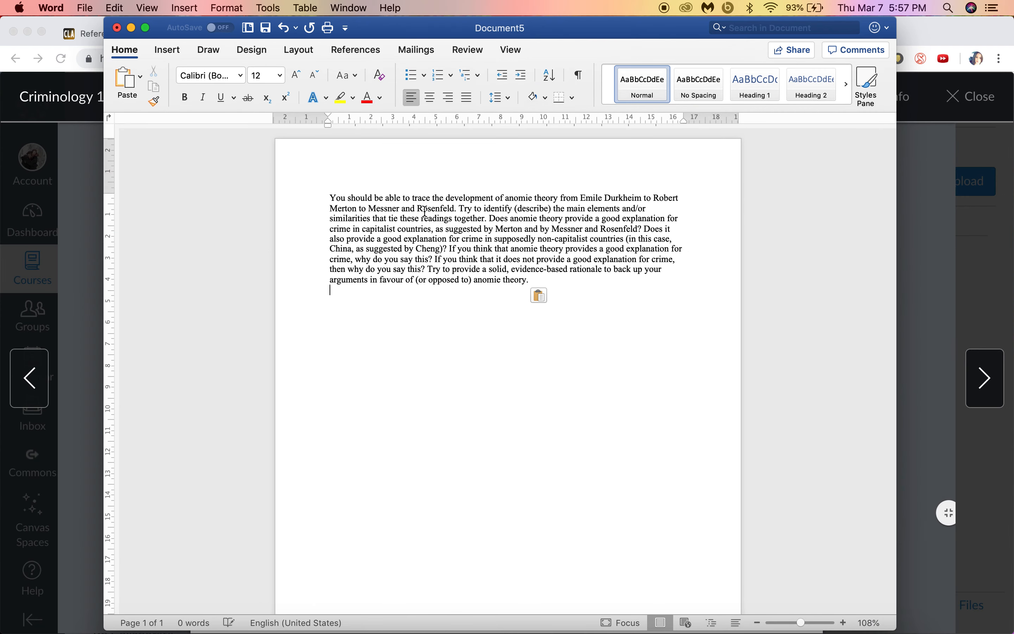
pyautogui.click(490, 218)
pyautogui.press('Return')
pyautogui.click(479, 240)
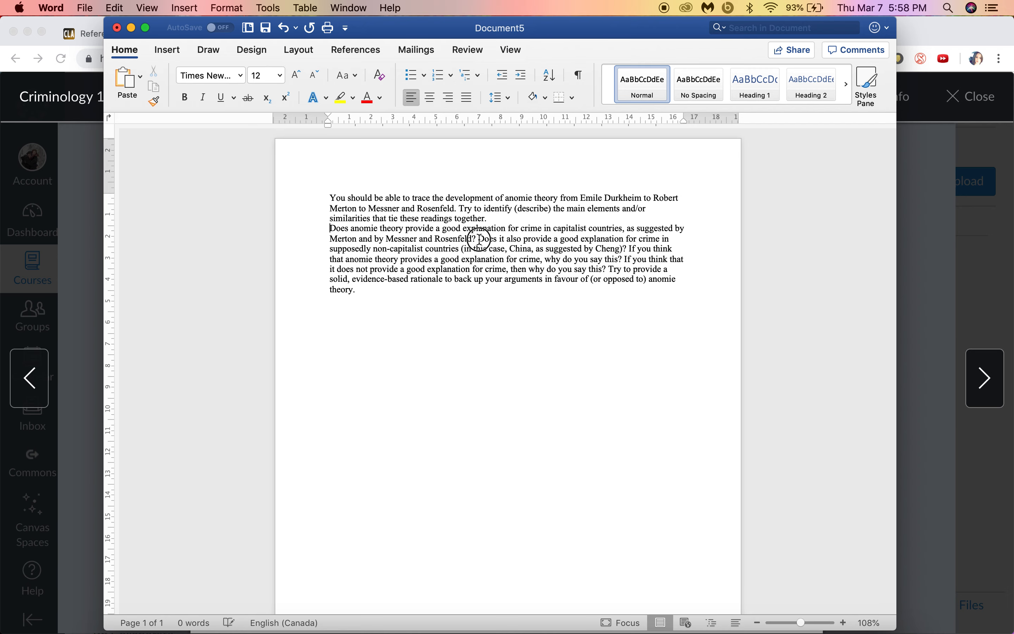
pyautogui.press('Return')
pyautogui.click(469, 258)
pyautogui.press('Return')
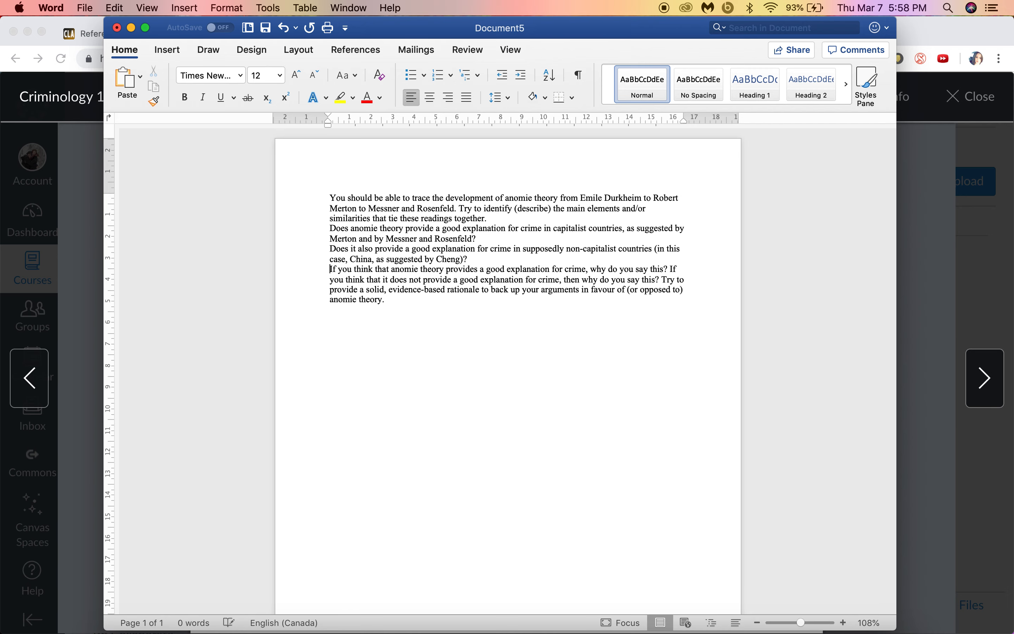
pyautogui.press('Tab')
pyautogui.press('BackSpace')
# Step: Format the four questions as a numbered list
pyautogui.moveTo(385, 301); pyautogui.dragTo(317, 204)
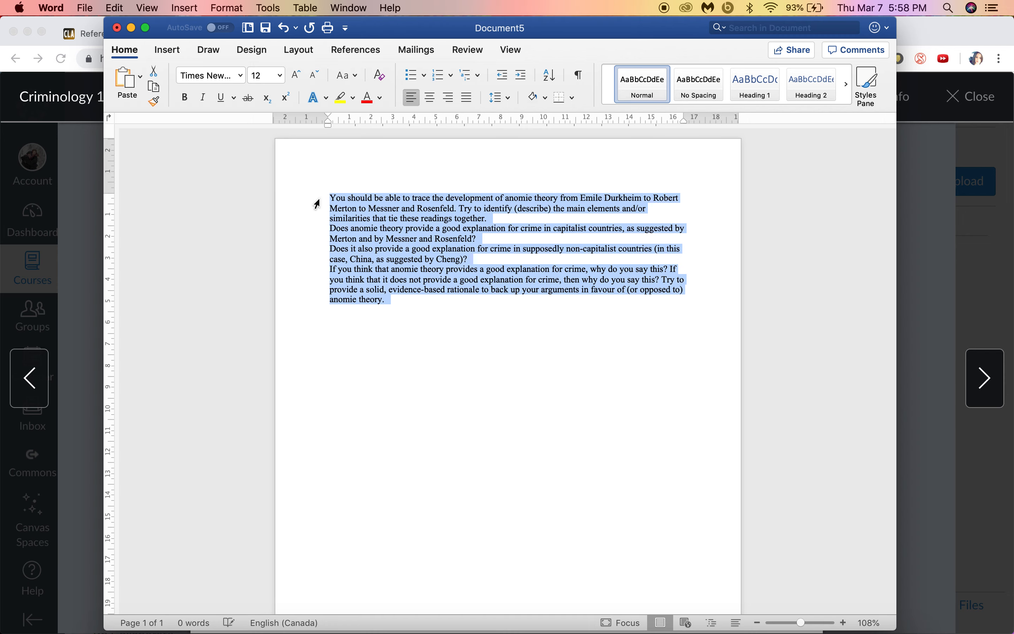
pyautogui.click(432, 78)
pyautogui.click(422, 203)
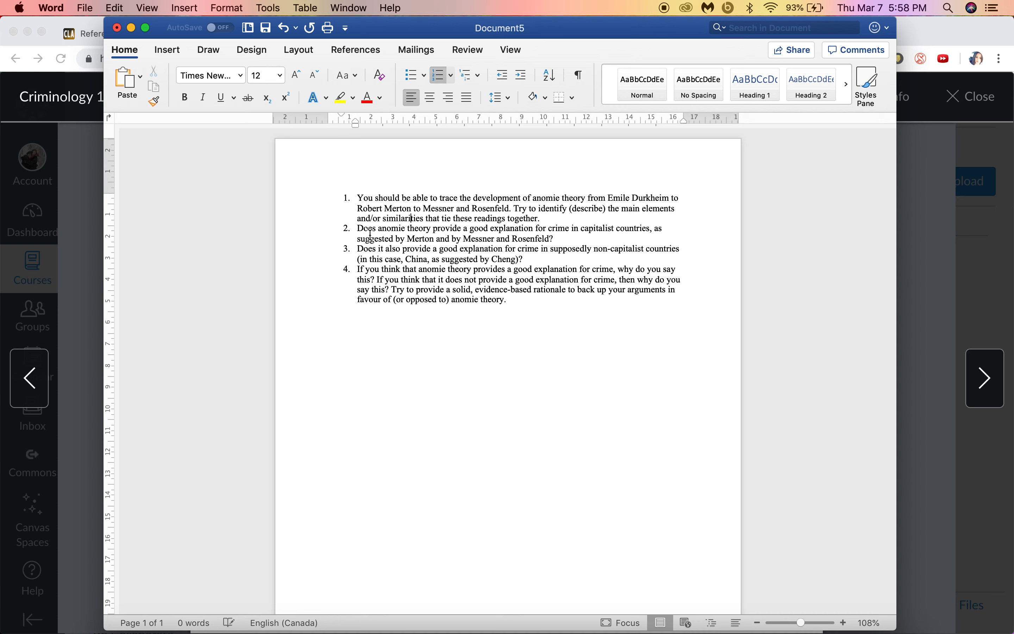
# Step: Demote item 4 under question 3 and split its two 'If you think' questions into sub-items a and b
pyautogui.moveTo(358, 228); pyautogui.dragTo(521, 260)
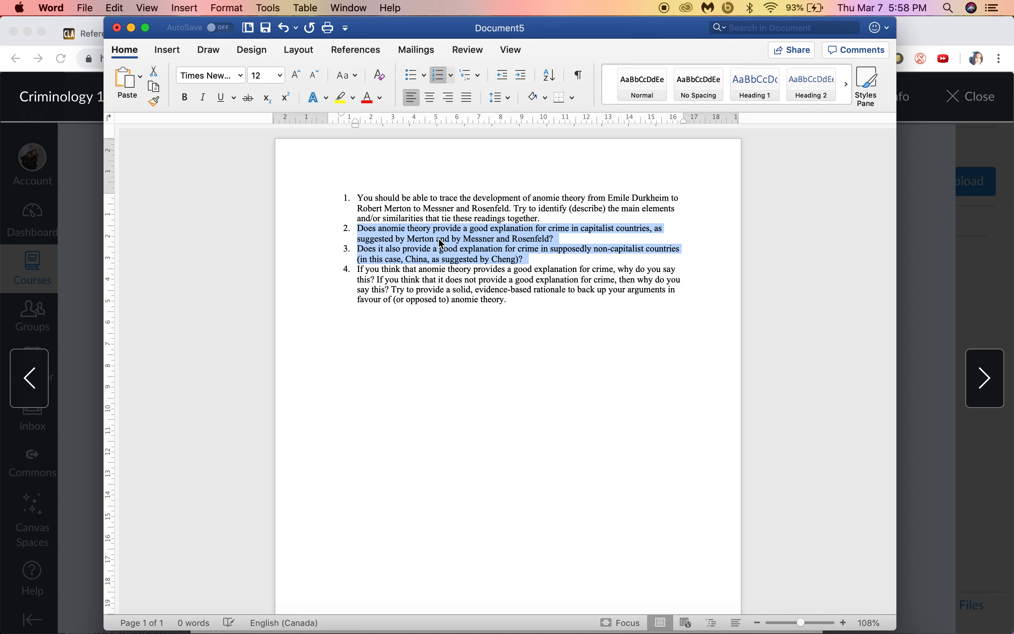
pyautogui.click(397, 258)
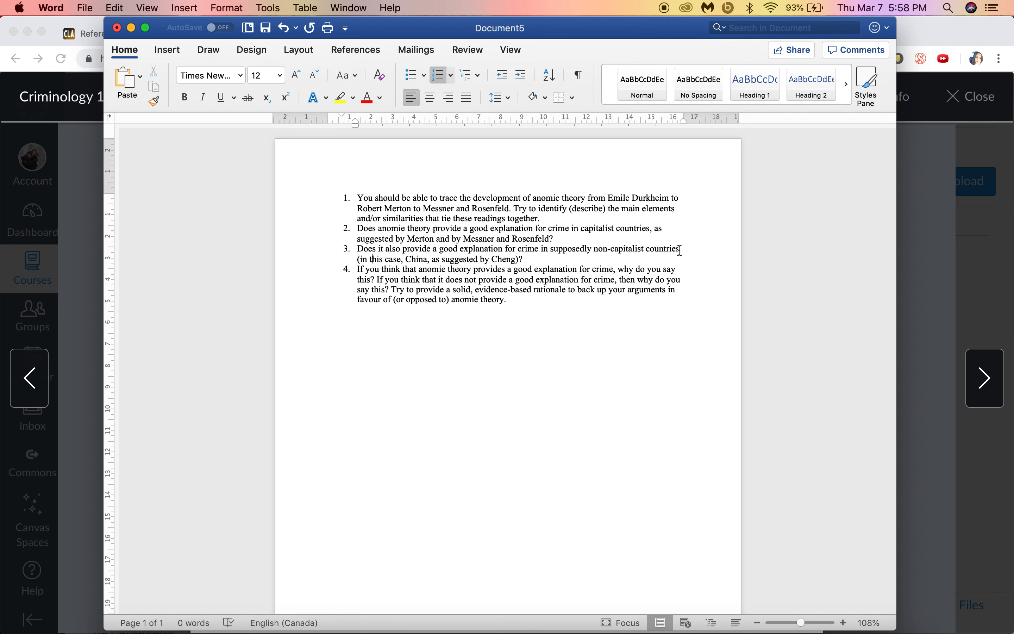
pyautogui.moveTo(480, 259); pyautogui.dragTo(512, 259)
pyautogui.click(556, 260)
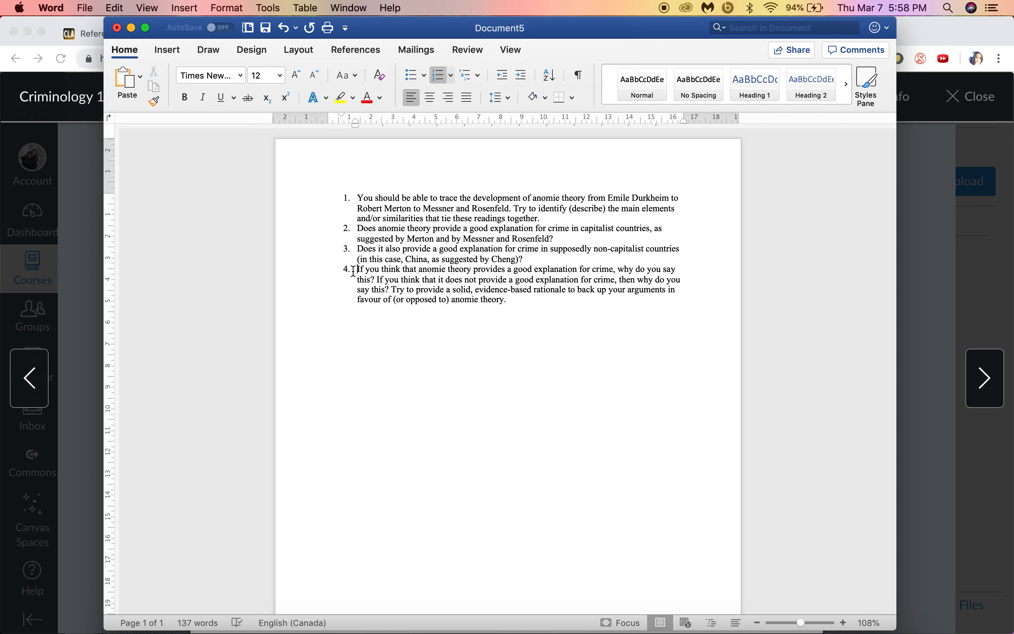
pyautogui.press('Tab')
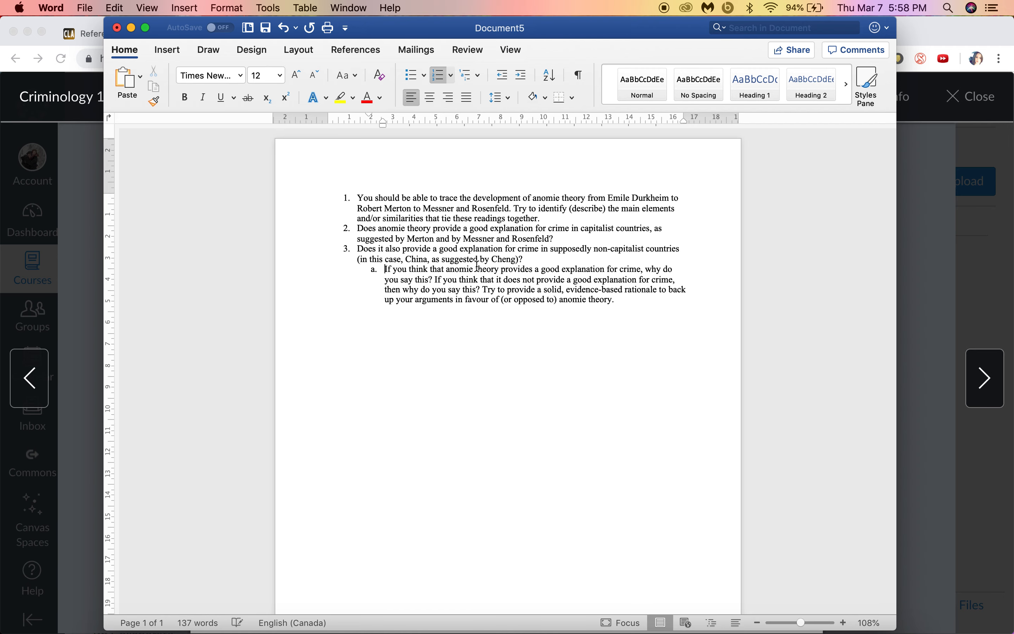
pyautogui.click(434, 280)
pyautogui.press('Return')
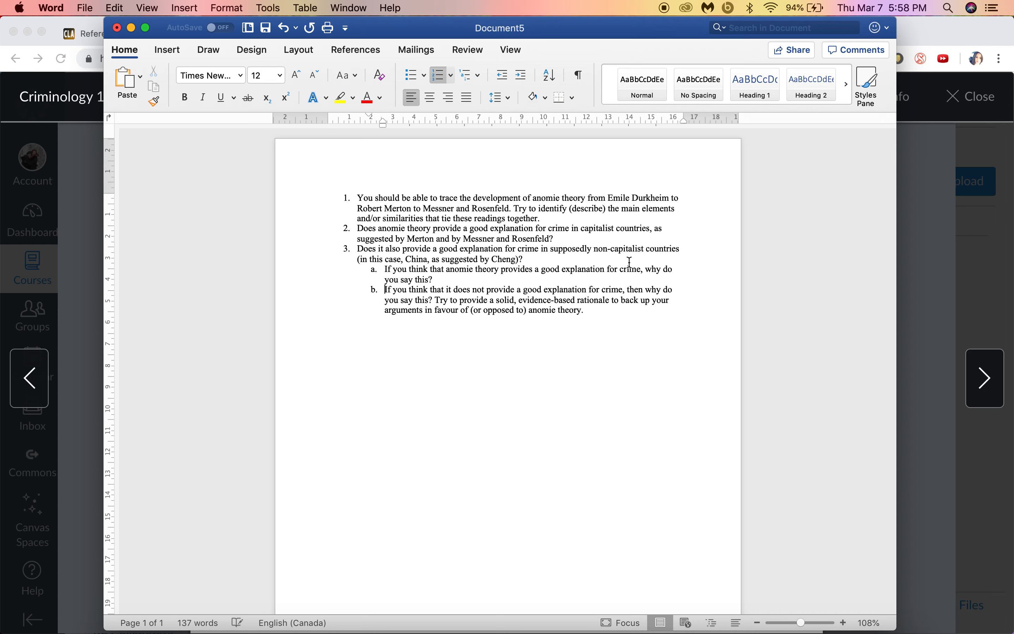
pyautogui.moveTo(570, 269); pyautogui.dragTo(604, 269)
pyautogui.click(438, 280)
pyautogui.moveTo(524, 260); pyautogui.dragTo(364, 235)
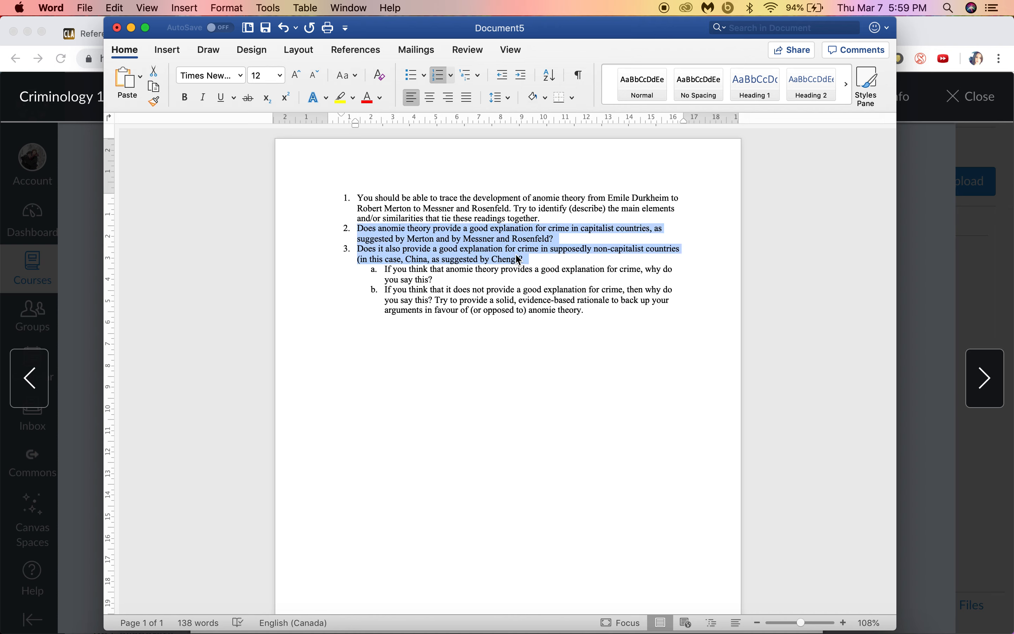
# Step: Below the list, add a bold 'Introduction:' heading with a dash bullet on what you're going to talk about
pyautogui.click(591, 312)
pyautogui.press('Return')
pyautogui.press('BackSpace')
pyautogui.press('BackSpace')
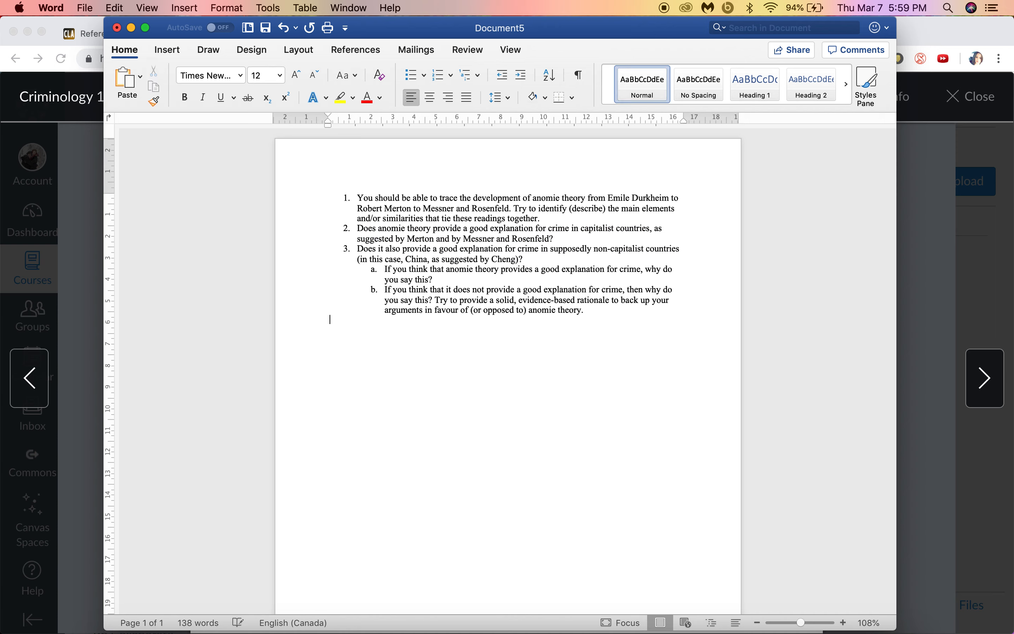
pyautogui.press('super+b')
pyautogui.write('Introduction:')
pyautogui.press('super+b')
pyautogui.write('- ')
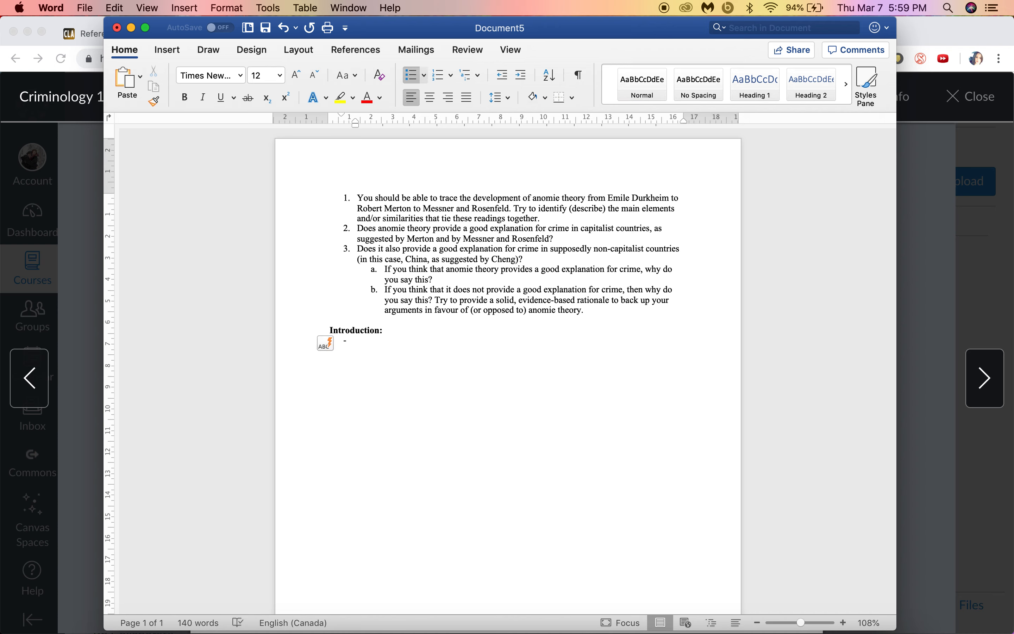
pyautogui.write('What')
pyautogui.write('oing to talk about')
# Step: Add an example sub-point: anomie theory important since the late 19th century; theorists Durkheim, Merton, Messner & Rosenfeld
pyautogui.press('Return')
pyautogui.press('Tab')
pyautogui.write('e,g.')
pyautogui.press('BackSpace')
pyautogui.press('BackSpace')
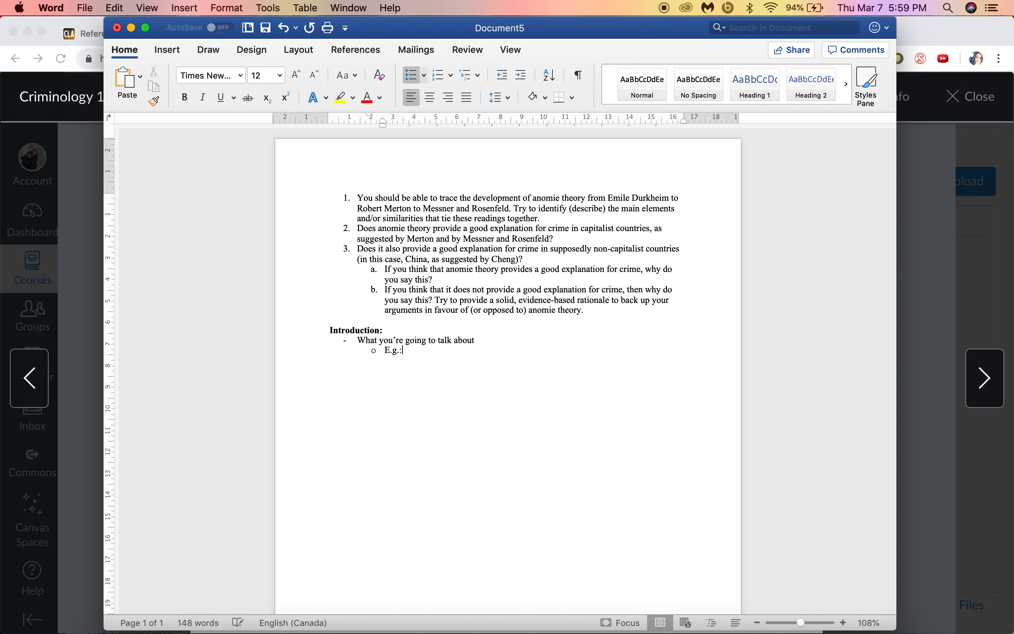
pyautogui.write('.g.: anomie theory has been an important')
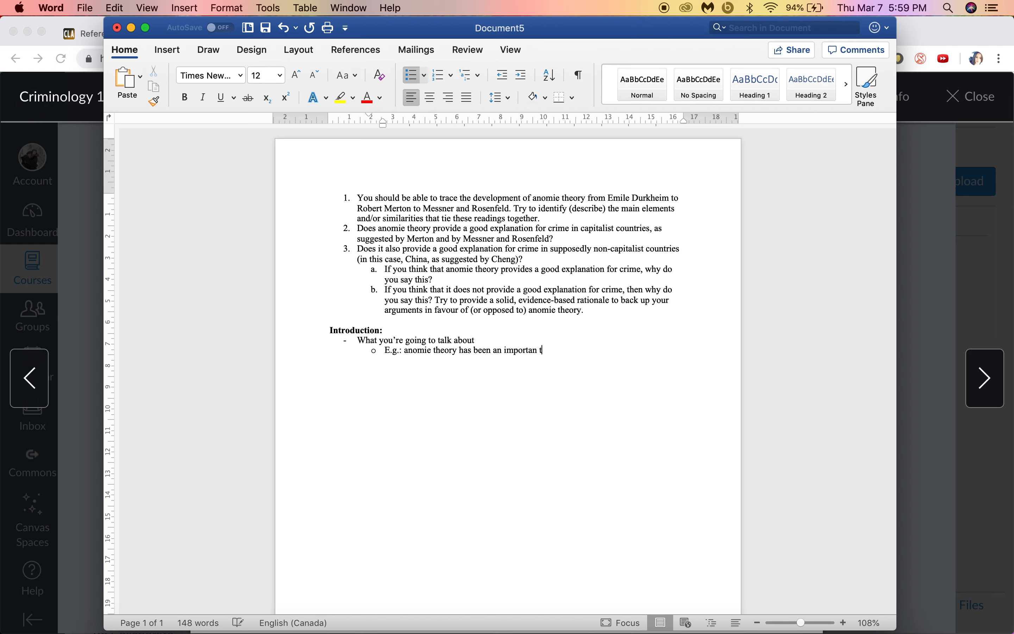
pyautogui.write(' theory ')
pyautogui.write('of cirime since the ')
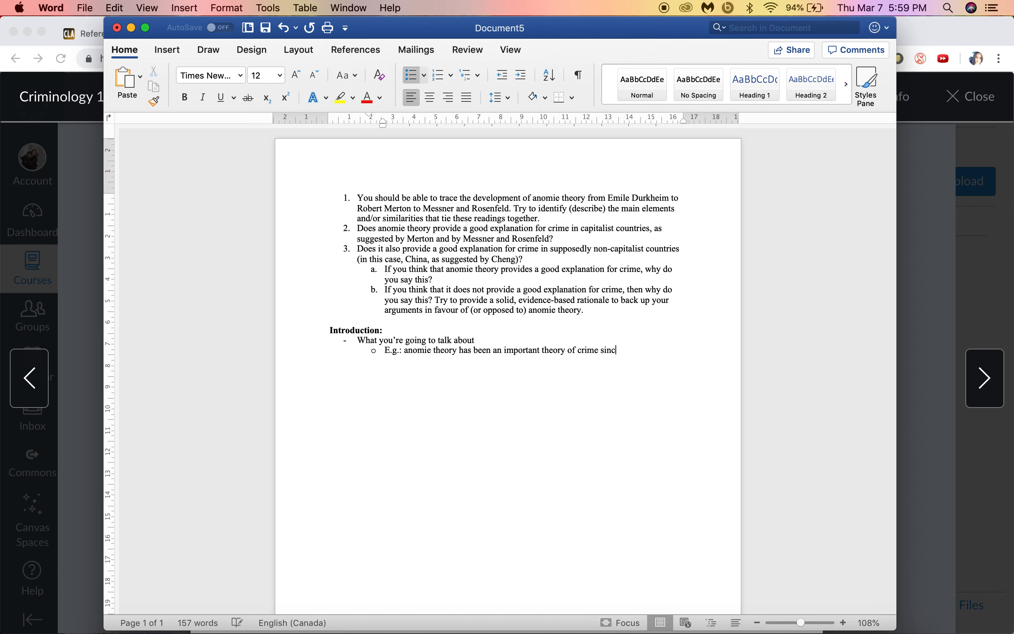
pyautogui.write('late 19th centu')
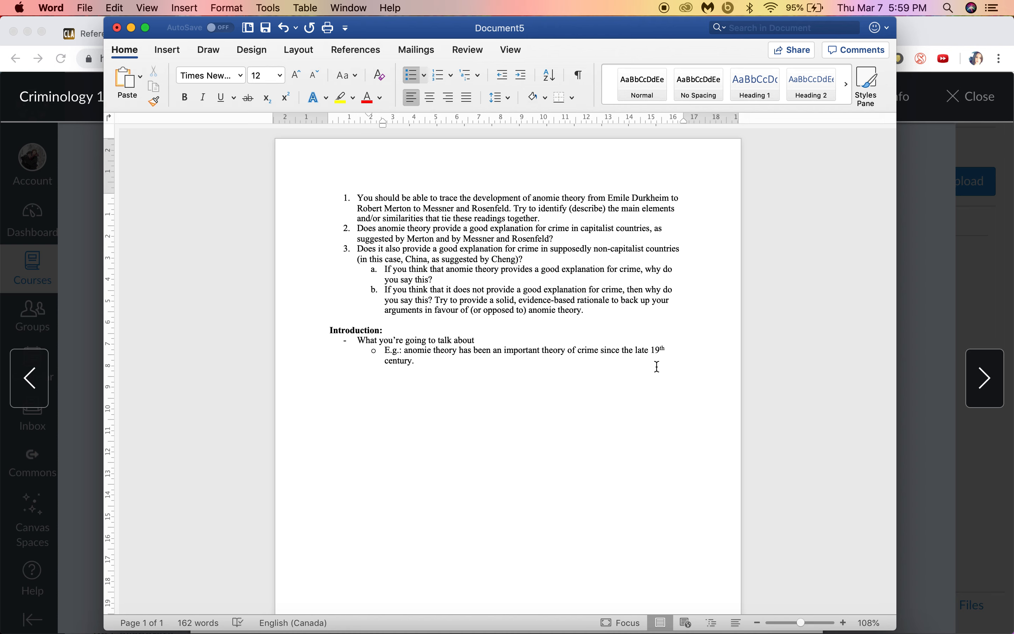
pyautogui.write('ry. Popular theorists, durkheim, merton, and Merssner & rosenfeld. ,')
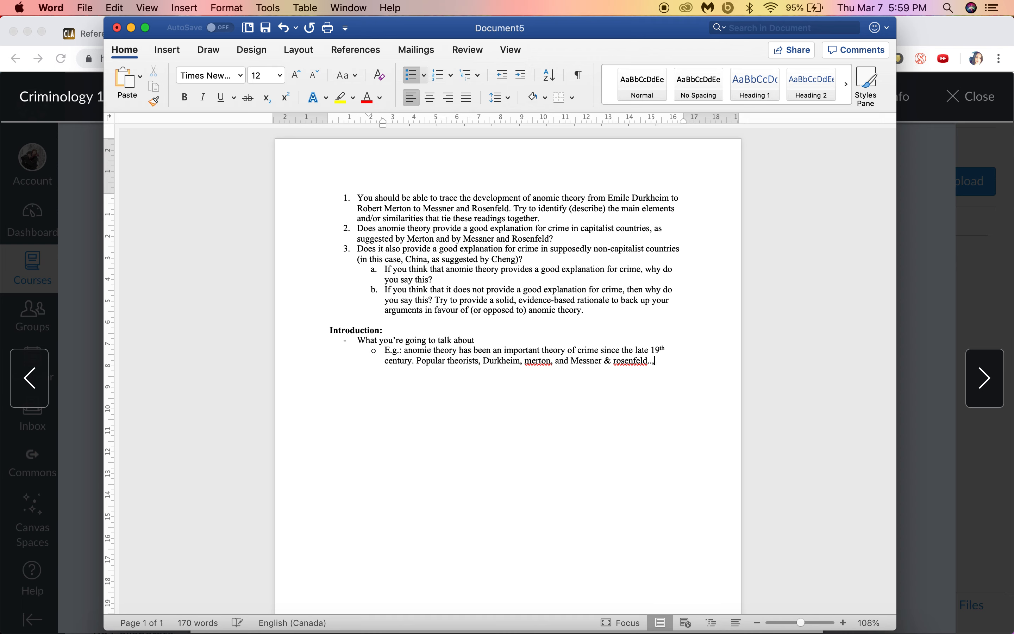
pyautogui.write('.')
pyautogui.click(533, 361)
pyautogui.press('BackSpace')
pyautogui.press('BackSpace')
pyautogui.write('Me')
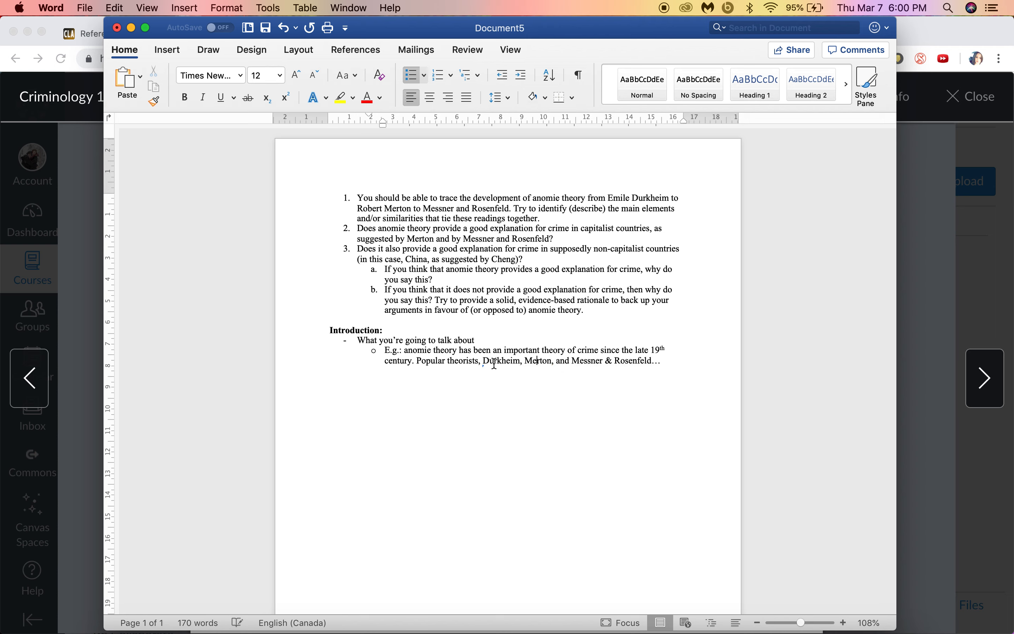
# Step: Start a new top-level dash point below the example
pyautogui.click(663, 360)
pyautogui.press('Return')
pyautogui.hotkey('shift', 'Tab')
pyautogui.click(355, 226)
pyautogui.moveTo(355, 226); pyautogui.dragTo(525, 260)
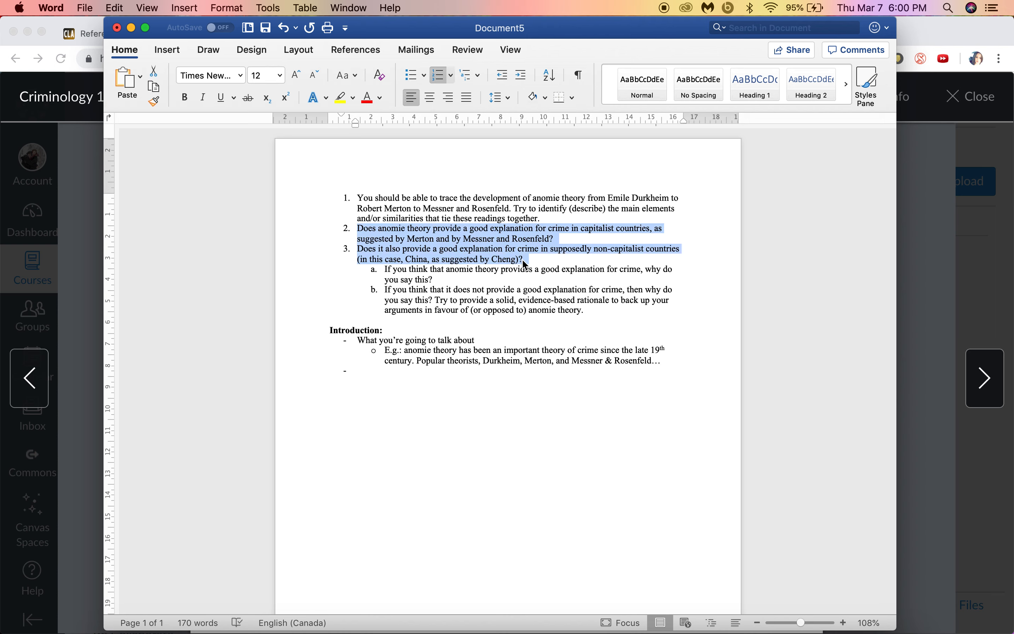
# Step: Write 'Anomie theory provides a good / bad explanation for crime in capitalist countries because XYZ' with an indented sub-point below
pyautogui.click(399, 386)
pyautogui.click(372, 370)
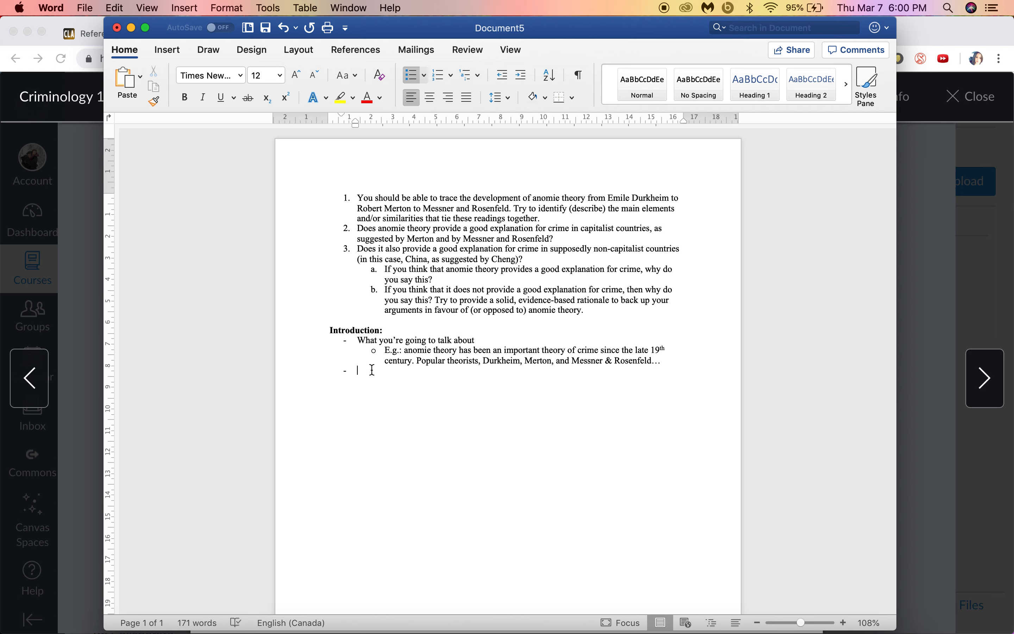
pyautogui.write('Anomie theory provides a good ')
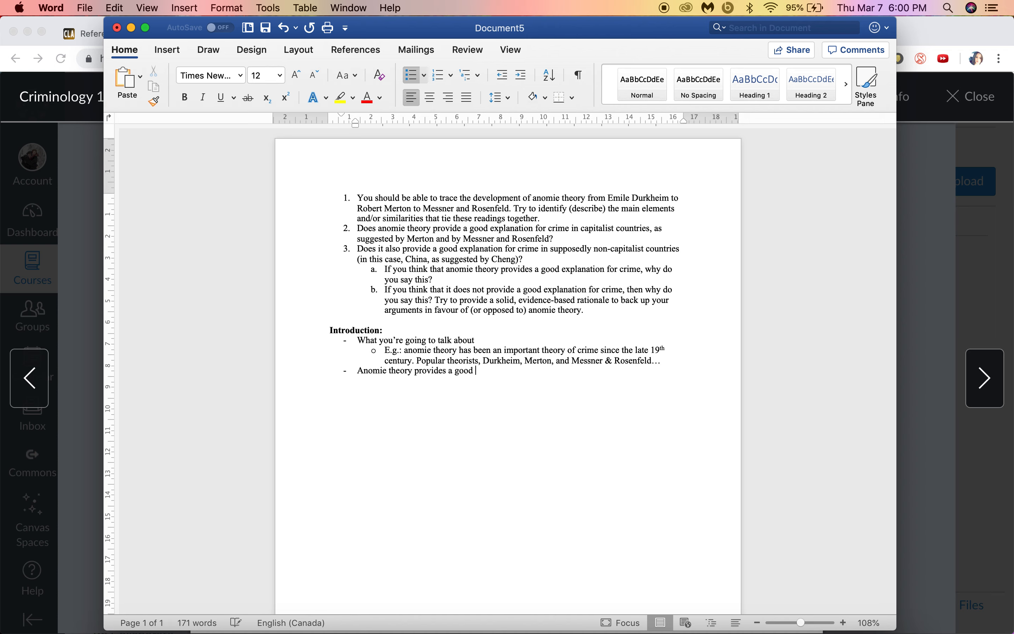
pyautogui.write('/ bad ')
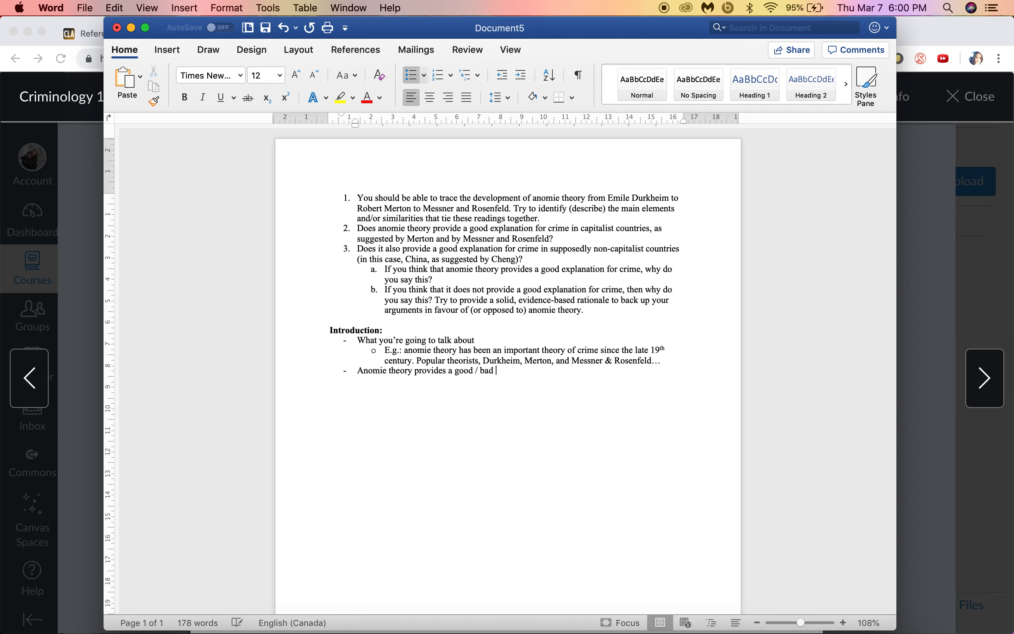
pyautogui.write('explanation fr')
pyautogui.press('BackSpace')
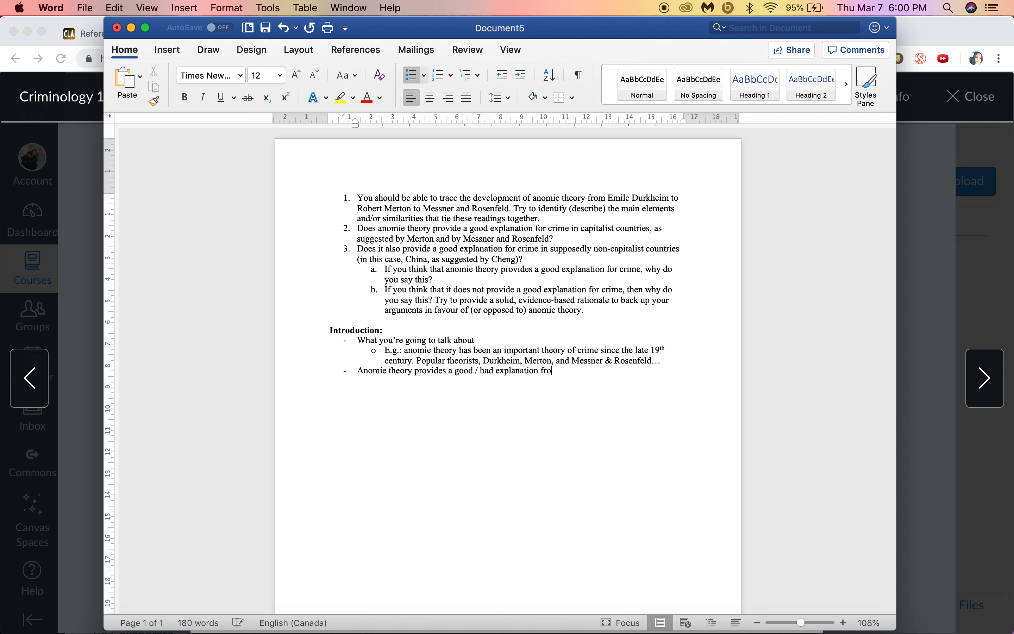
pyautogui.write('crime in capitalist countries bec')
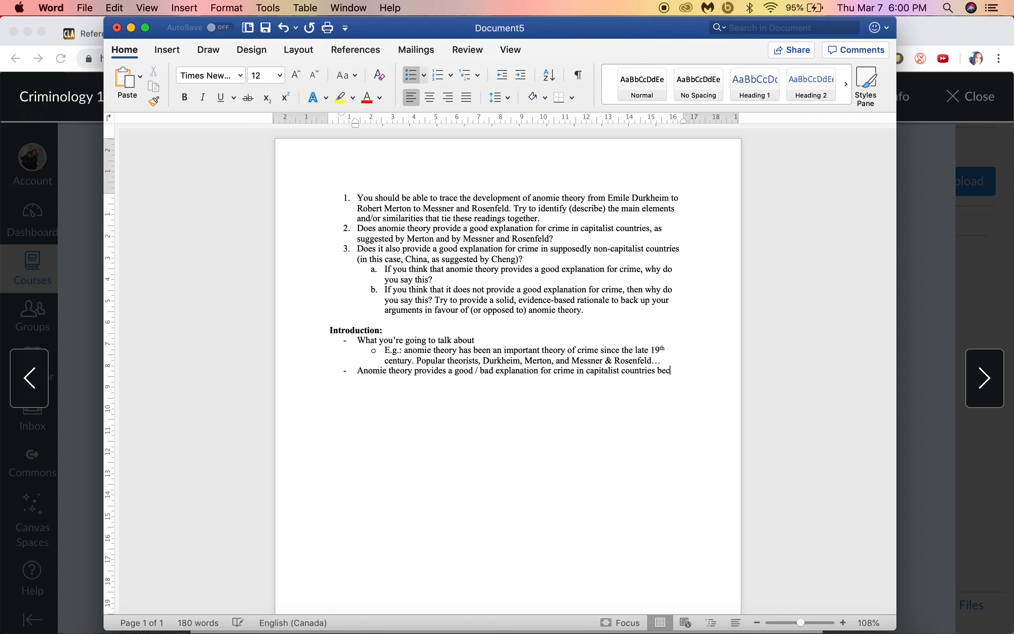
pyautogui.write('ause XYZ')
pyautogui.press('Return')
pyautogui.press('Tab')
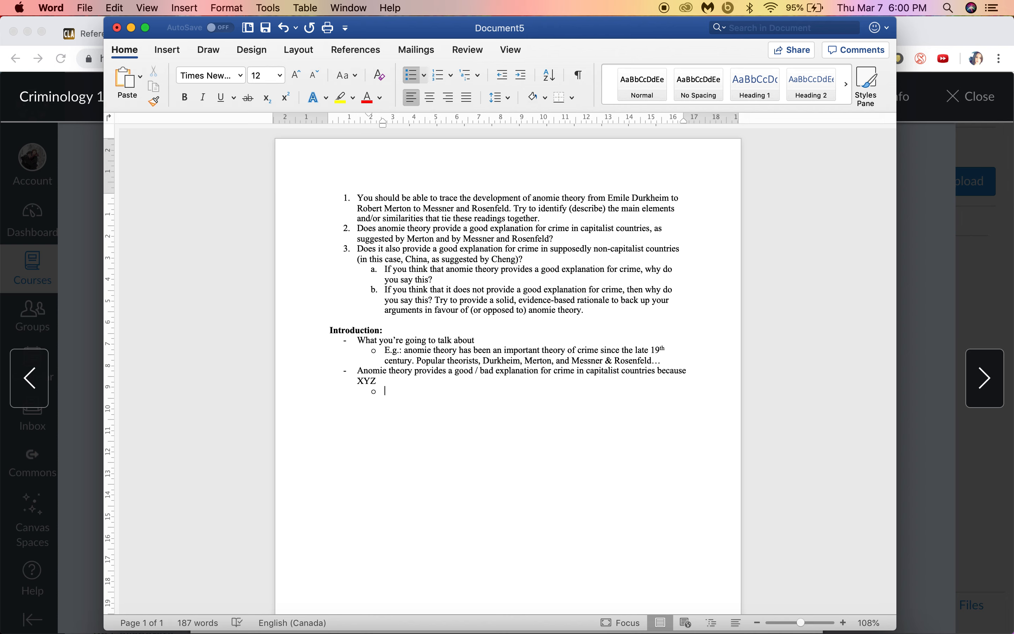
# Step: Write the sub-point: despite seeming prima facie divisive, partisanship provides a measure of unity and accountability
pyautogui.write('P')
pyautogui.write('Despite seeming p')
pyautogui.write('rima fac')
pyautogui.write('ie,')
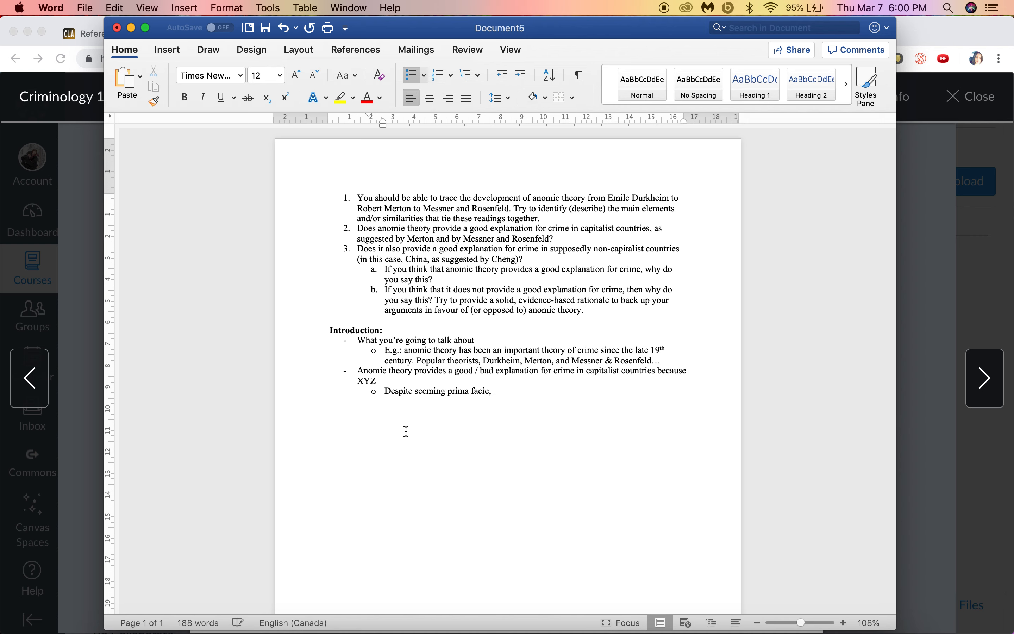
pyautogui.moveTo(449, 391); pyautogui.dragTo(483, 396)
pyautogui.click(482, 397)
pyautogui.click(496, 390)
pyautogui.press('BackSpace')
pyautogui.press('BackSpace')
pyautogui.write('divisi')
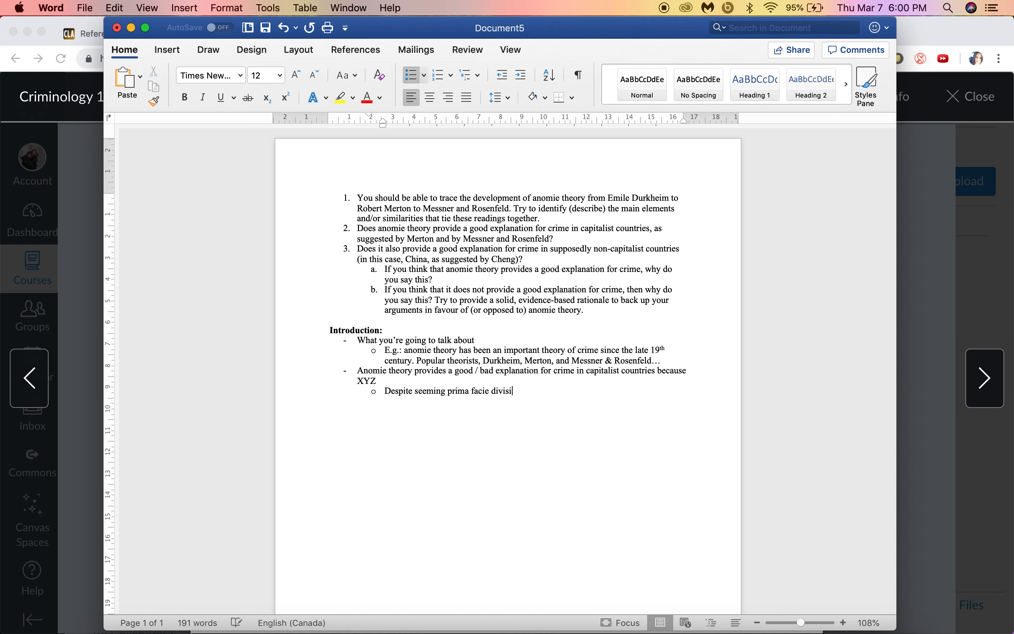
pyautogui.write('ve, partisa')
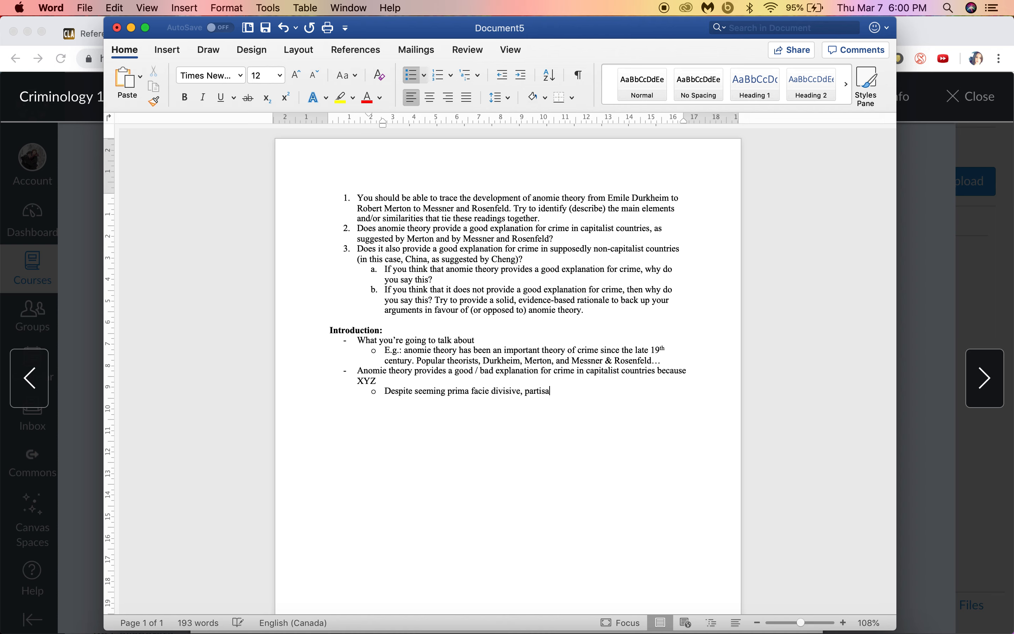
pyautogui.write('nship is valuable because it provides a measure of unity and caccou')
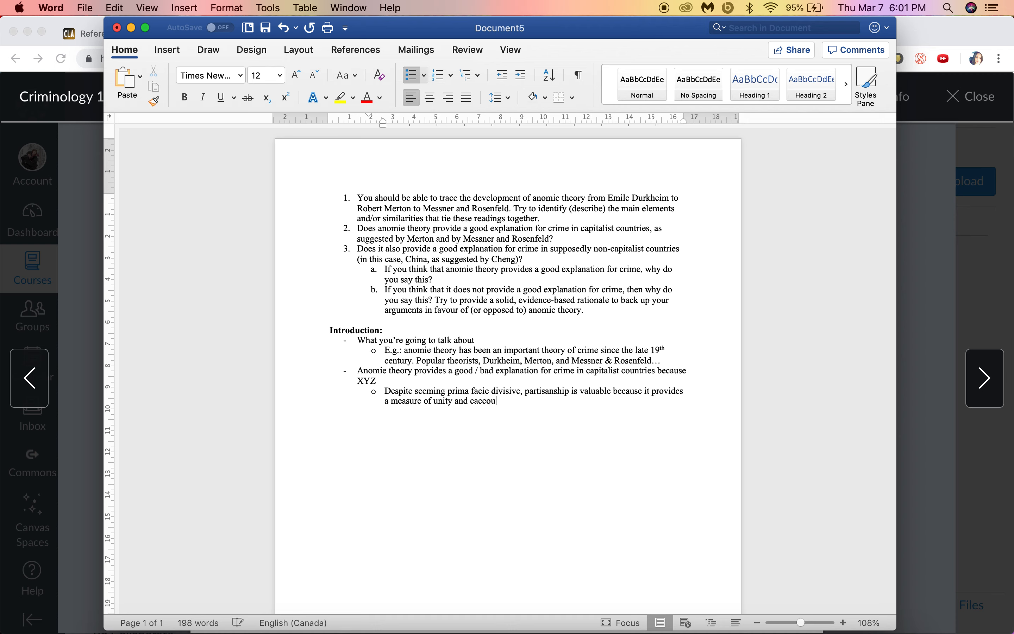
pyautogui.press('BackSpace')
pyautogui.write('countability.')
pyautogui.moveTo(385, 391); pyautogui.dragTo(484, 399)
pyautogui.click(653, 392)
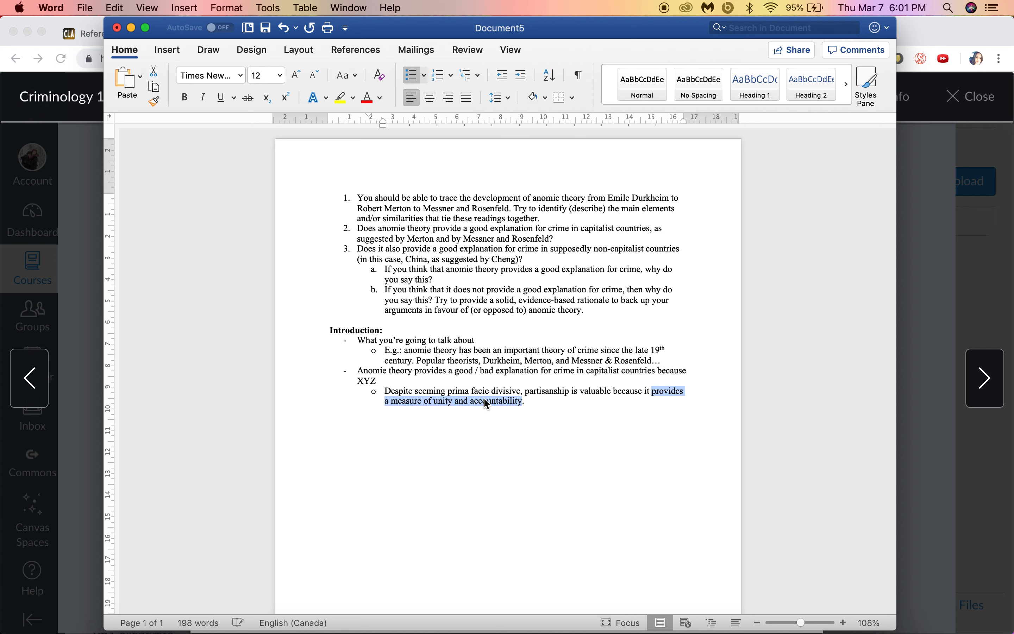
pyautogui.click(531, 402)
# Step: Italicise 'prima facie', prefix the sub-point with 'E.g.:', and start a new top-level dash point
pyautogui.moveTo(448, 391); pyautogui.dragTo(493, 390)
pyautogui.press('super+i')
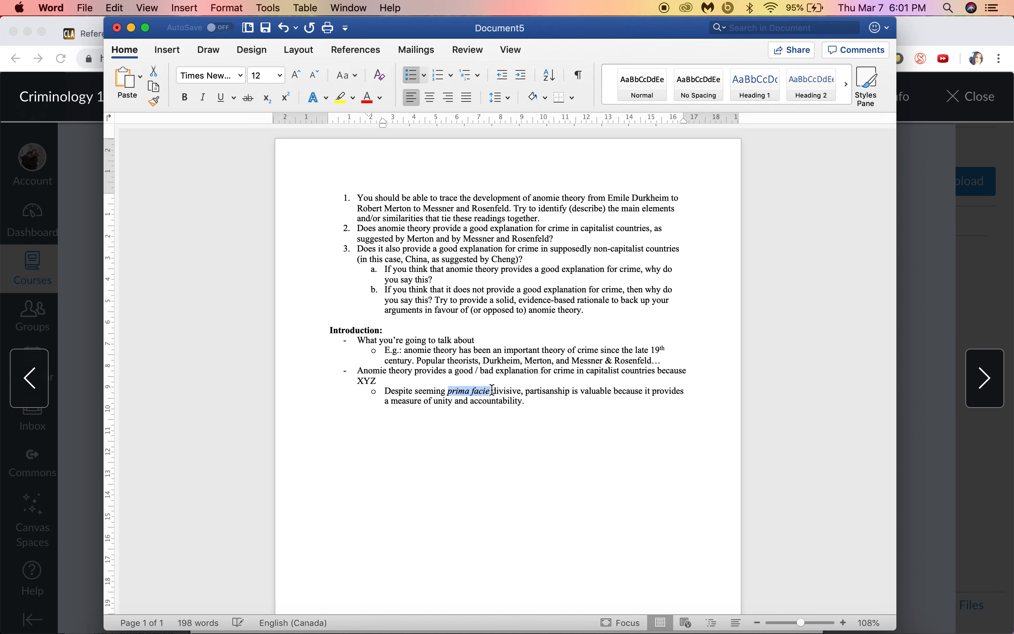
pyautogui.click(548, 409)
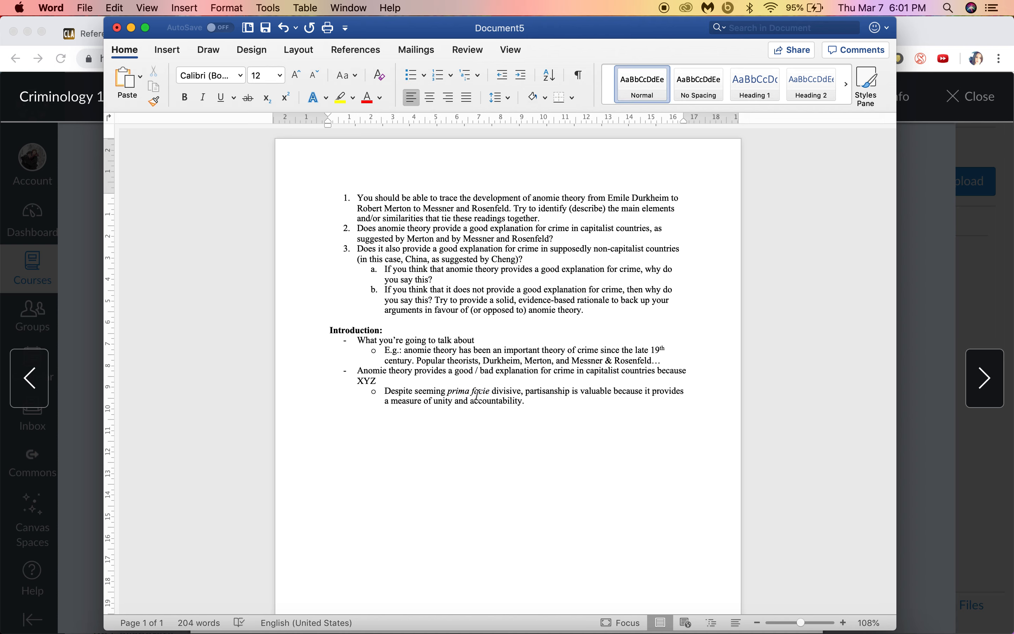
pyautogui.click(550, 399)
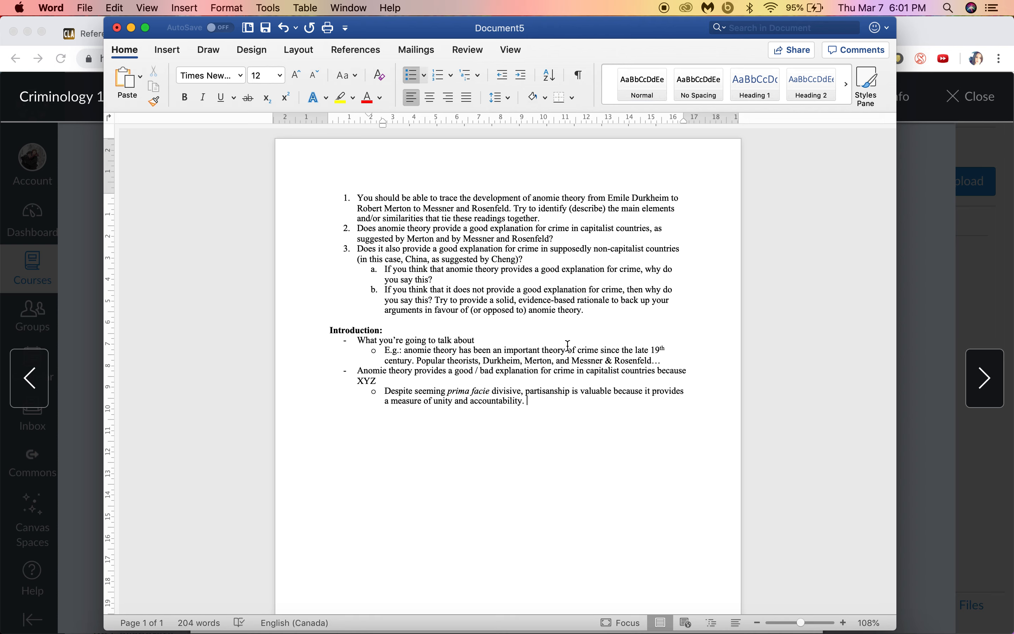
pyautogui.click(389, 390)
pyautogui.write('E.g.:')
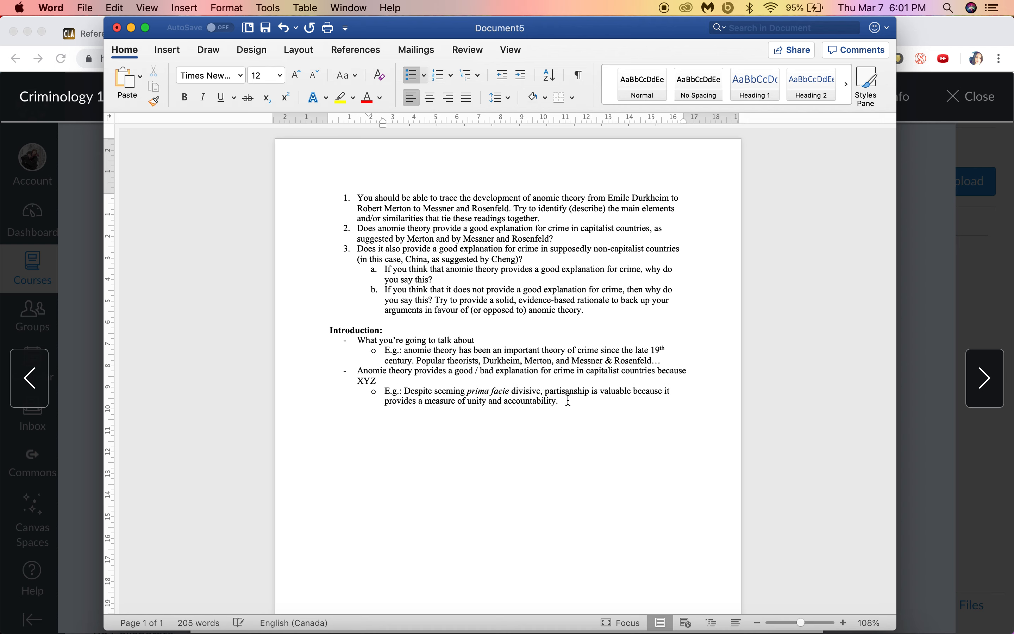
pyautogui.press('Return')
pyautogui.hotkey('shift', 'Tab')
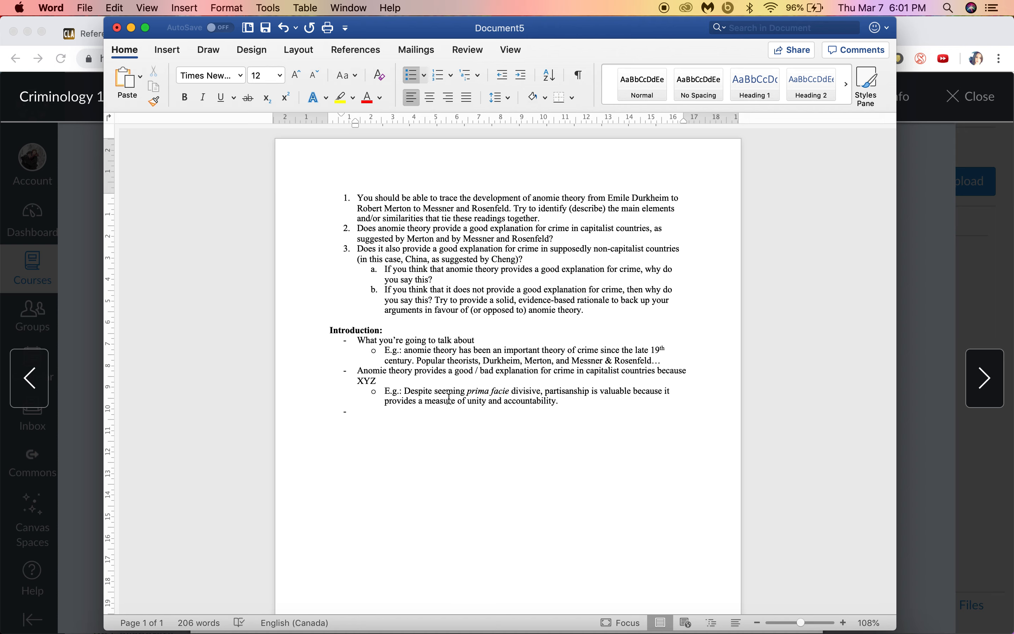
# Step: Add the point on good/bad explanation for crime in NON CAPITALIST countries because XYZ, then begin a bold Body heading
pyautogui.write('Anomie t')
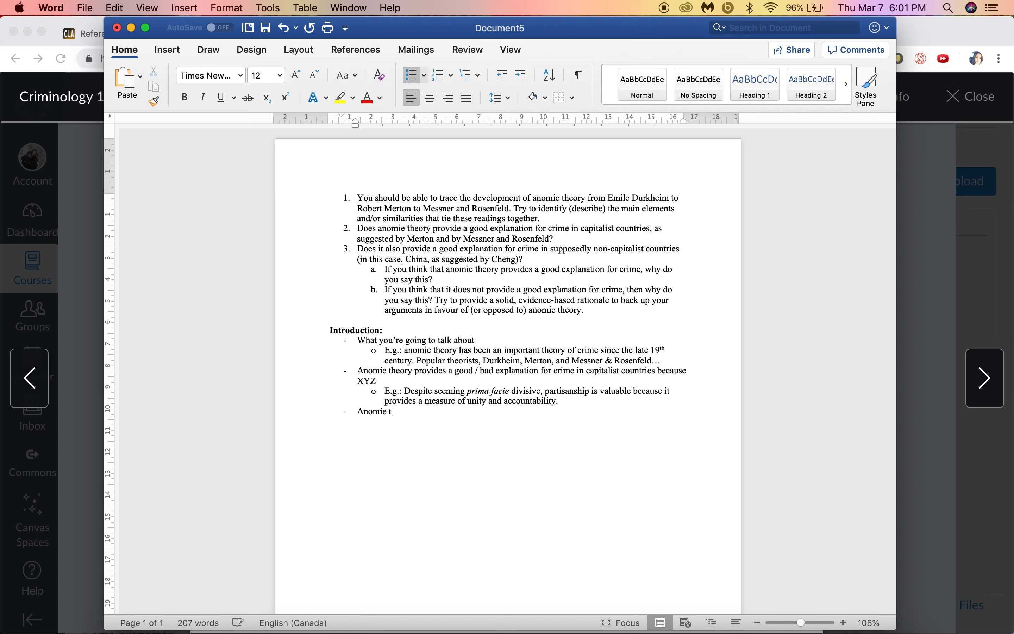
pyautogui.write('heory provides a good/bad explanation for crim e in ')
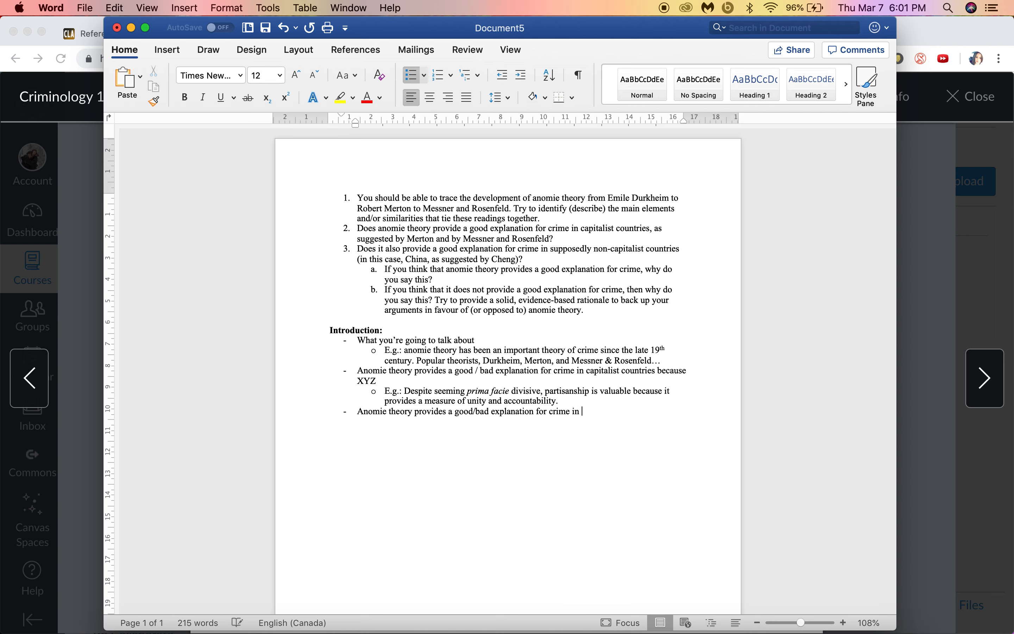
pyautogui.write('NON CAPITALIST countries because')
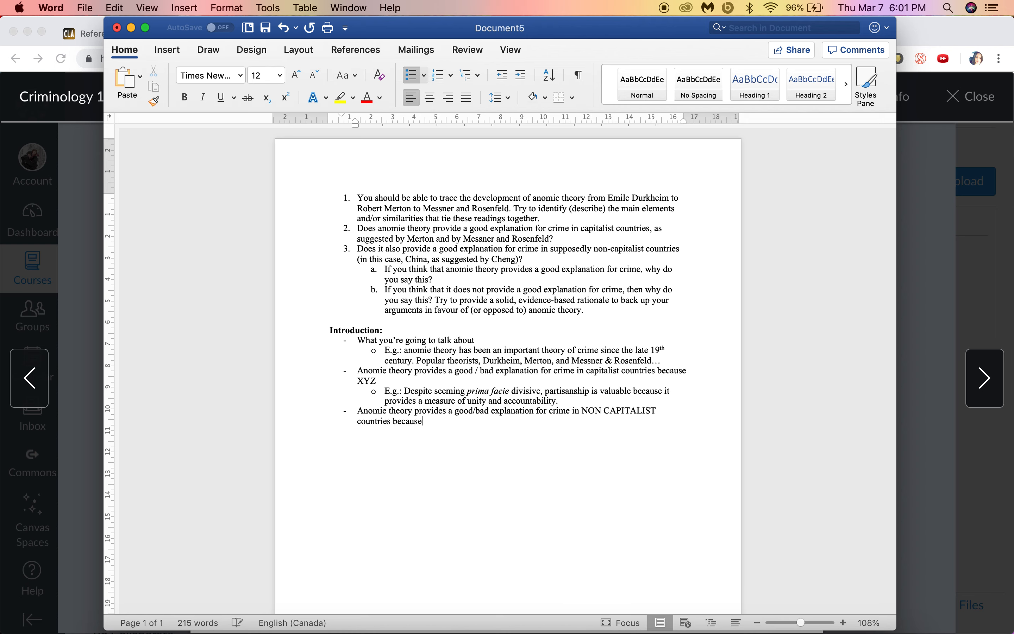
pyautogui.write(' XYZ.')
pyautogui.press('BackSpace')
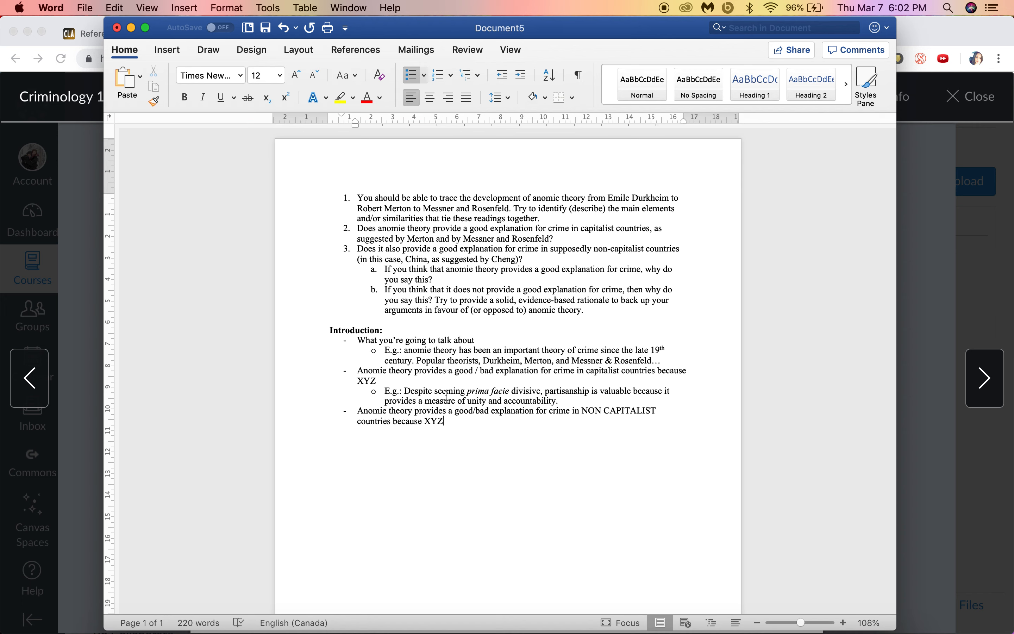
pyautogui.press('Return')
pyautogui.press('Return')
pyautogui.press('super+b')
pyautogui.write('D')
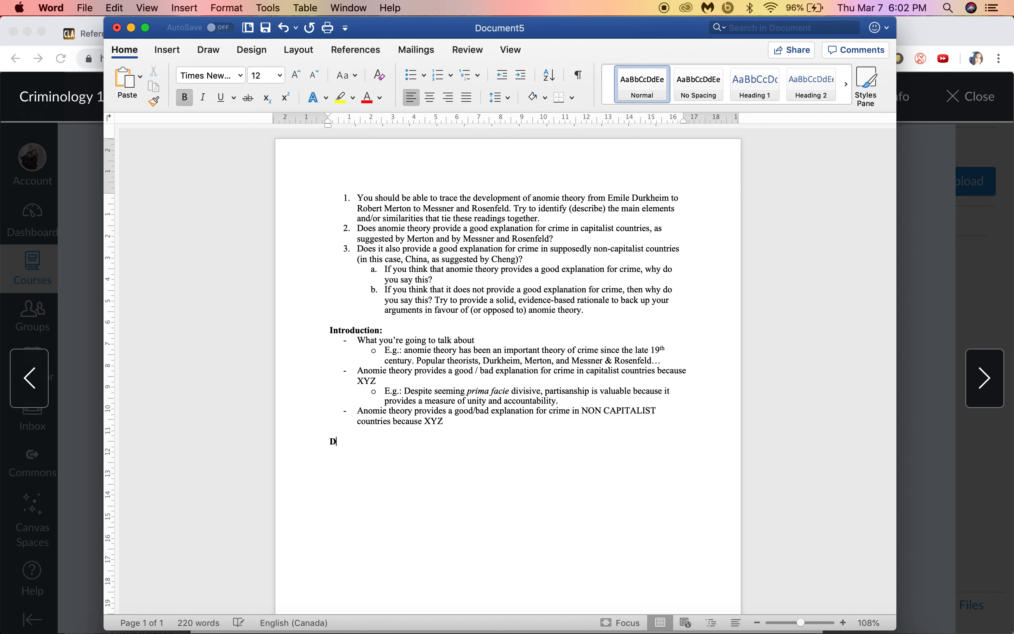
pyautogui.write('ody')
pyautogui.press('super+b')
pyautogui.press('Return')
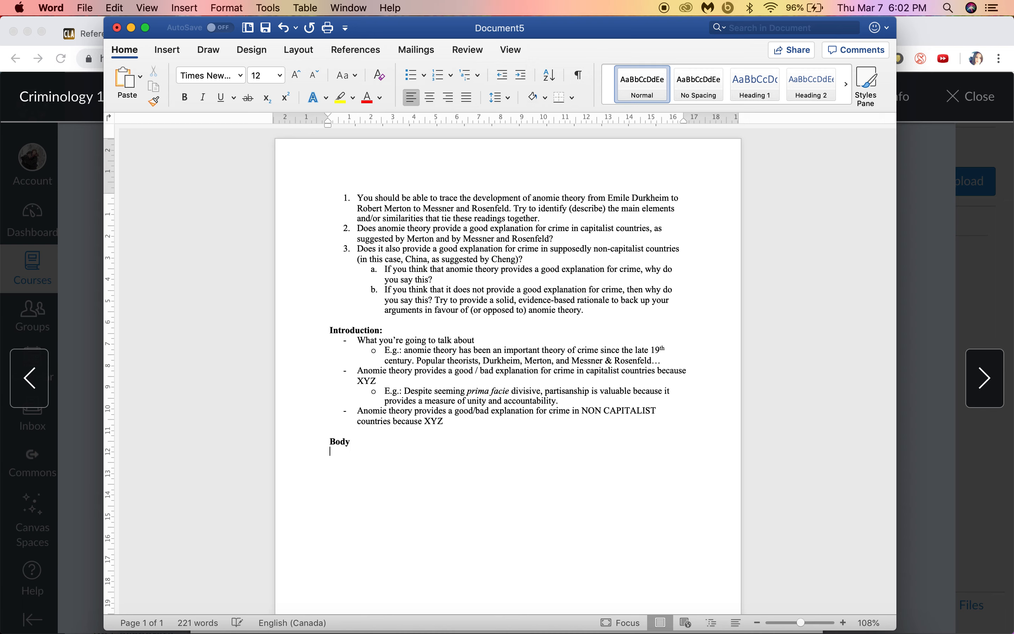
pyautogui.write('- Explain your reasons for your answer')
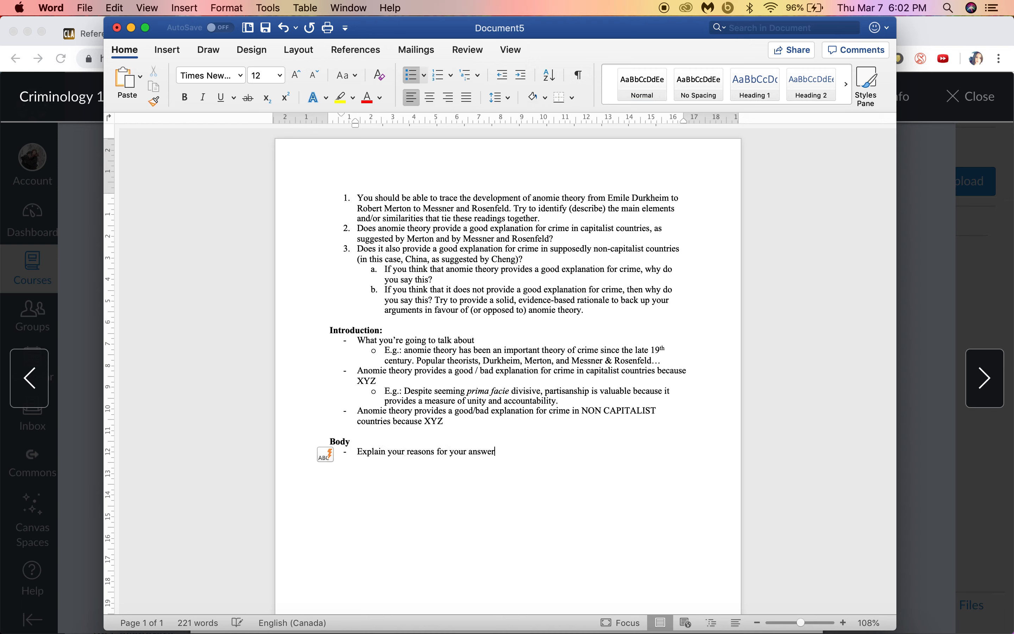
pyautogui.press('BackSpace')
pyautogui.press('BackSpace')
pyautogui.write('s)')
pyautogui.click(470, 400)
pyautogui.doubleClick(470, 400)
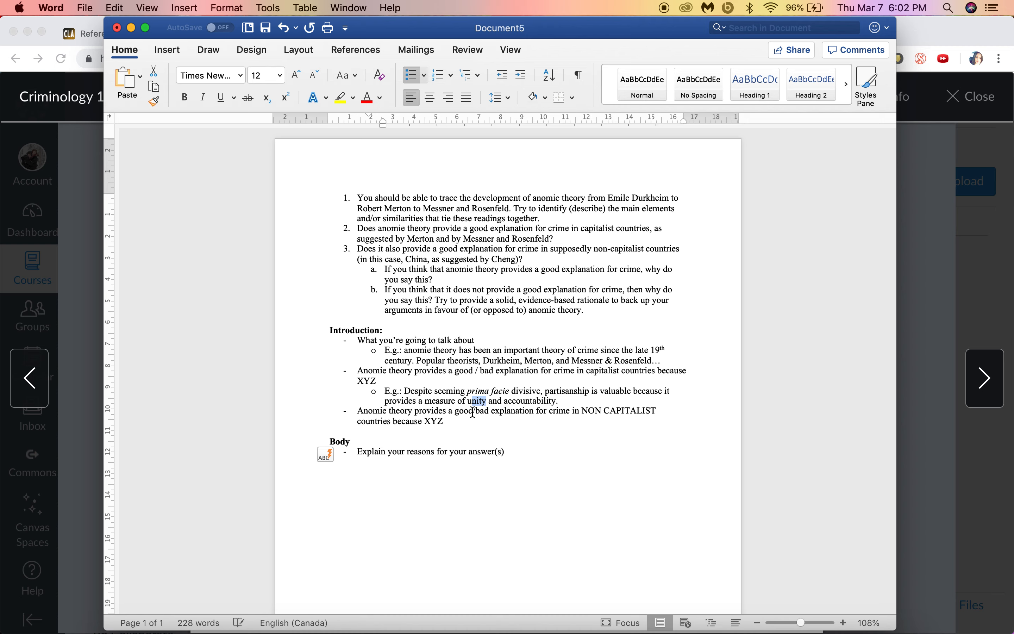
pyautogui.moveTo(514, 406); pyautogui.dragTo(552, 406)
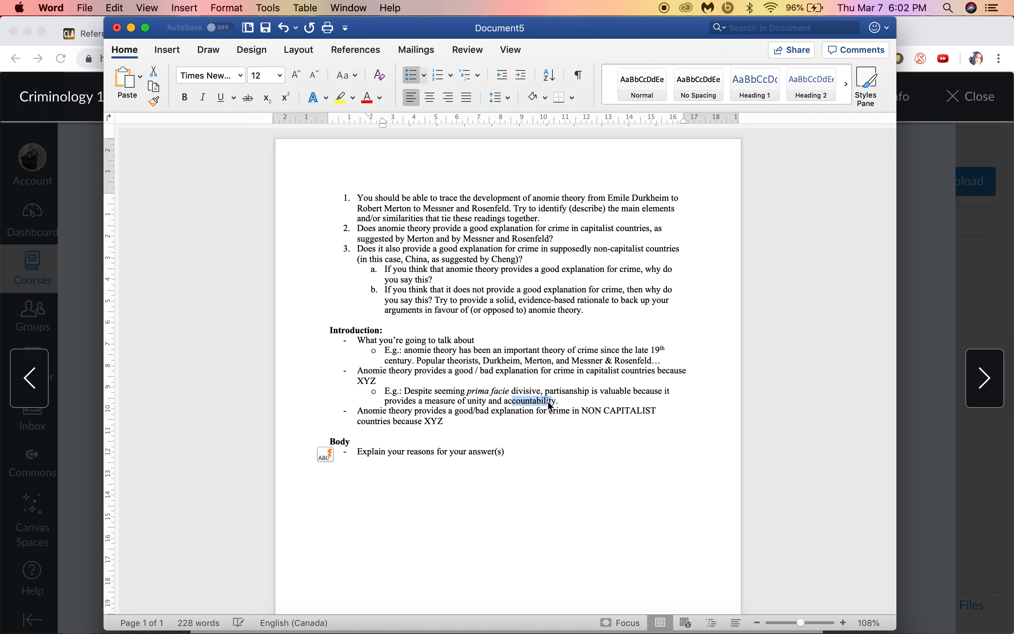
pyautogui.click(524, 454)
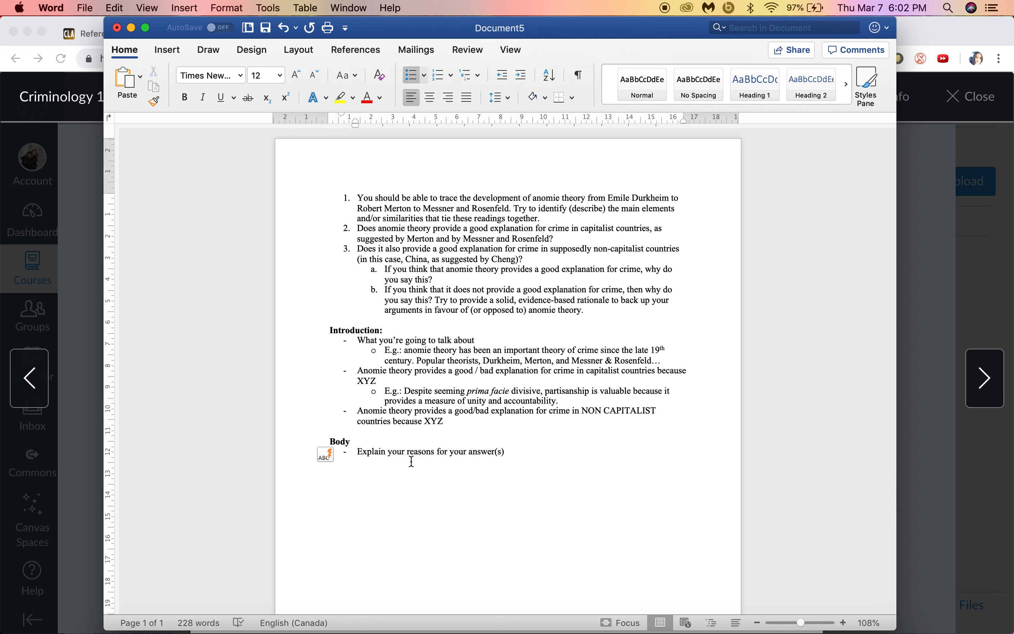
pyautogui.moveTo(358, 197); pyautogui.dragTo(538, 226)
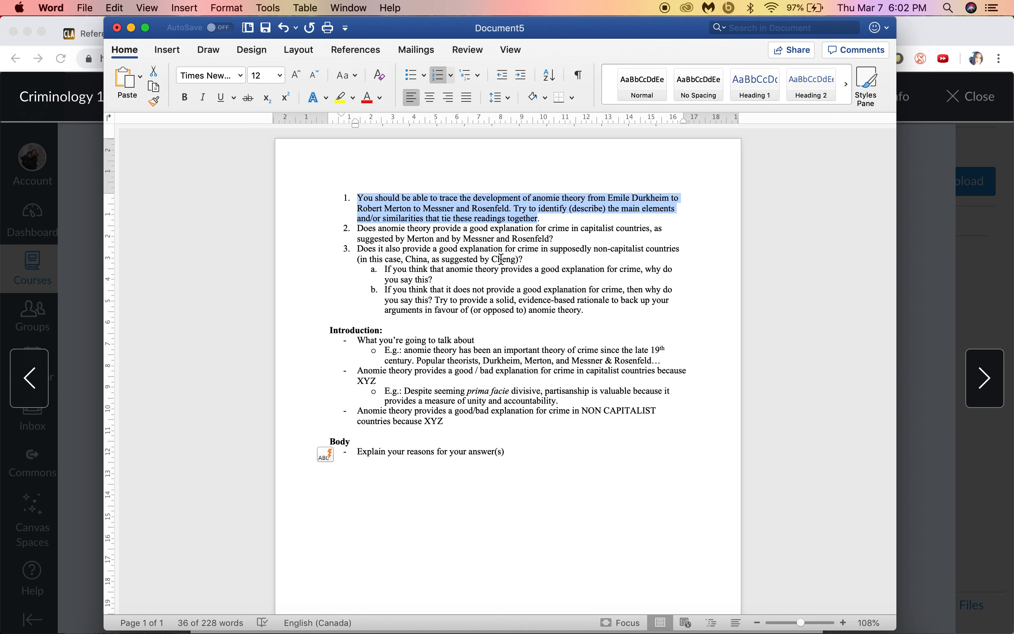
pyautogui.click(440, 193)
pyautogui.moveTo(357, 197); pyautogui.dragTo(556, 271)
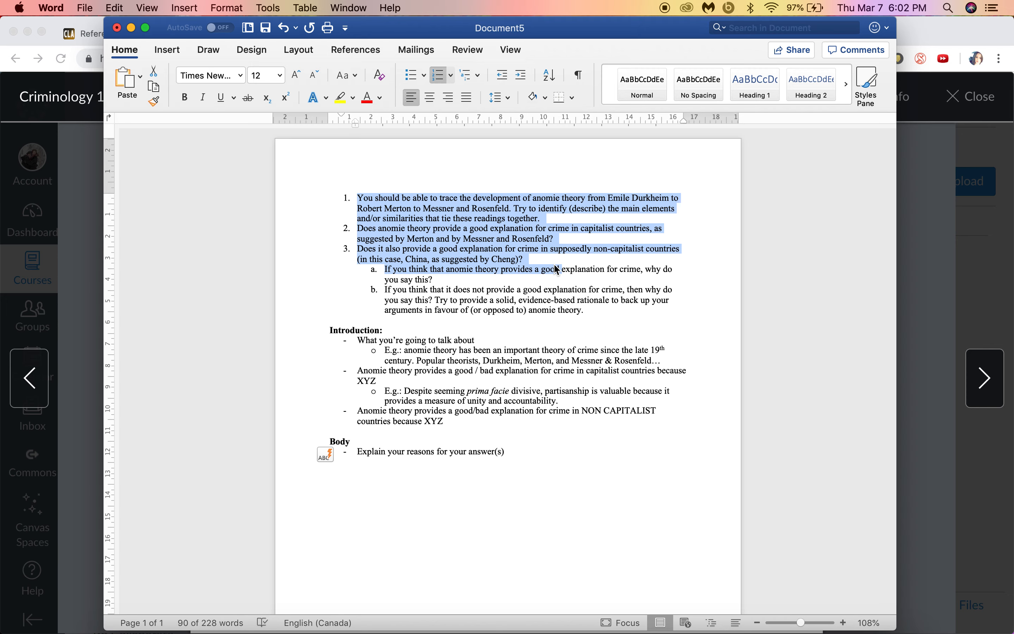
pyautogui.click(577, 259)
pyautogui.click(528, 260)
pyautogui.moveTo(528, 259); pyautogui.dragTo(353, 187)
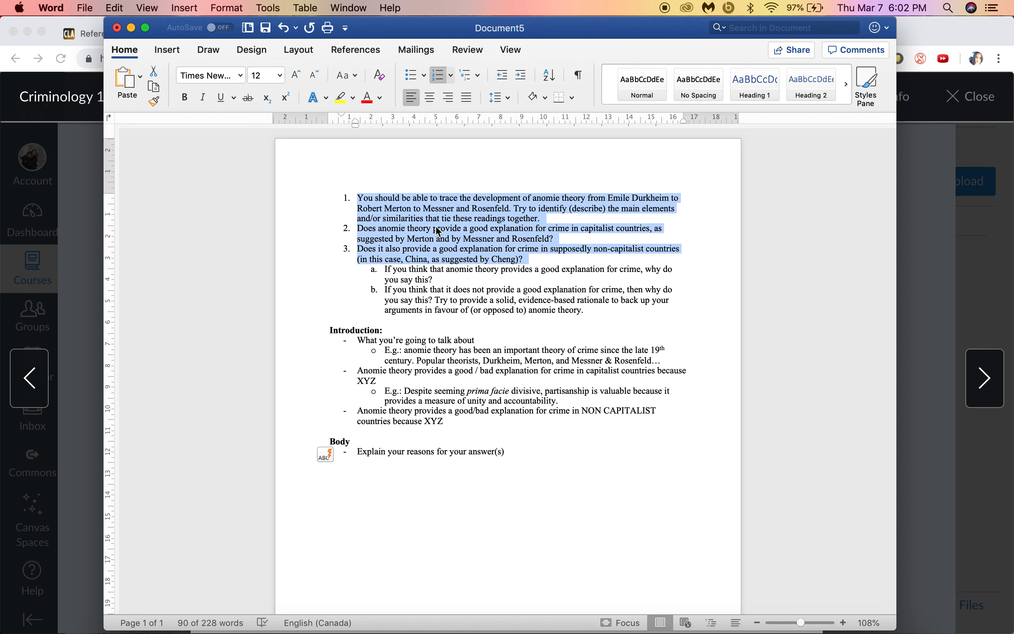
pyautogui.click(523, 458)
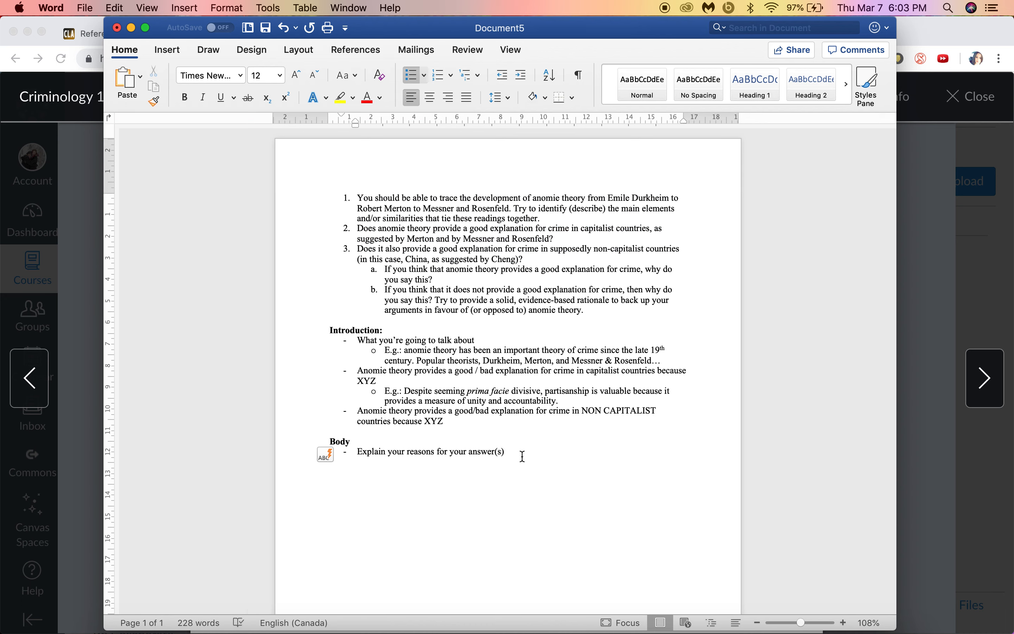
# Step: Add a bold 'Conclusion' heading with the bullet '- Summarize your arguments for your answers'
pyautogui.press('Return')
pyautogui.press('super+b')
pyautogui.write('Conclusion:')
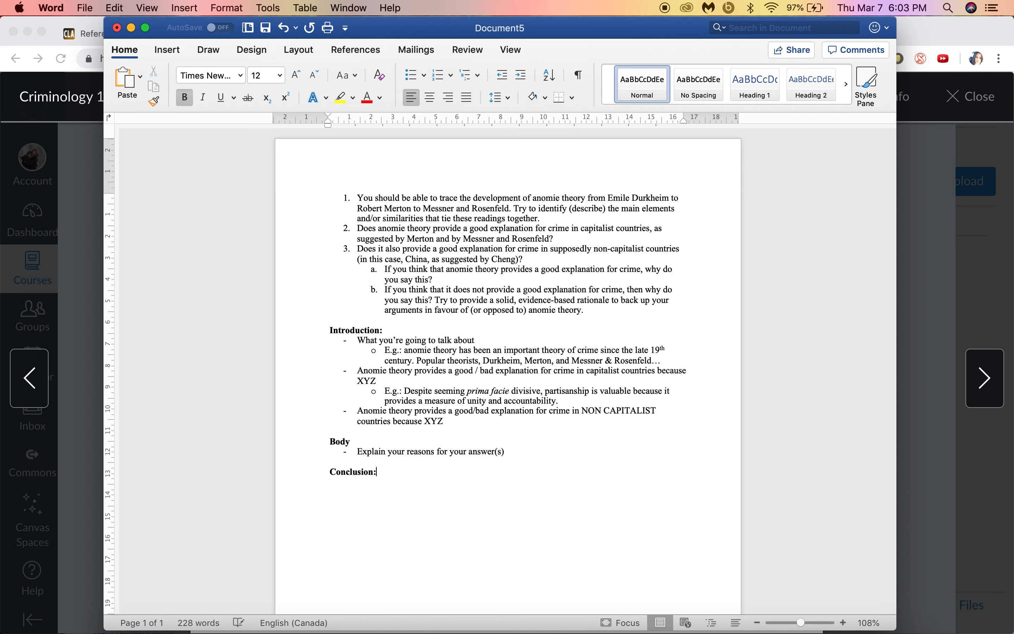
pyautogui.press('Return')
pyautogui.press('super+b')
pyautogui.write('- Summ')
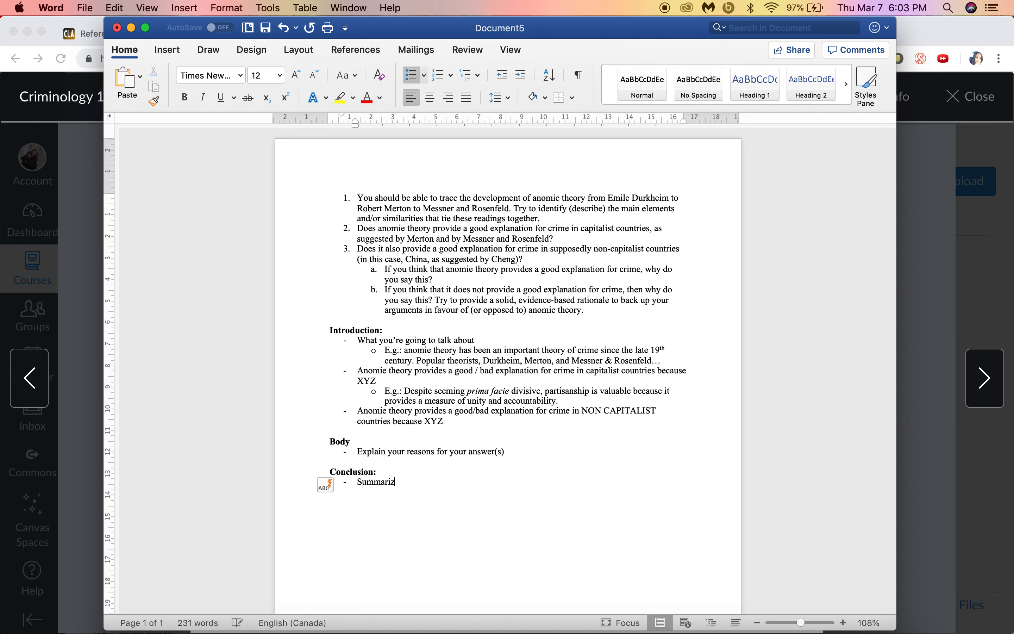
pyautogui.write('arize your arguments for your asnw')
pyautogui.write('ers')
pyautogui.press('BackSpace')
pyautogui.press('BackSpace')
pyautogui.press('BackSpace')
pyautogui.press('BackSpace')
pyautogui.press('BackSpace')
pyautogui.write('nswers.')
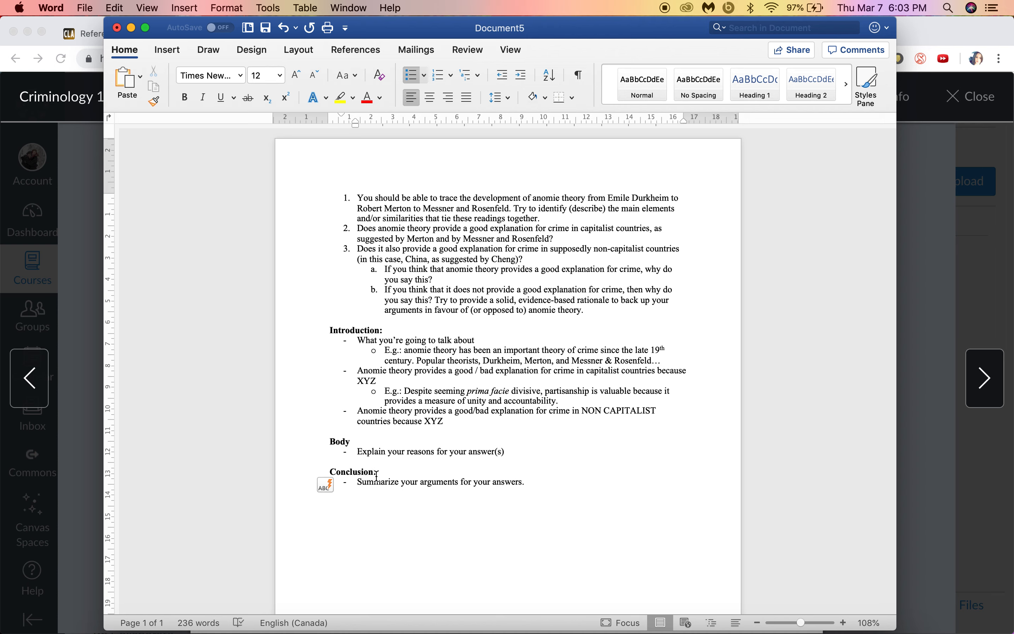
# Step: Add the sub-point 'Partisanship is valuable because it provides unity within partisan groups' and a 'So what?' bullet
pyautogui.press('Return')
pyautogui.press('Tab')
pyautogui.write('Partisanship is valuable b')
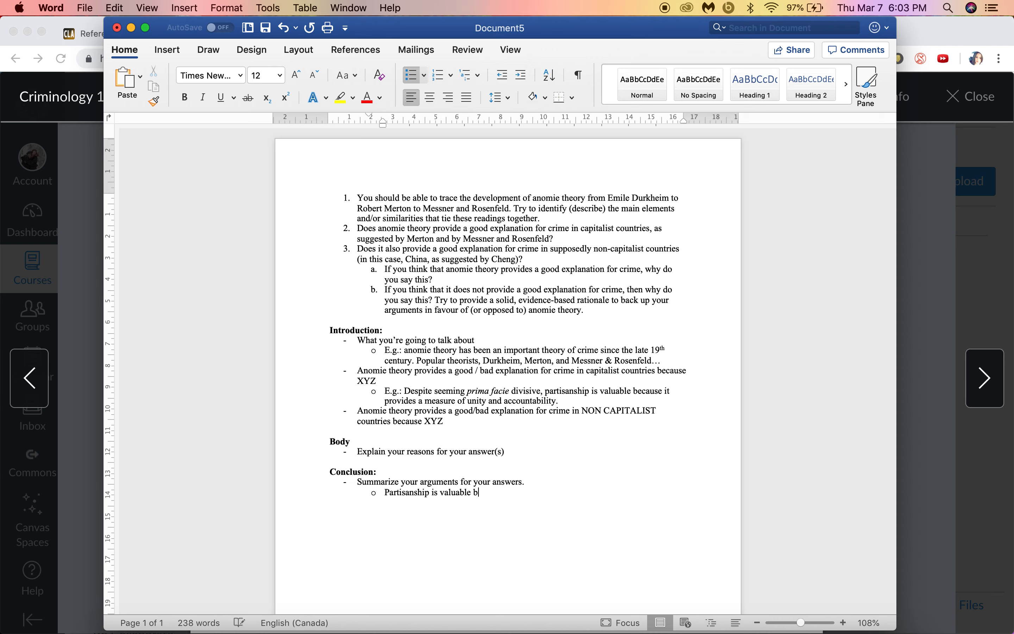
pyautogui.write('ecause it provides unity within ')
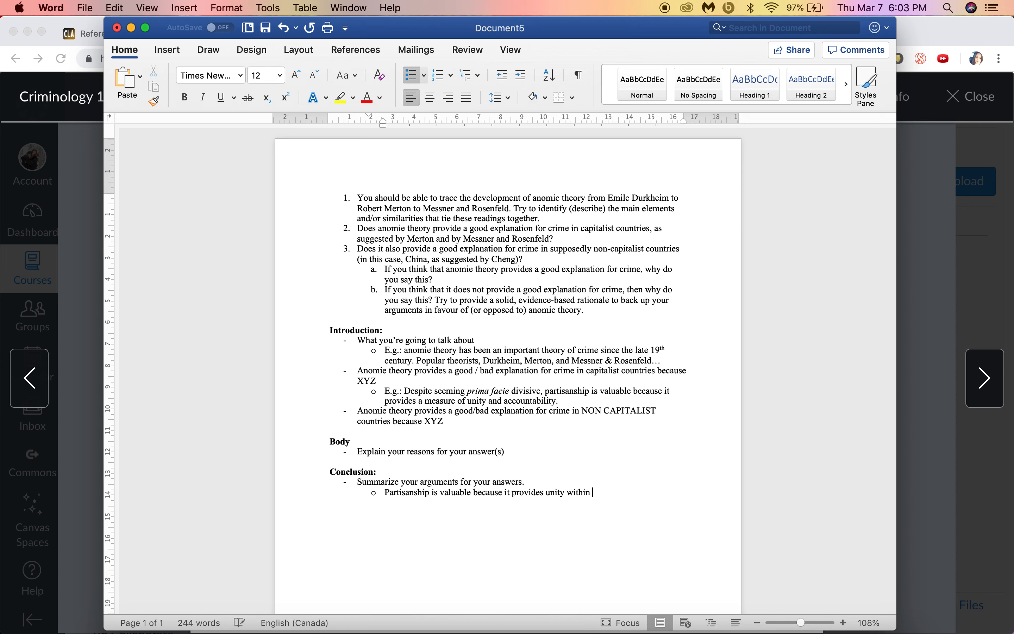
pyautogui.write('partisan groups …')
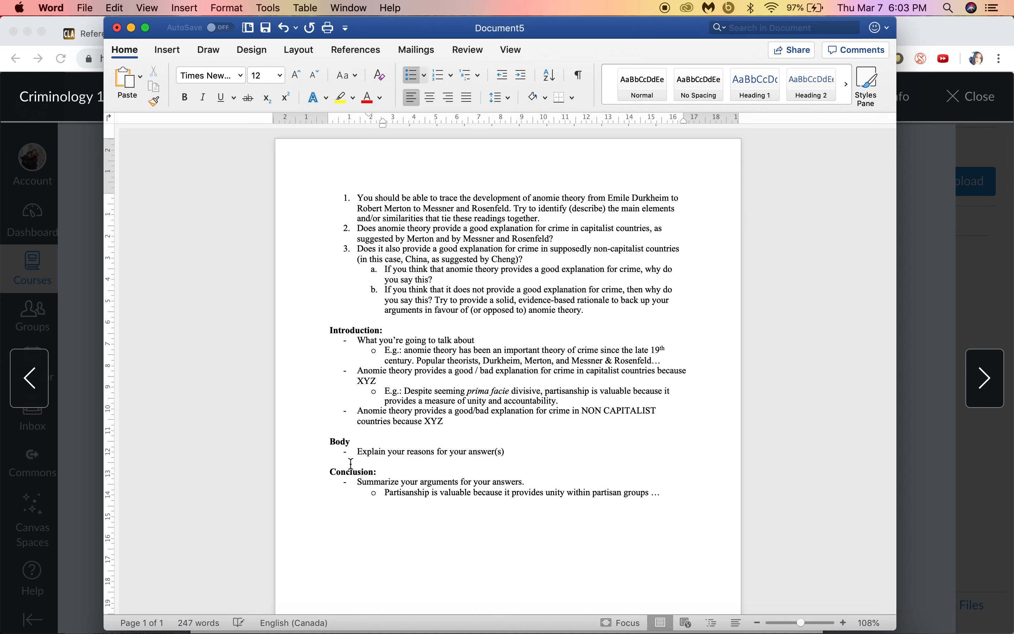
pyautogui.hotkey('shift', 'Tab')
pyautogui.write('So what')
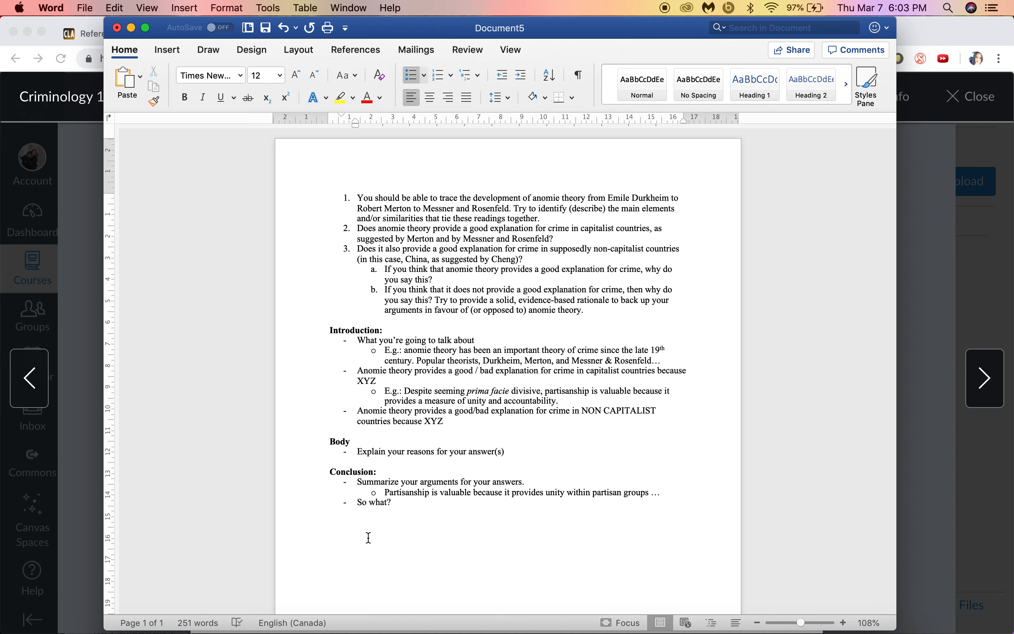
pyautogui.moveTo(385, 504); pyautogui.dragTo(351, 503)
pyautogui.click(419, 510)
pyautogui.click(400, 503)
pyautogui.press('Return')
pyautogui.press('Return')
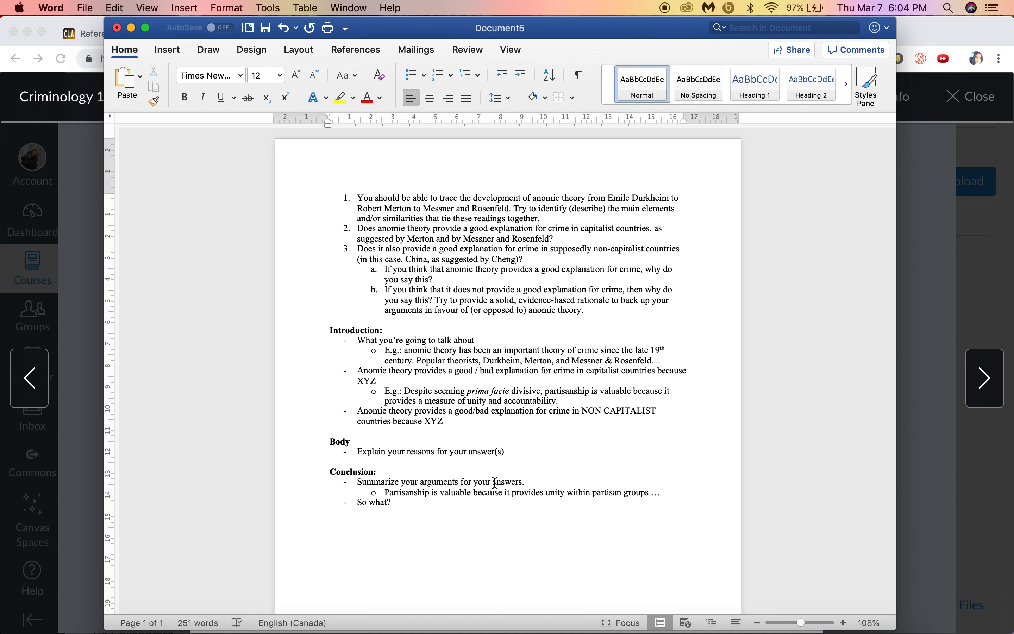
# Step: Add a bold 'Marking:' heading with bullets 'Spelling and grammar' and 'Critical analysis'
pyautogui.press('super+b')
pyautogui.write('Marking:')
pyautogui.press('super+b')
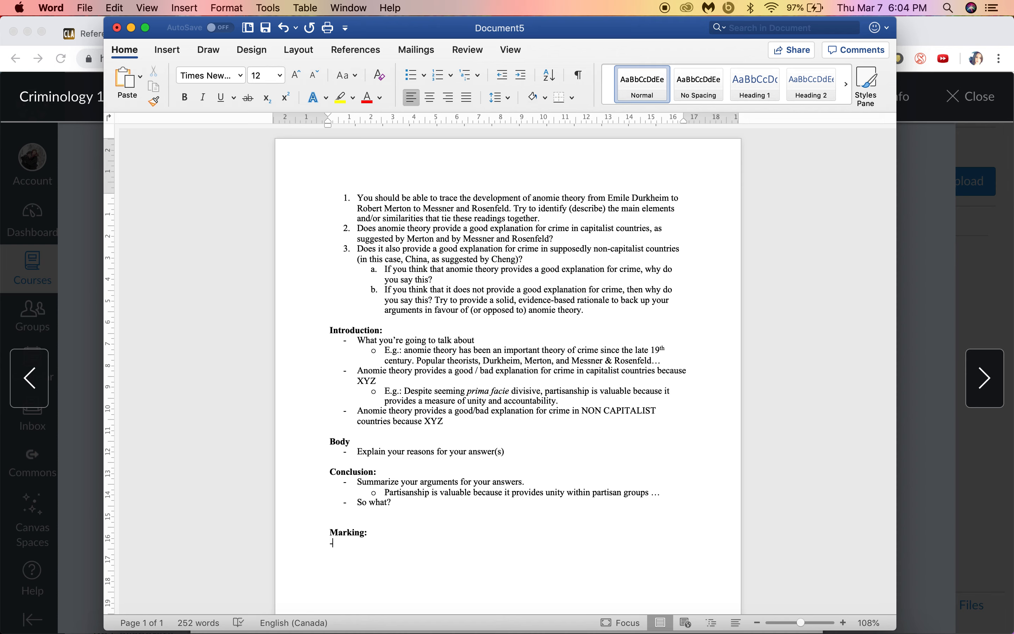
pyautogui.write('Spelling and grammar')
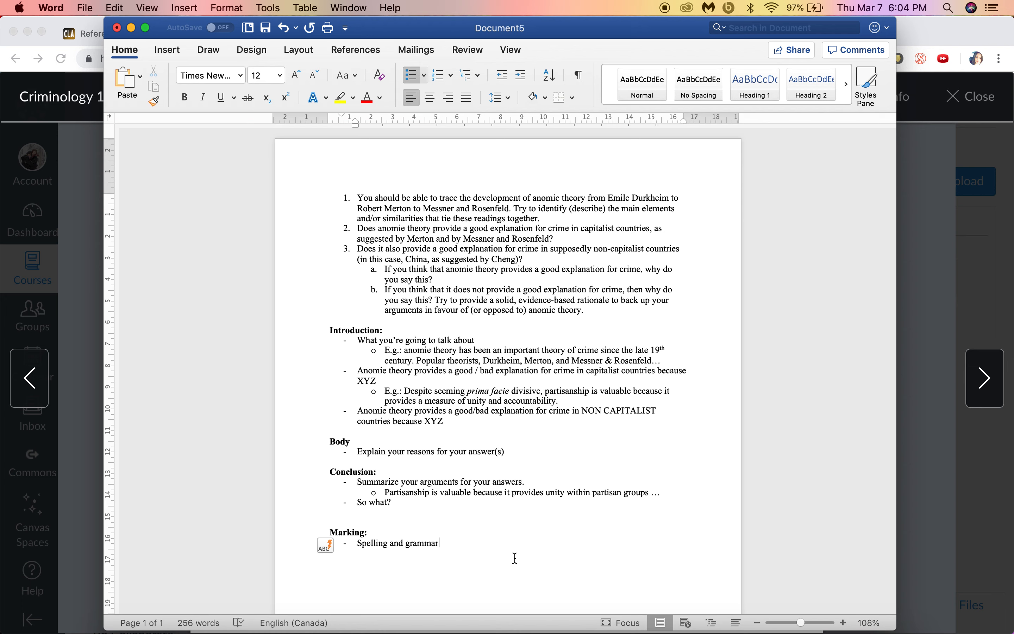
pyautogui.press('Return')
pyautogui.write('Critical analysis')
# Step: Under Critical analysis, add sub-points 'Did you use readings? Understand them? Strong? Weak?' and start a new main bullet
pyautogui.moveTo(525, 259)
pyautogui.mouseDown()
pyautogui.moveTo(357, 227)
pyautogui.moveTo(525, 264)
pyautogui.mouseUp()
pyautogui.click(448, 260)
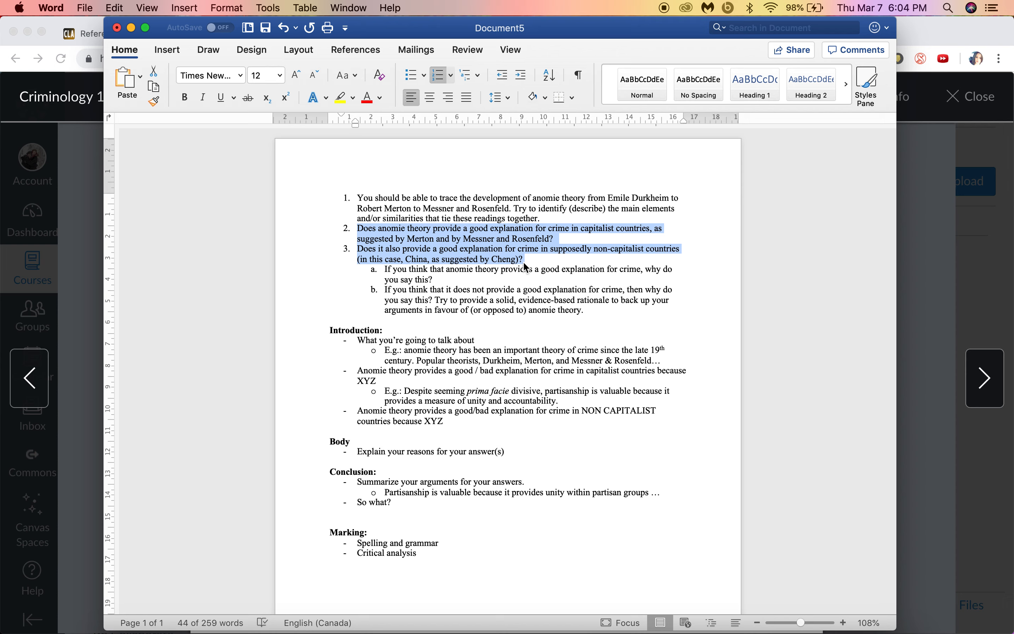
pyautogui.click(433, 561)
pyautogui.press('Return')
pyautogui.press('Tab')
pyautogui.write('Did you use ')
pyautogui.write('rea')
pyautogui.press('BackSpace')
pyautogui.write('eadings')
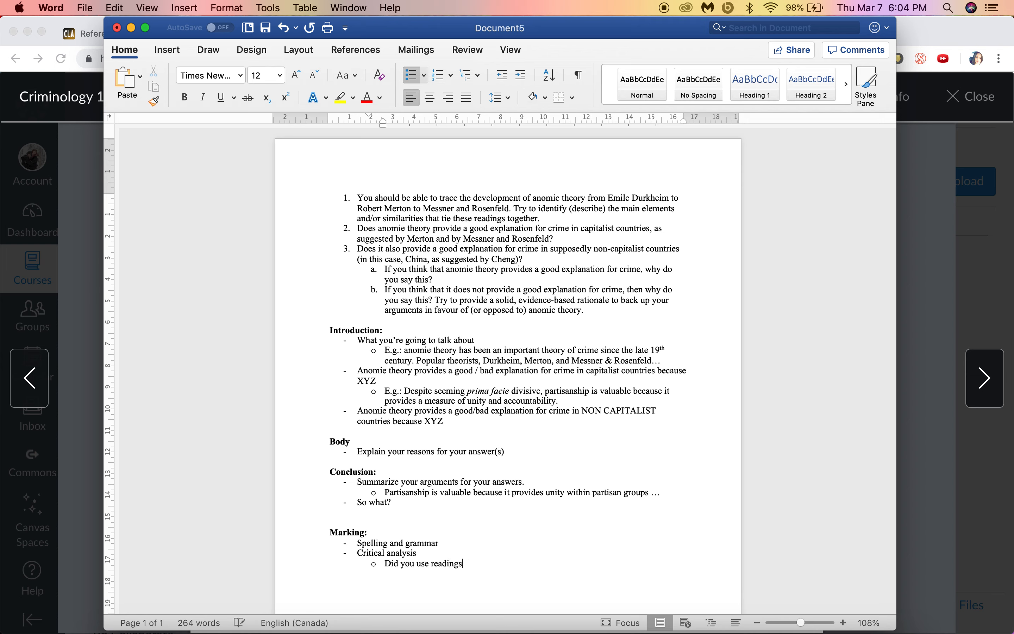
pyautogui.write('? Understand them')
pyautogui.write('strong?')
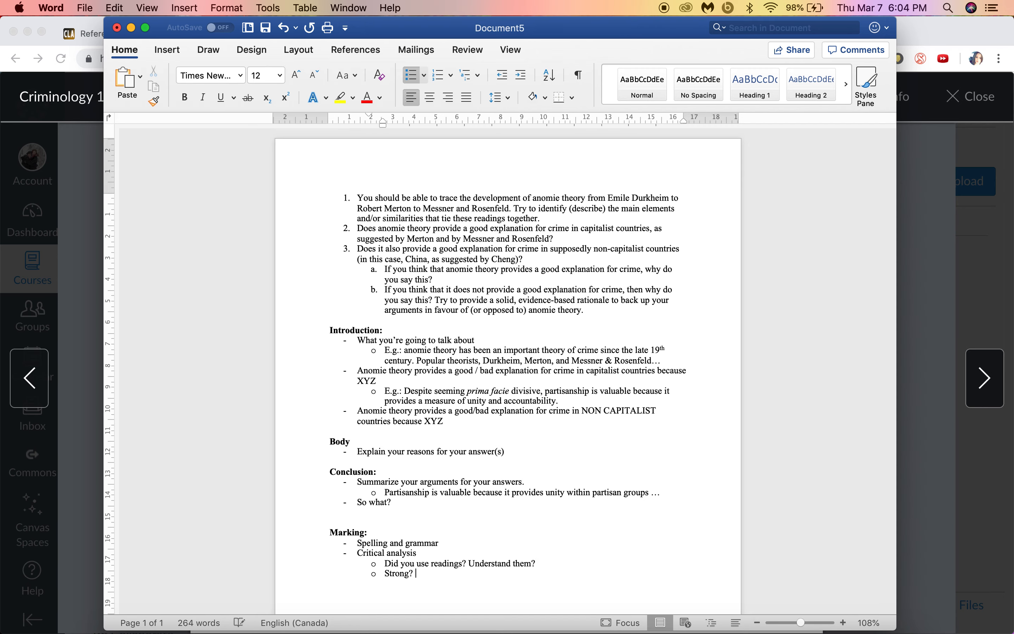
pyautogui.scroll(-3, 508, 369)
pyautogui.write('Weak?')
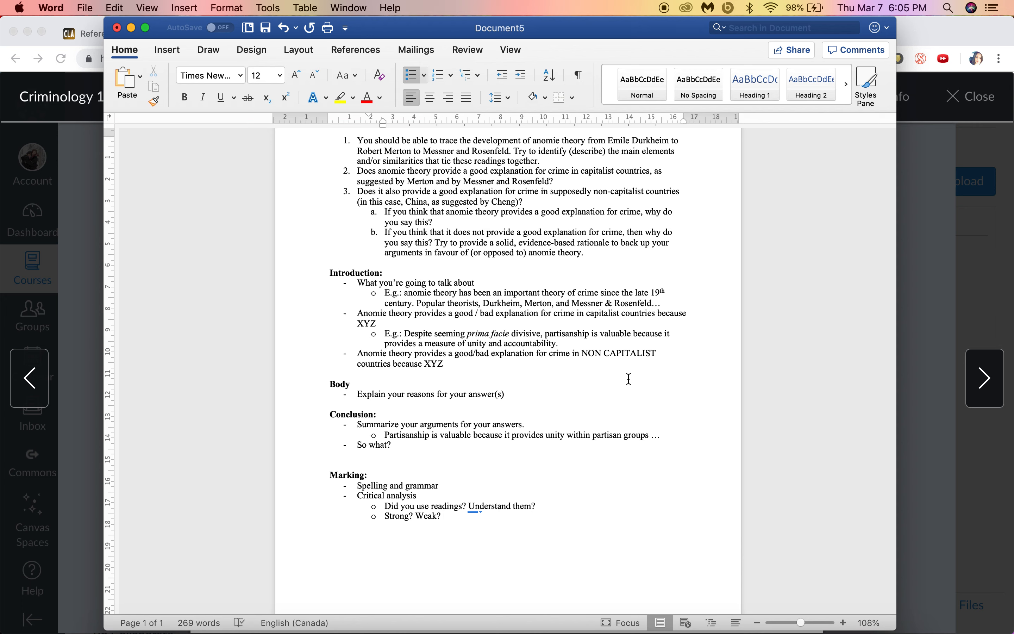
pyautogui.press('Return')
pyautogui.hotkey('shift', 'Tab')
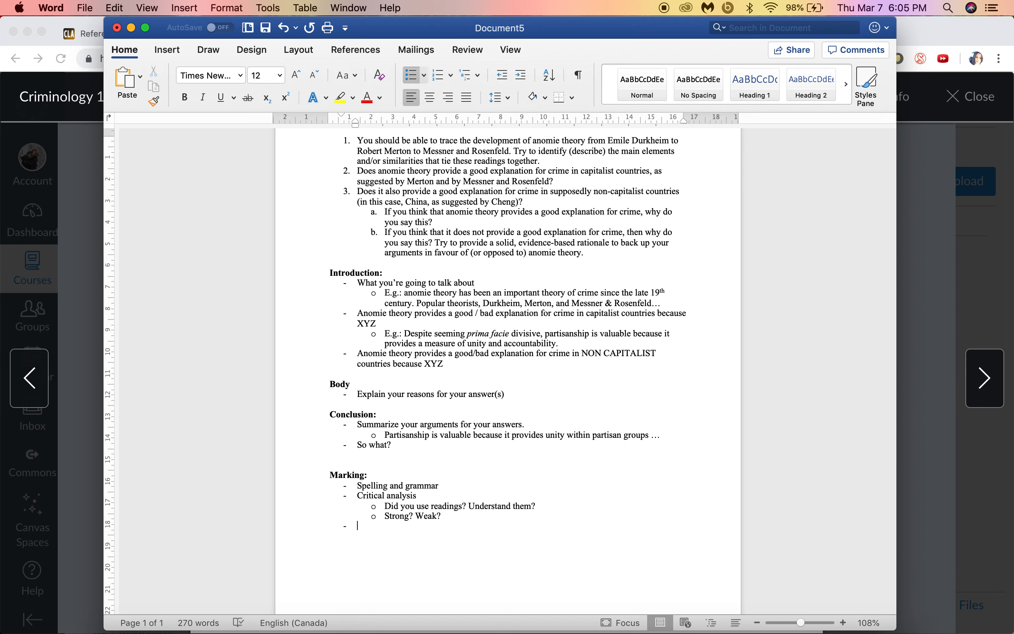
# Step: Add 'Effort' and 'References' bullets, accepting the References autocomplete suggestion
pyautogui.write('Effort')
pyautogui.moveTo(416, 516); pyautogui.dragTo(467, 524)
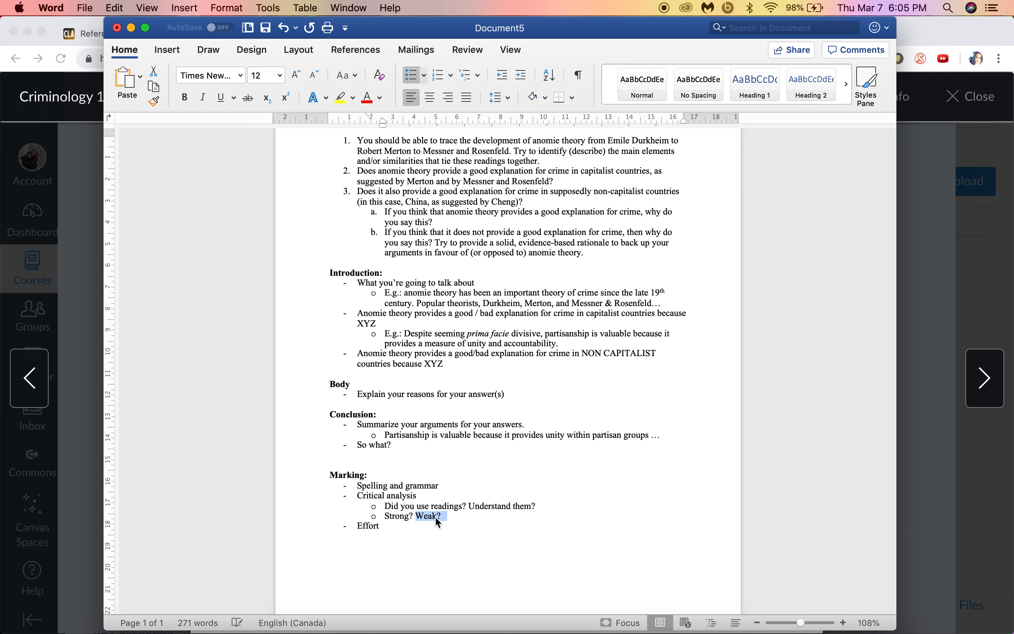
pyautogui.click(380, 526)
pyautogui.moveTo(382, 528); pyautogui.dragTo(362, 532)
pyautogui.click(392, 531)
pyautogui.press('Return')
pyautogui.write('Rer')
pyautogui.press('Return')
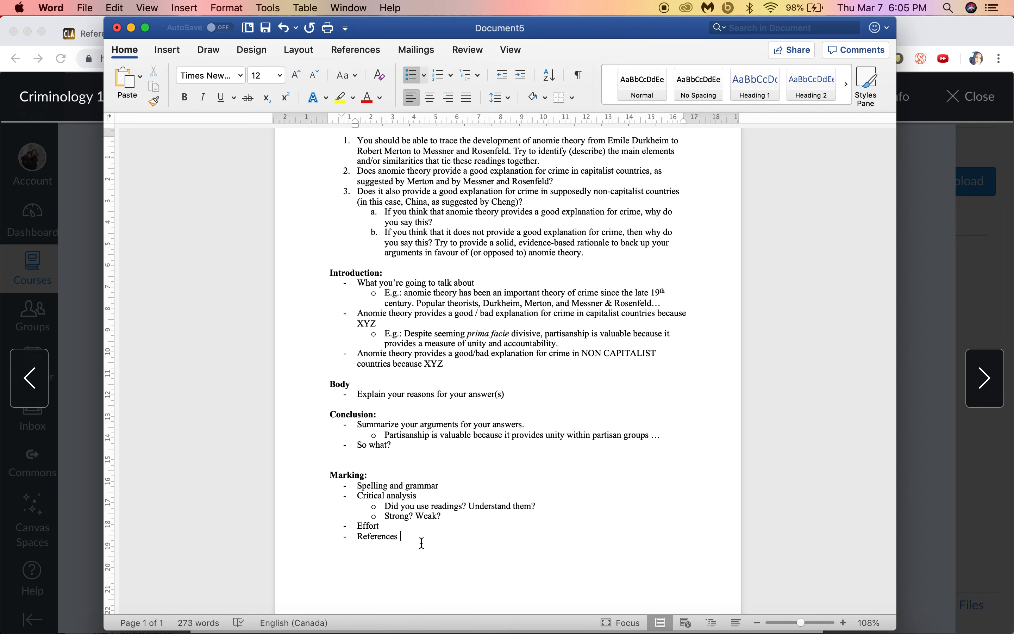
pyautogui.scroll(-2, 422, 508)
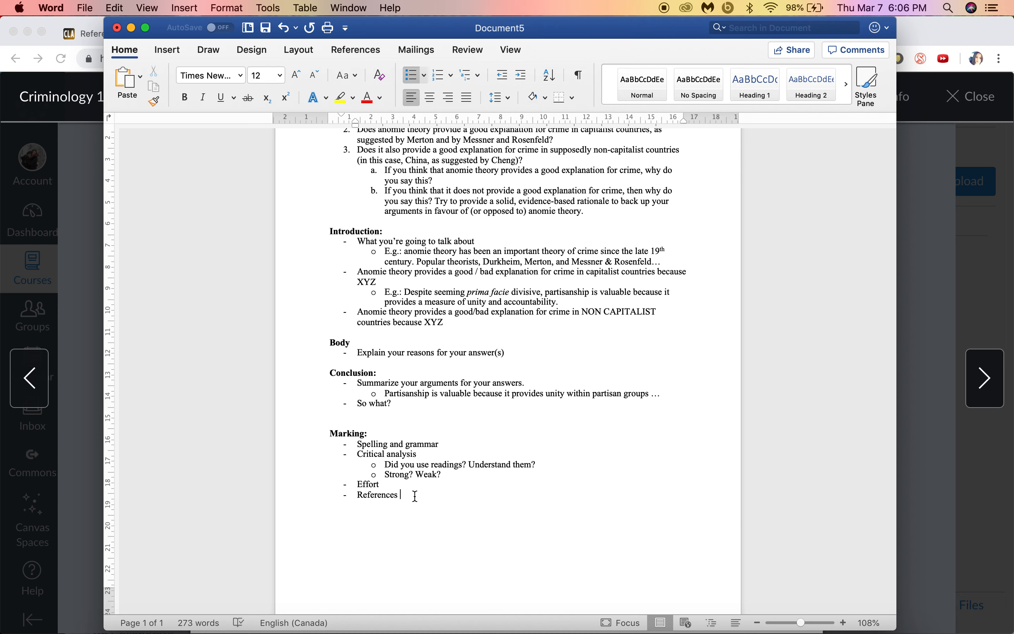
pyautogui.moveTo(416, 495); pyautogui.dragTo(344, 496)
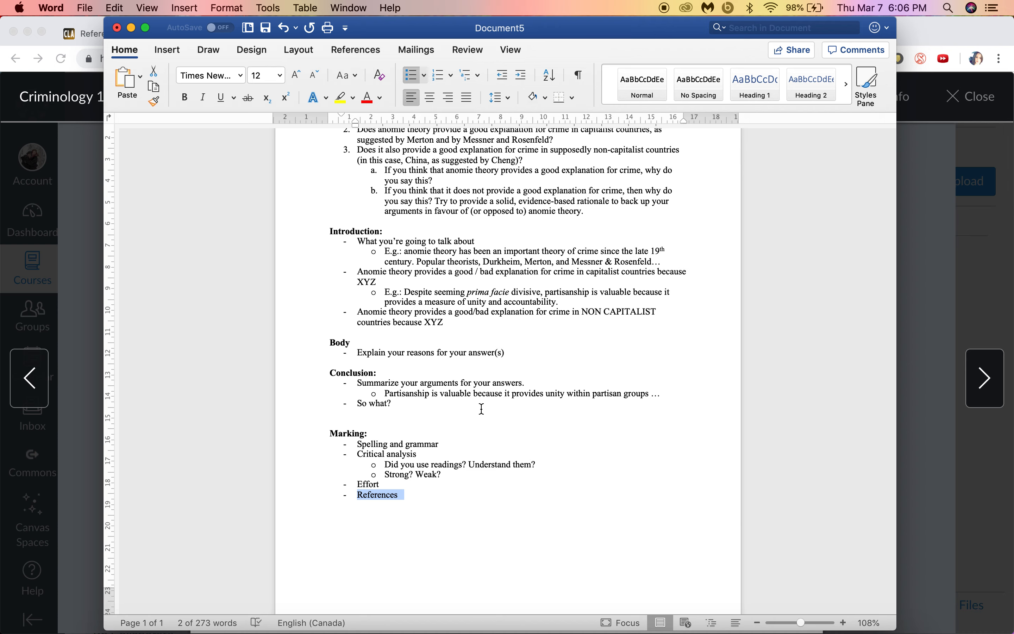
pyautogui.click(413, 495)
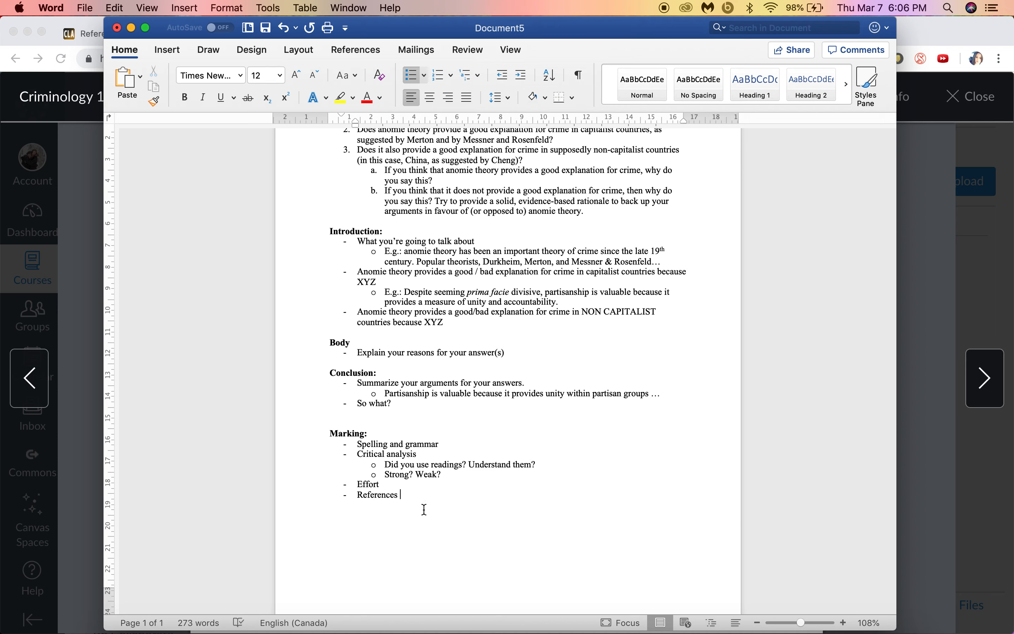
# Step: Add a bold 'Deducted:' heading with a '- Late' bullet
pyautogui.press('super+b')
pyautogui.write('Deducted:')
pyautogui.press('Return')
pyautogui.press('super+b')
pyautogui.write('- Late')
# Step: Under Late, list '10% (2 marks out of 20) per 24 hours' and 'excused or extension'
pyautogui.press('Return')
pyautogui.press('Tab')
pyautogui.write('10% (2')
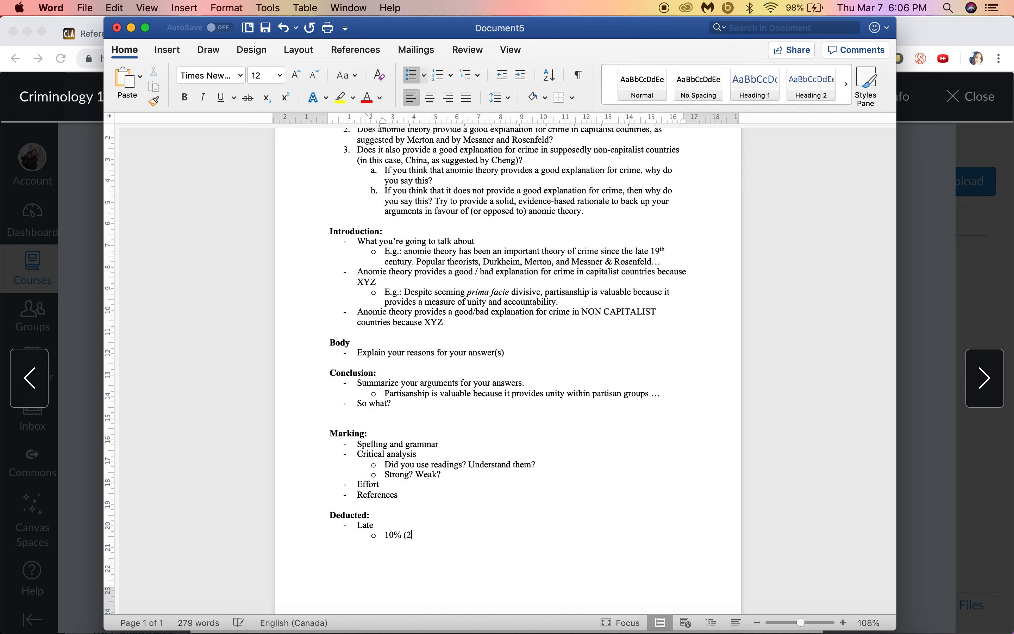
pyautogui.write(' marks out')
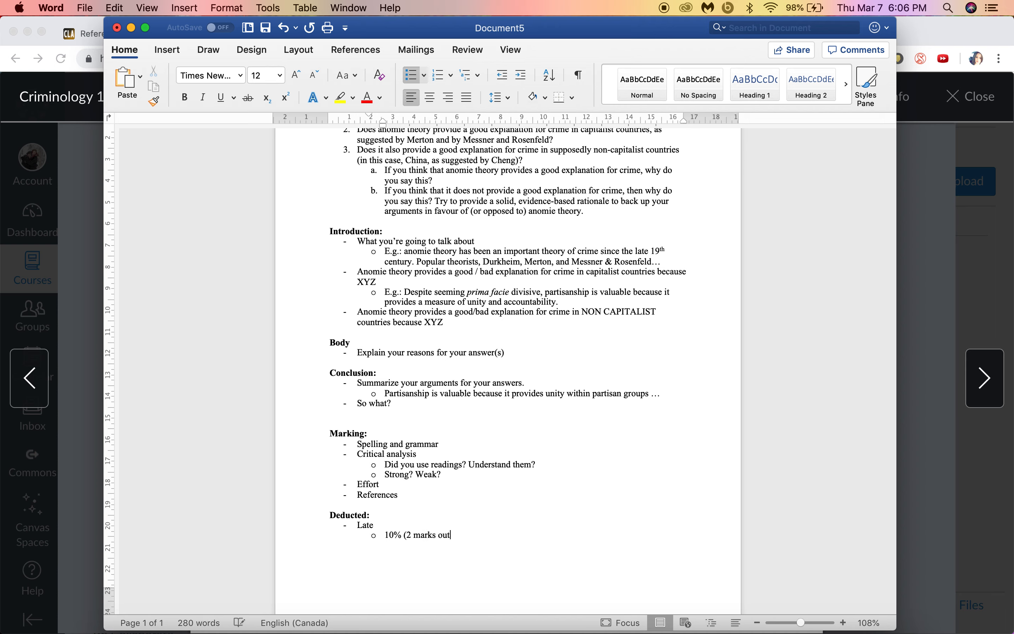
pyautogui.write(' of 20) per 24 hours')
pyautogui.press('Return')
pyautogui.write('excused or extension')
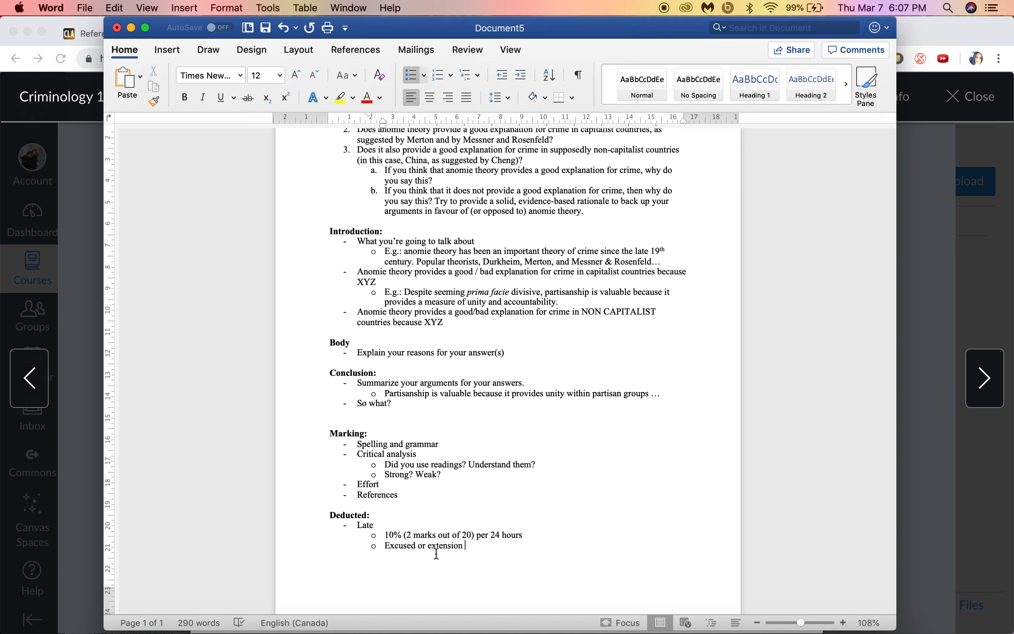
pyautogui.moveTo(386, 535); pyautogui.dragTo(528, 536)
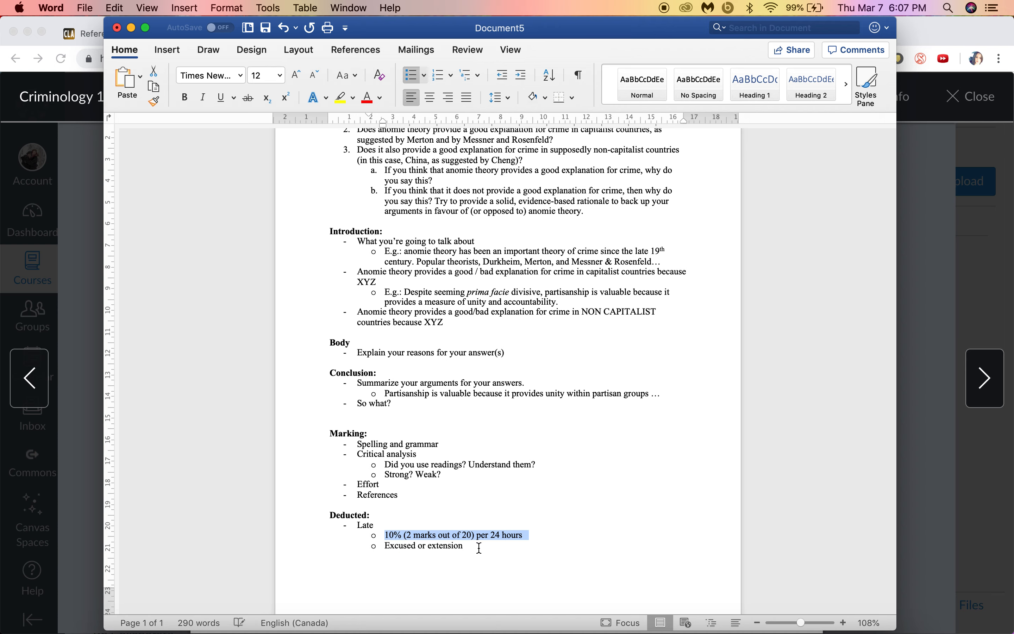
pyautogui.click(496, 536)
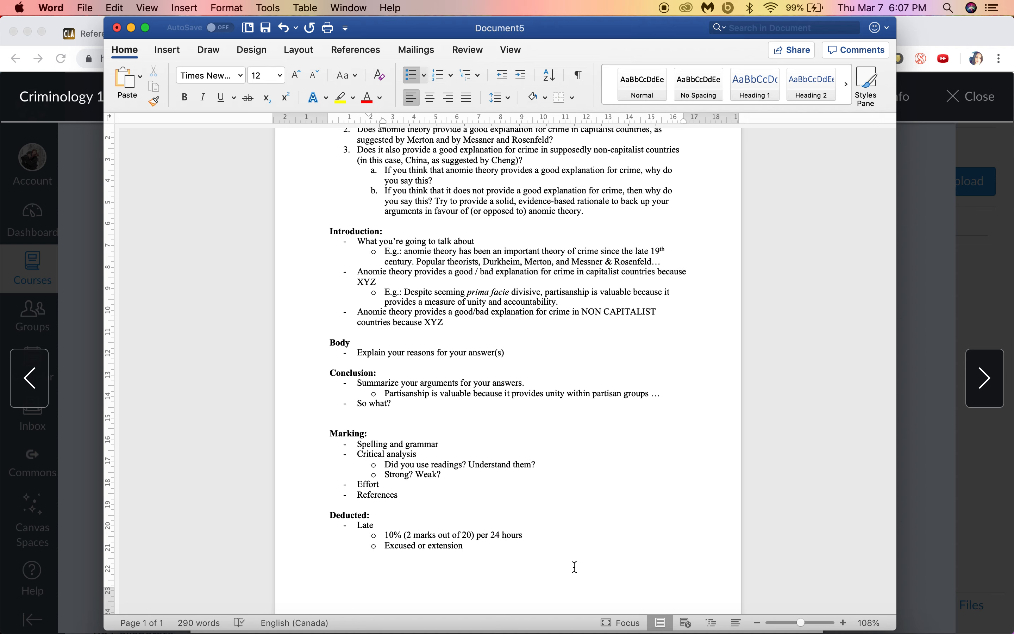
# Step: Add the indented example 'E.g.: 18/20 – four days late! 8 marks 10/20' below the late penalty
pyautogui.moveTo(405, 535); pyautogui.dragTo(475, 537)
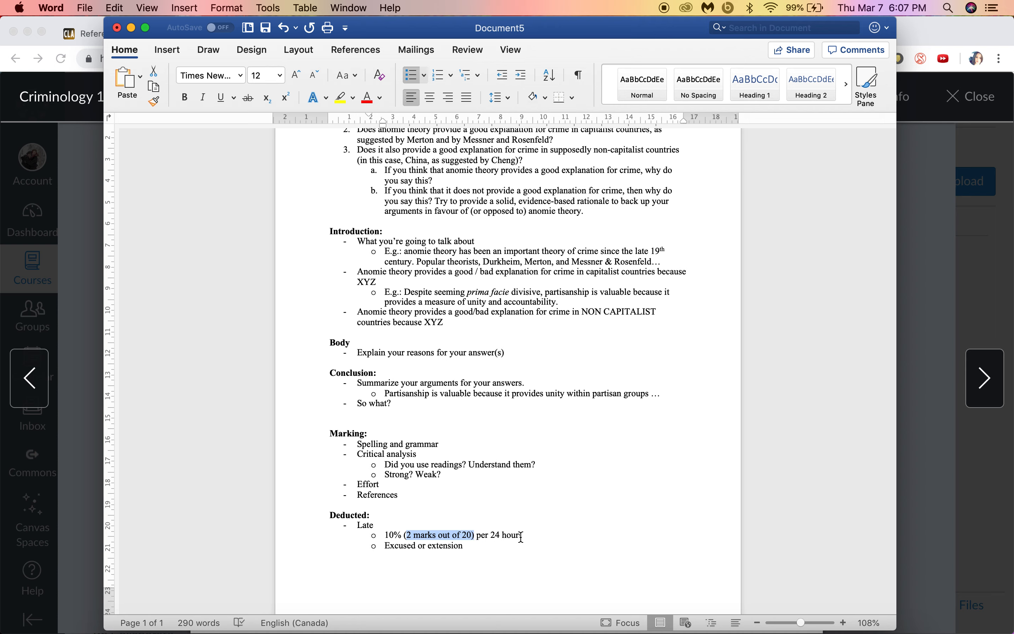
pyautogui.click(535, 536)
pyautogui.press('Return')
pyautogui.press('Tab')
pyautogui.write('E.g.')
pyautogui.write(': ')
pyautogui.write('18/20 ')
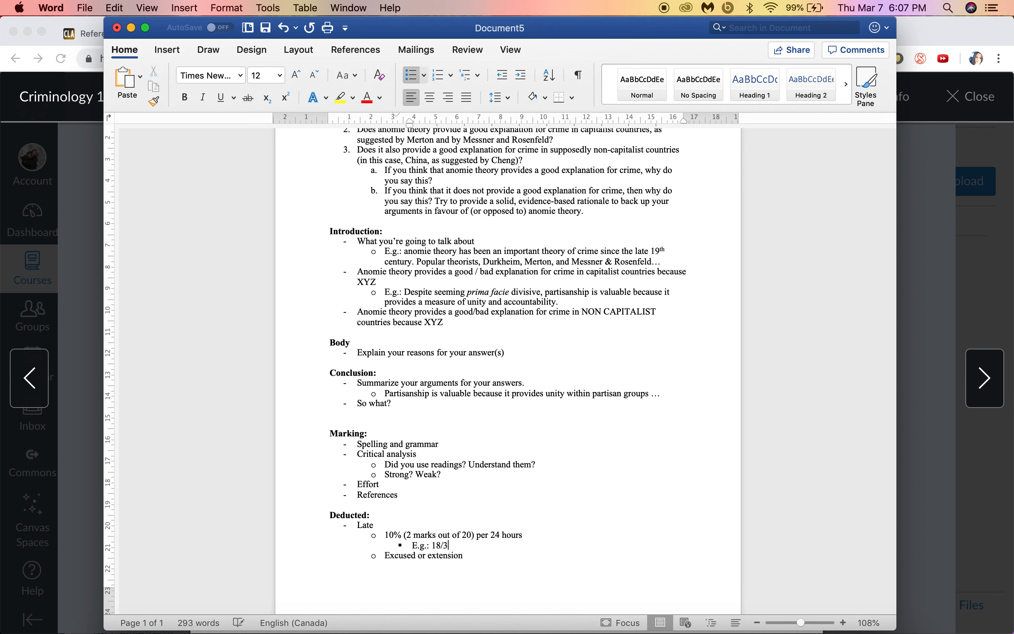
pyautogui.write('-- four days late!~8')
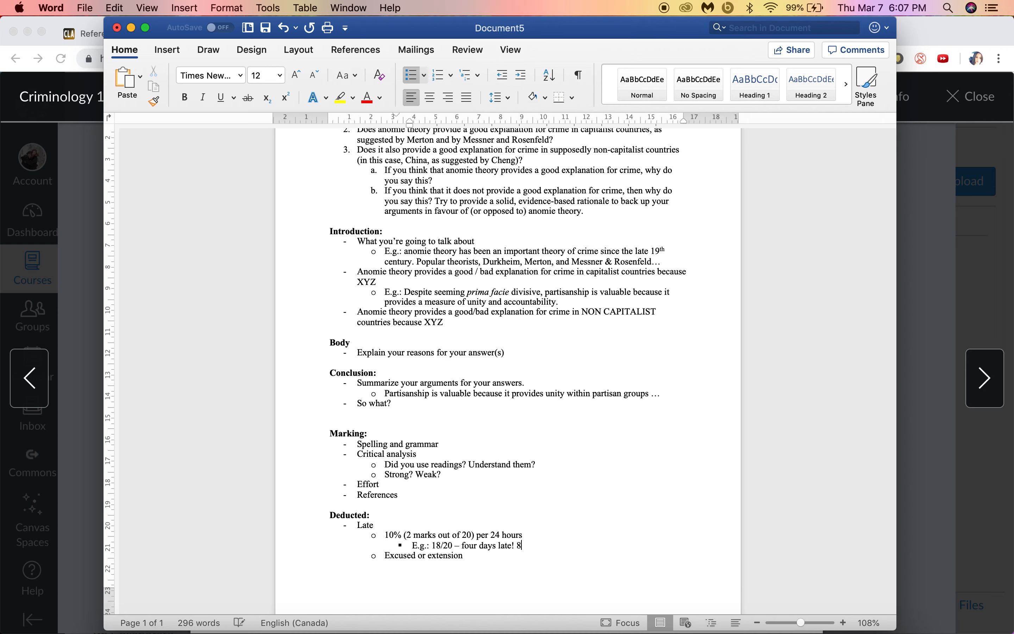
pyautogui.write(' marks 10/20')
# Step: Add a top-level 'Plagiarism' bullet below 'Excused or extension' under Deducted
pyautogui.click(500, 557)
pyautogui.press('Return')
pyautogui.hotkey('shift', 'Tab')
pyautogui.write('Plagiarism')
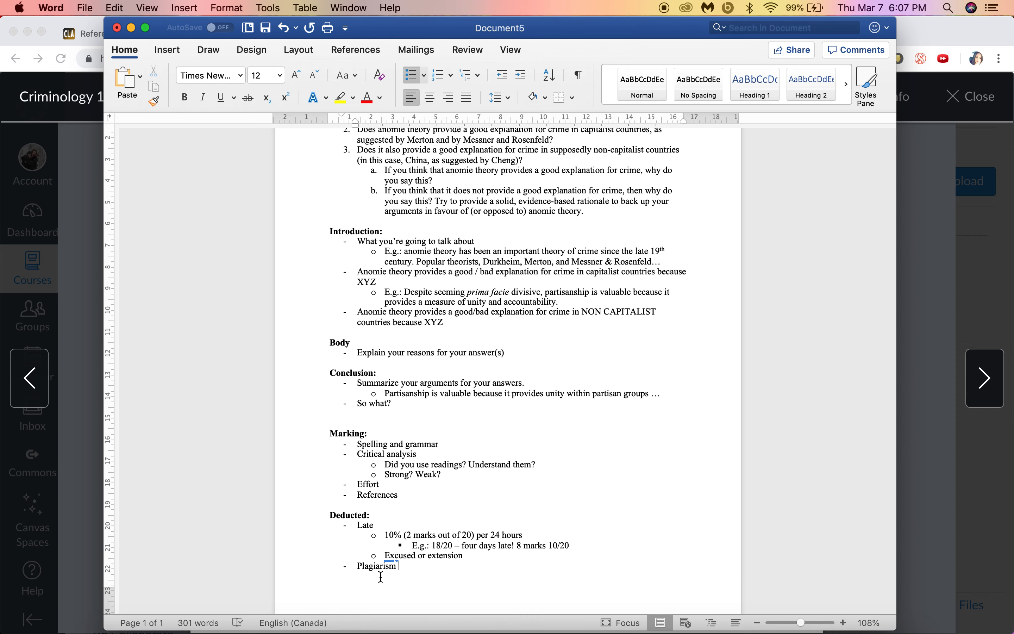
pyautogui.scroll(-3, 438, 576)
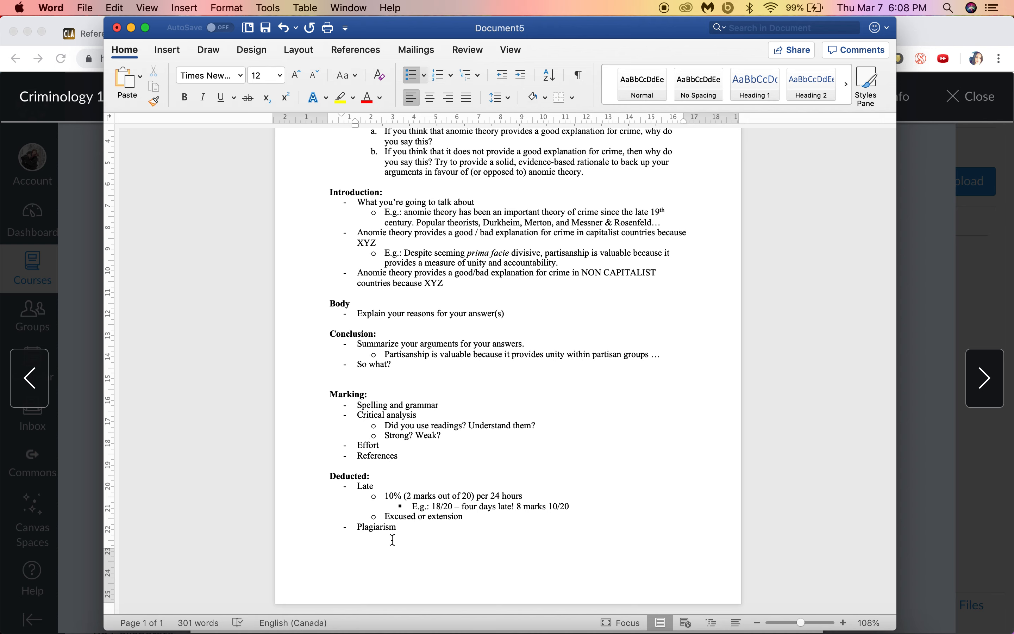
# Step: Under Plagiarism, add sub-bullets 'forgetting to use quotation marks' and 'Not putting a page number'
pyautogui.press('Return')
pyautogui.press('Tab')
pyautogui.write('forgetting to use qu')
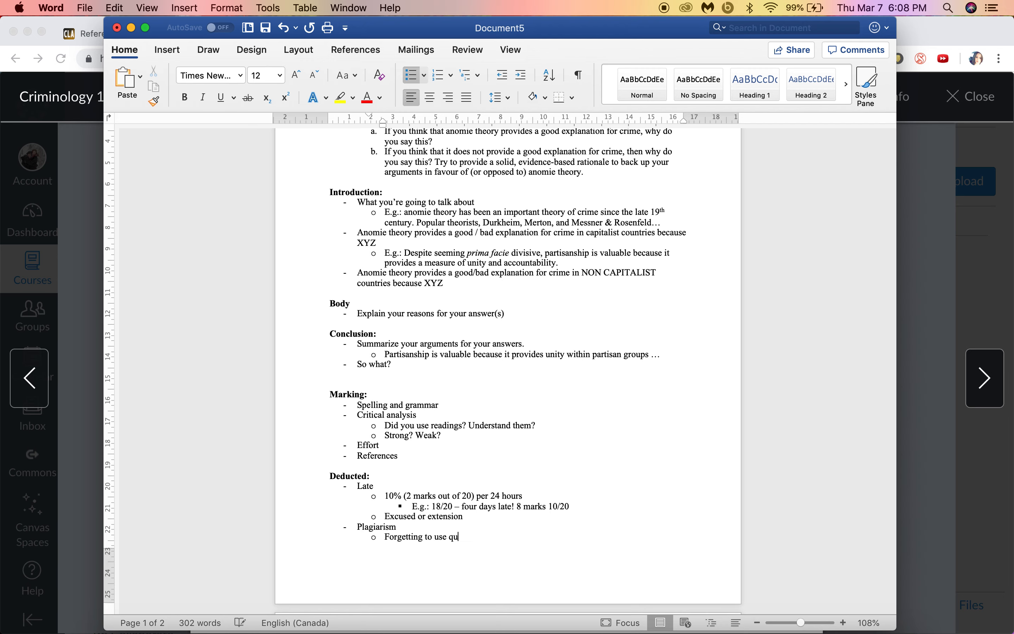
pyautogui.write('toation marks')
pyautogui.press('Return')
pyautogui.write('Not putting ')
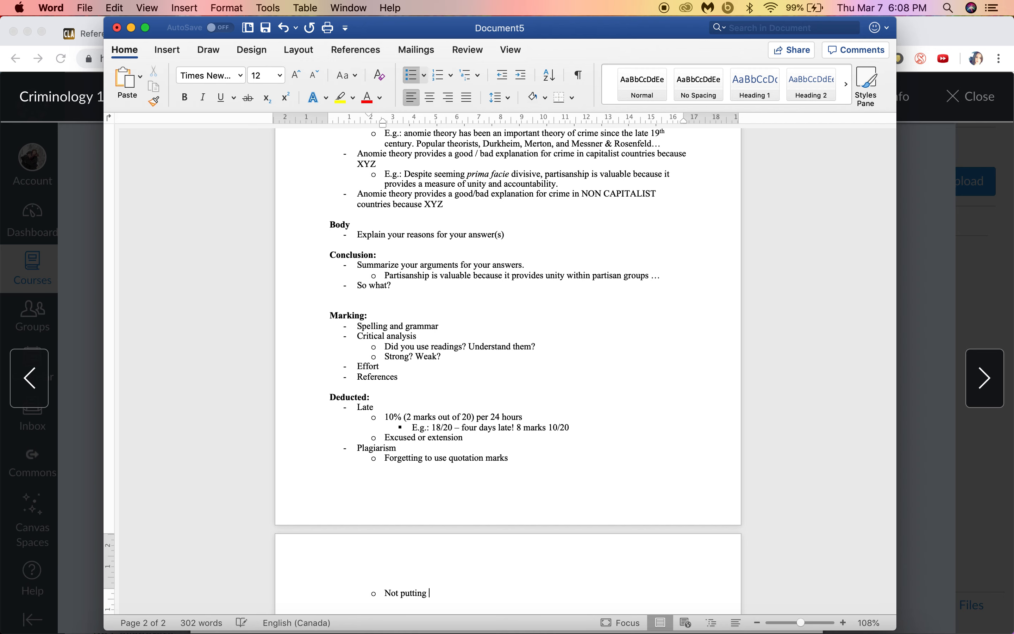
pyautogui.write('a page number ')
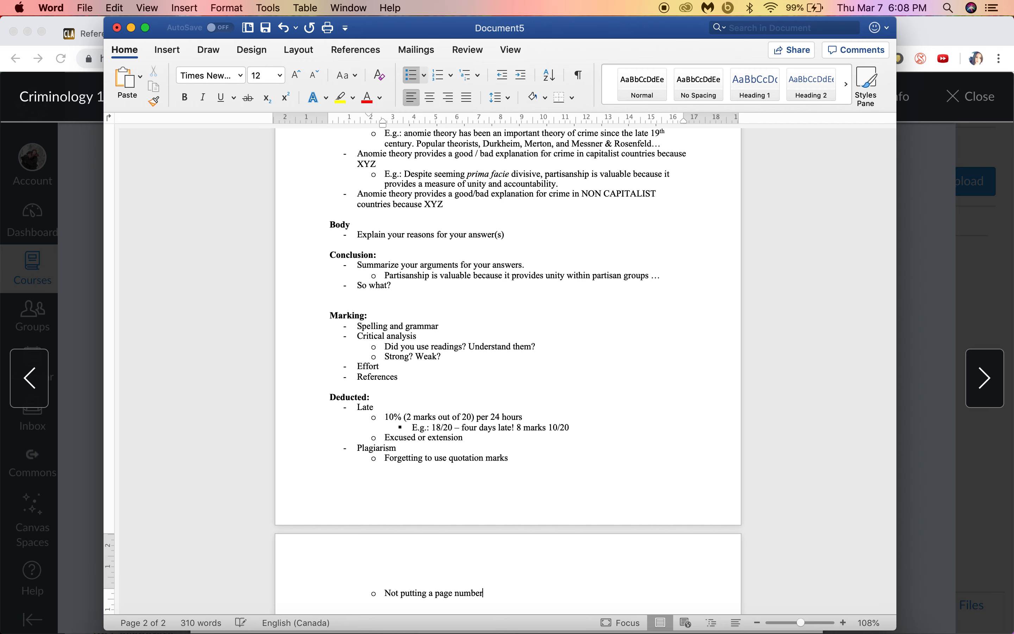
pyautogui.write('Not citing')
pyautogui.scroll(-5, 499, 369)
# Step: Finish 'Not citing in-text at all for an idea that's not your own' and end the list
pyautogui.write('in-text al all')
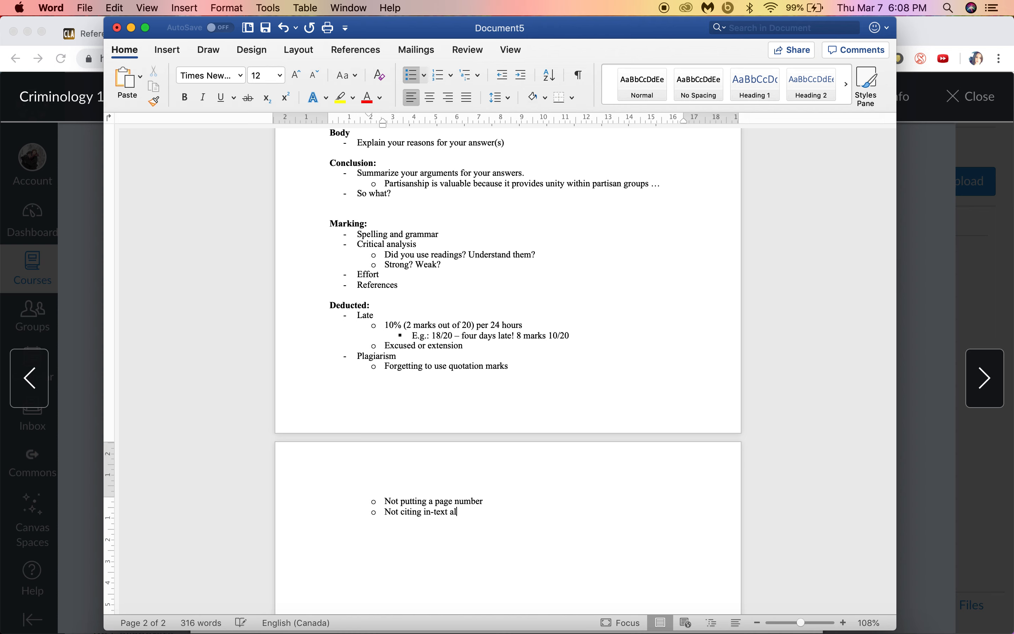
pyautogui.press('BackSpace')
pyautogui.press('BackSpace')
pyautogui.press('BackSpace')
pyautogui.press('BackSpace')
pyautogui.press('BackSpace')
pyautogui.press('BackSpace')
pyautogui.write('t all for a')
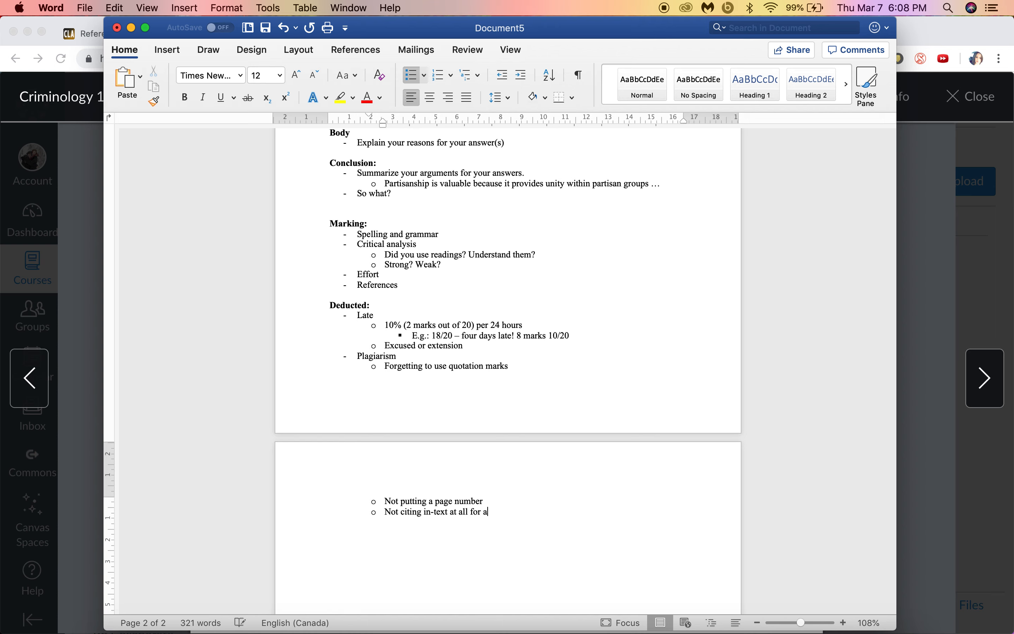
pyautogui.write('n idea that')
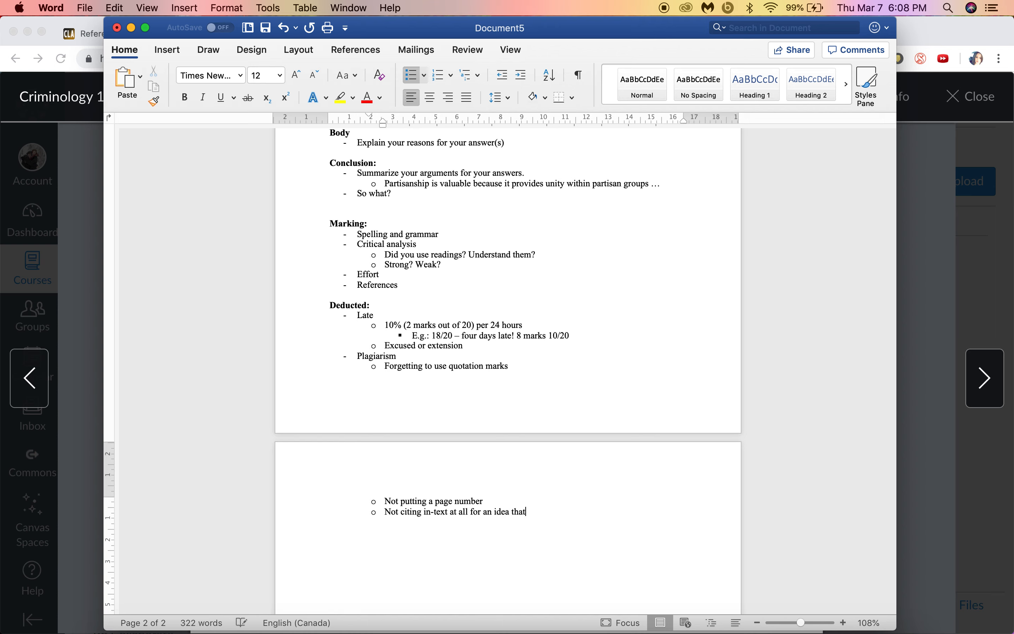
pyautogui.write("'s not your onw")
pyautogui.press('BackSpace')
pyautogui.press('BackSpace')
pyautogui.press('BackSpace')
pyautogui.write('wn')
pyautogui.press('Return')
pyautogui.hotkey('shift', 'Tab')
pyautogui.press('BackSpace')
pyautogui.press('BackSpace')
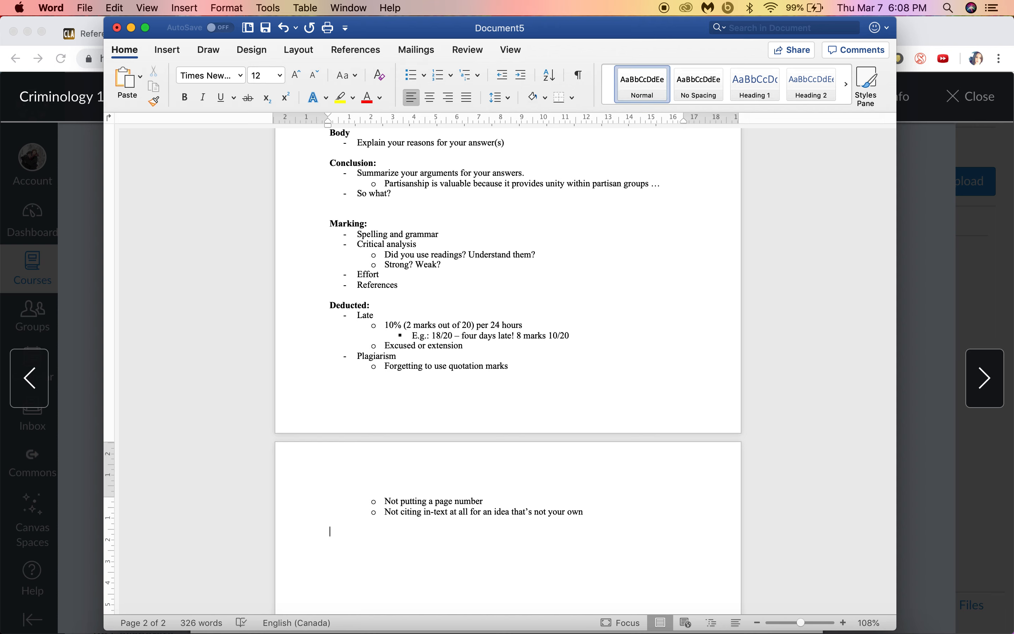
# Step: Add the bullet 'Free all day Monday March 11th'
pyautogui.write('- Free all day')
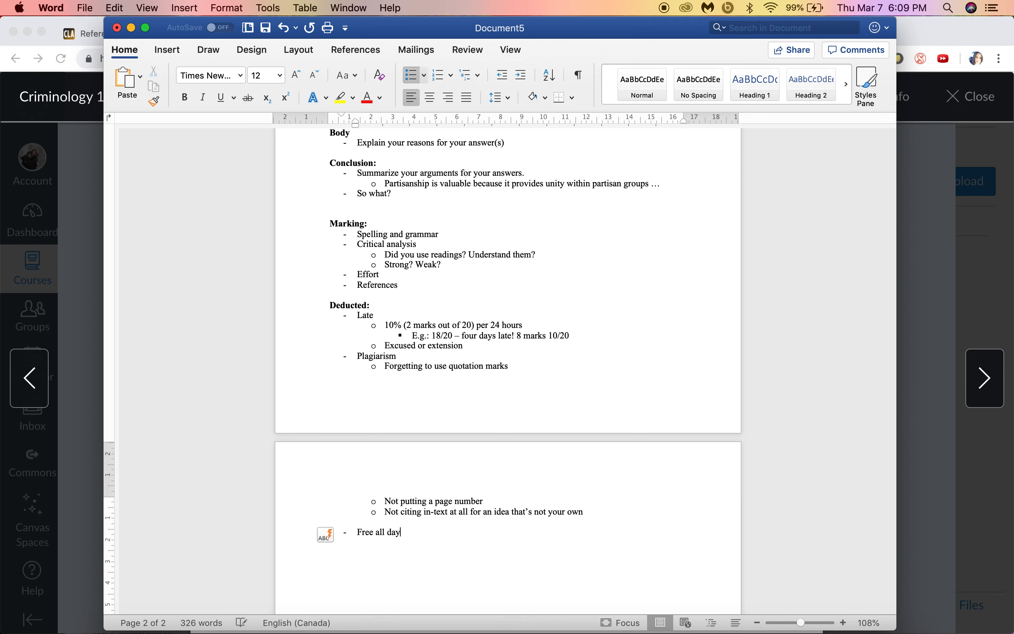
pyautogui.write(' Monday March')
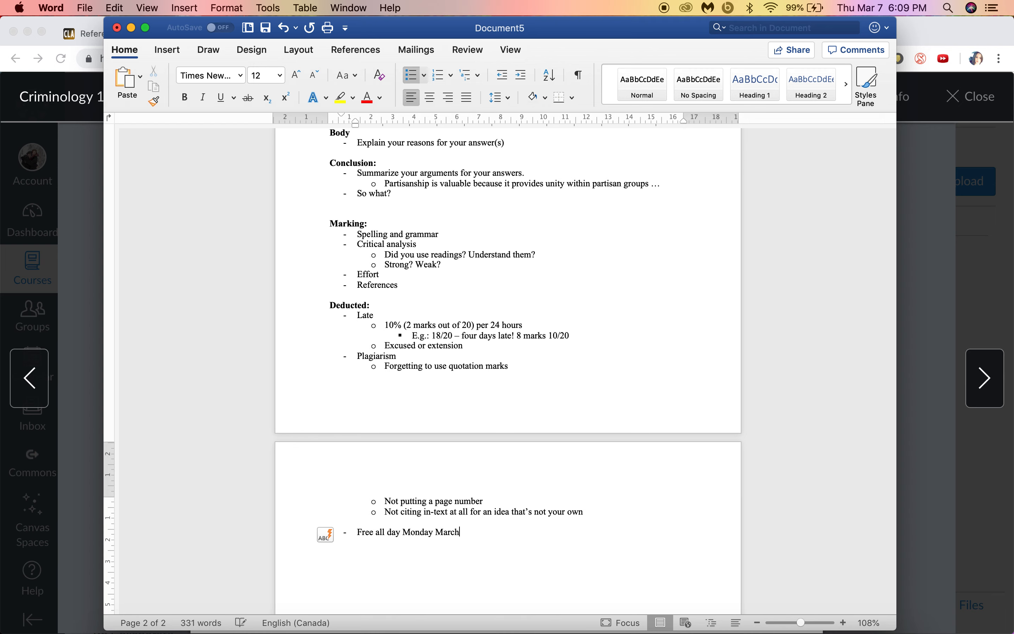
pyautogui.write('11th')
pyautogui.click(460, 533)
pyautogui.click(507, 533)
# Step: Add sub-bullets 'Bring an outline' and '30 minutes' under the Monday bullet
pyautogui.press('Return')
pyautogui.press('Tab')
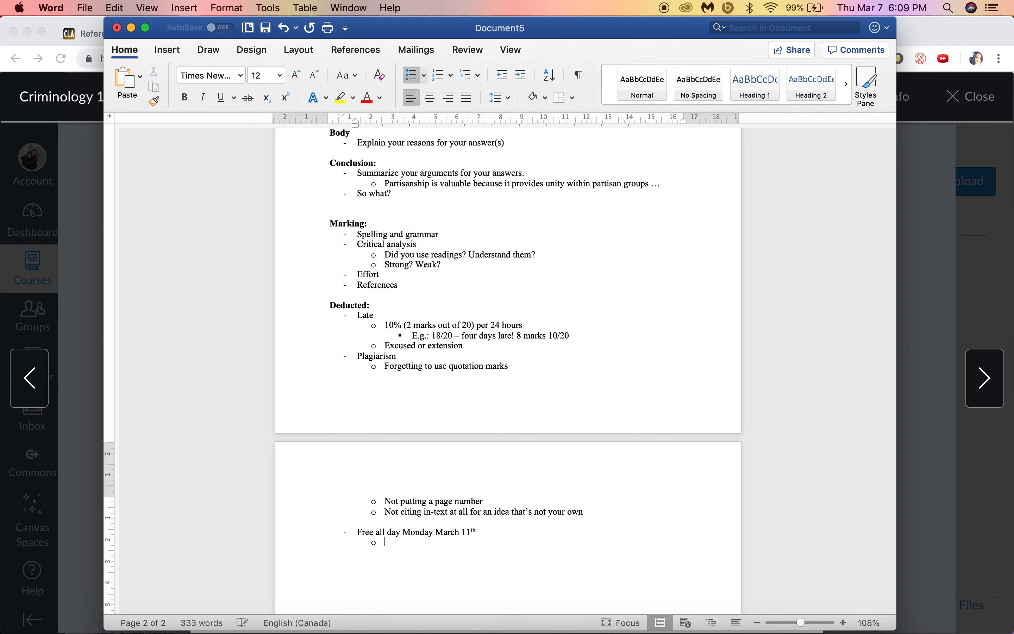
pyautogui.write('breing a')
pyautogui.press('BackSpace')
pyautogui.press('BackSpace')
pyautogui.press('BackSpace')
pyautogui.press('BackSpace')
pyautogui.press('BackSpace')
pyautogui.press('BackSpace')
pyautogui.write('ing an outline')
pyautogui.press('Return')
pyautogui.write('3')
pyautogui.press('BackSpace')
pyautogui.write('30 minutes')
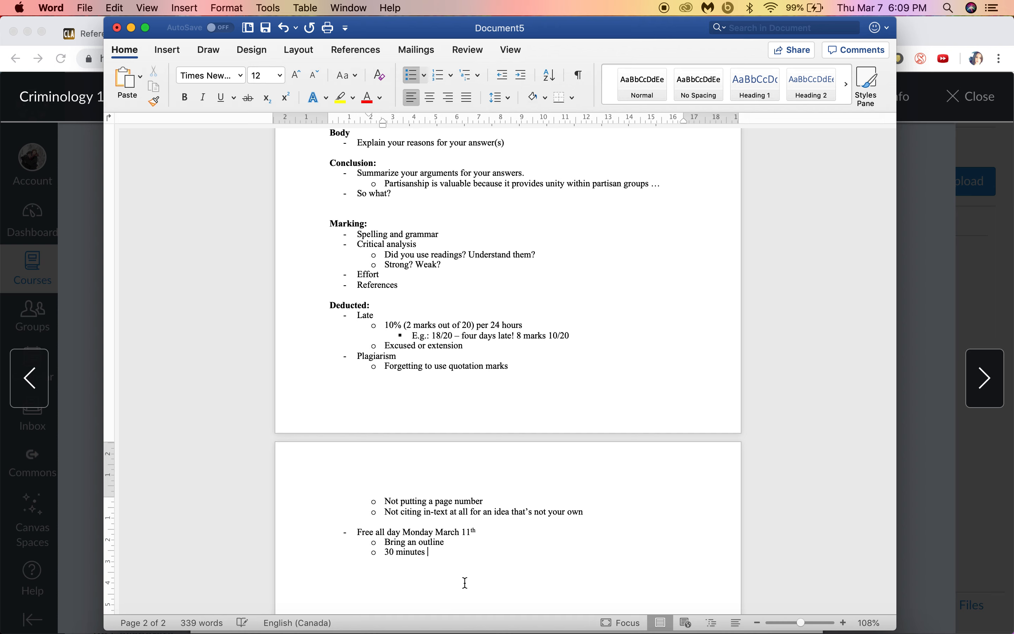
# Step: Add a Midterm sub-bullet and insert a comma after 'Monday'
pyautogui.moveTo(470, 539)
pyautogui.scroll(-4, 434, 560)
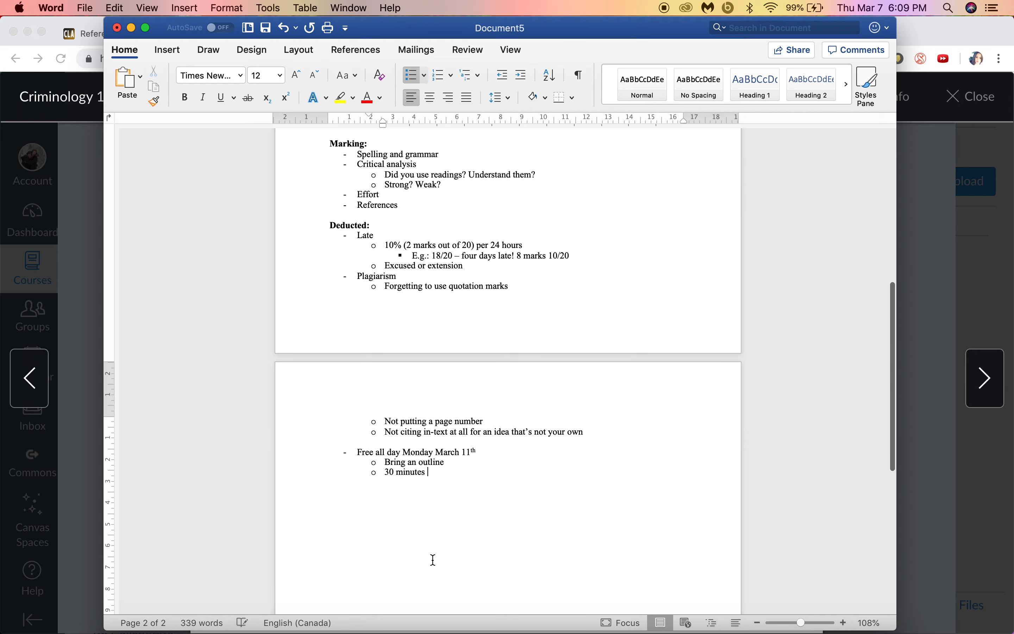
pyautogui.scroll(-4, 475, 376)
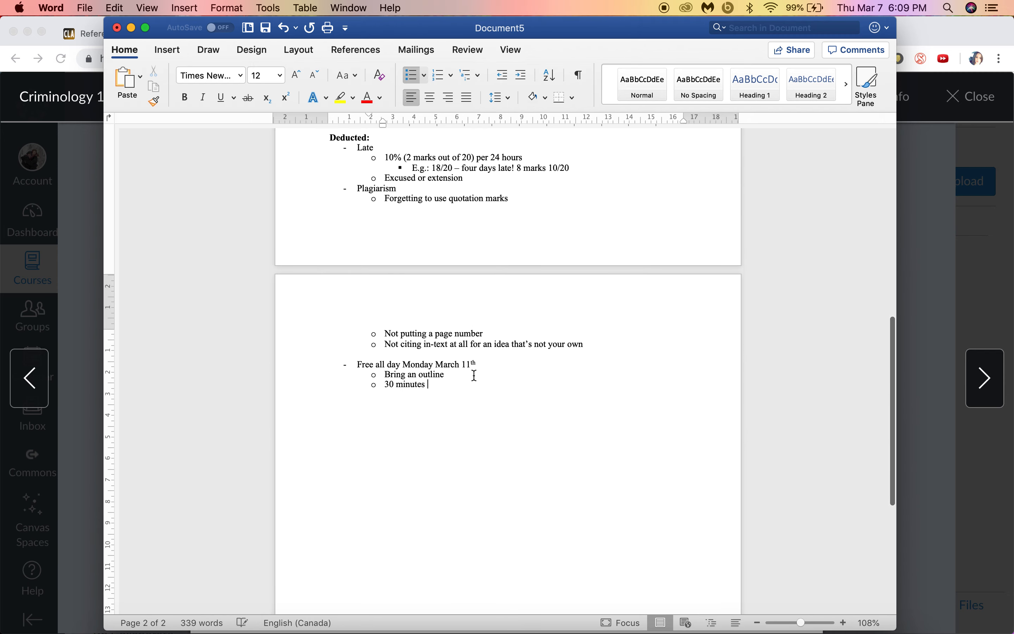
pyautogui.scroll(20, 475, 375)
pyautogui.scroll(-19, 475, 375)
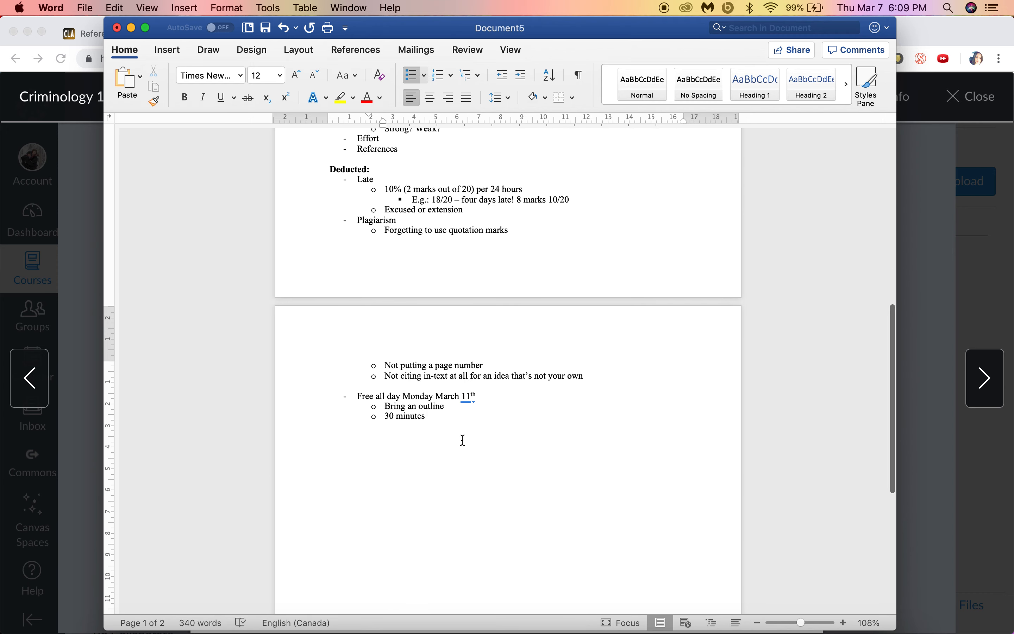
pyautogui.press('Return')
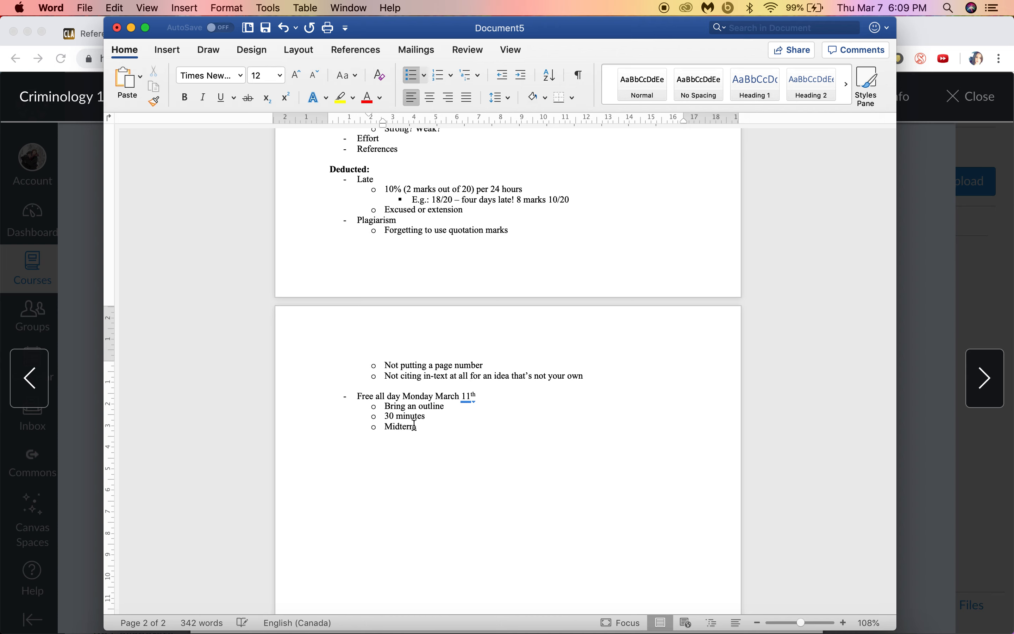
pyautogui.click(433, 397)
pyautogui.write(',')
pyautogui.click(437, 429)
# Step: Type the contact e-mail address at the end of the document
pyautogui.scroll(10, 432, 304)
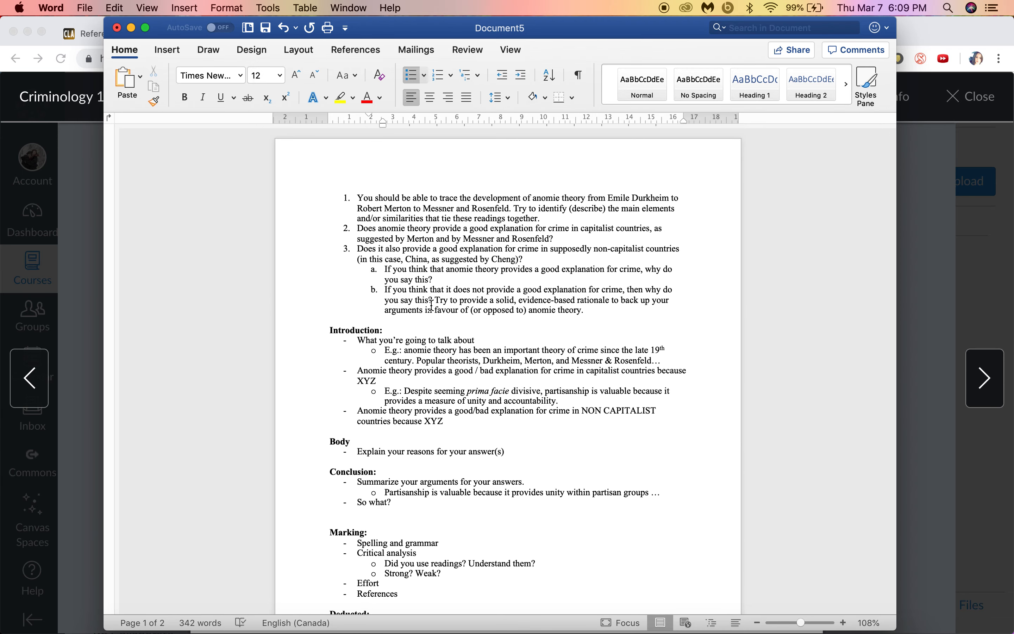
pyautogui.press('super+End')
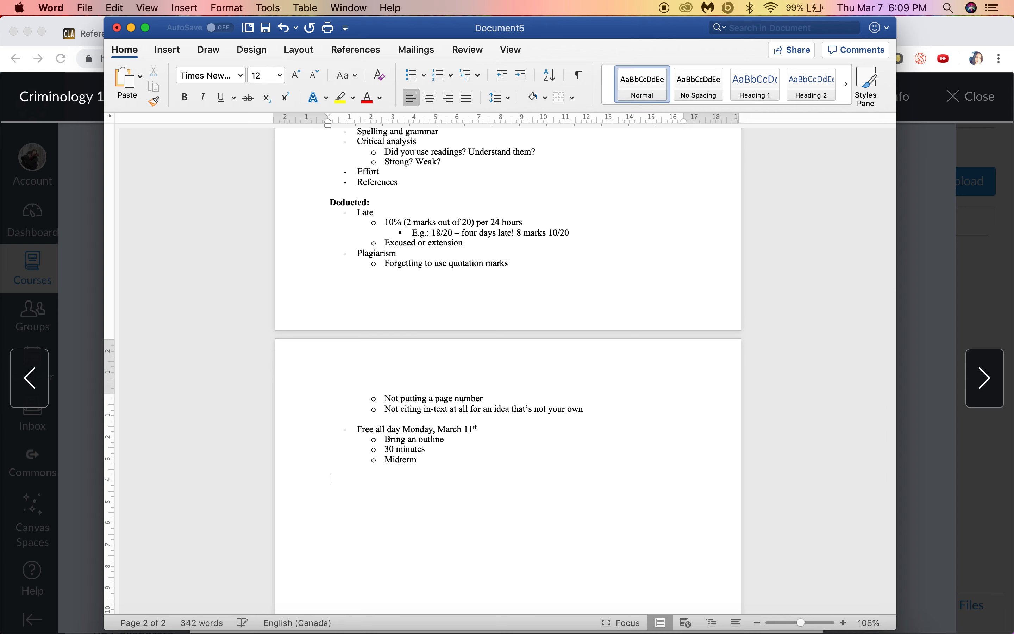
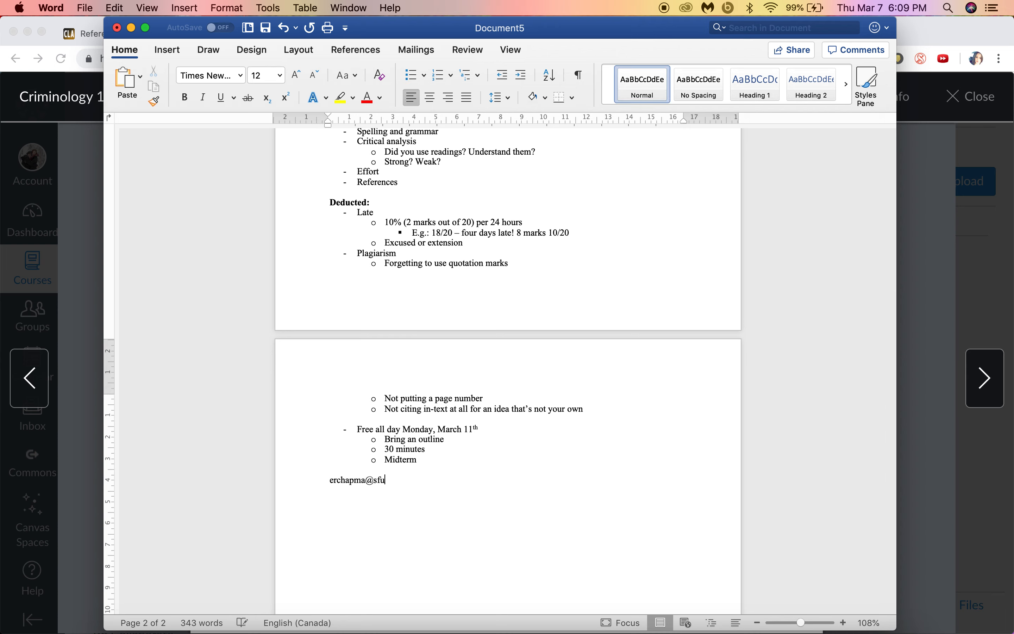